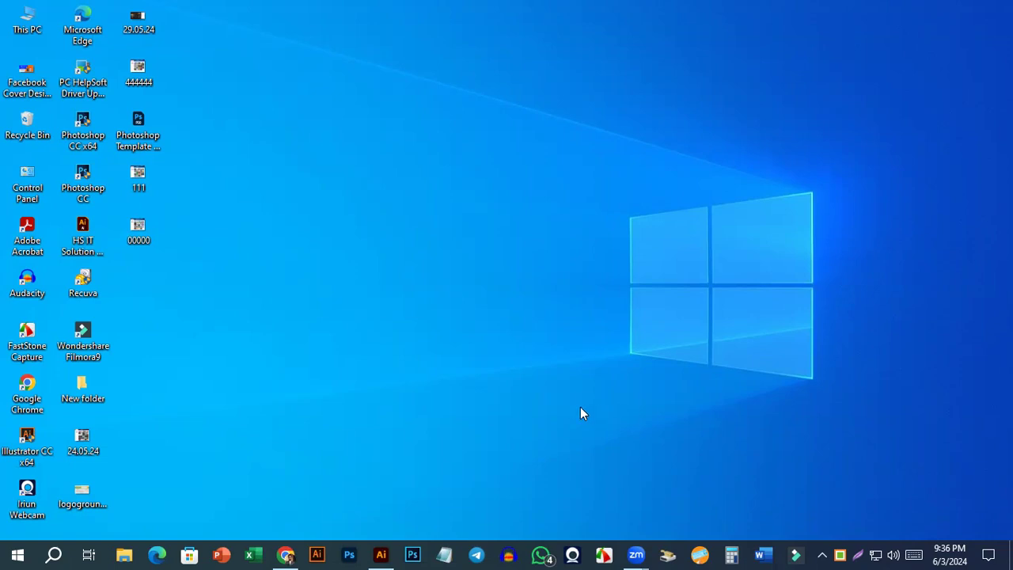
Switch to Word and create a new blank document.
left_click(762, 555)
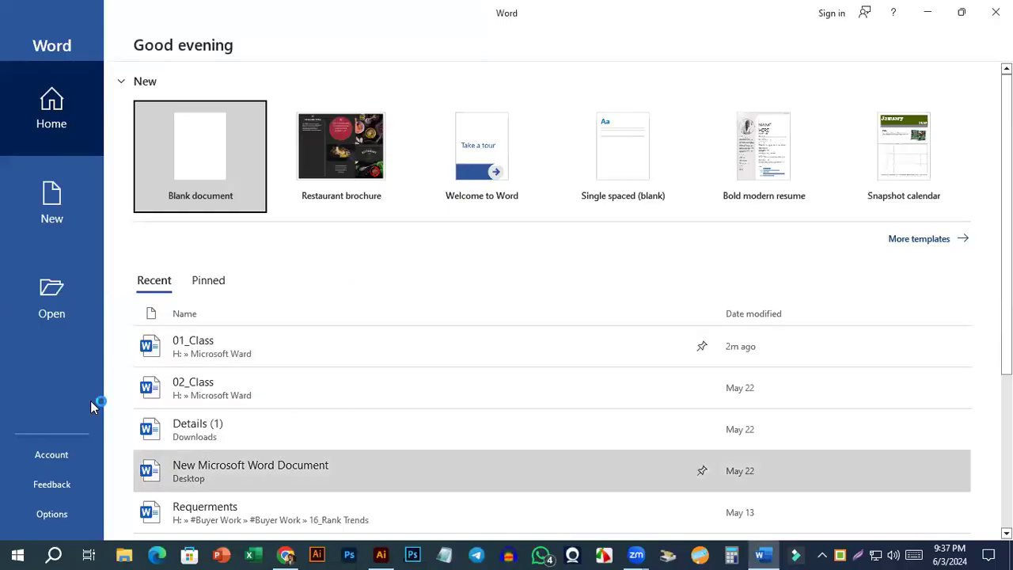
left_click(197, 175)
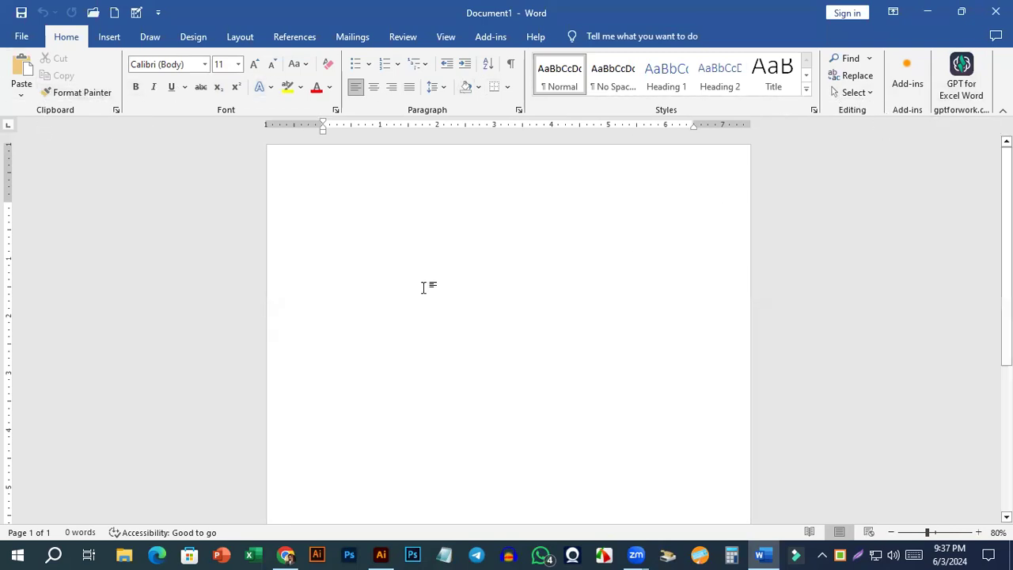
left_click(111, 35)
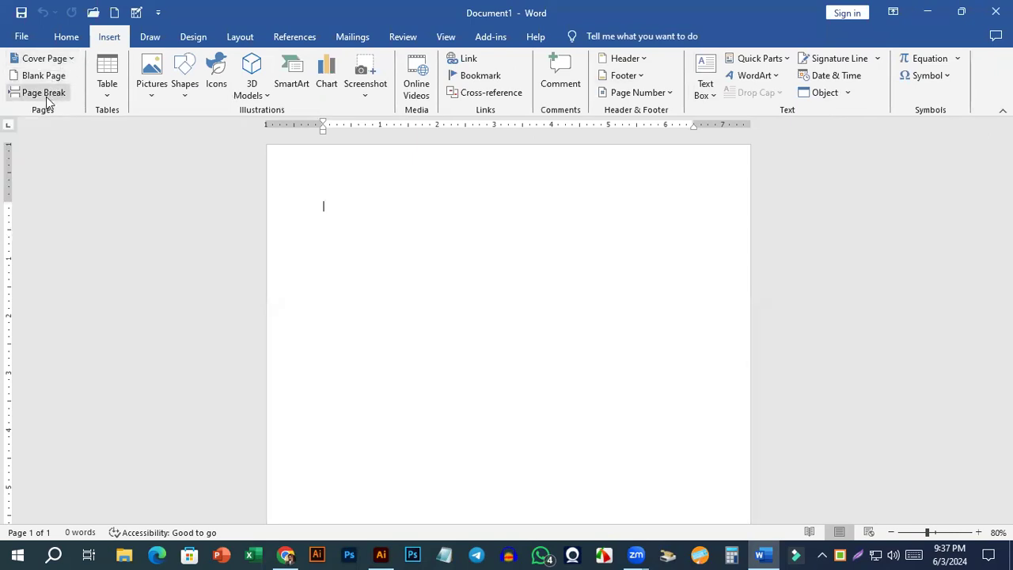
left_click(106, 93)
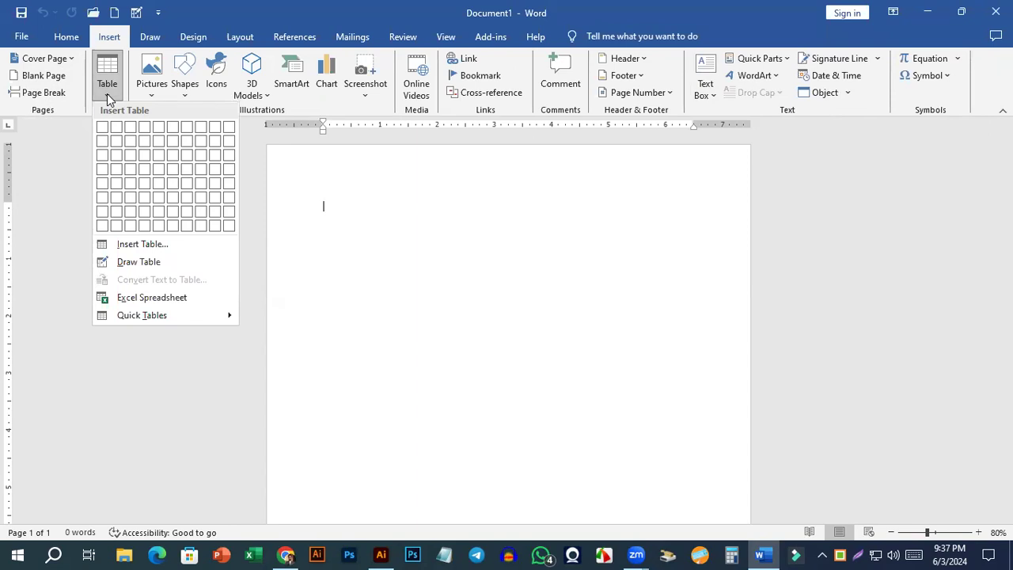
left_click(332, 216)
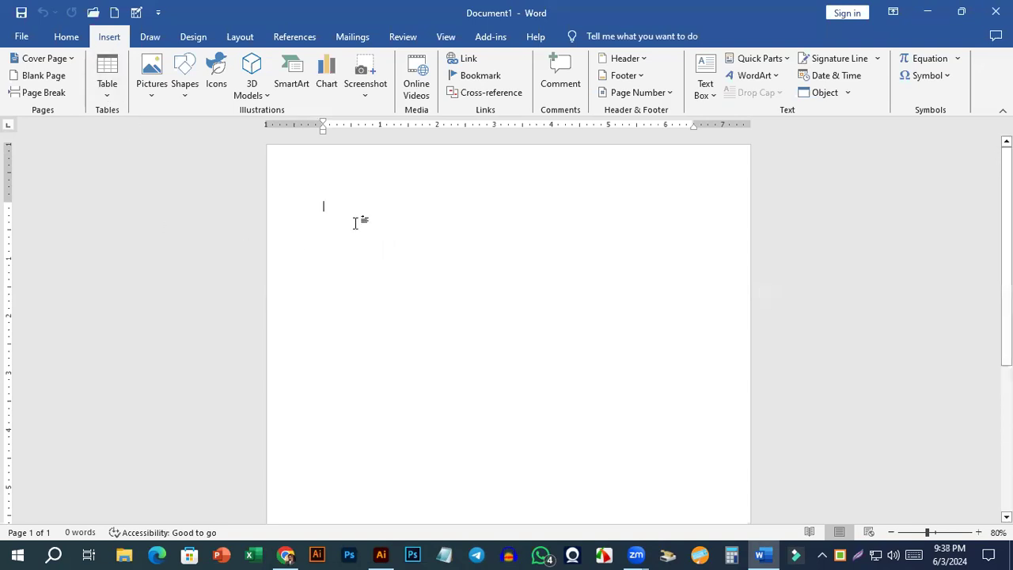
Write the line "ক্রমিক নং আয়ের খাত আয়ের পরিমাণ" at the start of the blank page.
scroll(356, 223, "up", 3, "ctrl")
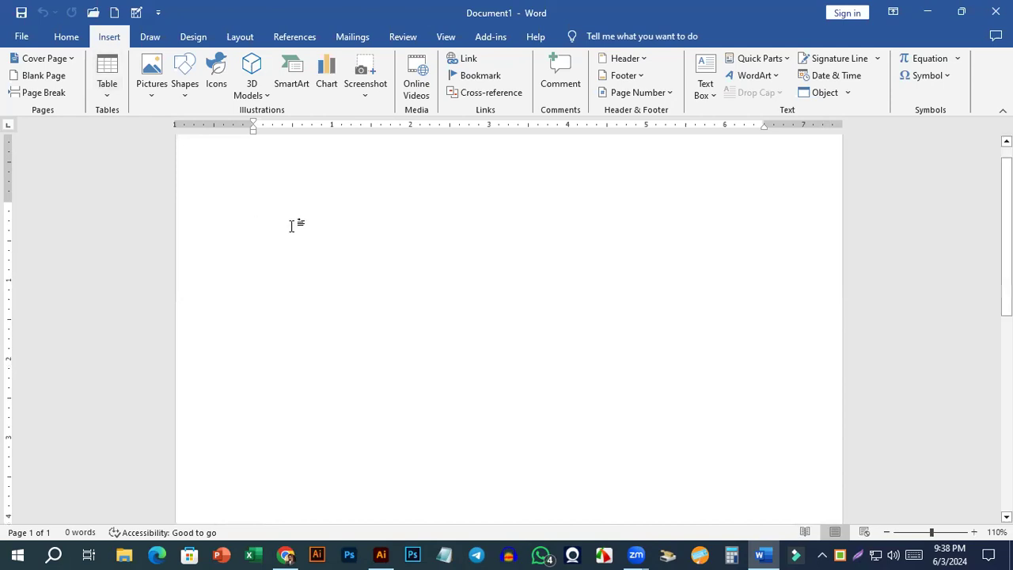
type("ক্র")
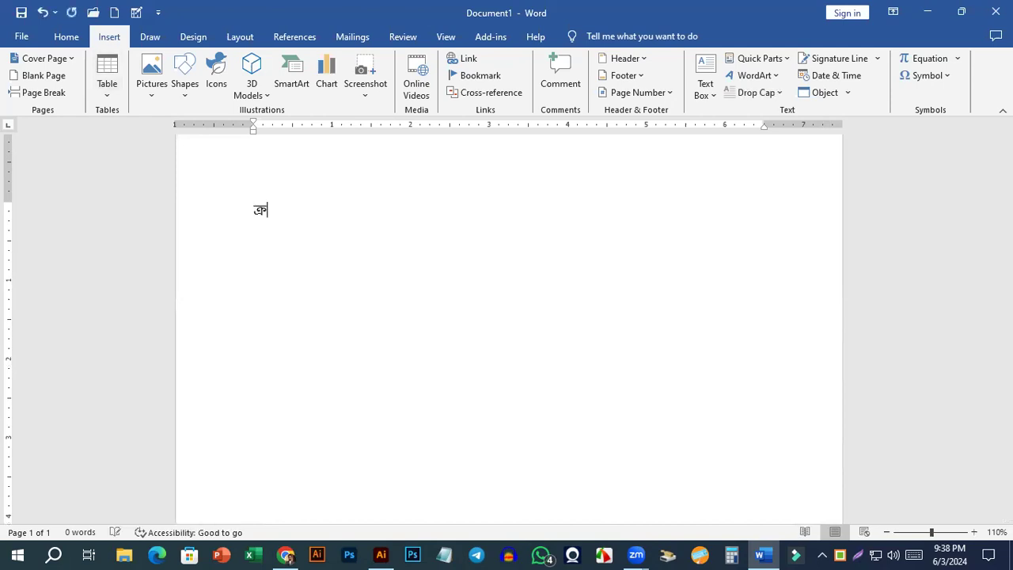
key("BackSpace")
type("ক্রমিক নং আয়ের খাত")
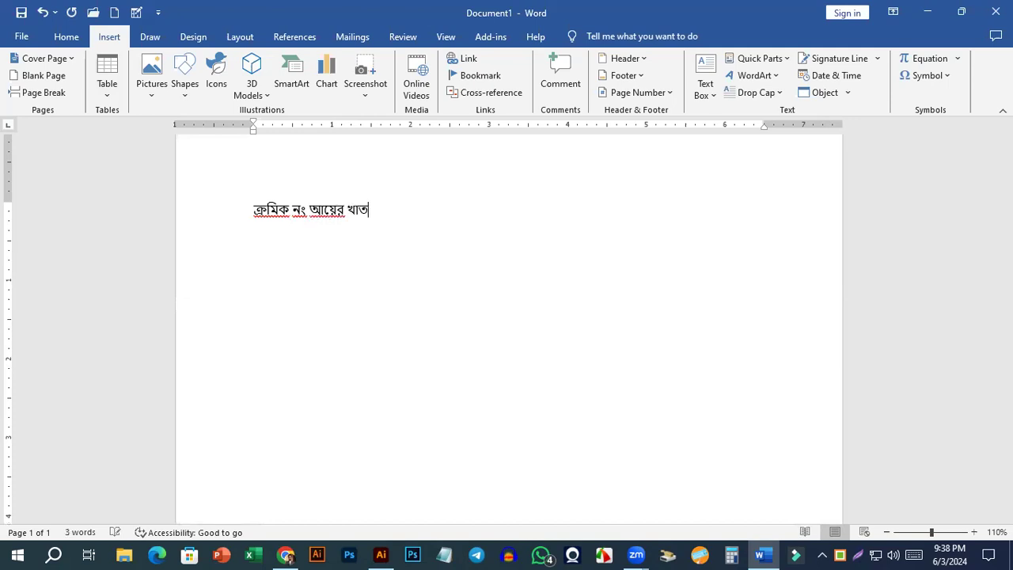
type(" আয়")
key("BackSpace")
type("য়ের পরিমাণ")
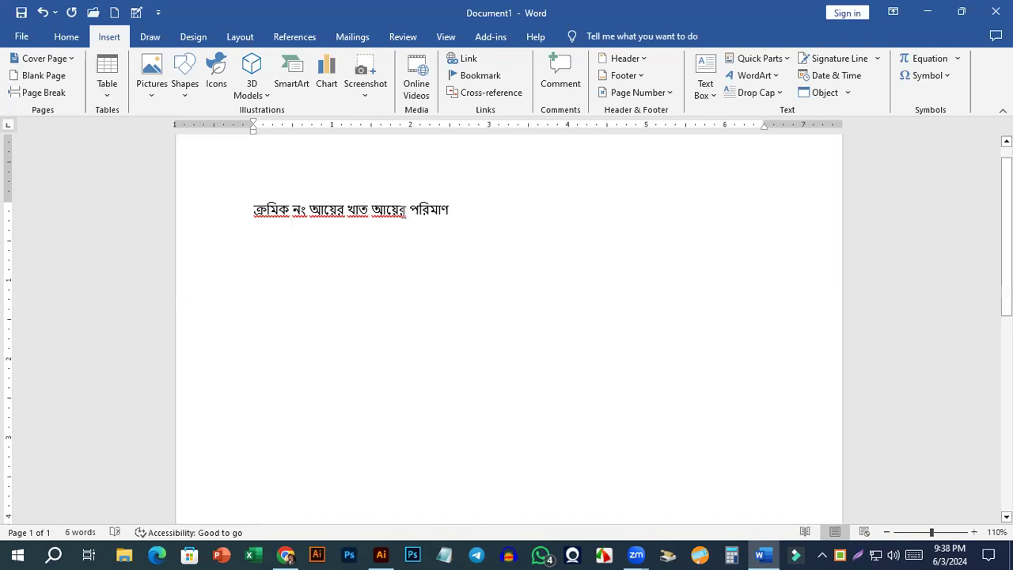
triple_click(458, 210)
left_click(463, 228)
left_click_drag(386, 206, 450, 211)
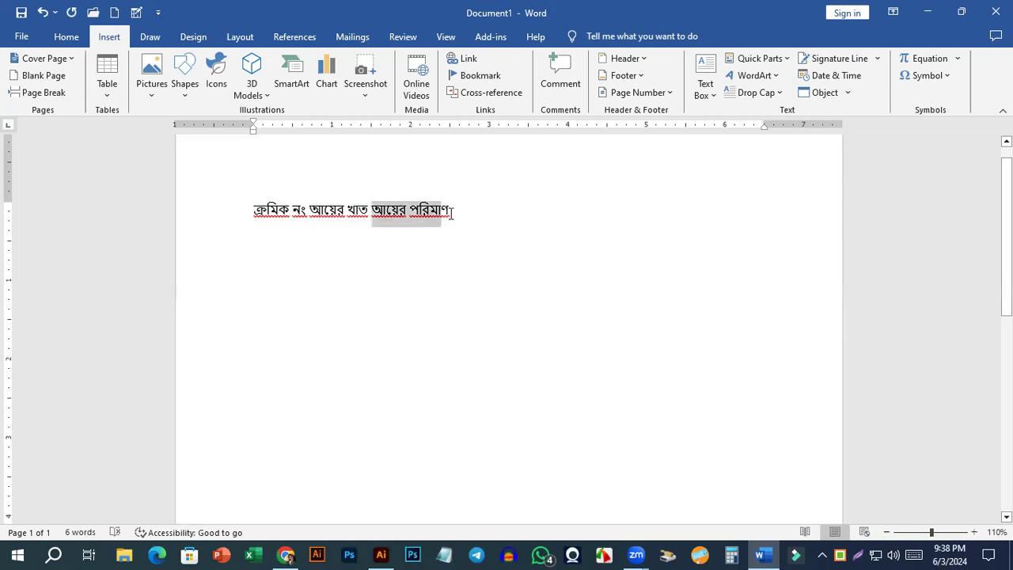
left_click(446, 212)
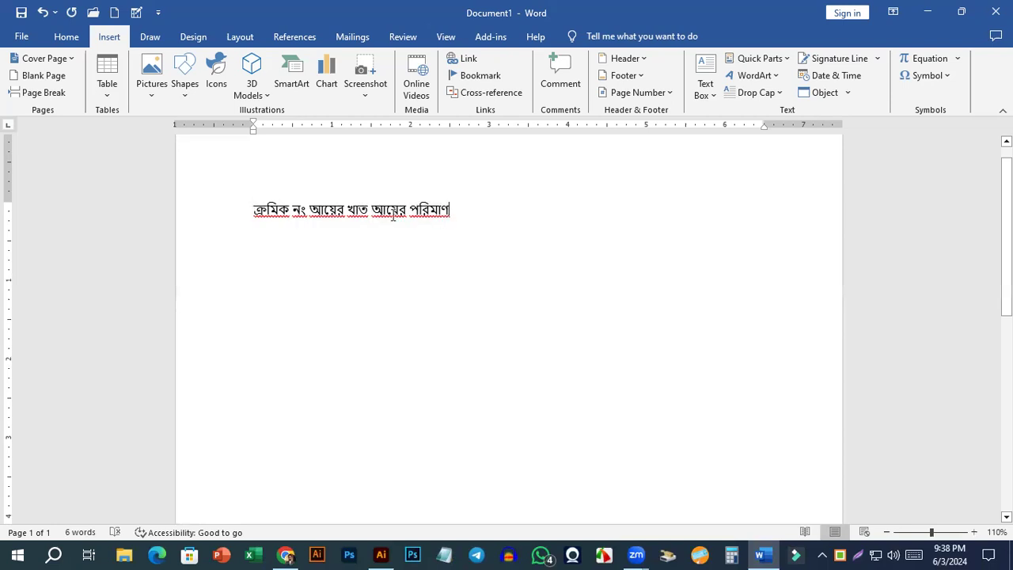
triple_click(267, 216)
left_click(315, 210)
left_click(390, 208, "shift")
left_click(478, 213, "shift")
key("Home")
left_click(491, 232, "shift")
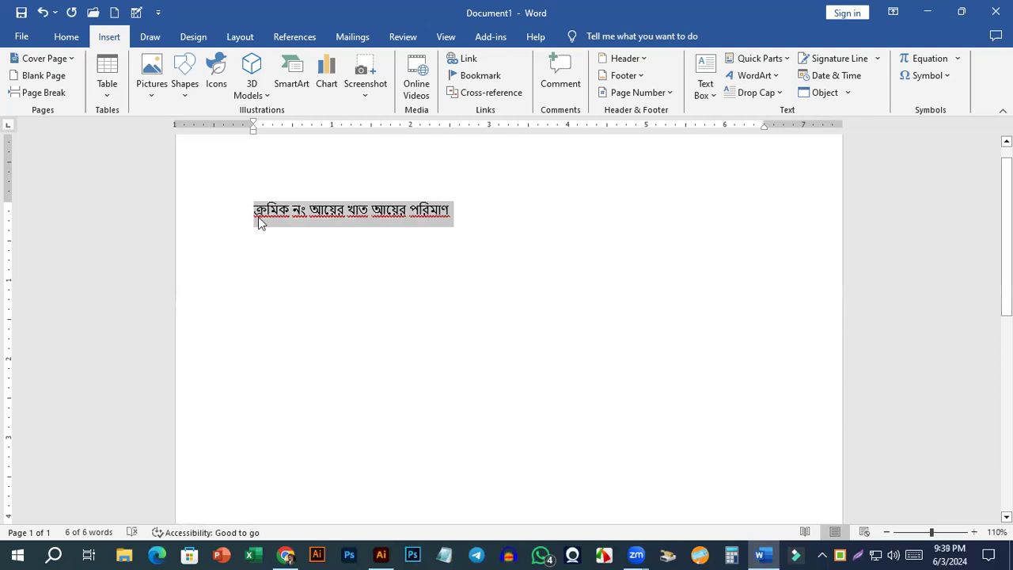
Add two blank lines above the written text and insert a table with six columns and one row there.
left_click(284, 252)
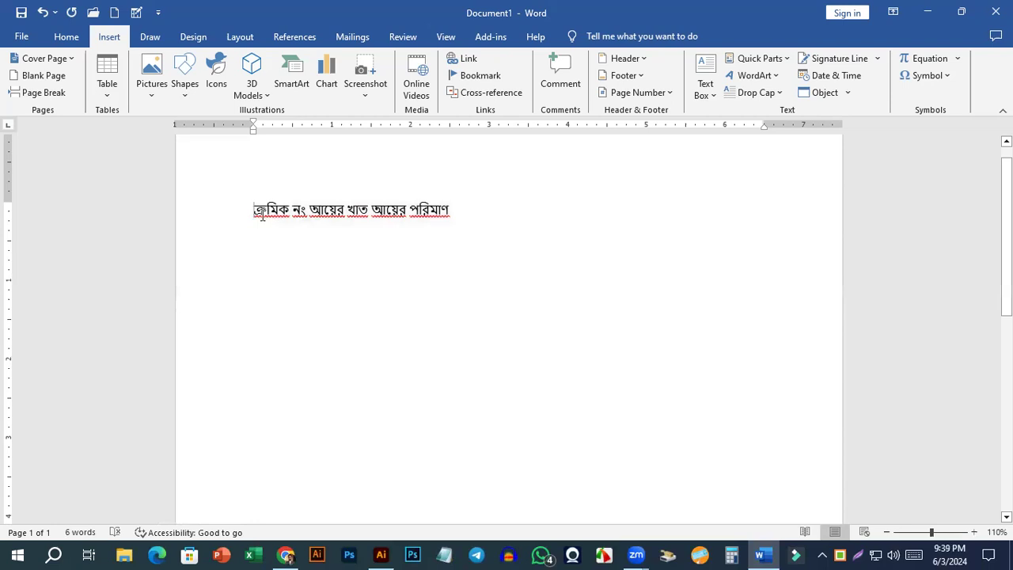
key("Return")
key("Return")
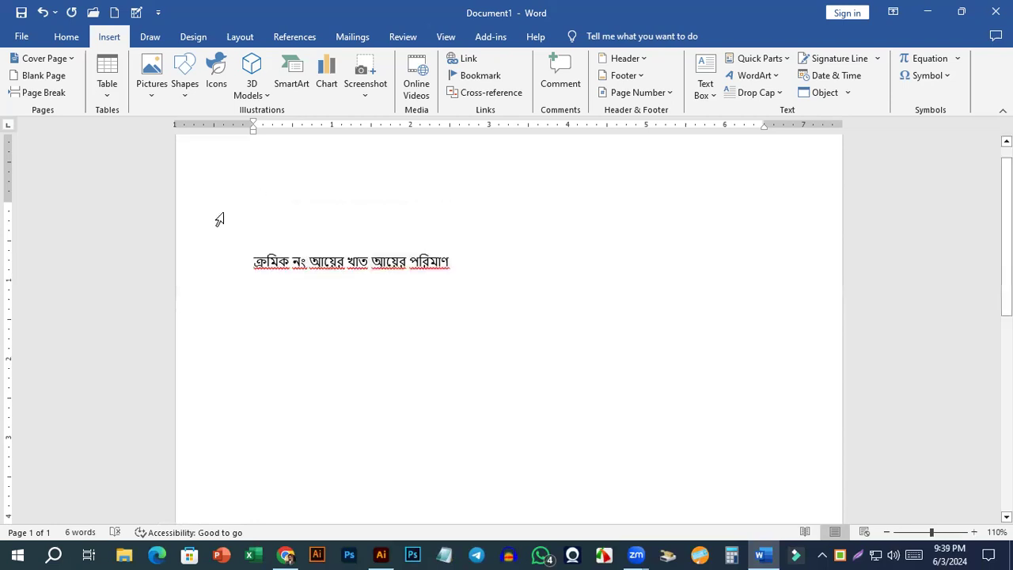
left_click(107, 72)
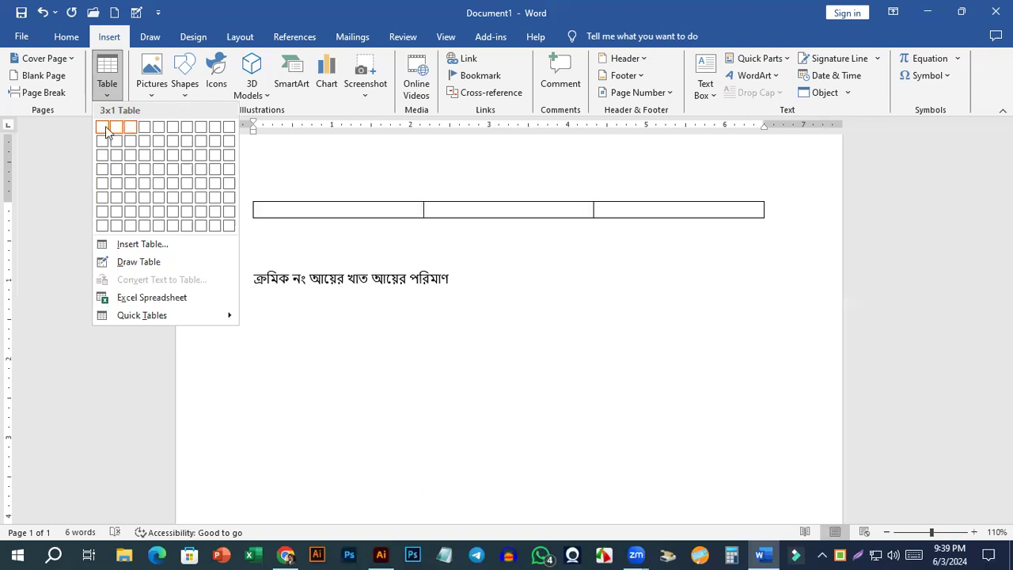
left_click(170, 128)
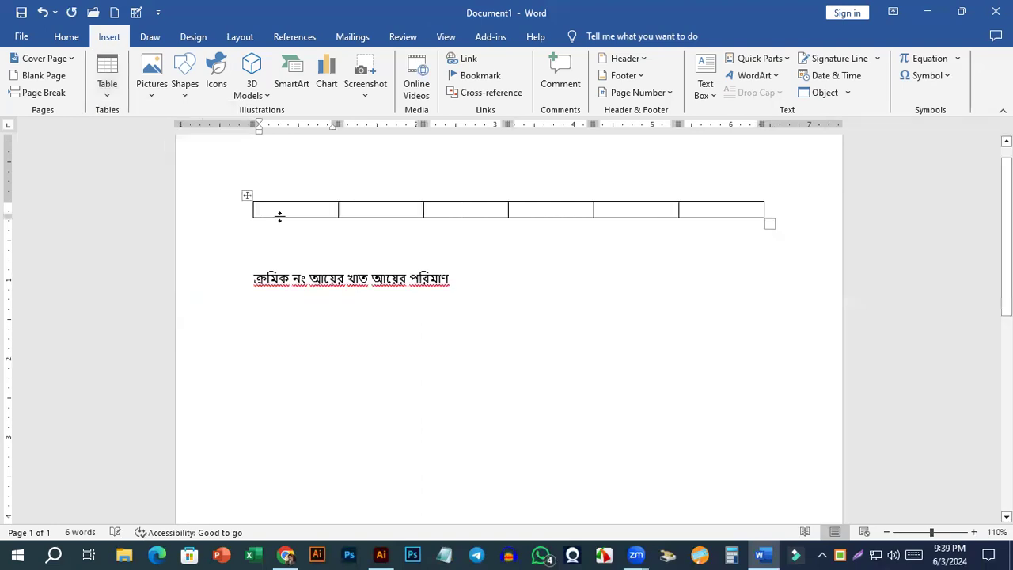
Set the font of the whole table to SutonnyMJ.
left_click(728, 209)
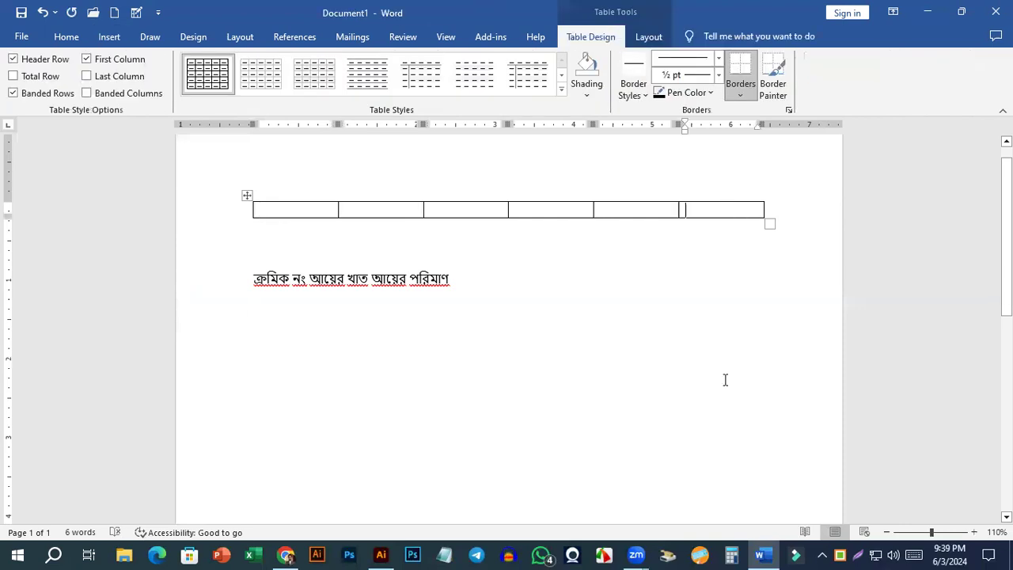
left_click(317, 210)
left_click(247, 196)
left_click(65, 38)
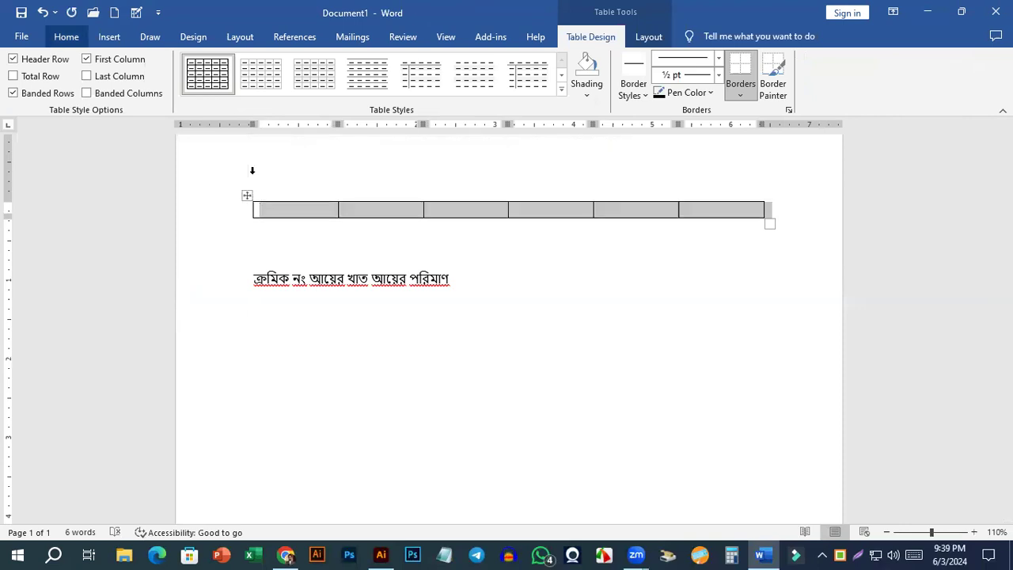
key("ctrl+shift+f")
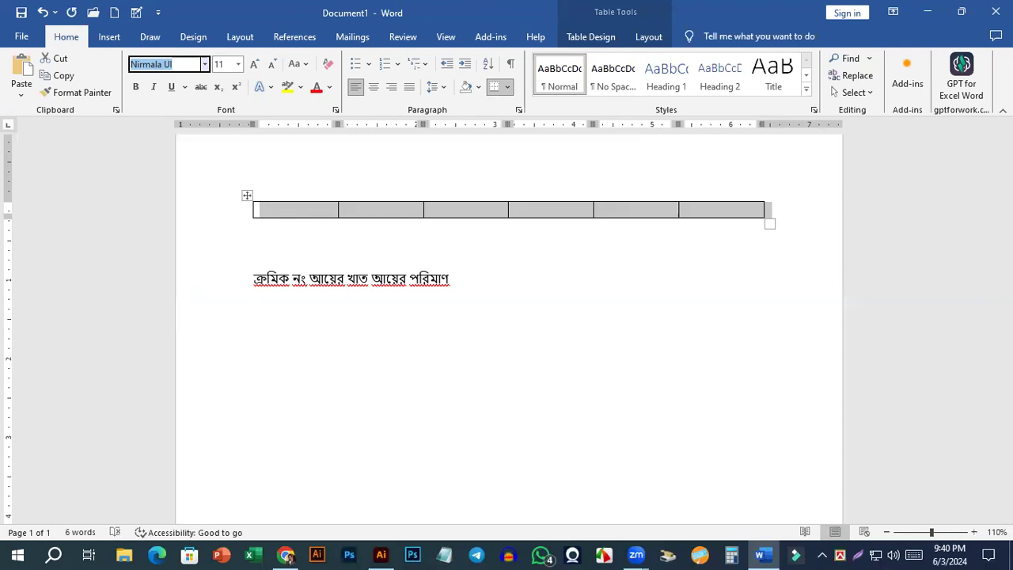
type("SutonnyMJ")
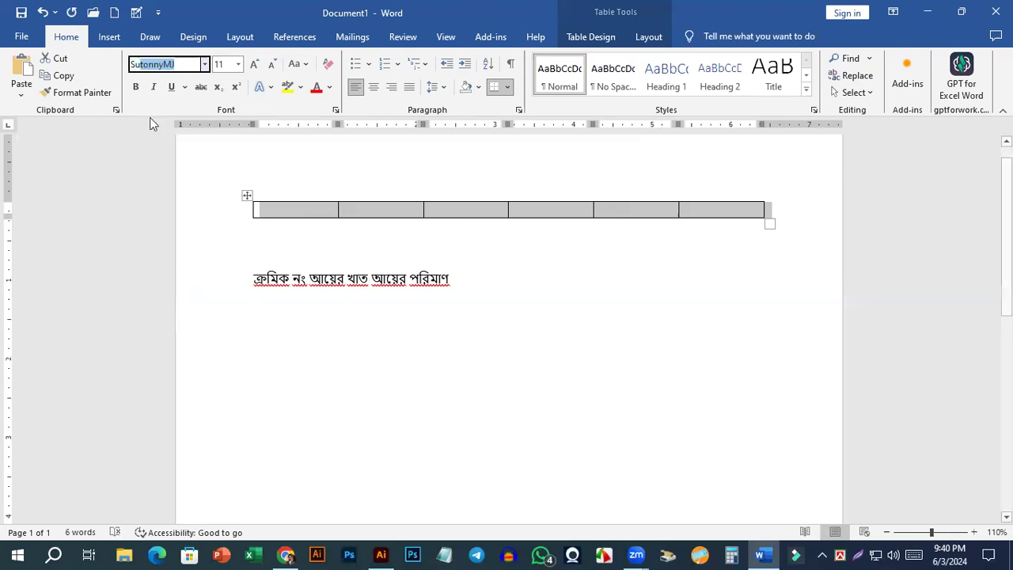
key("Return")
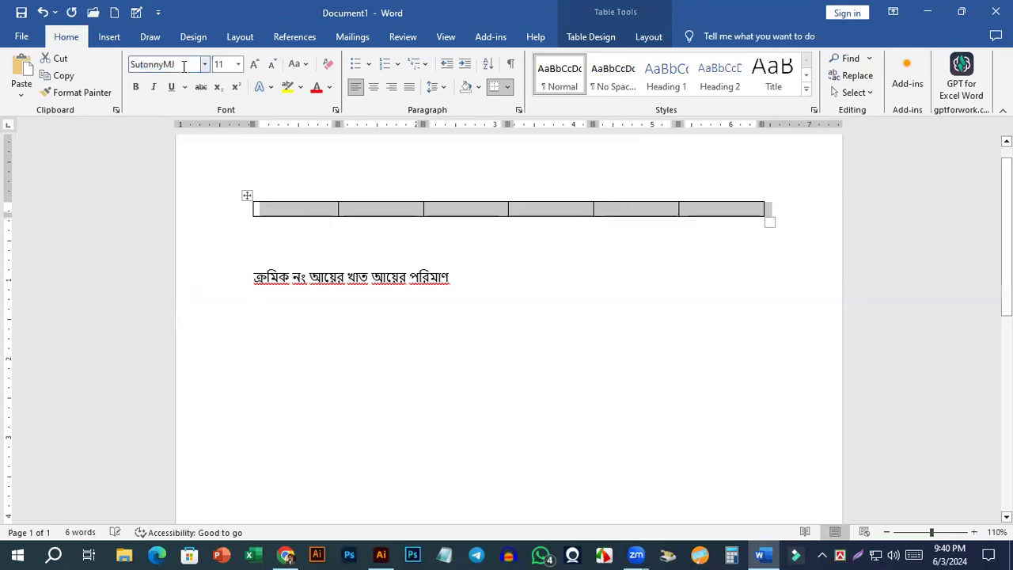
Enter the first three column headings of the table: "ক্রমিক নং", "আয়ের খাত" and "আয়ের পরিমাণ".
left_click(380, 265)
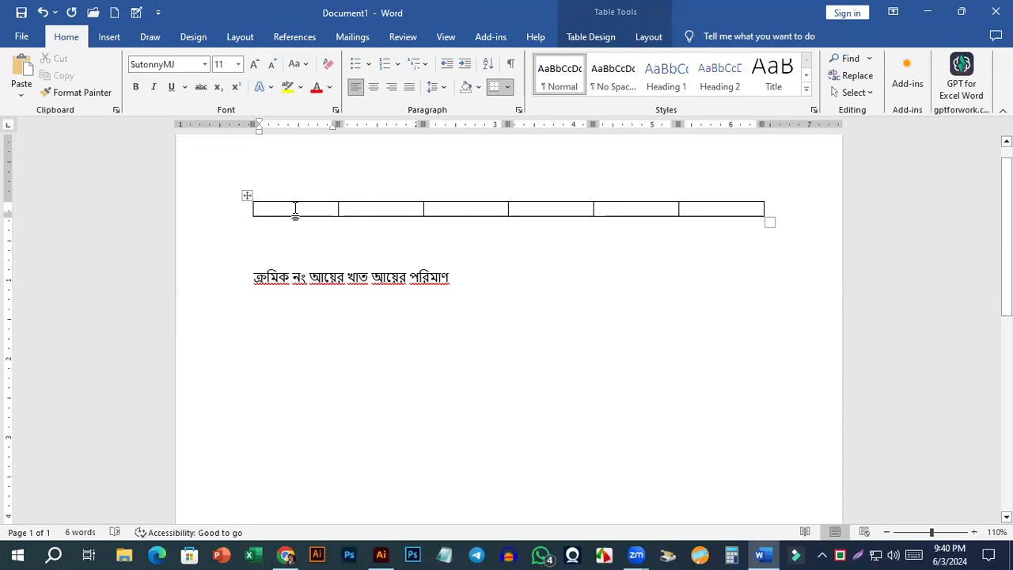
type("ক্র")
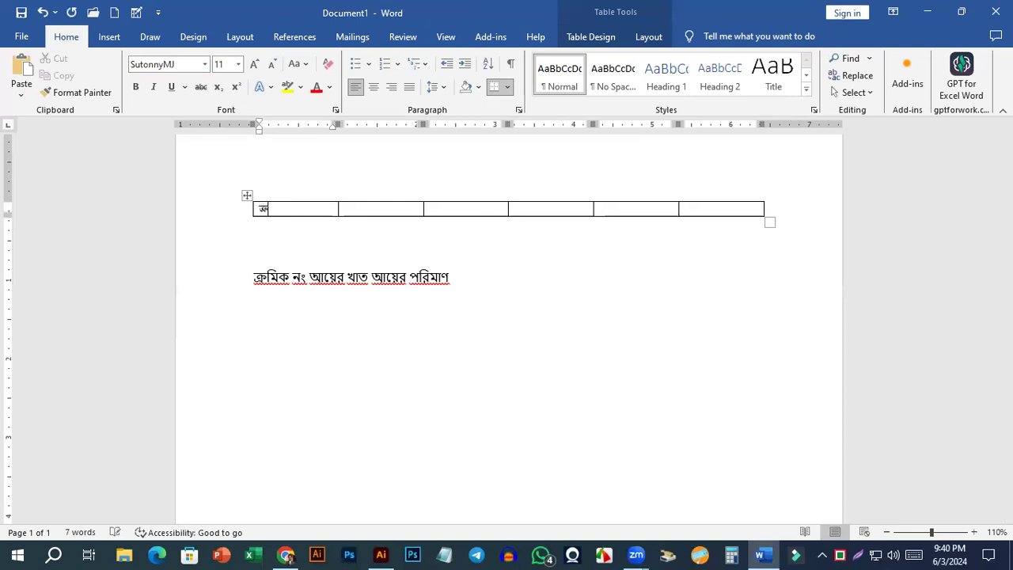
type("মিক নং")
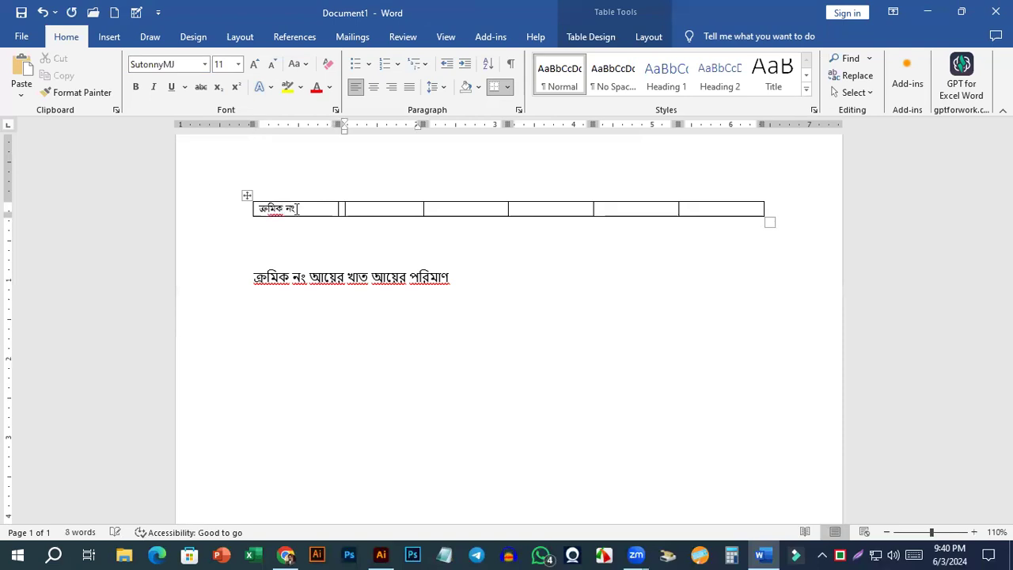
type("আয়ের খাত")
key("Tab")
type("আয়")
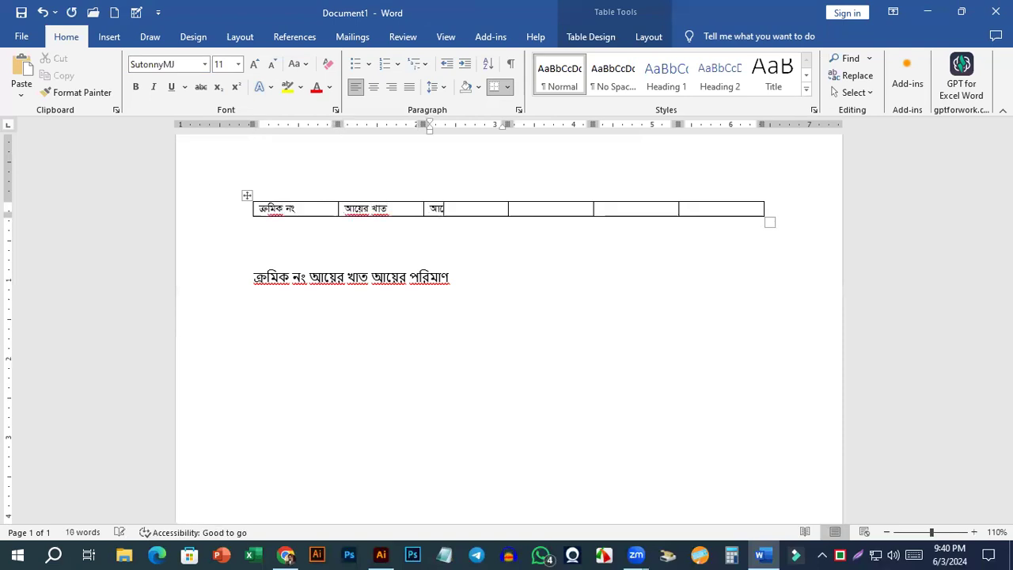
type("ের পরিমাণ")
key("Tab")
Enter "ব্যয়ের খাত" and "ব্যয়ের পরিমাণ" as the fourth and fifth column headings.
type("ব")
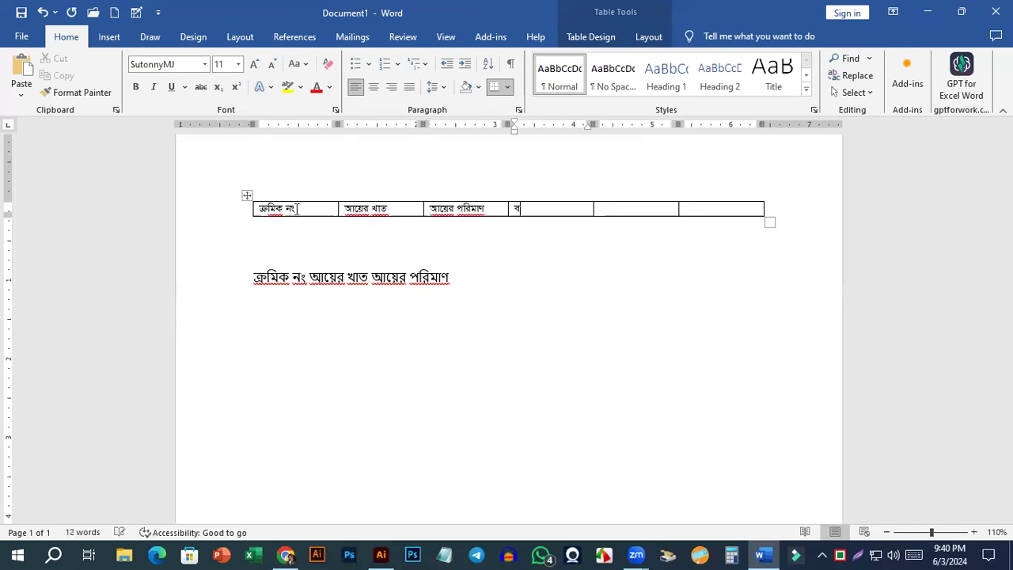
type("্য")
key("ctrl+z")
type("য়ের খাত")
key("Tab")
type("উ")
key("BackSpace")
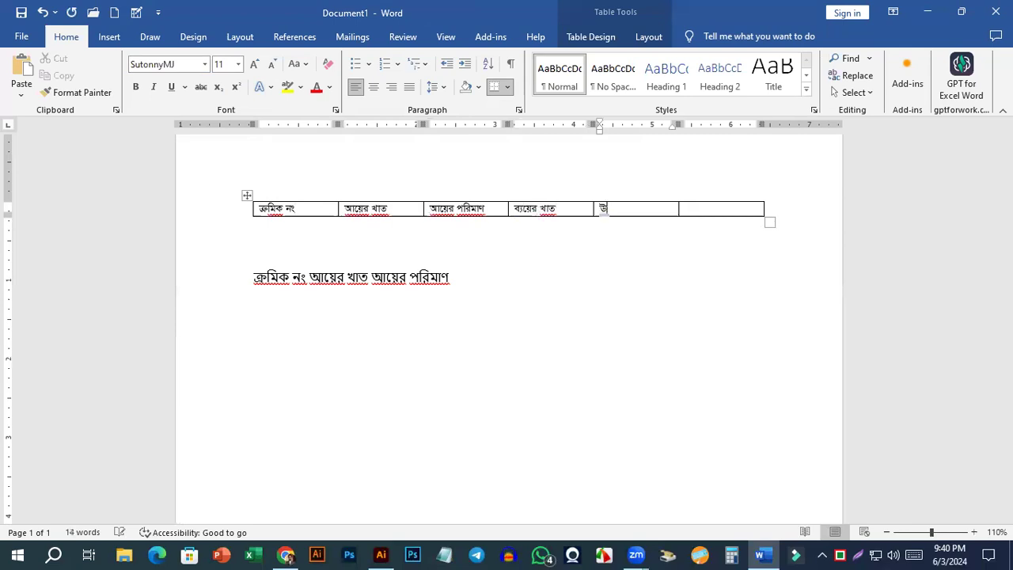
key("BackSpace")
type("ব্যয়ের পরি মা")
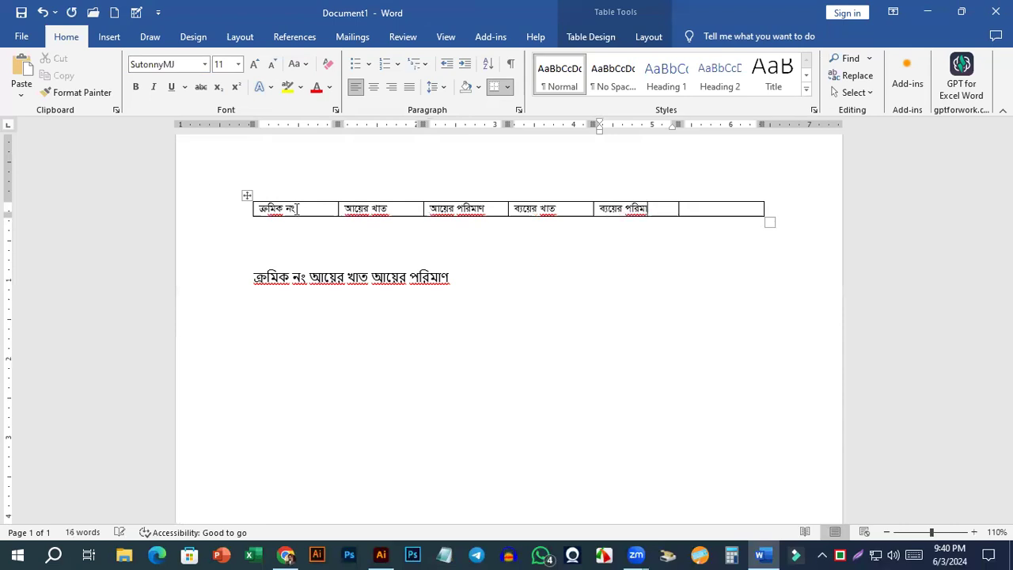
type("ণ")
Enter "বন্তব্য" as the sixth column heading of the table.
key("Tab")
type("মা")
type("ন্ত")
key("BackSpace")
key("BackSpace")
key("BackSpace")
key("BackSpace")
key("BackSpace")
type("এন্তব্য")
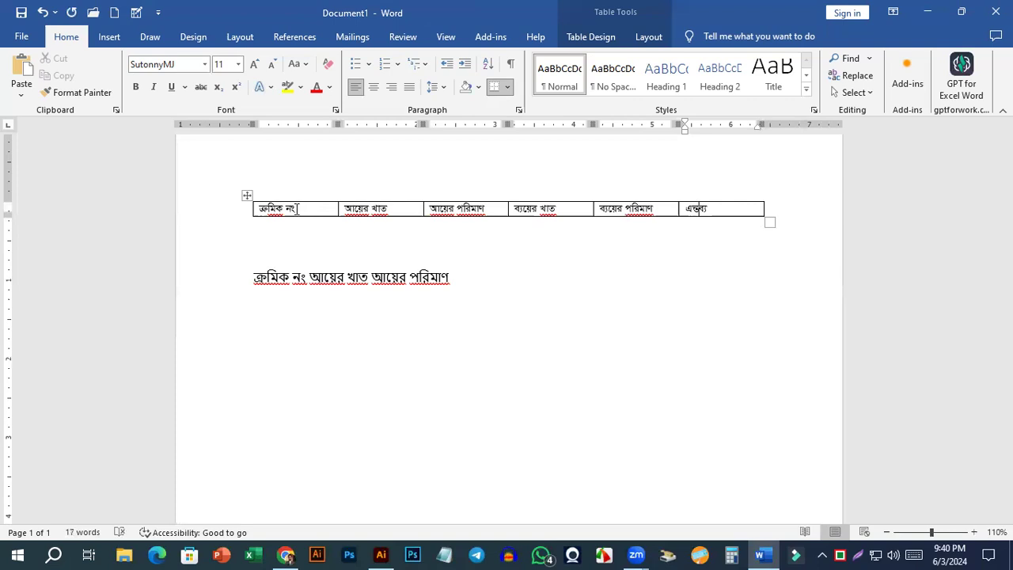
key("shift+Home")
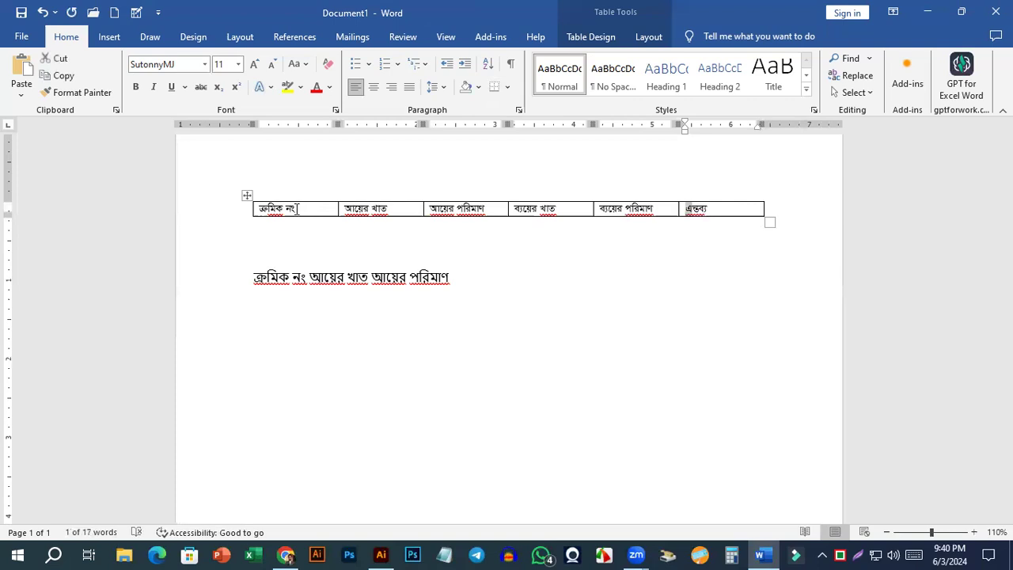
type("বক্তব্য")
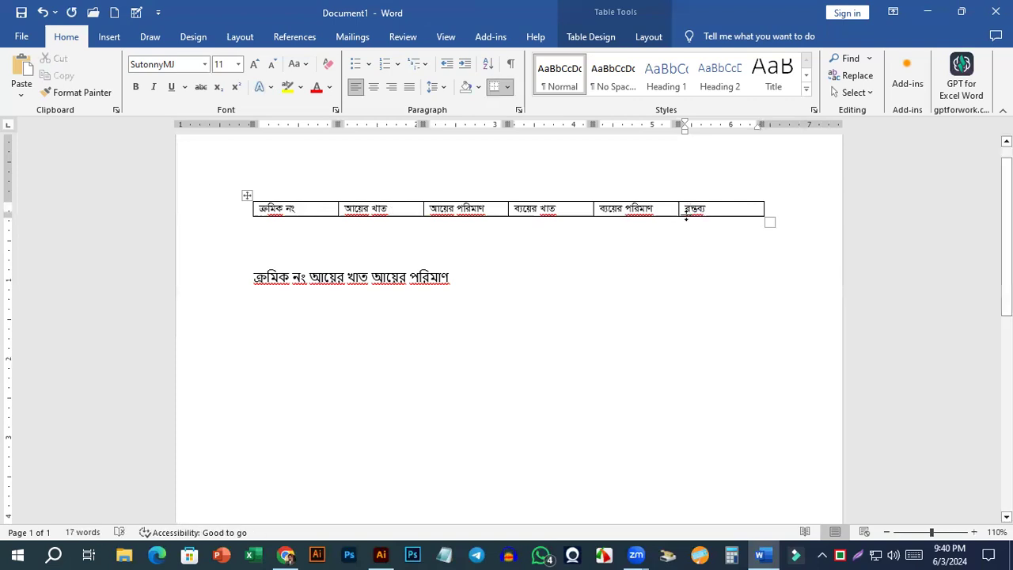
Add seven empty rows below the table's heading row.
left_click(724, 210)
key("Tab")
key("Tab")
key("Tab")
key("Tab")
key("Tab")
key("Tab")
key("Tab")
key("Tab")
key("Tab")
key("Tab")
key("Tab")
key("Tab")
key("Tab")
key("Tab")
key("Tab")
key("Tab")
key("Tab")
key("Tab")
key("Tab")
key("Tab")
key("Tab")
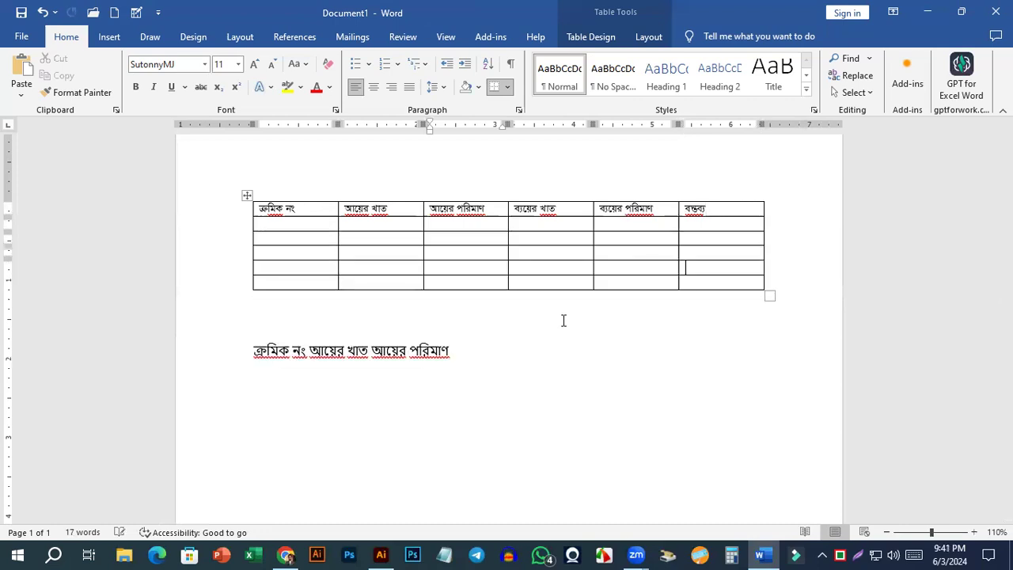
left_click(722, 283)
key("Tab")
key("Tab")
key("Tab")
key("Tab")
key("Tab")
key("Tab")
key("Tab")
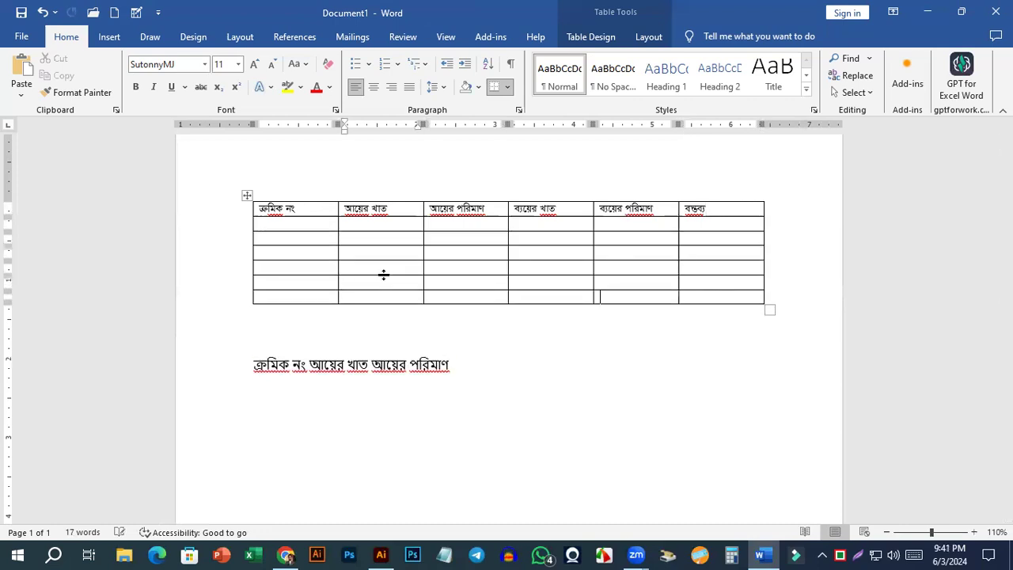
left_click(296, 223)
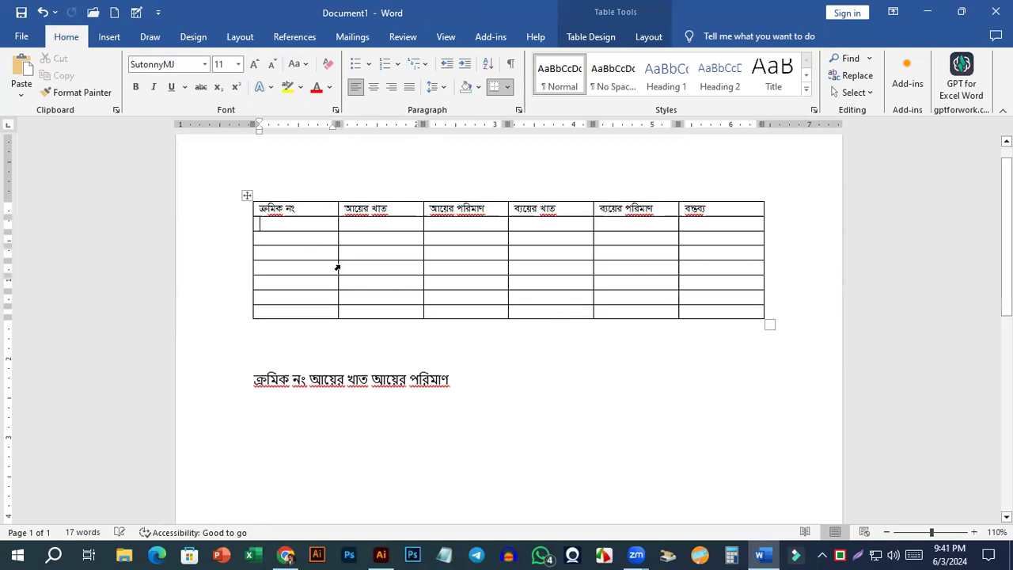
Insert one more blank line between the table and the text beneath it, and return to the table's first column.
left_click(400, 338)
key("Return")
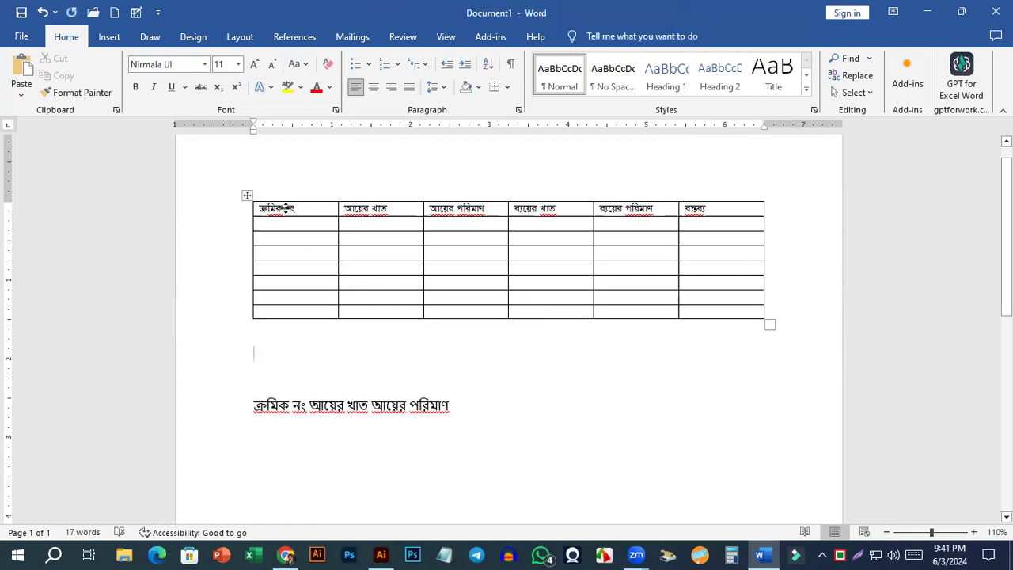
left_click(299, 314)
left_click(298, 283)
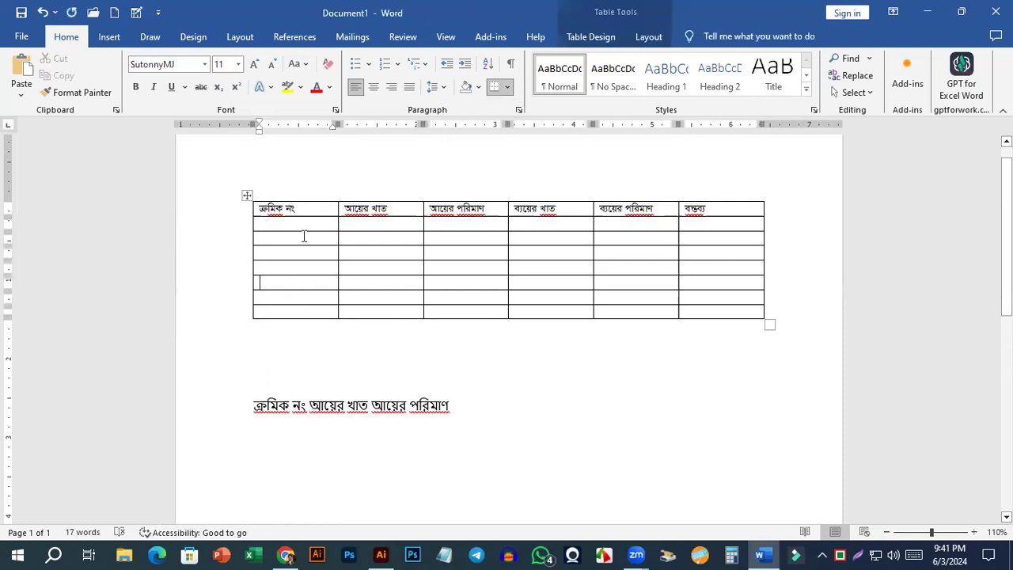
Number the seven empty cells of the first column with the 1. 2. 3. list format.
key("Up")
key("Up")
key("Up")
key("Up")
left_click(291, 315, "shift")
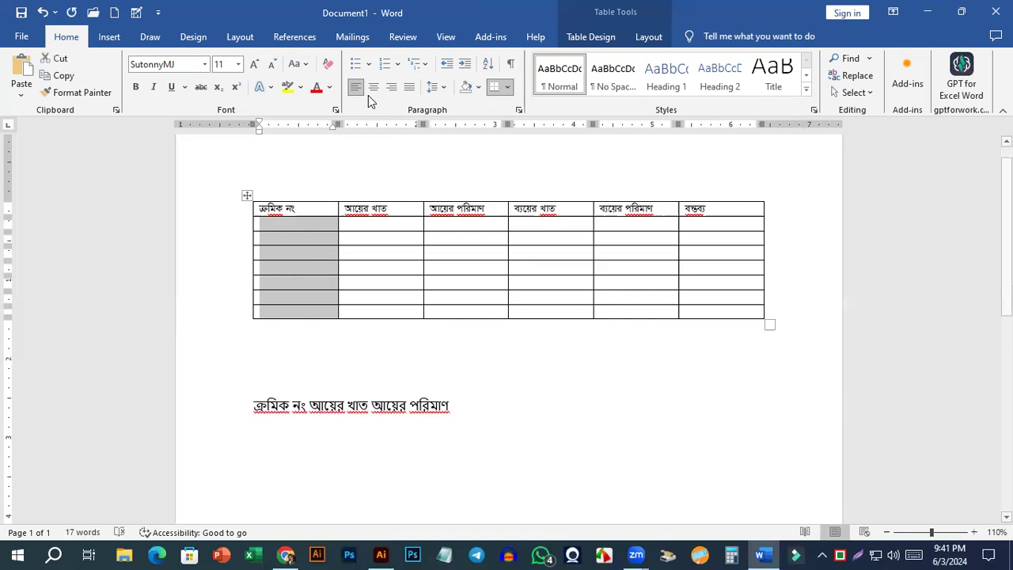
left_click(399, 65)
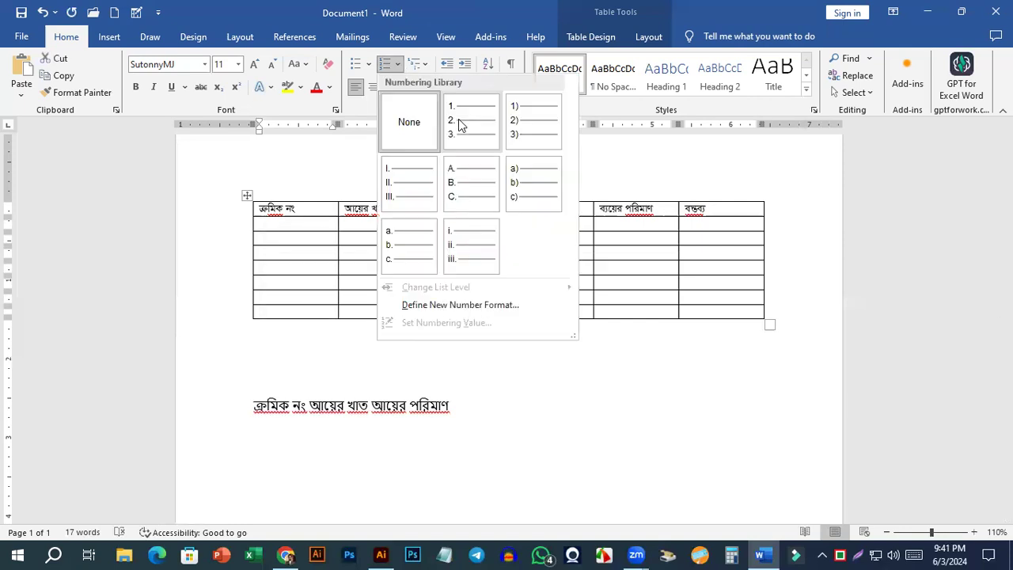
left_click(458, 118)
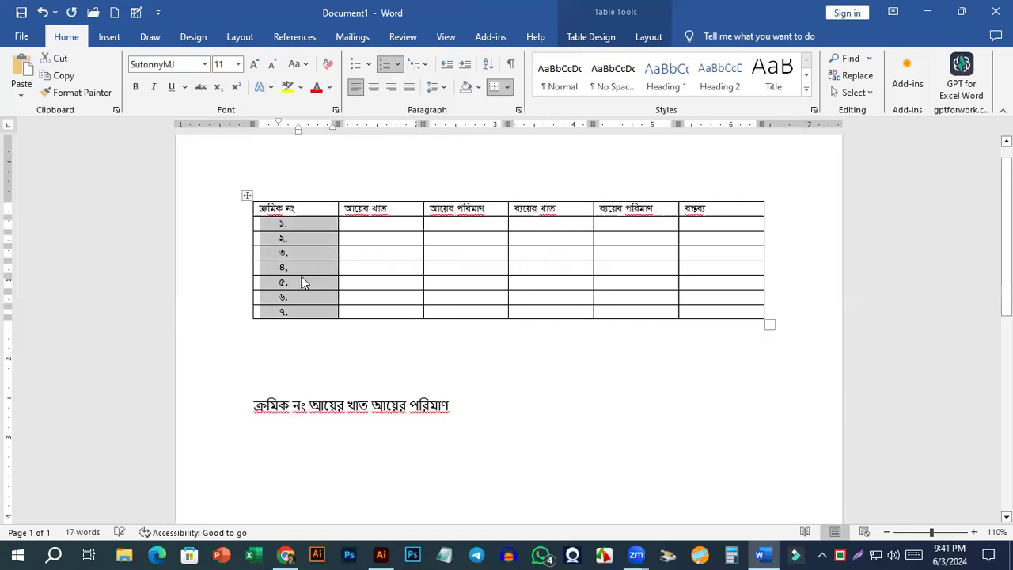
left_click(319, 317)
Add three more numbered rows at the end of the table.
left_click(749, 314)
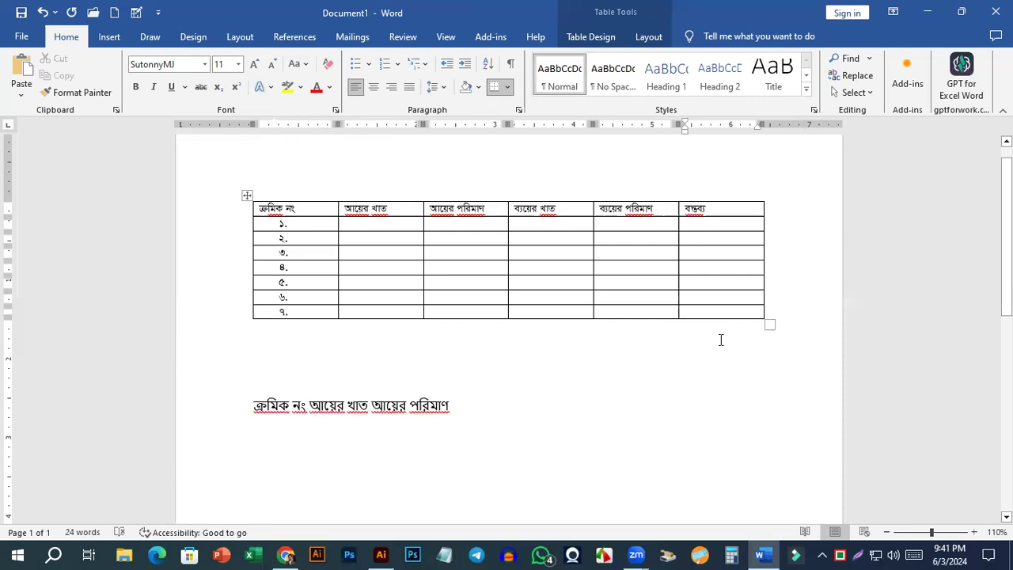
key("Tab")
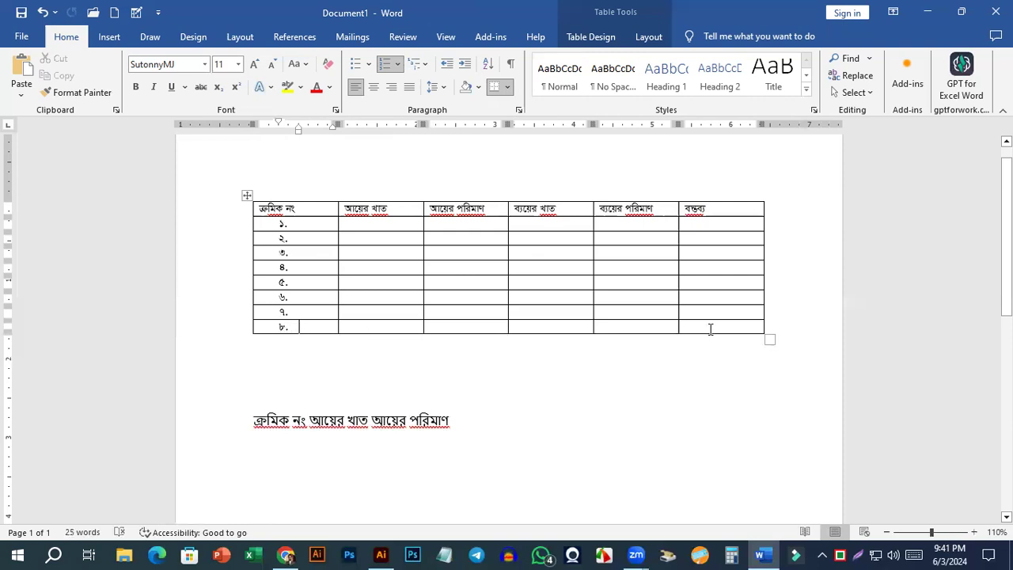
key("Tab")
key("Tab")
key("Tab")
key("Tab")
key("Tab")
key("Tab")
key("Tab")
key("Tab")
key("Tab")
key("Tab")
key("Tab")
key("Tab")
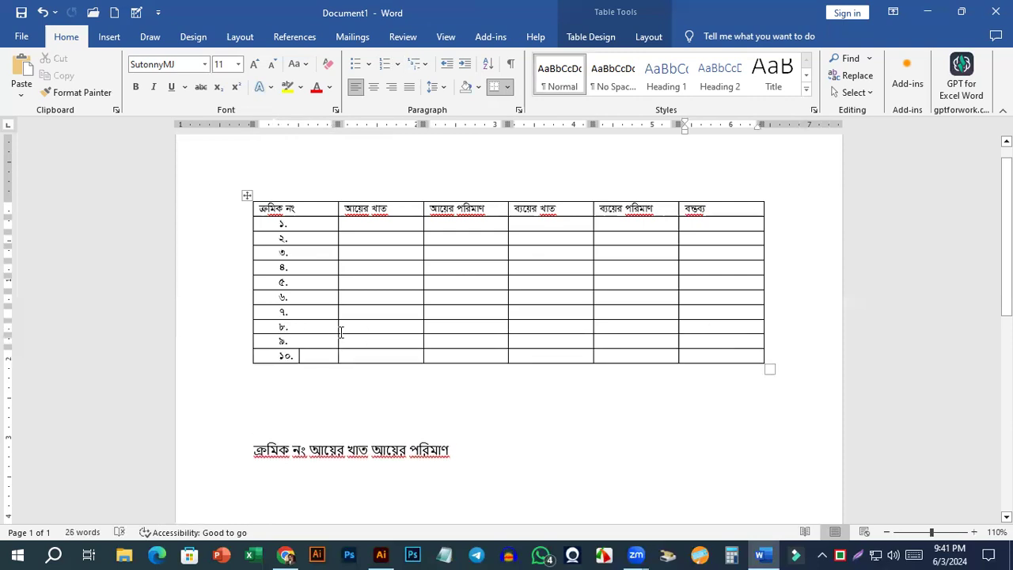
left_click(317, 394)
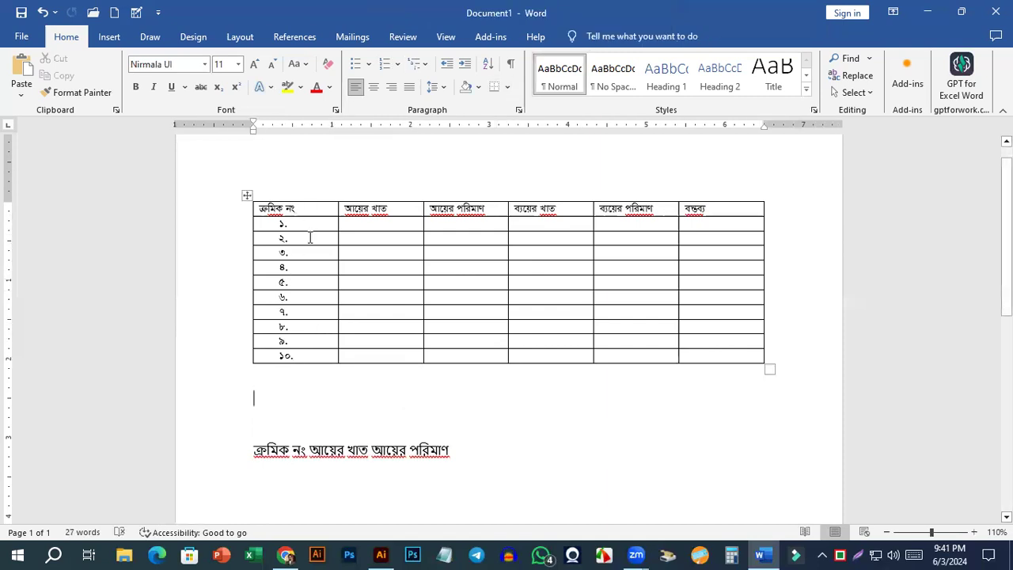
left_click(298, 205)
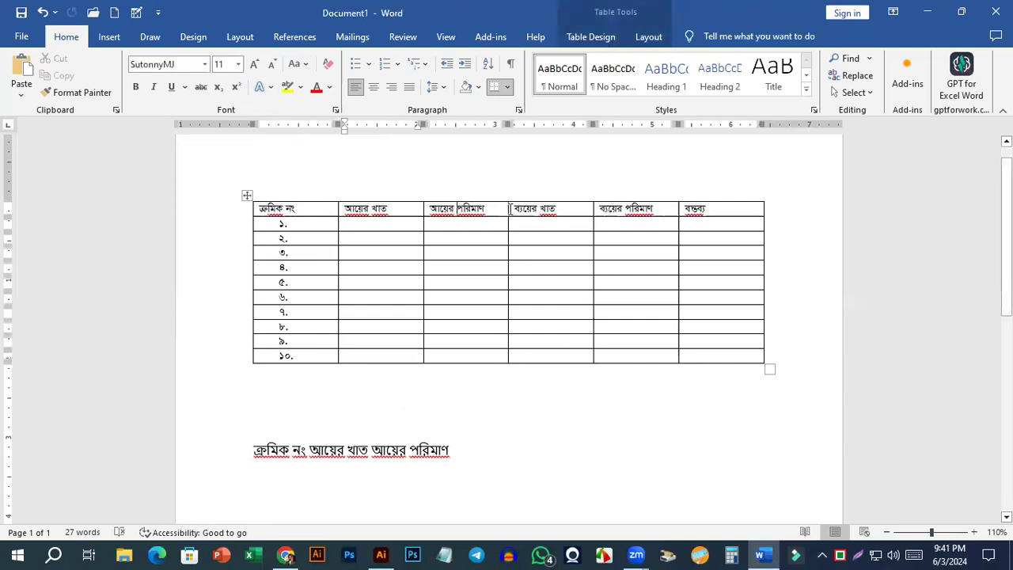
left_click(631, 212)
left_click(722, 210)
Add another blank line directly below the numbered table.
left_click(110, 38)
left_click(297, 378)
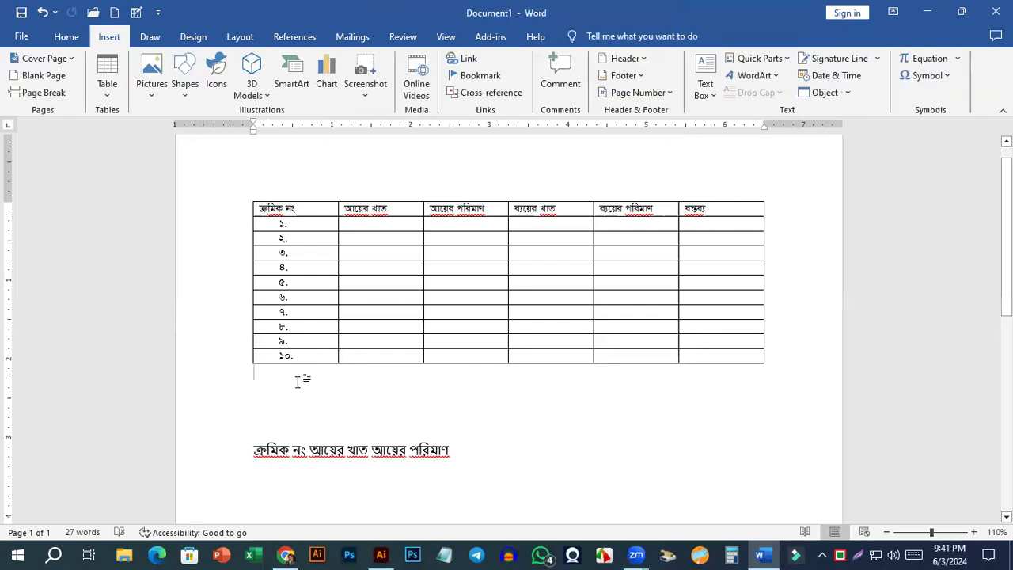
key("Return")
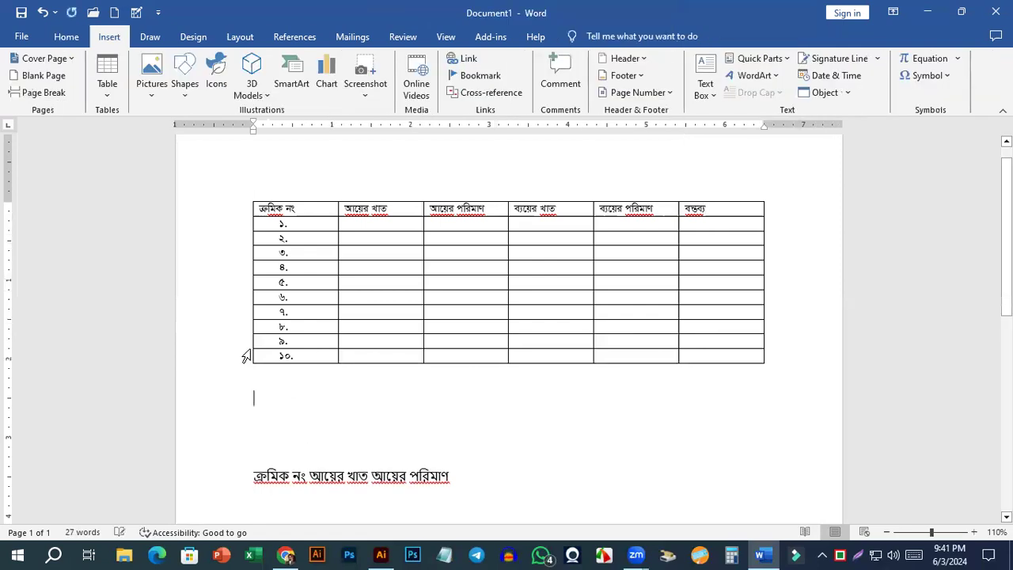
Insert a second table with 6 columns and 11 rows below the first, with fixed column width set to Auto.
left_click(108, 95)
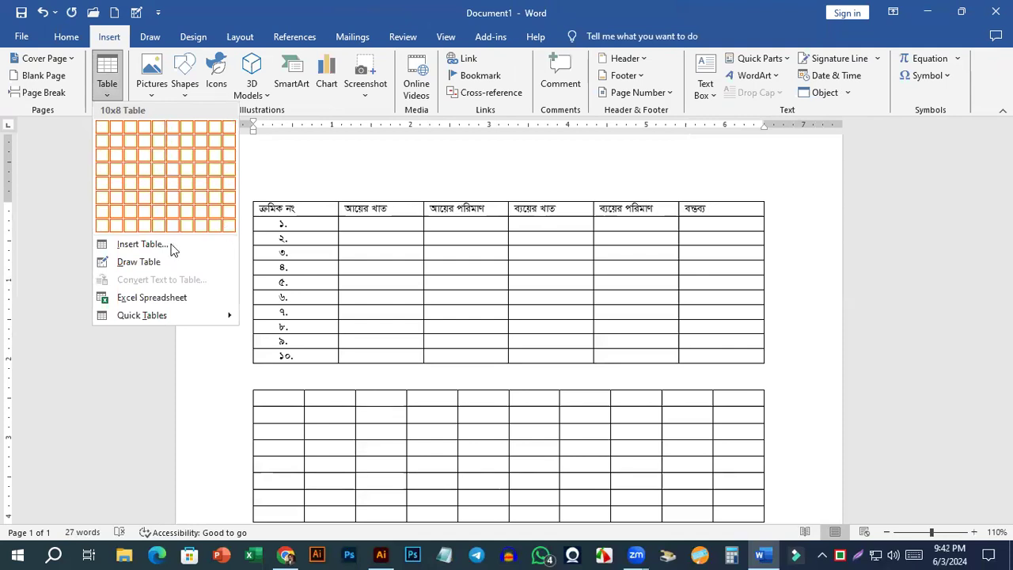
left_click(147, 249)
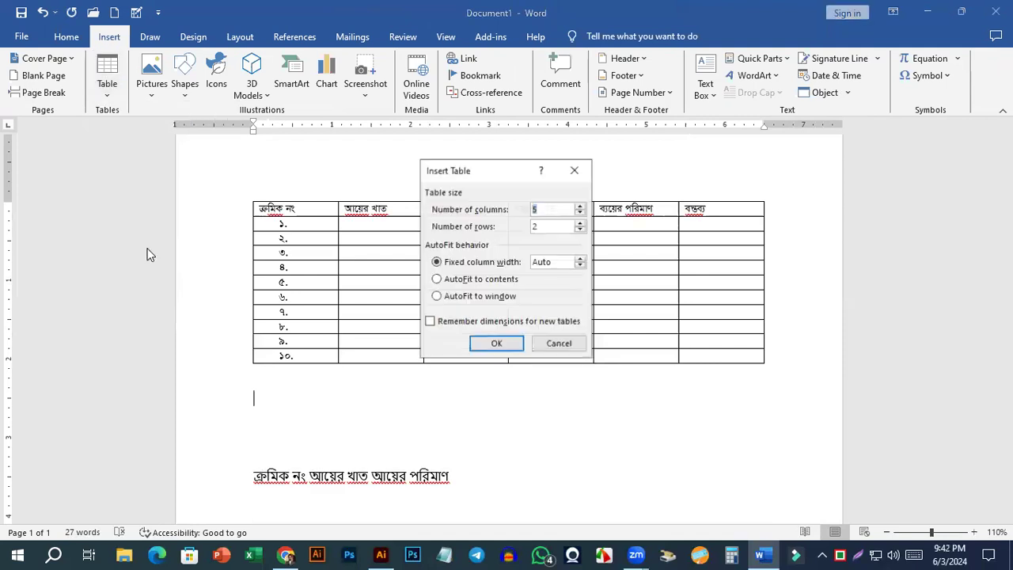
left_click_drag(479, 171, 536, 139)
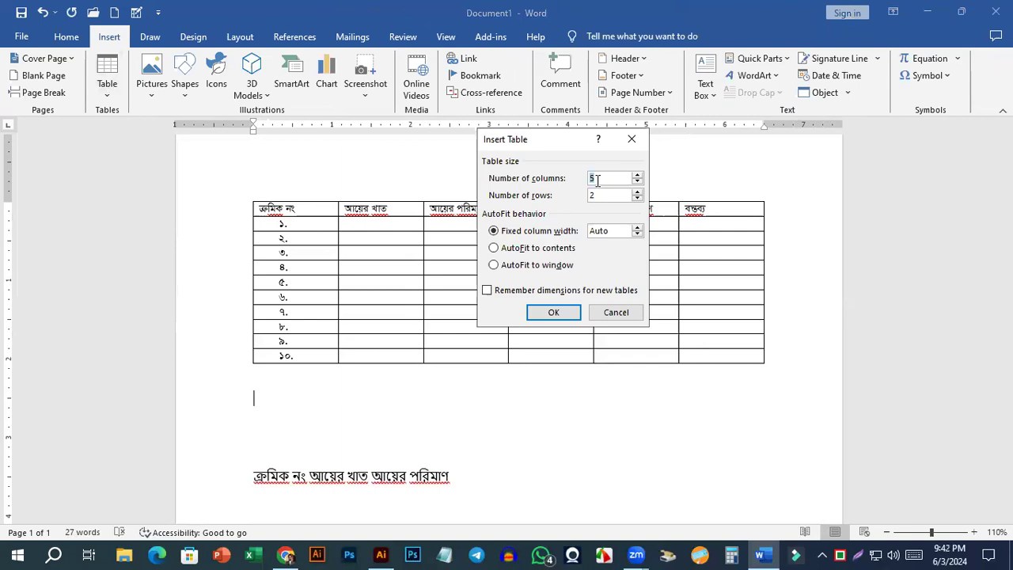
left_click_drag(541, 143, 666, 228)
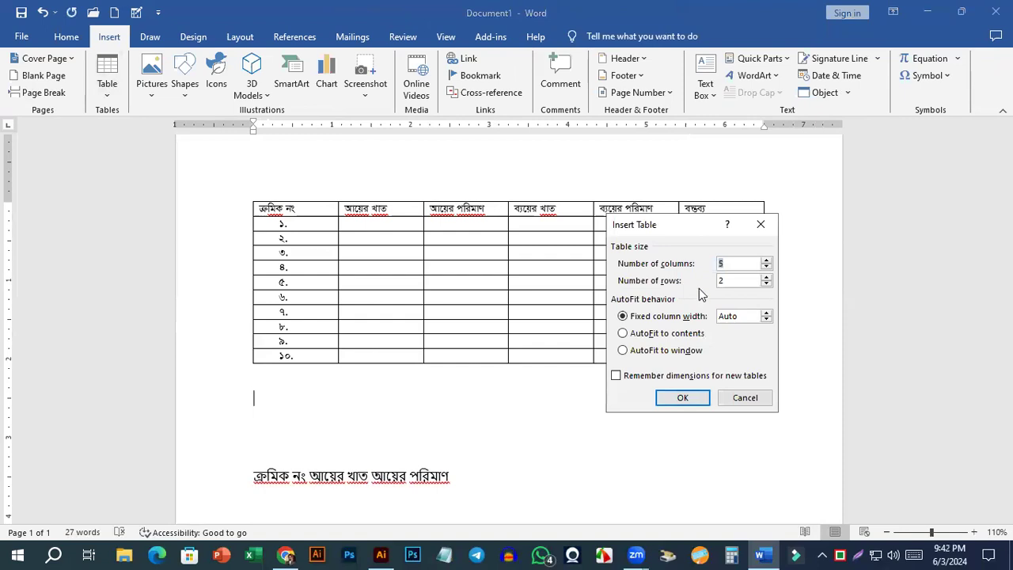
type("6")
left_click_drag(728, 282, 706, 283)
type("11")
left_click_drag(679, 230, 610, 165)
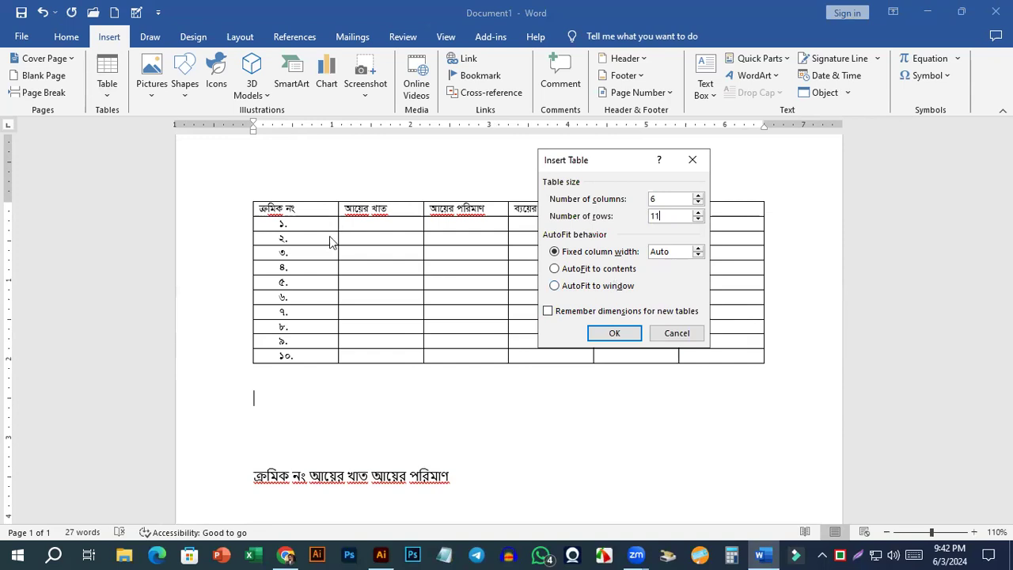
left_click(625, 334)
Select the whole new empty table and delete it.
scroll(721, 213, "down", 4)
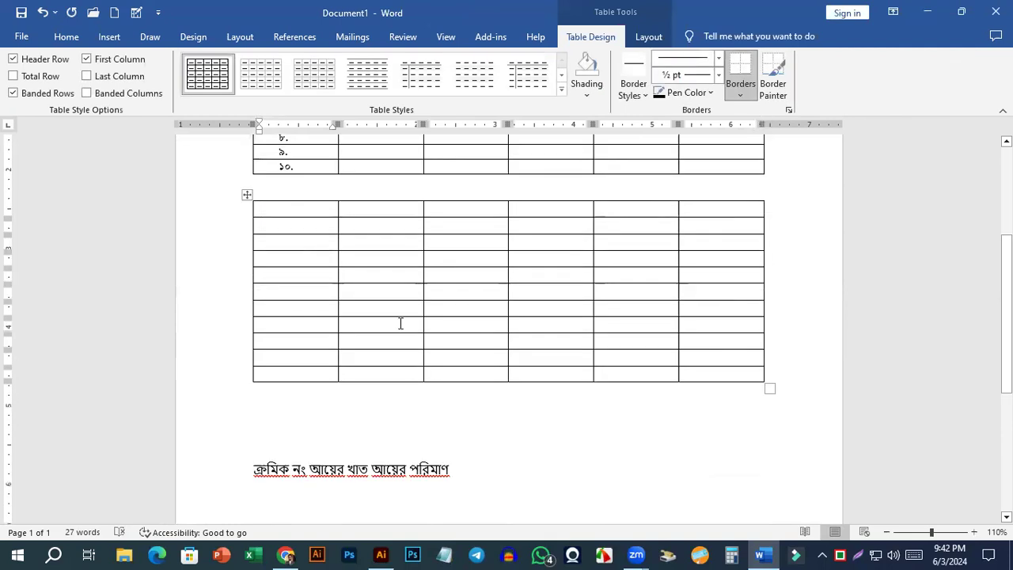
left_click(247, 194)
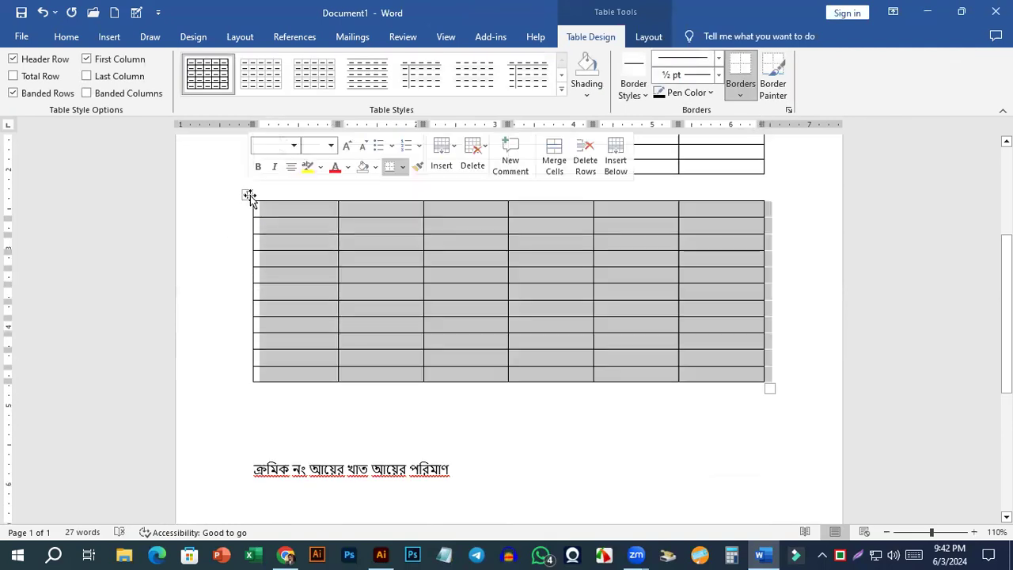
left_click(323, 293)
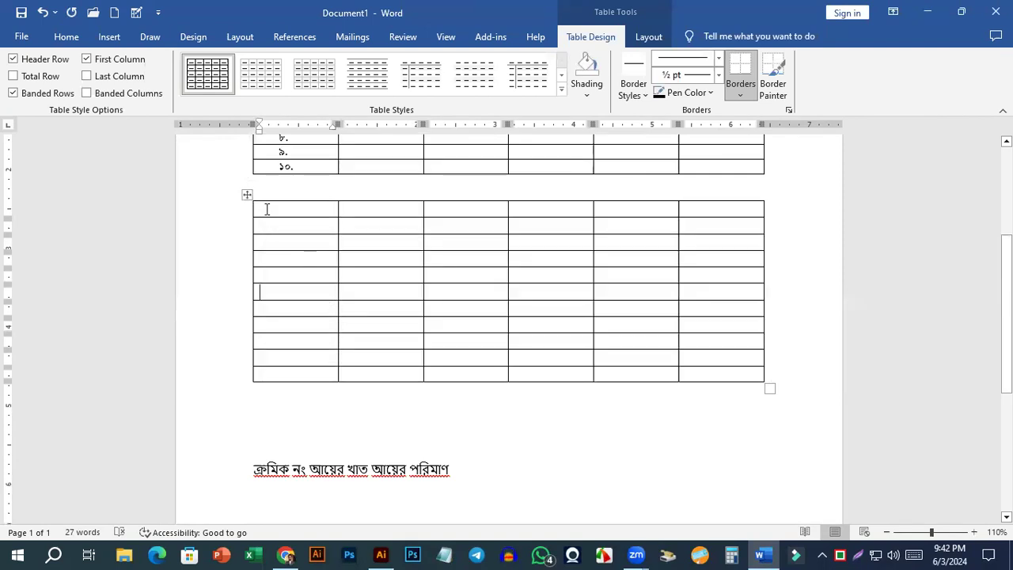
left_click(247, 194)
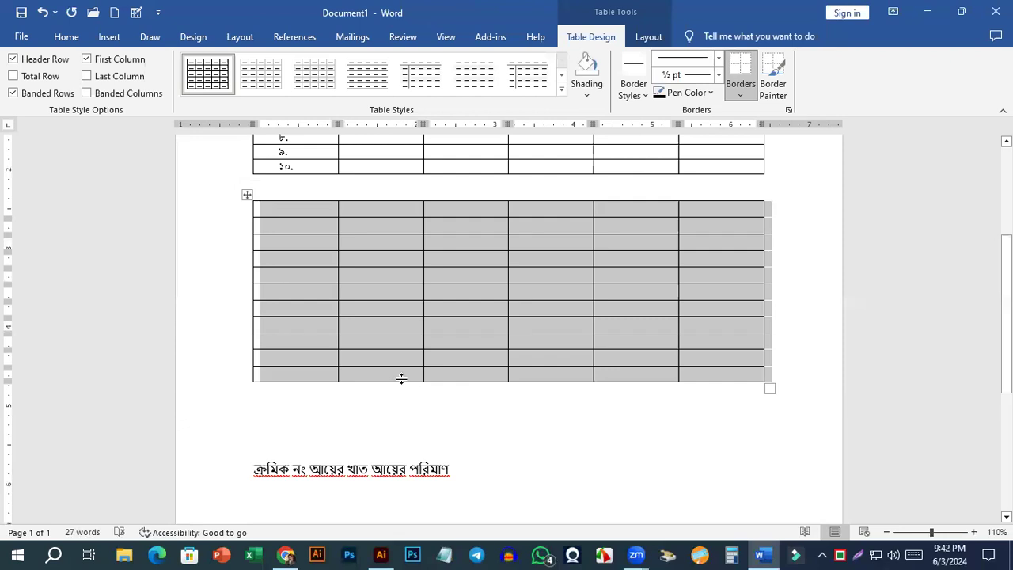
left_click(221, 242)
left_click(246, 195)
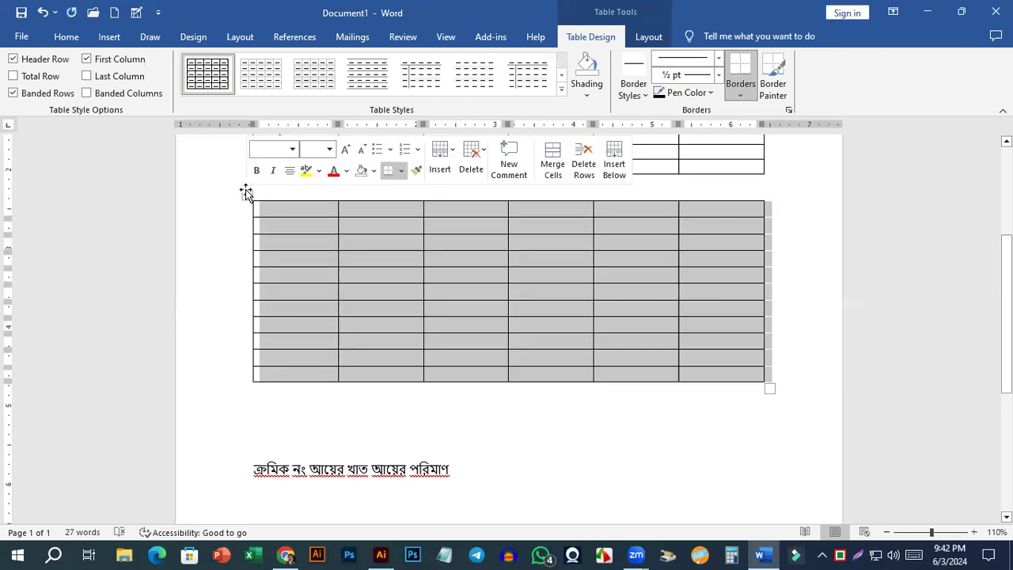
key("BackSpace")
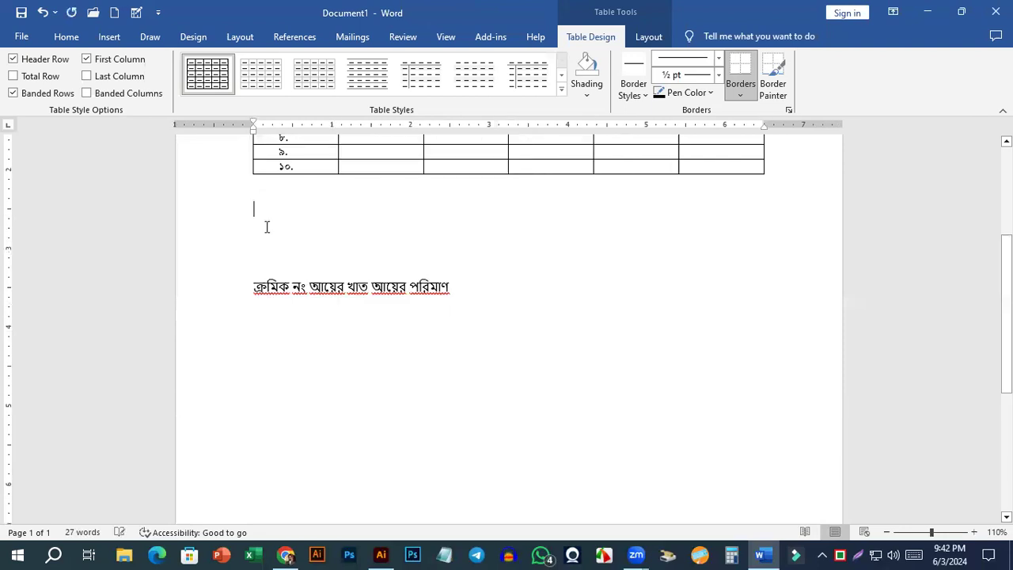
Insert a table of 6 columns and 11 rows below the numbered table, using AutoFit to contents.
left_click(265, 219)
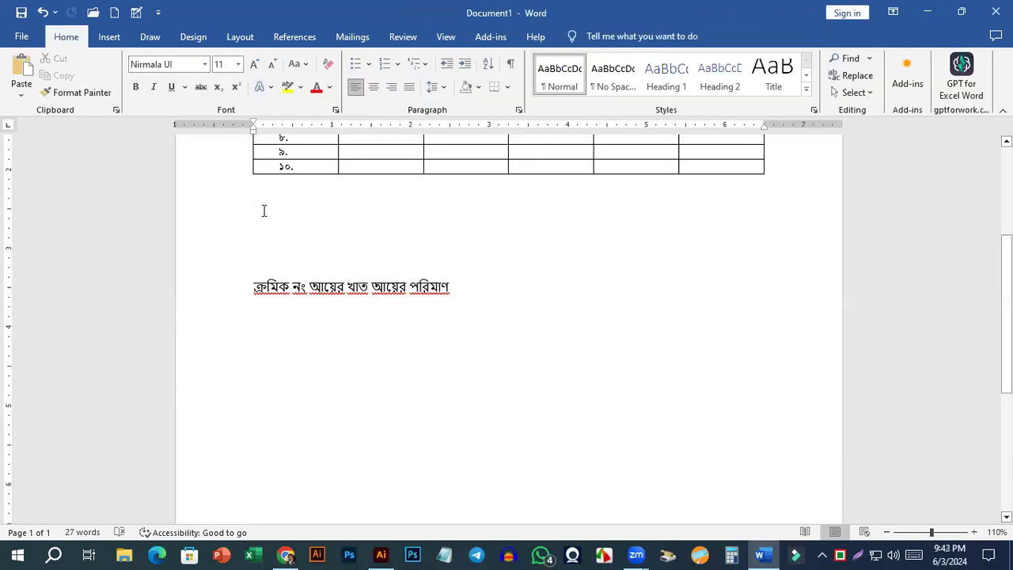
left_click(109, 37)
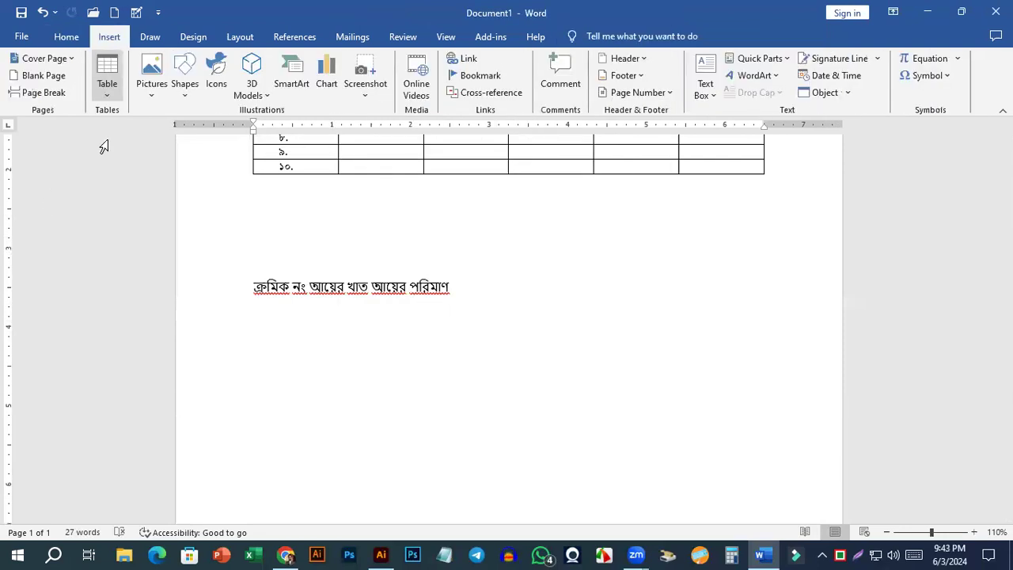
left_click(107, 75)
left_click(139, 245)
left_click_drag(633, 168, 622, 169)
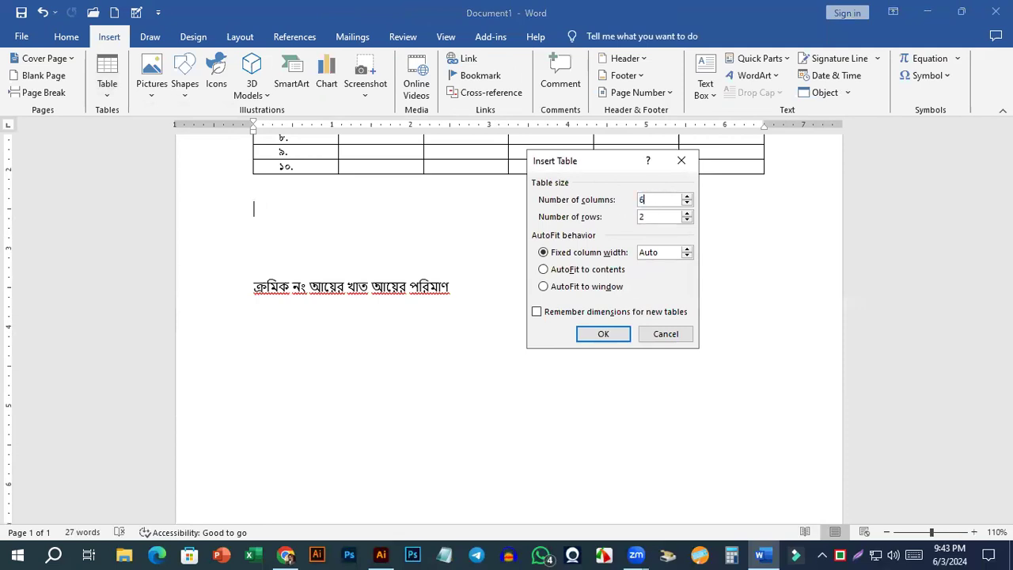
key("Tab")
type("11")
left_click(588, 272)
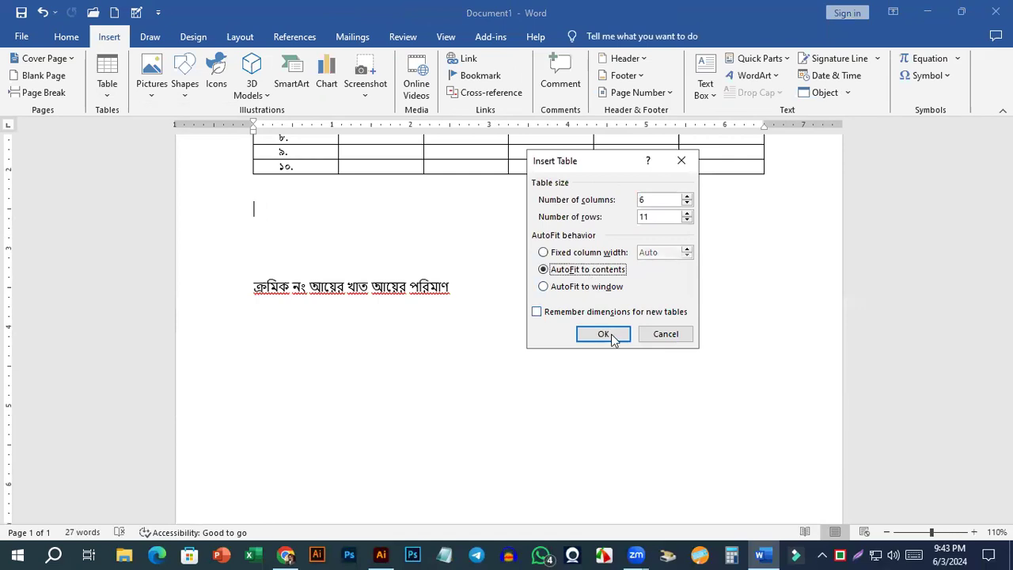
left_click(603, 334)
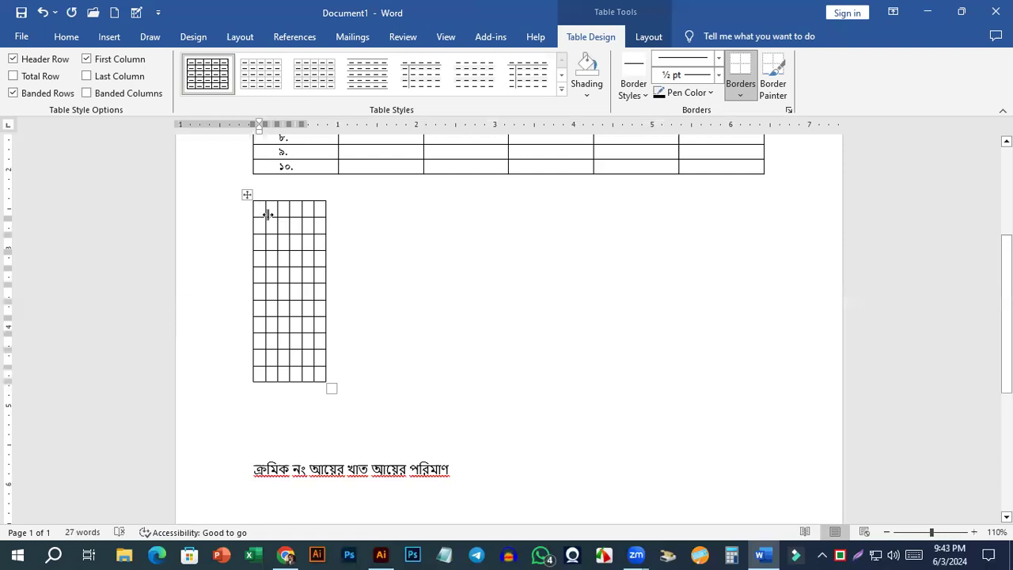
left_click(269, 210)
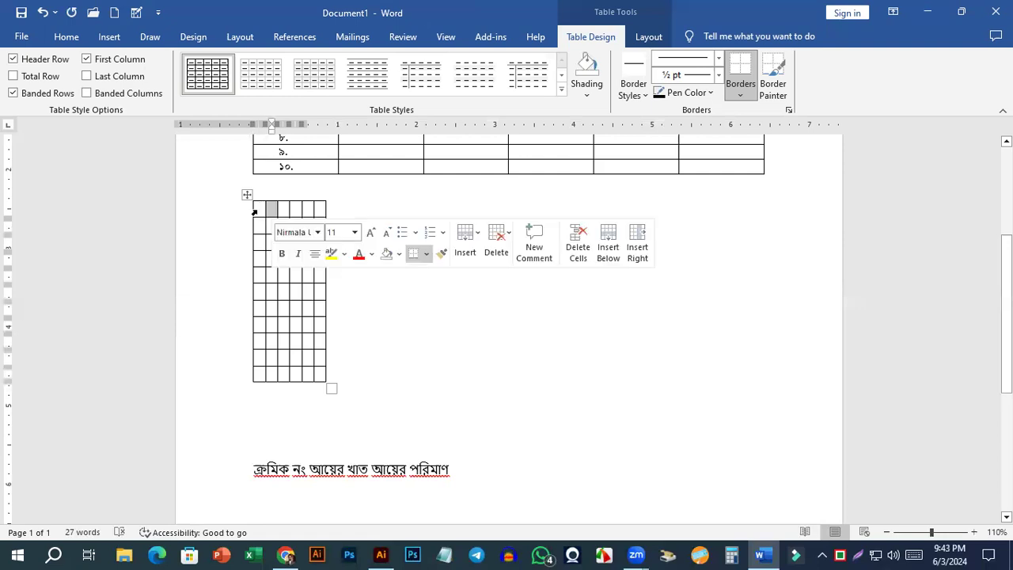
left_click(260, 214)
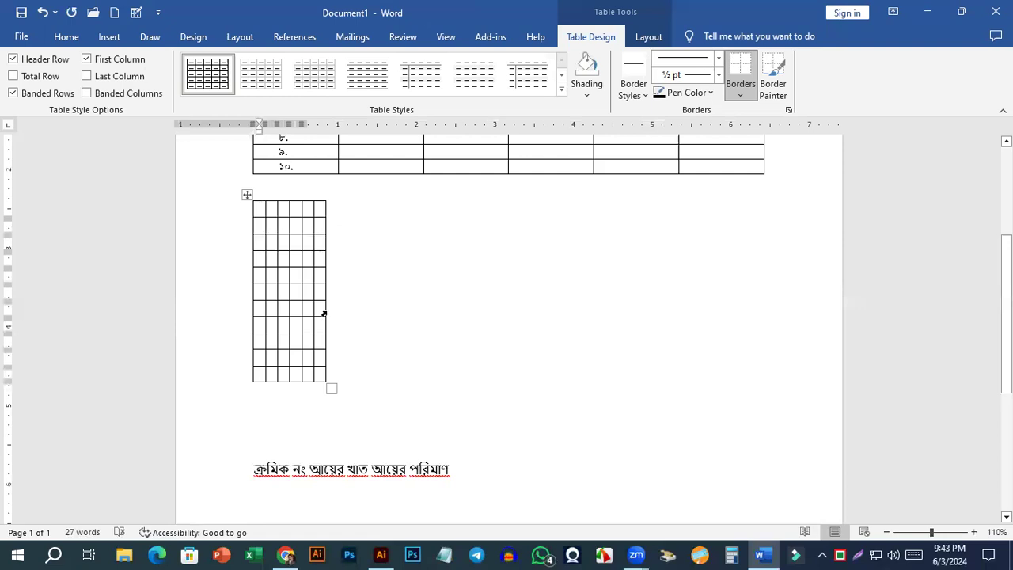
type("µ")
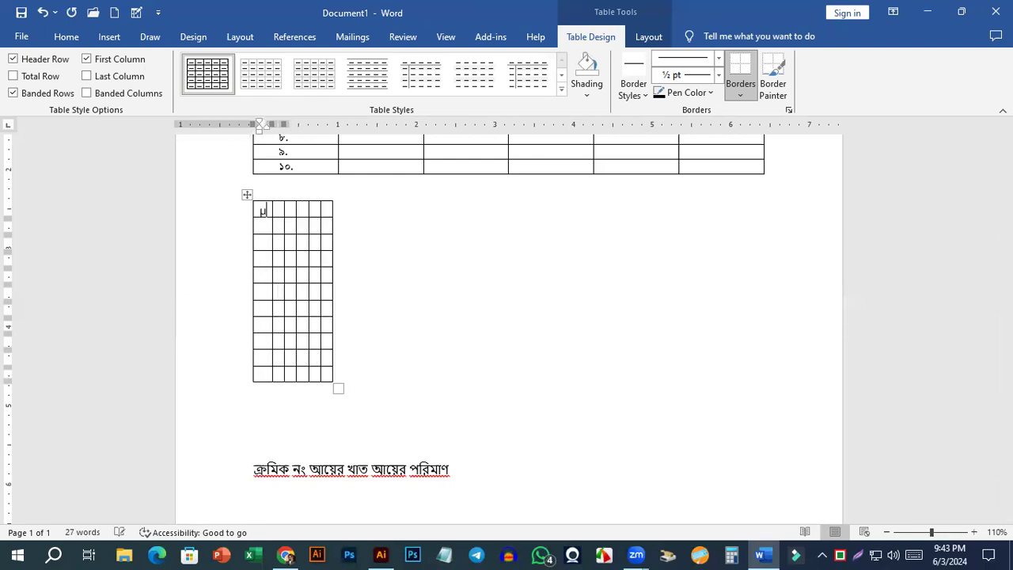
key("BackSpace")
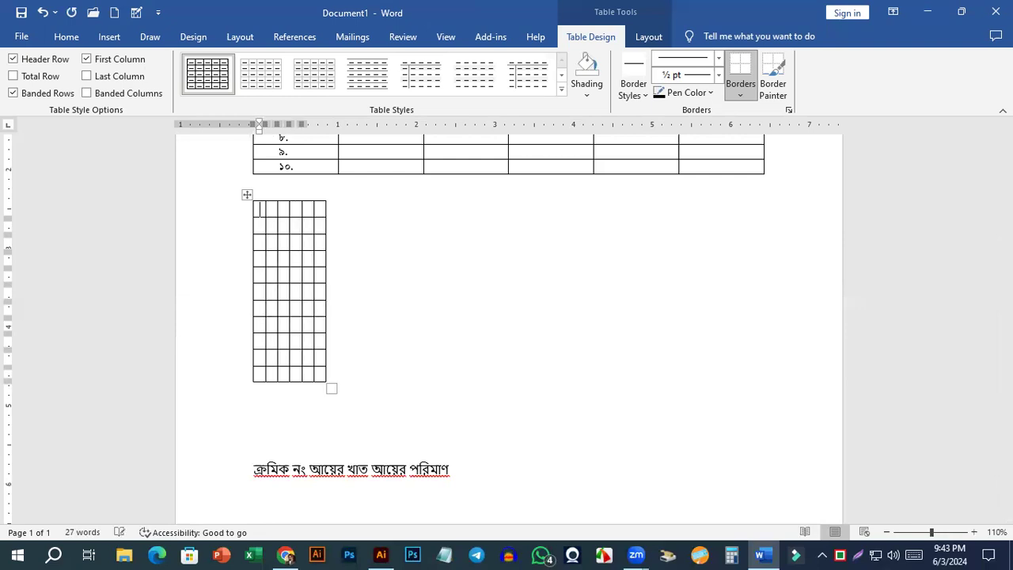
type("~")
key("BackSpace")
Enter "SLNo" as the first column heading of the new table.
type("SL")
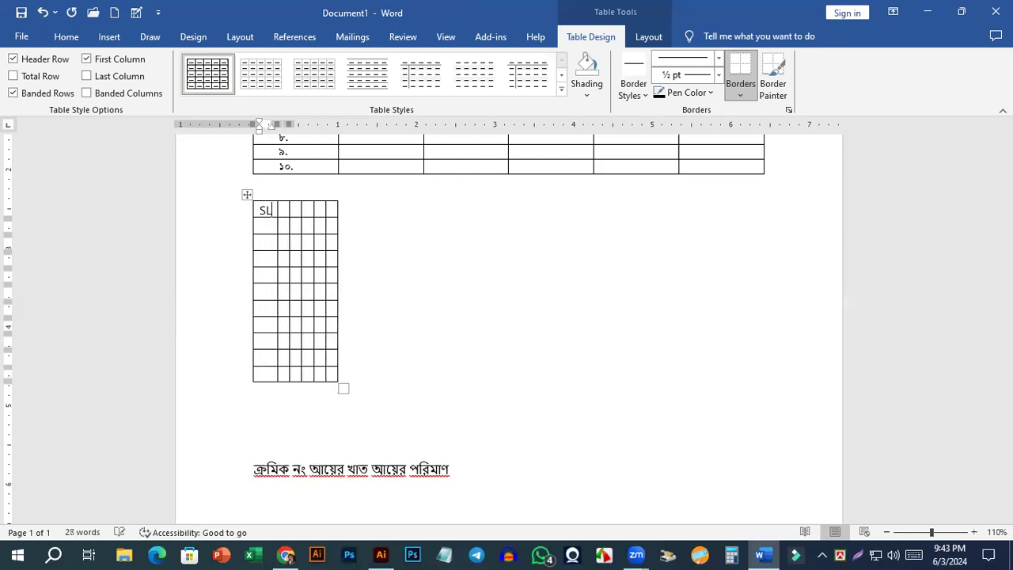
type(" no")
key("BackSpace")
key("BackSpace")
key("BackSpace")
type("No")
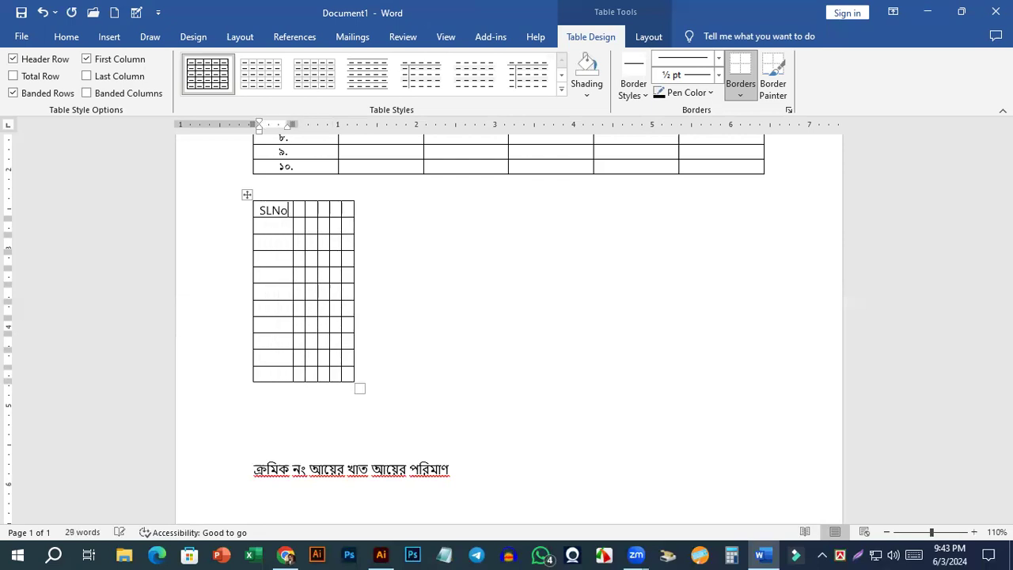
Enter "Costing Parpose" as the second column heading of the new table.
key("Tab")
type("A")
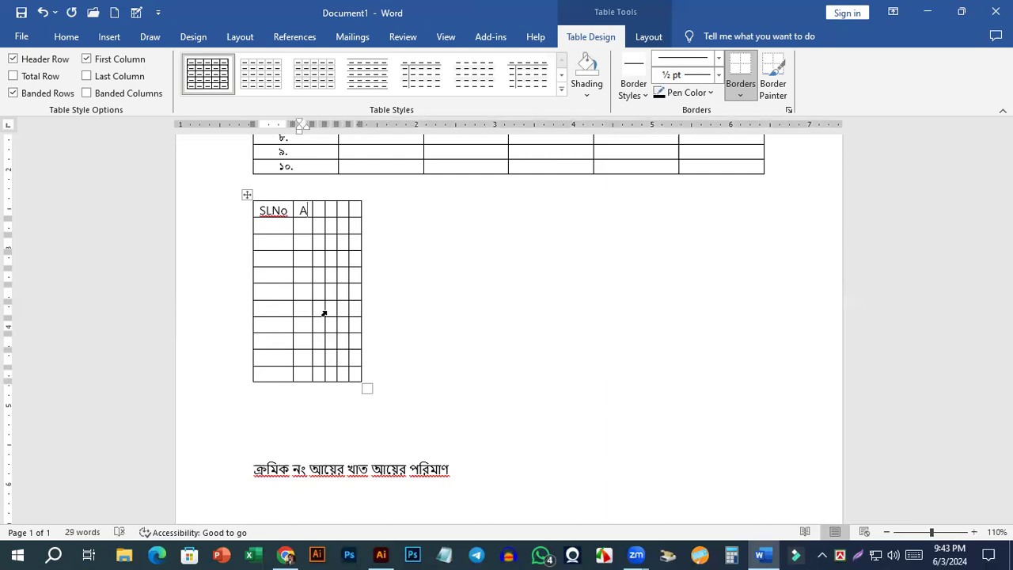
key("BackSpace")
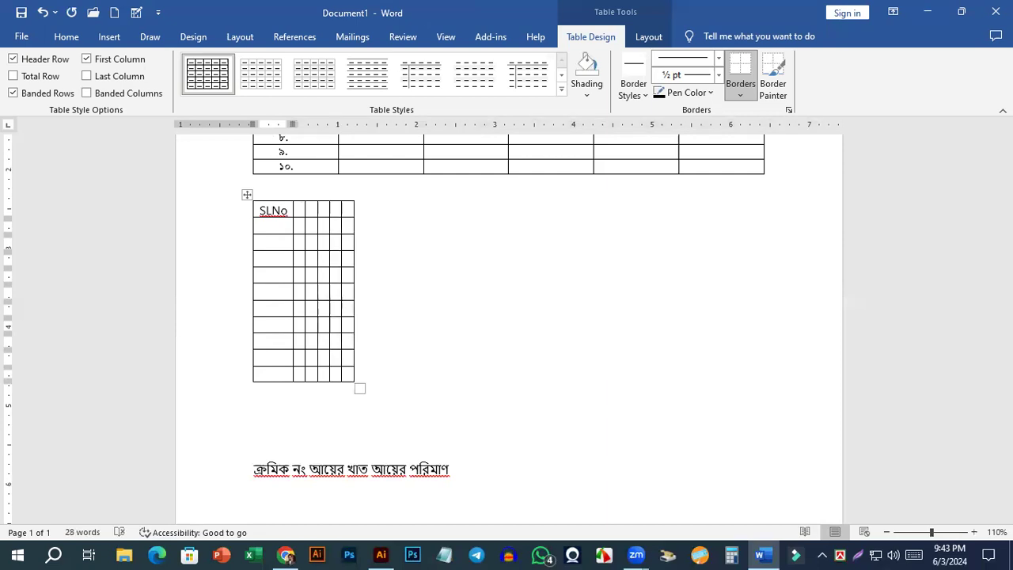
type("C")
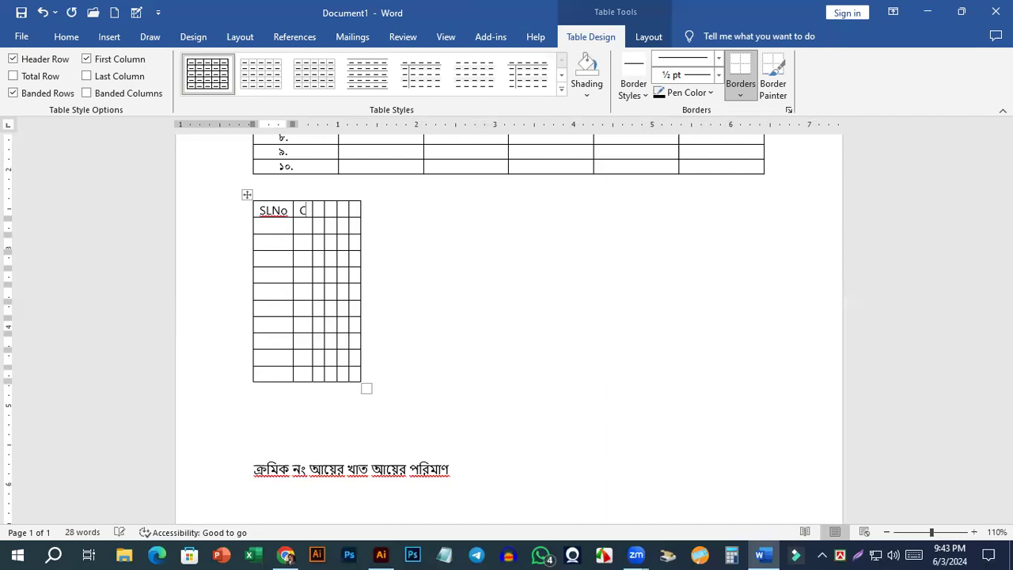
type("ostin")
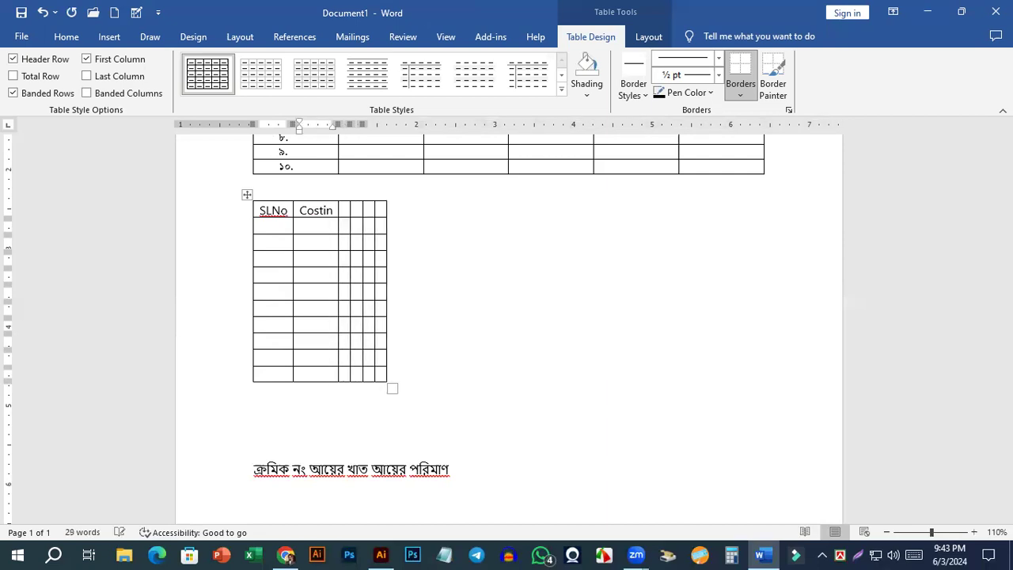
type("g")
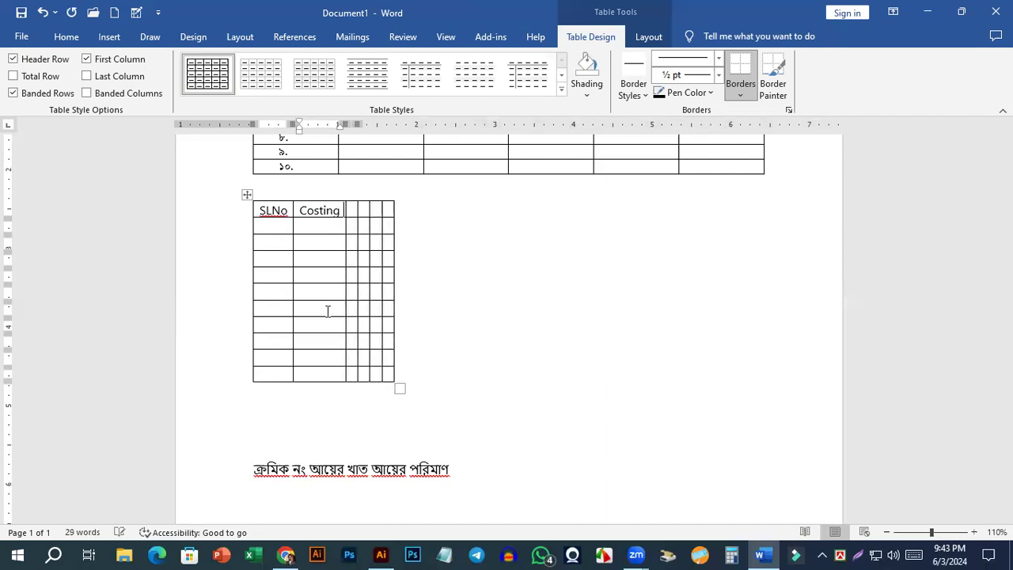
type(" Parpe")
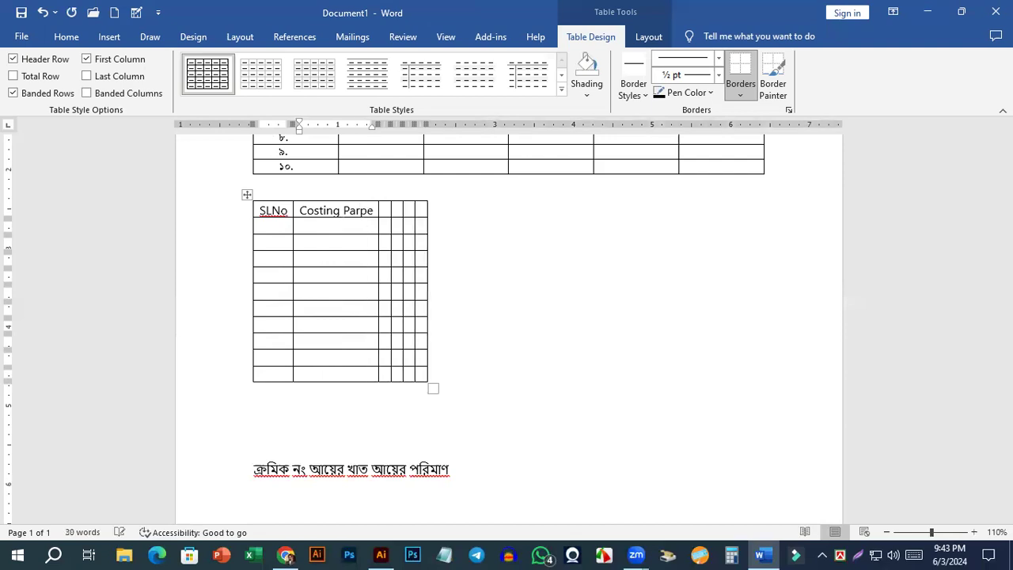
key("BackSpace")
type("ose")
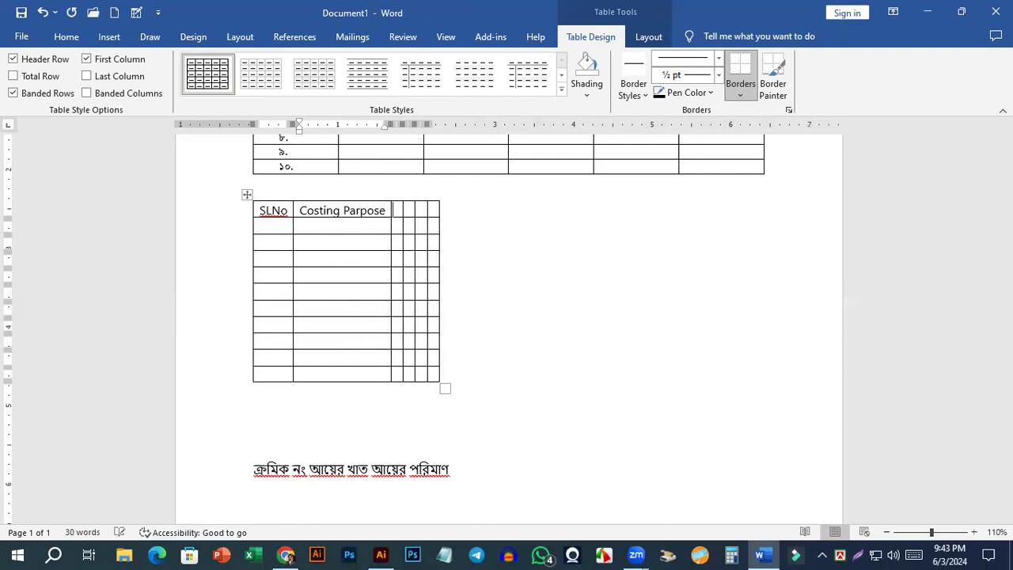
key("Tab")
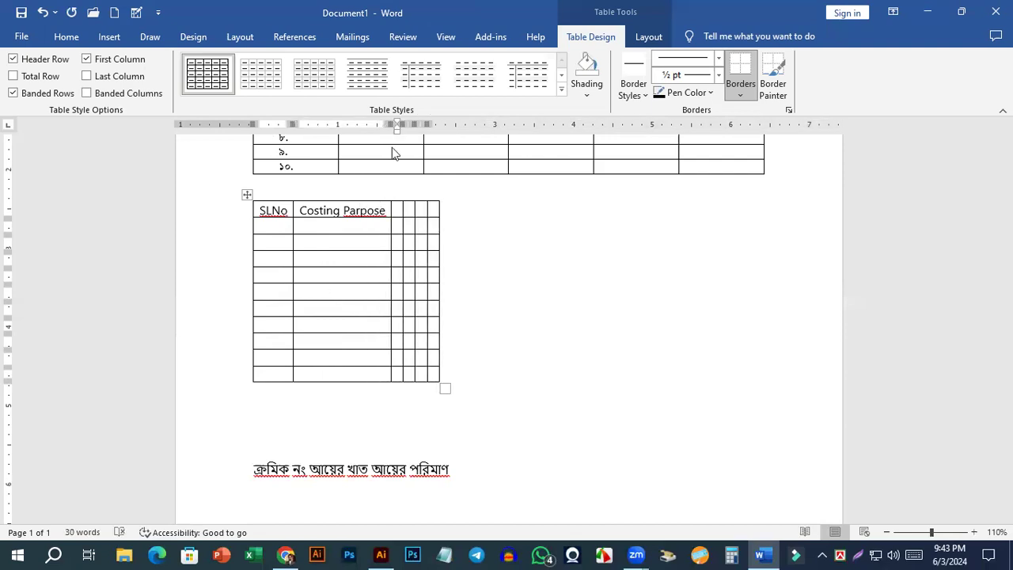
Correct the first two column headings of the second table to "SL. No" and "Costing Purpose".
right_click(355, 220)
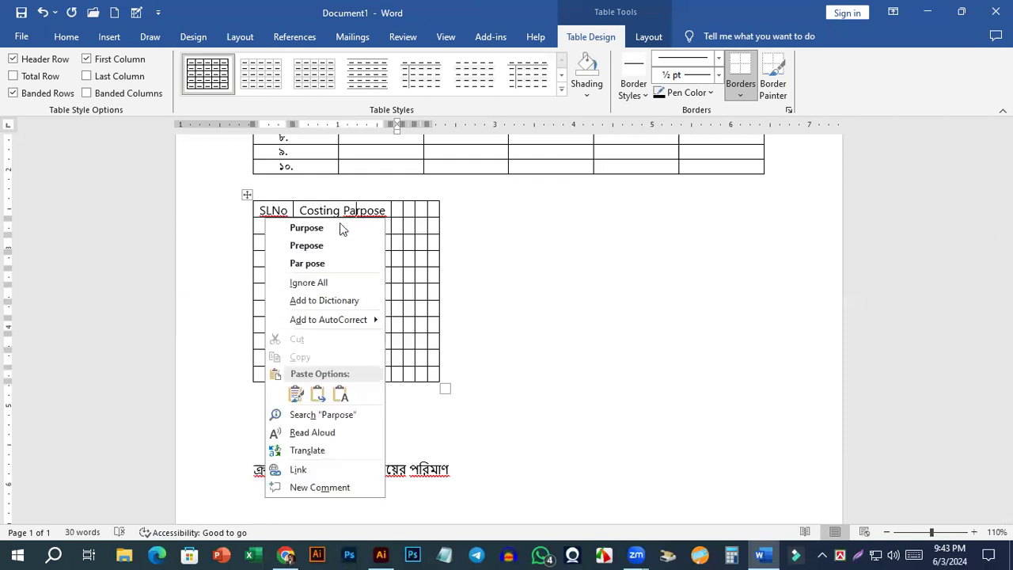
left_click(326, 228)
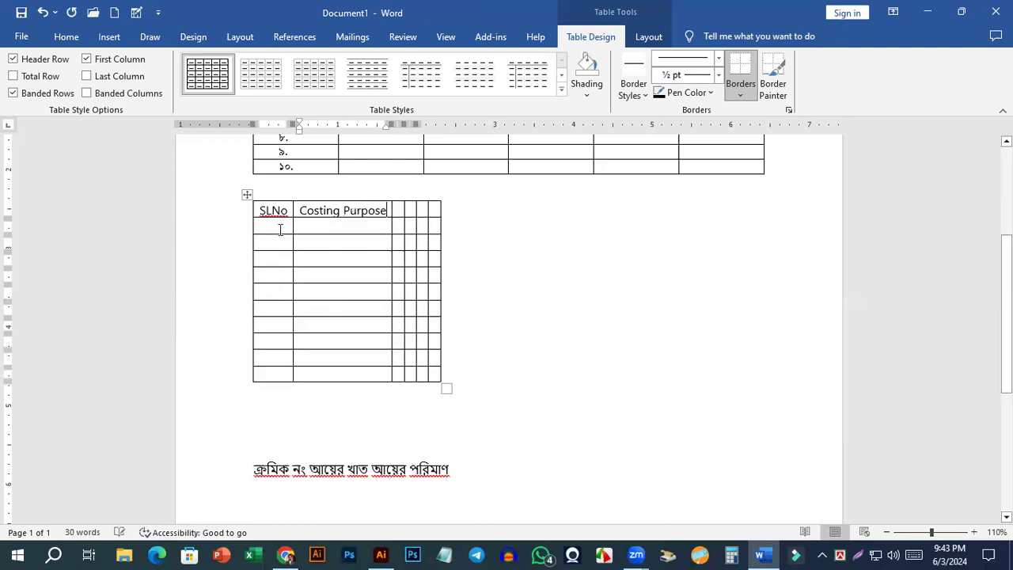
right_click(276, 210)
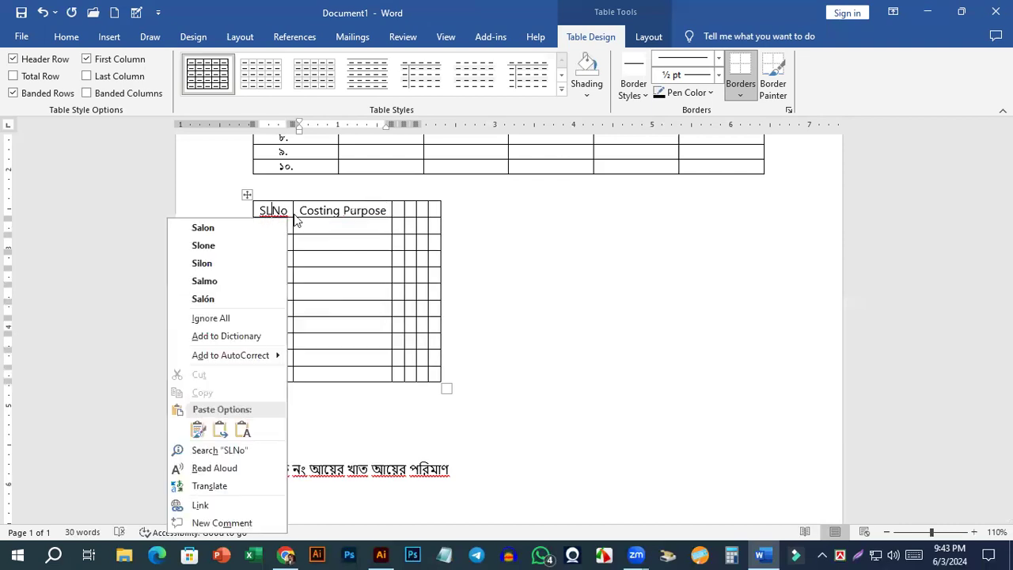
left_click(272, 210)
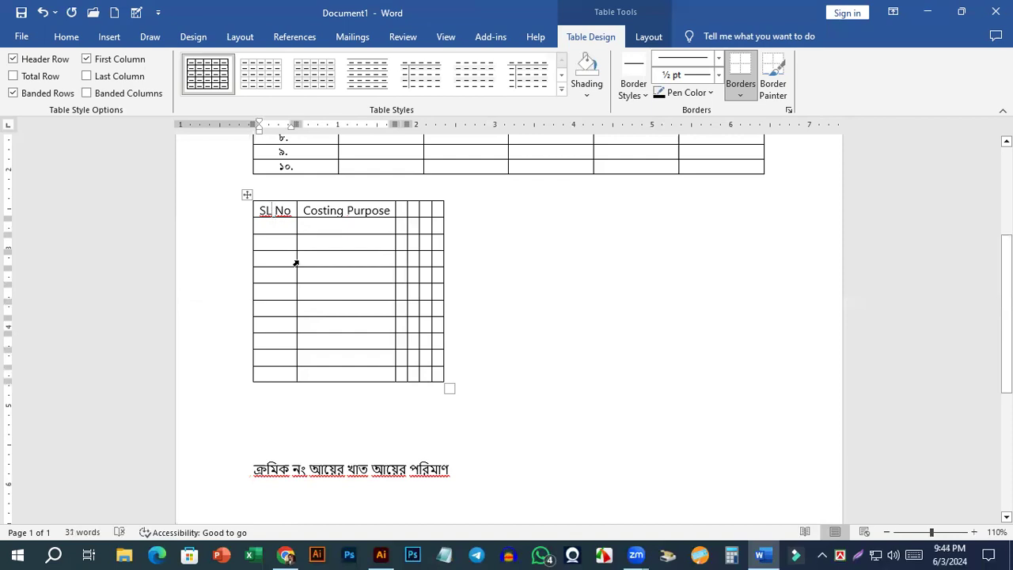
type("/")
key("BackSpace")
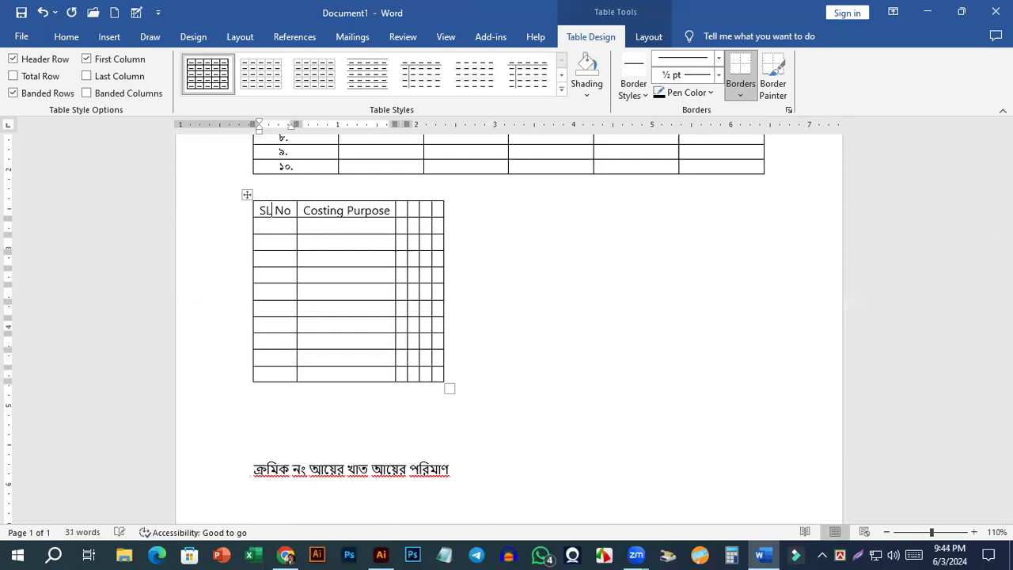
type(".")
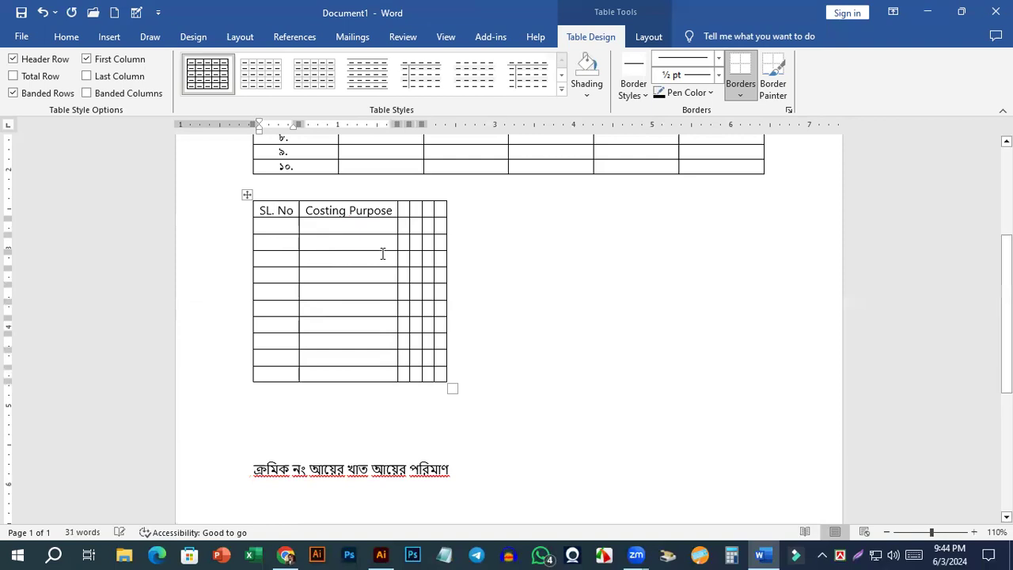
Enter "Total Cost" as the third column heading of the second table.
left_click(393, 210)
left_click(406, 210)
type("C")
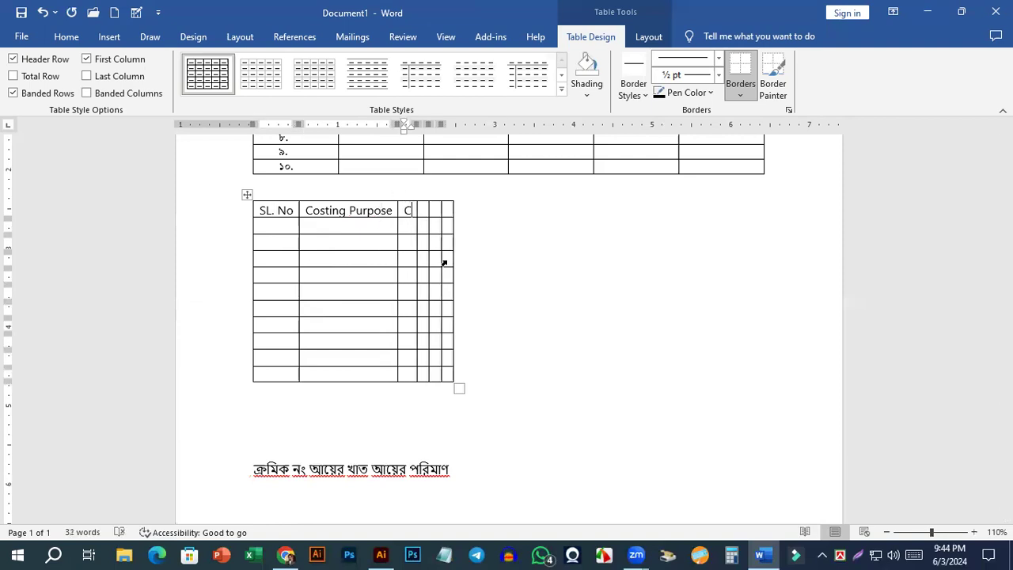
type("o")
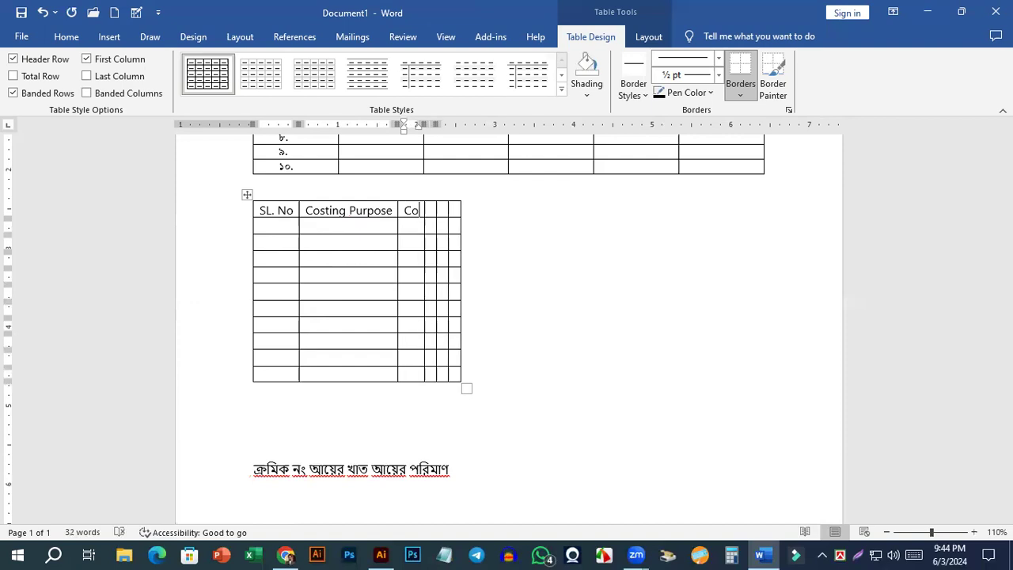
type("st")
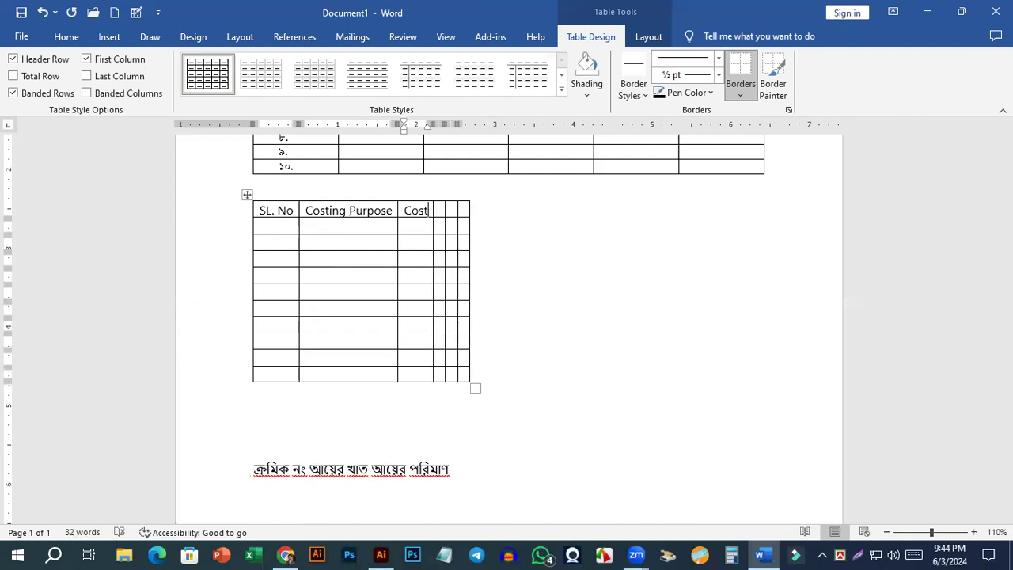
type("T")
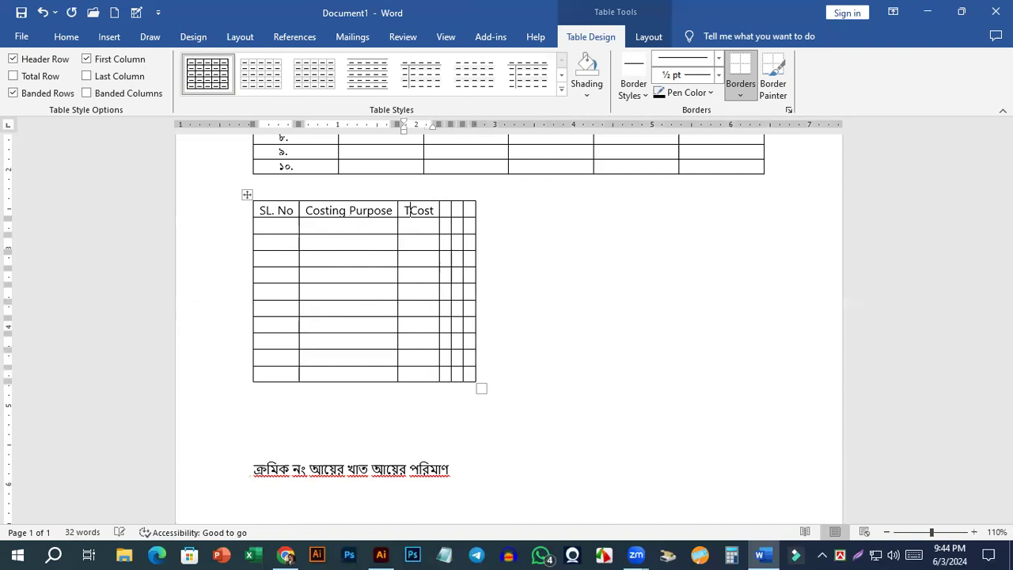
type("otal")
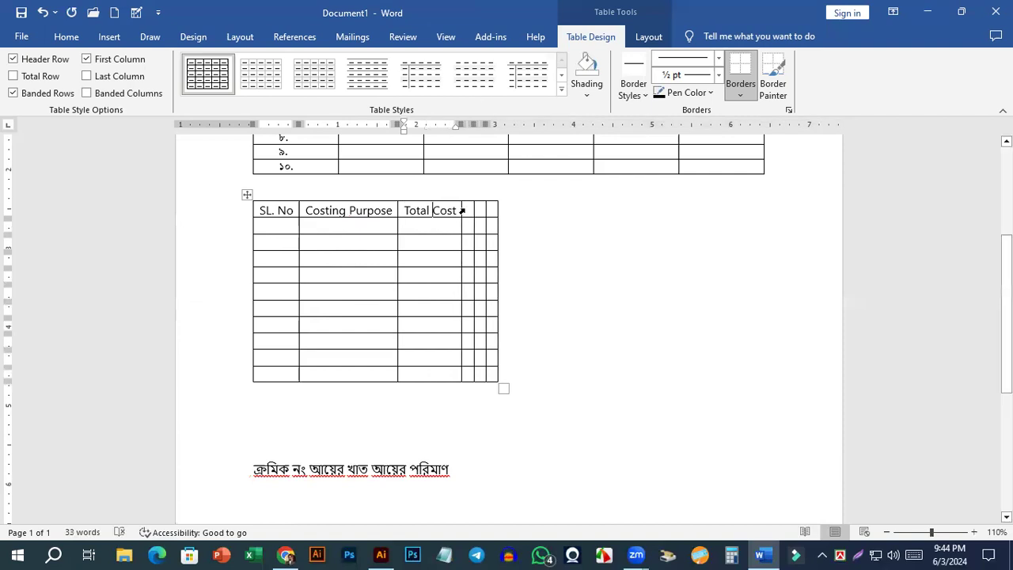
Clear the text from all cells of the second table and undo the clearing.
key("Tab")
left_click(367, 212)
left_click(440, 211)
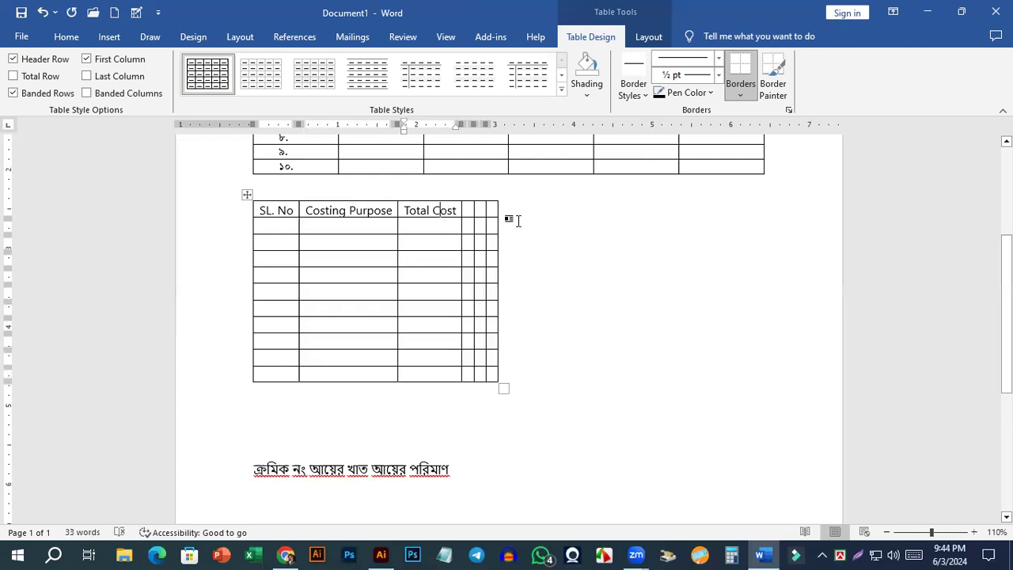
left_click(247, 197)
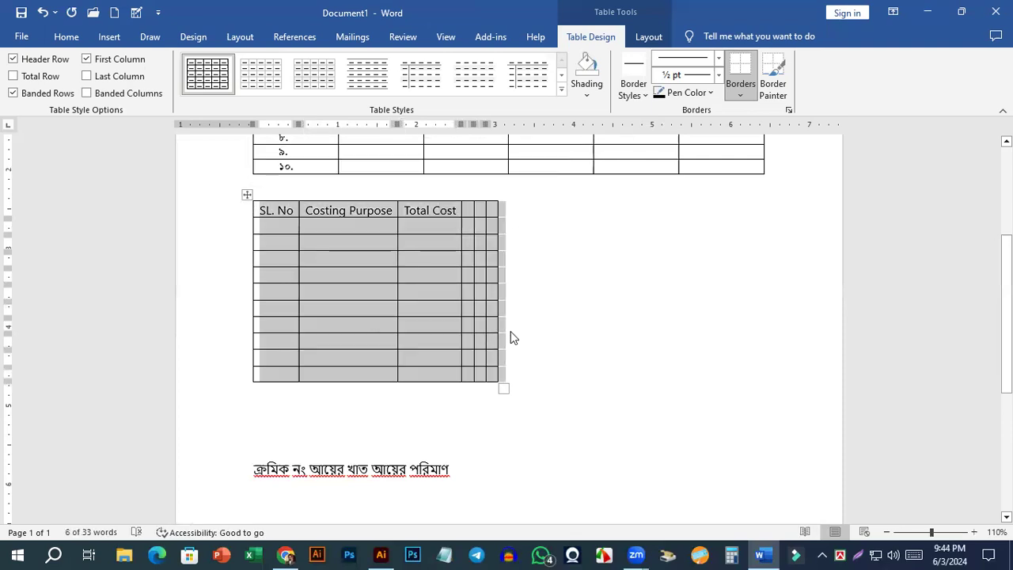
key("Delete")
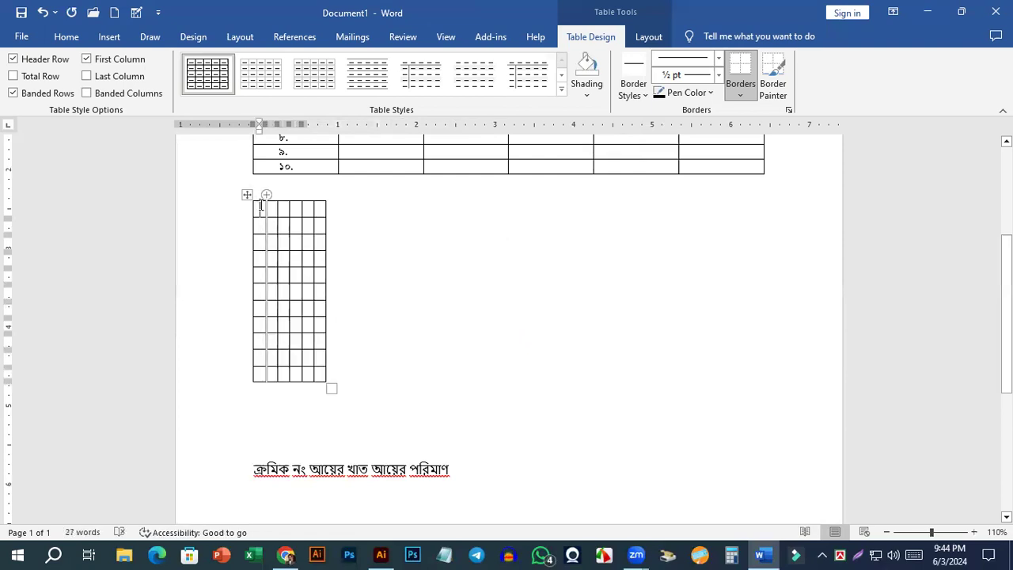
key("ctrl+z")
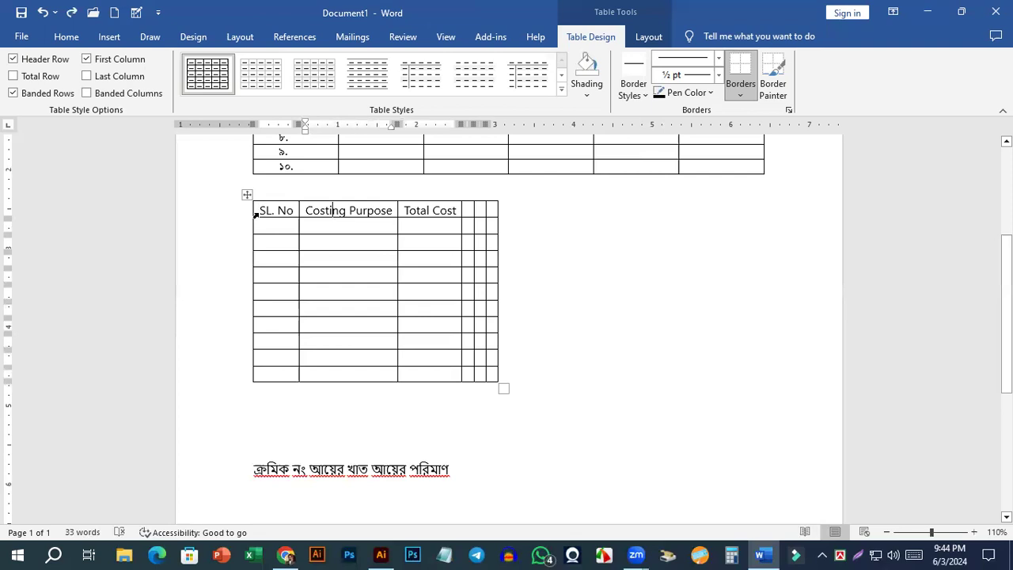
Select the whole second table, clear its contents and delete the table.
left_click_drag(454, 272, 466, 365)
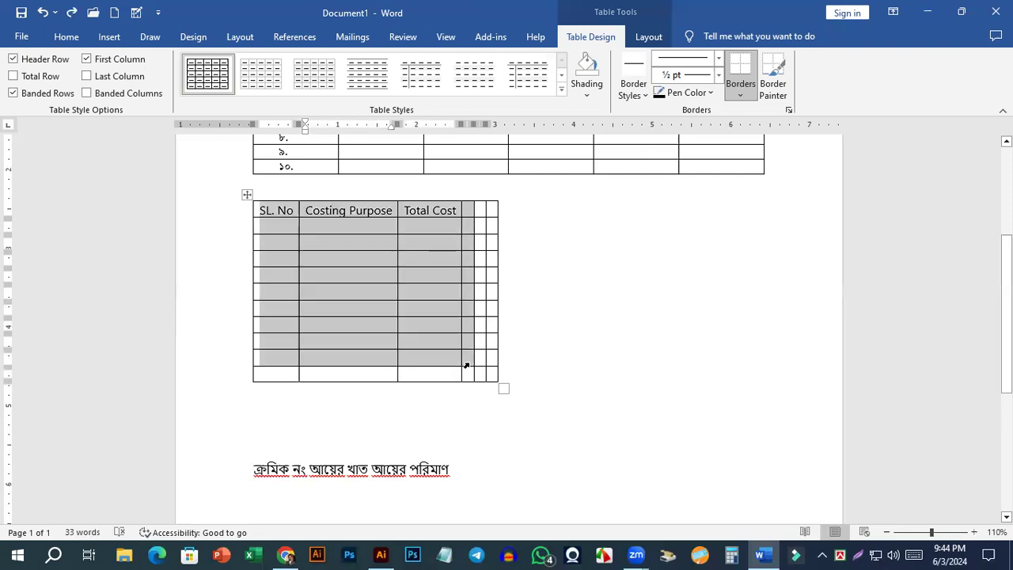
left_click(255, 212)
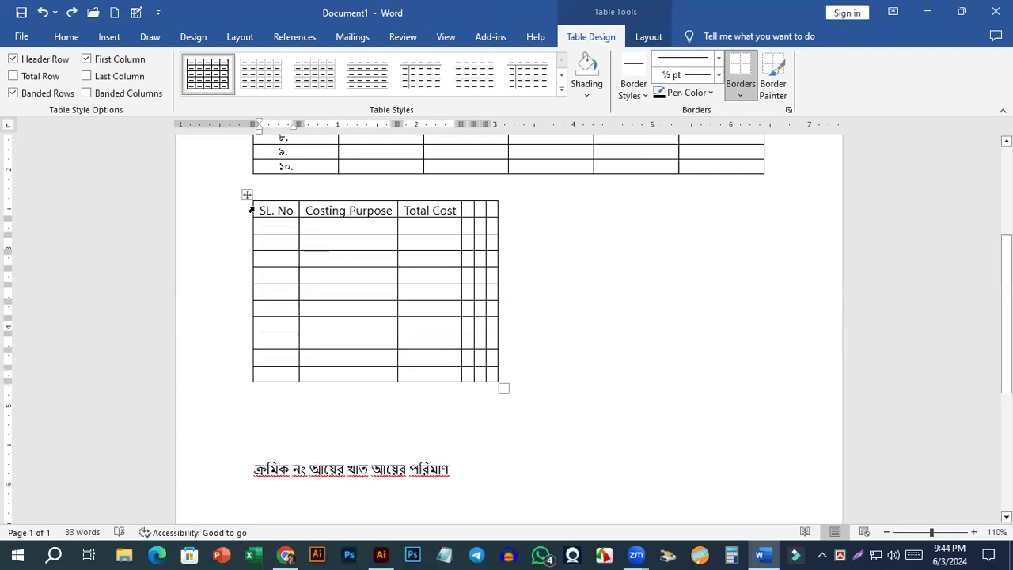
left_click(248, 195)
key("ctrl+z")
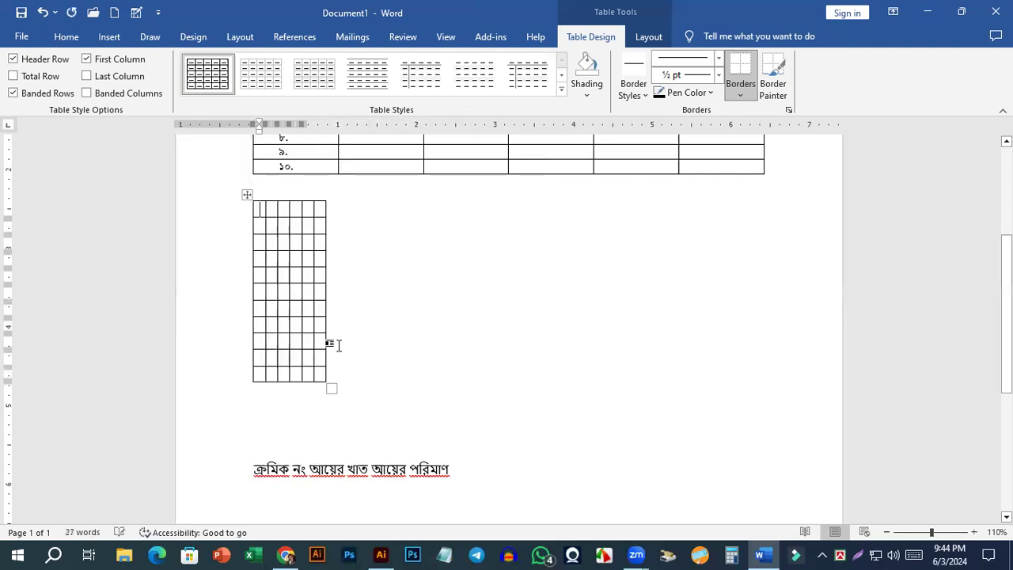
left_click(246, 192)
key("BackSpace")
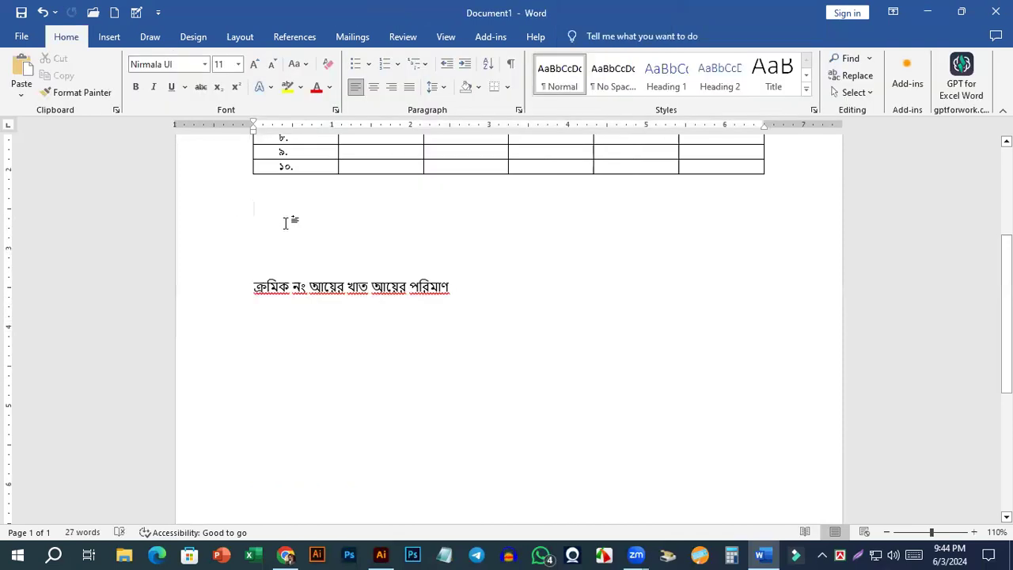
Insert a table of 6 columns and 11 rows below the numbered table, using AutoFit to window.
left_click(111, 38)
left_click(115, 90)
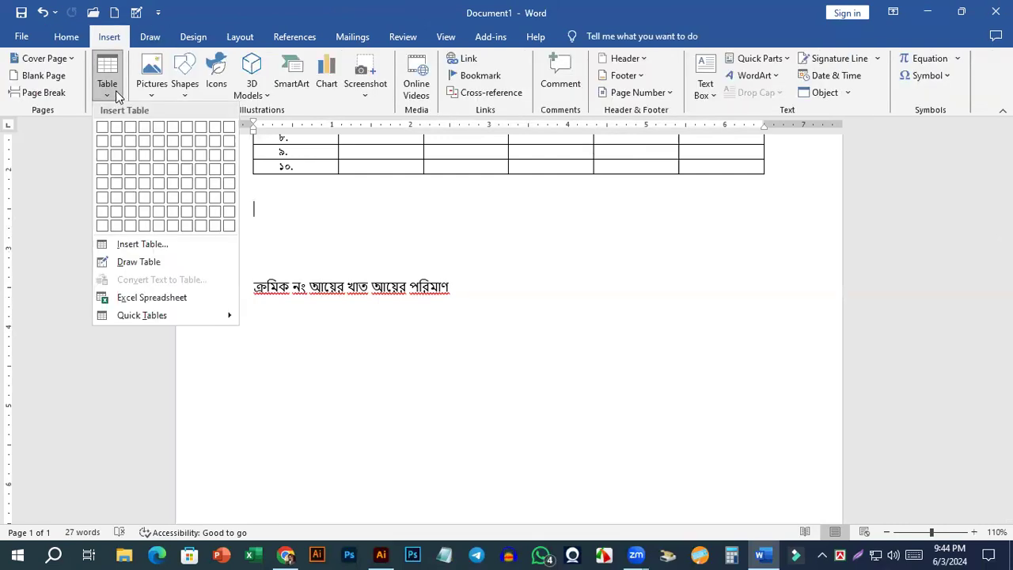
left_click(147, 263)
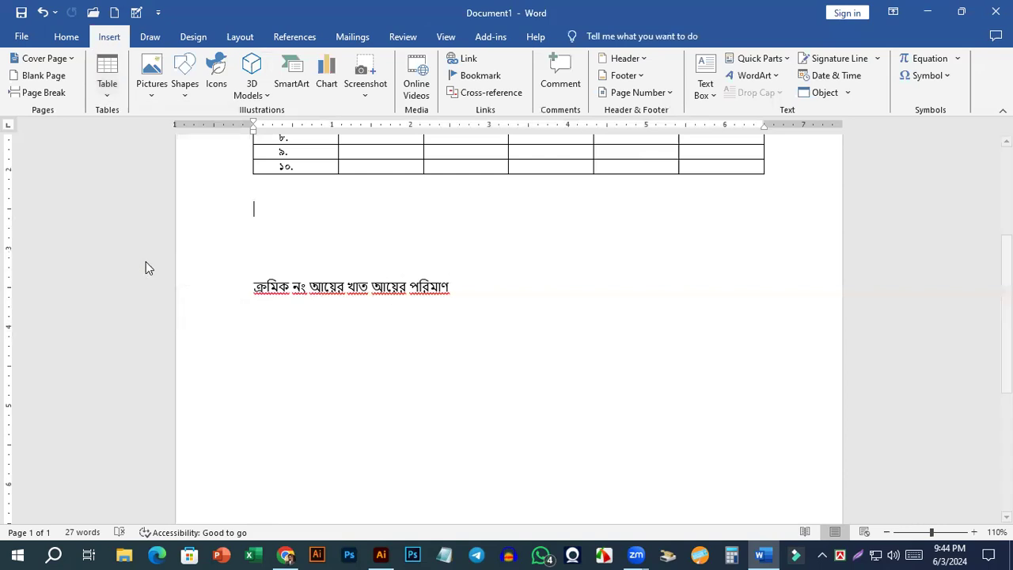
left_click(113, 92)
left_click(124, 276)
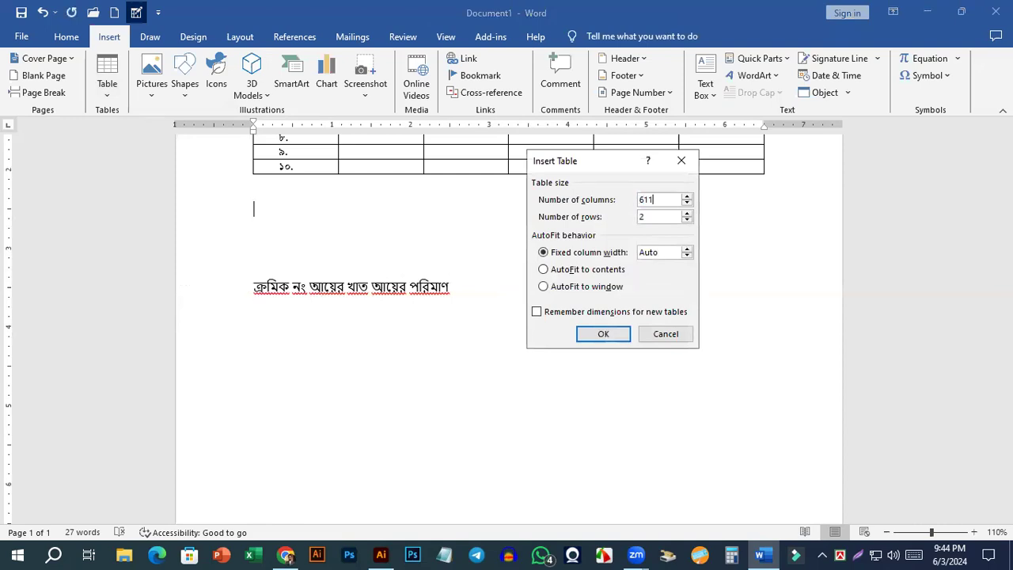
key("Tab")
type("11")
left_click(552, 289)
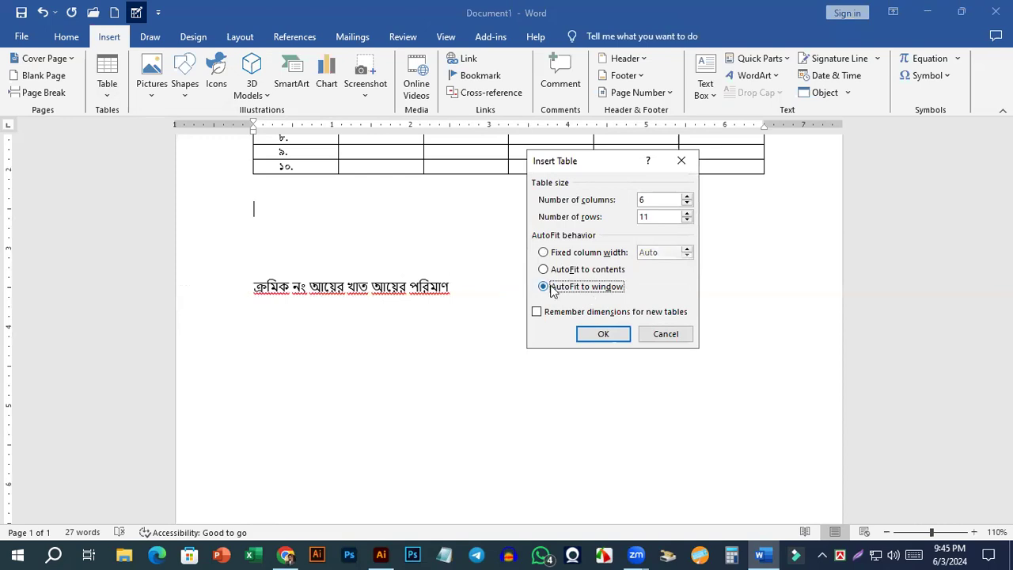
left_click(606, 336)
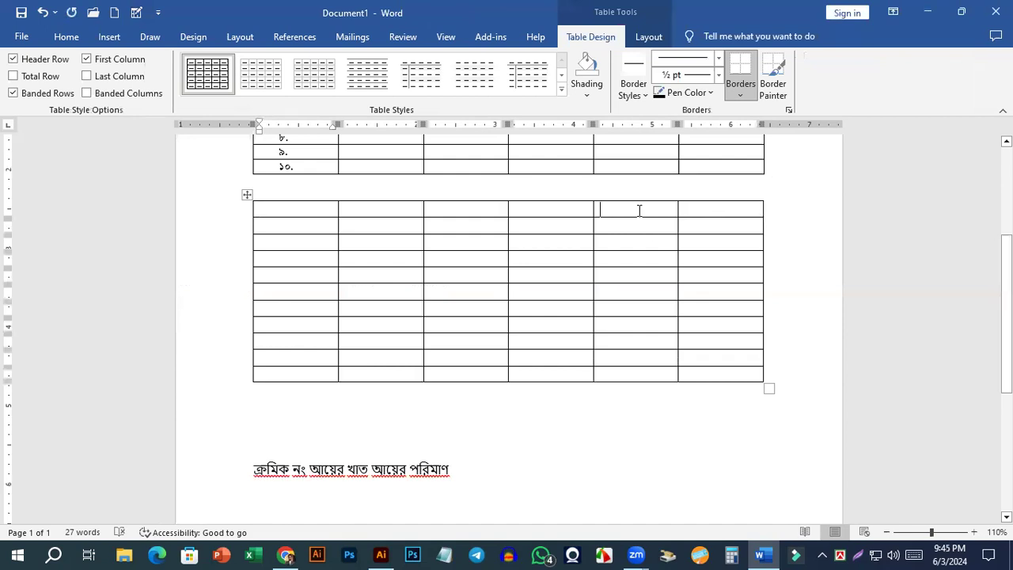
Narrow the ক্রমিক নং column of the first table slightly by moving its border with the আয়ের খাত column.
scroll(364, 359, "up", 3)
scroll(290, 412, "up", 3)
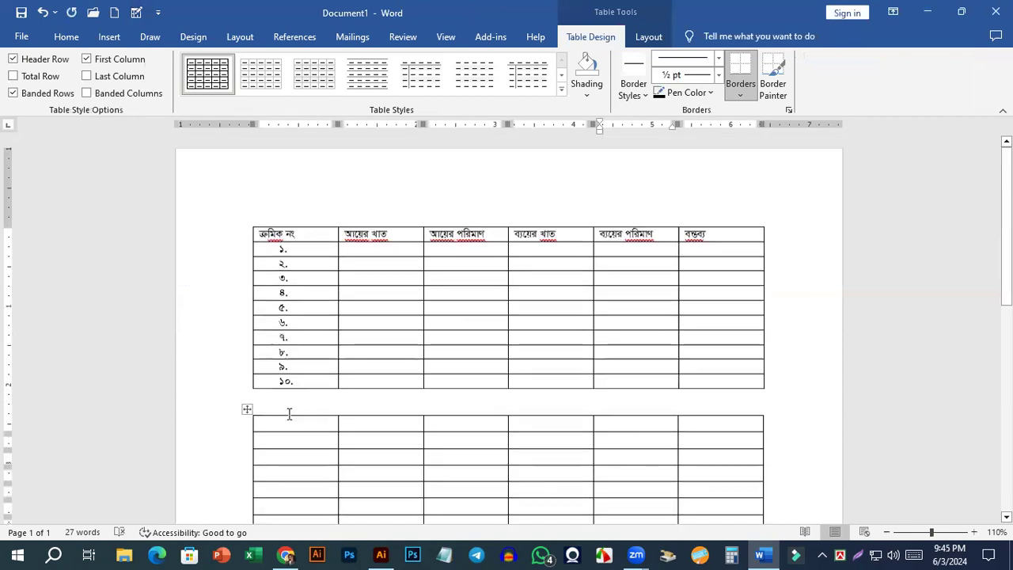
scroll(289, 378, "down", 3)
scroll(301, 317, "up", 1)
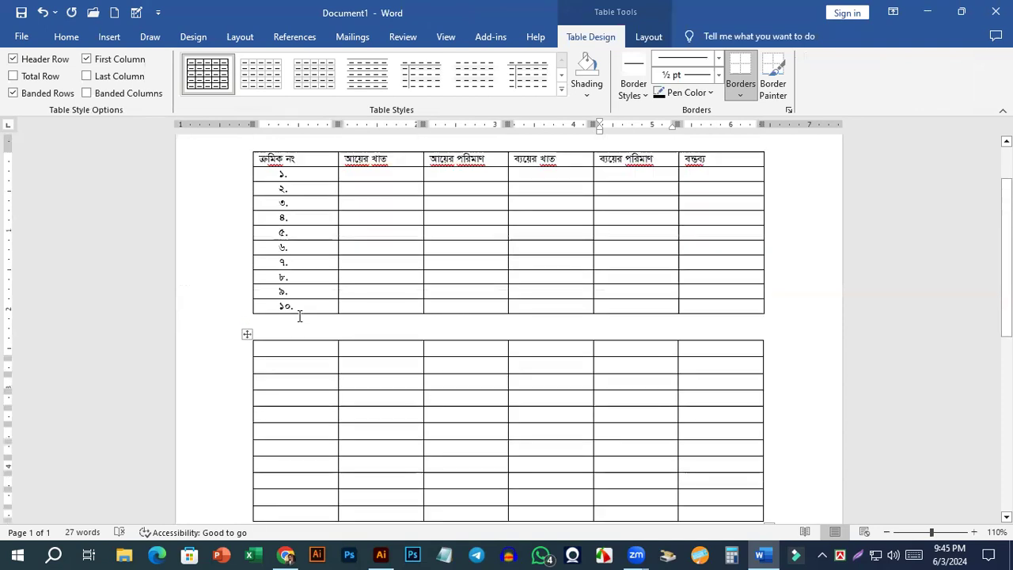
left_click(300, 174)
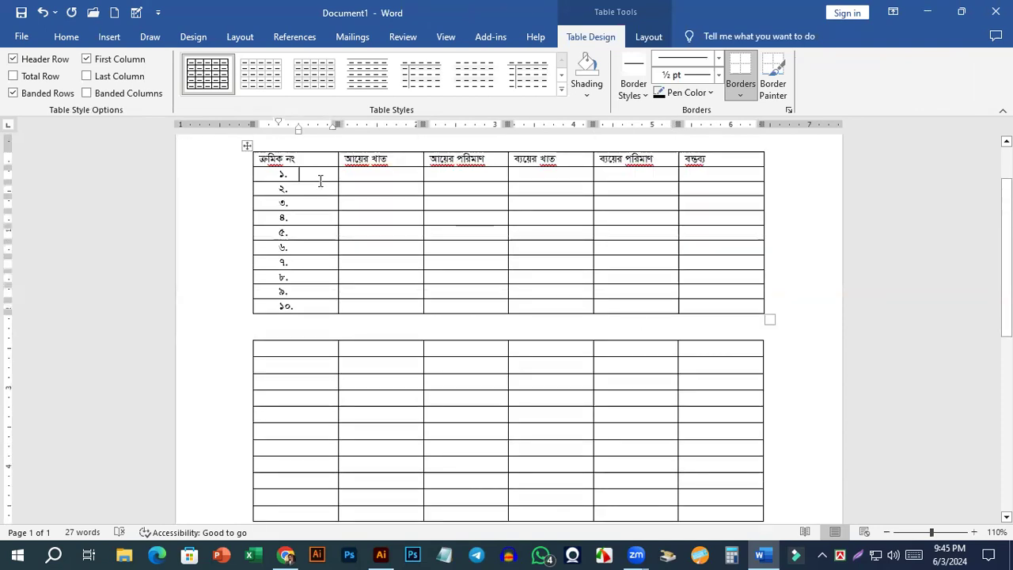
left_click_drag(336, 174, 332, 183)
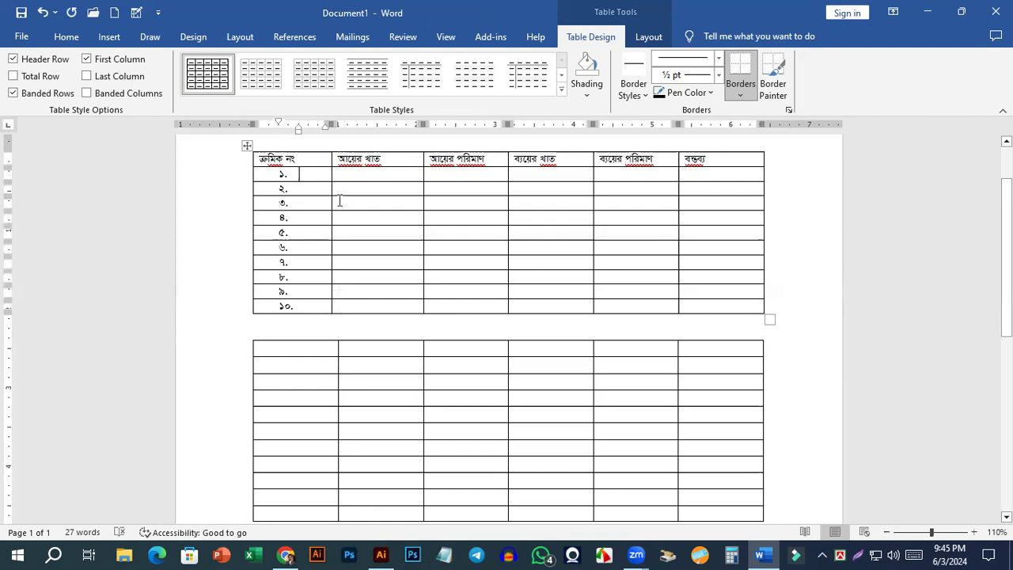
Undo the narrowing of the ক্রমিক নং column and delete the whole second table.
key("ctrl+z")
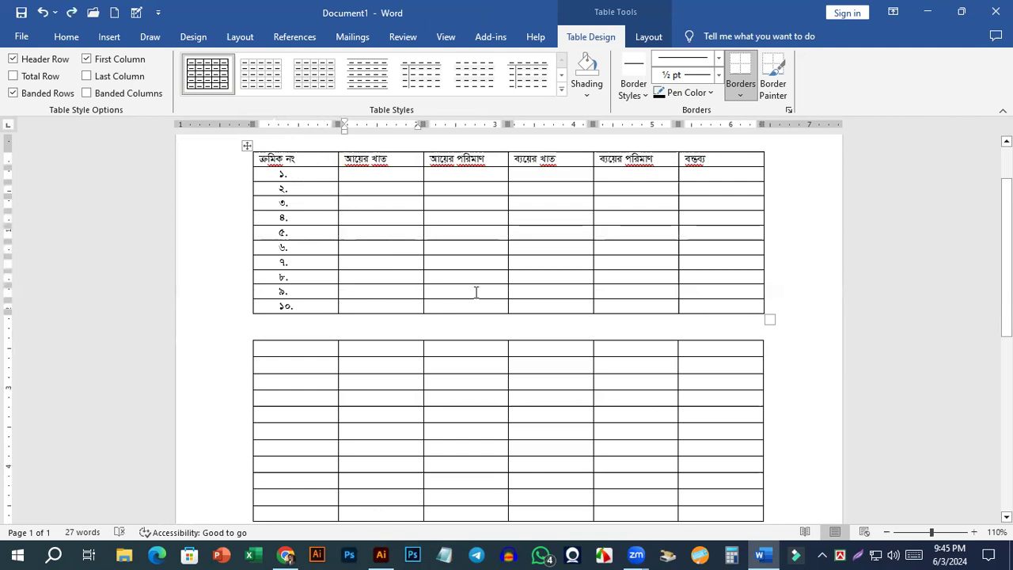
scroll(479, 290, "down", 1)
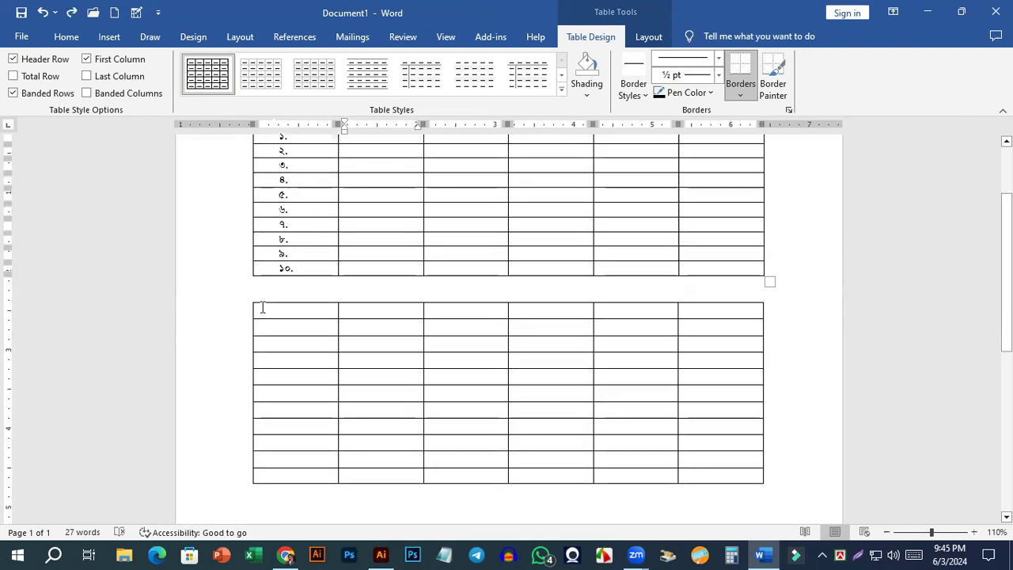
left_click(246, 296)
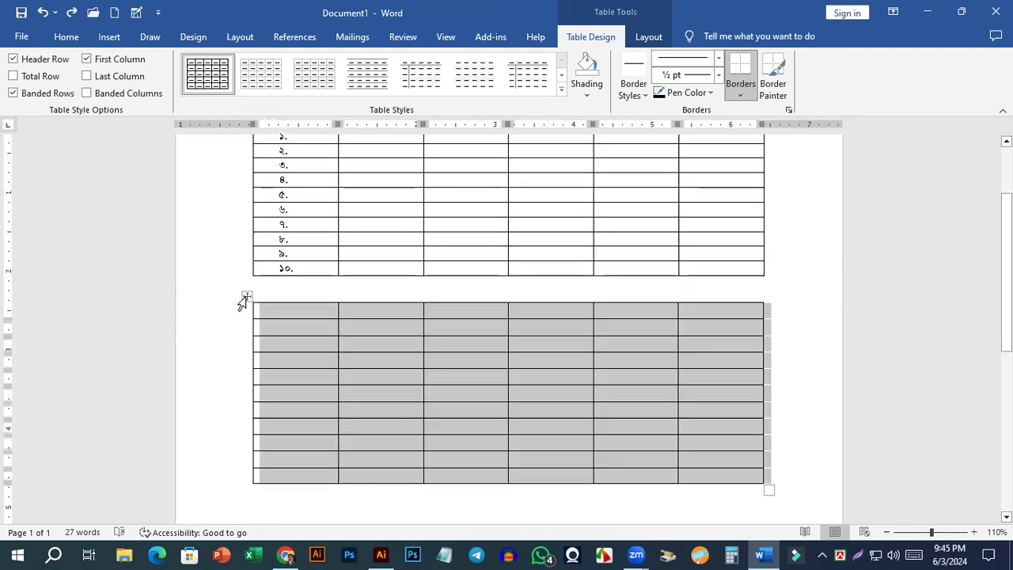
key("BackSpace")
Draw a small freehand table below the first table, with a narrow box over its lower border and a vertical line near its left side.
left_click(110, 36)
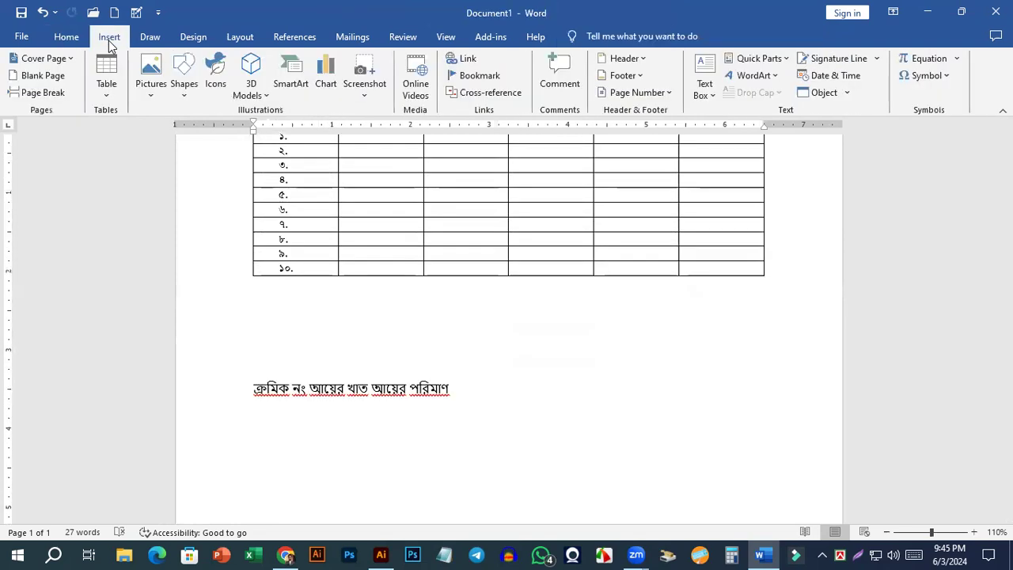
left_click(106, 85)
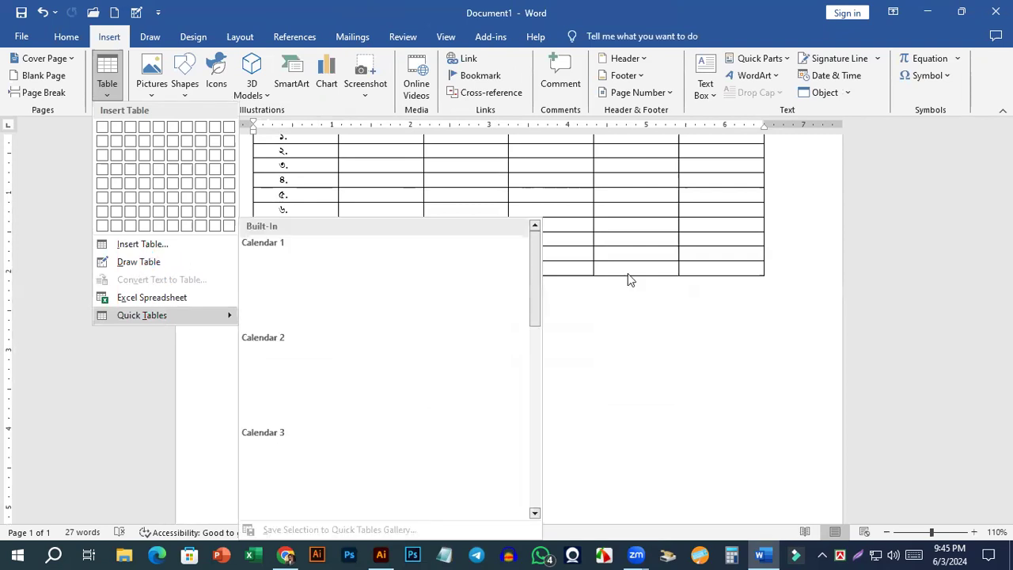
left_click(119, 92)
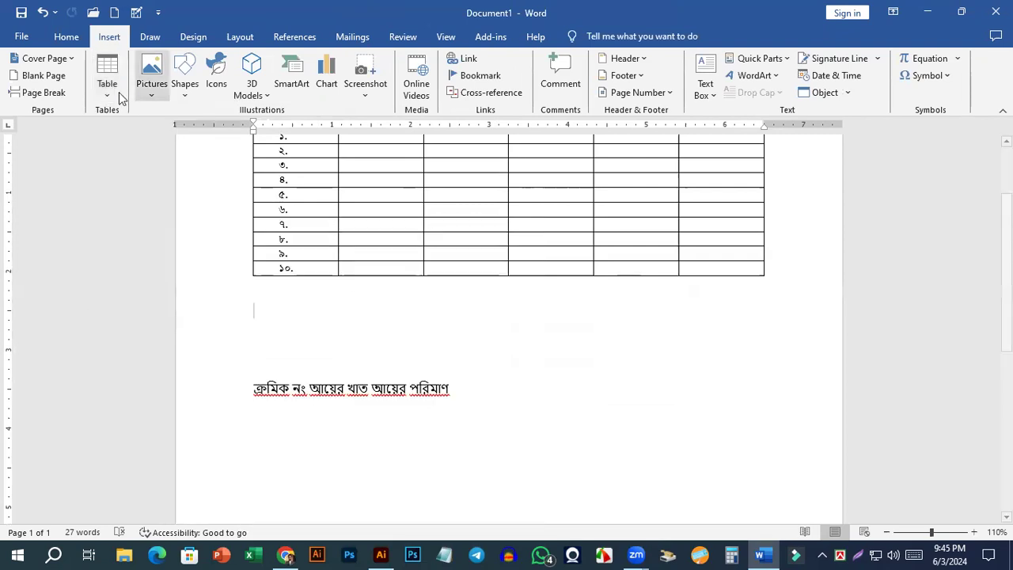
left_click(118, 92)
left_click(148, 269)
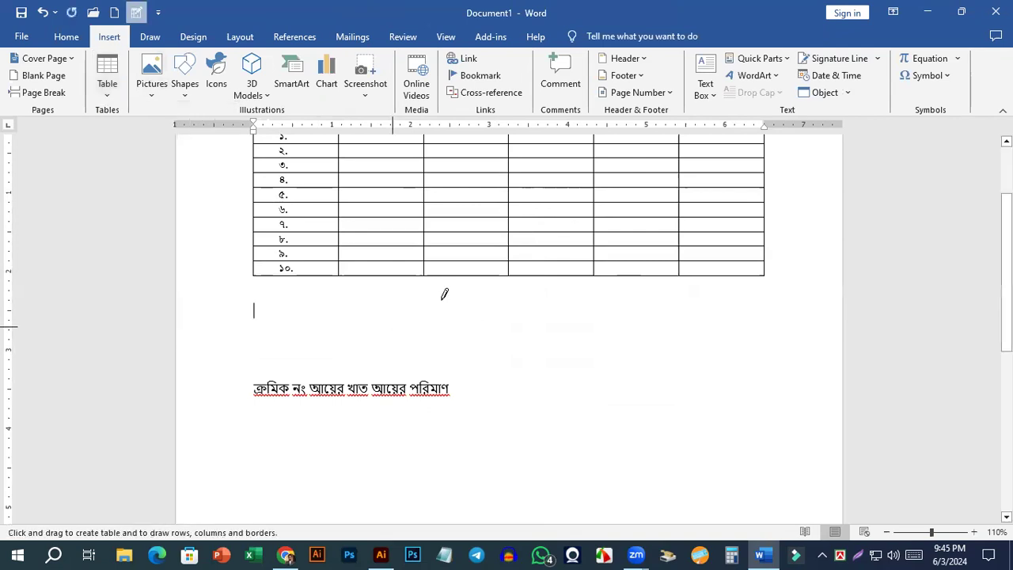
scroll(348, 285, "down", 1)
scroll(369, 246, "down", 2)
mouse_move(296, 185)
left_mouse_down()
mouse_move(403, 193)
mouse_move(368, 237)
left_mouse_up()
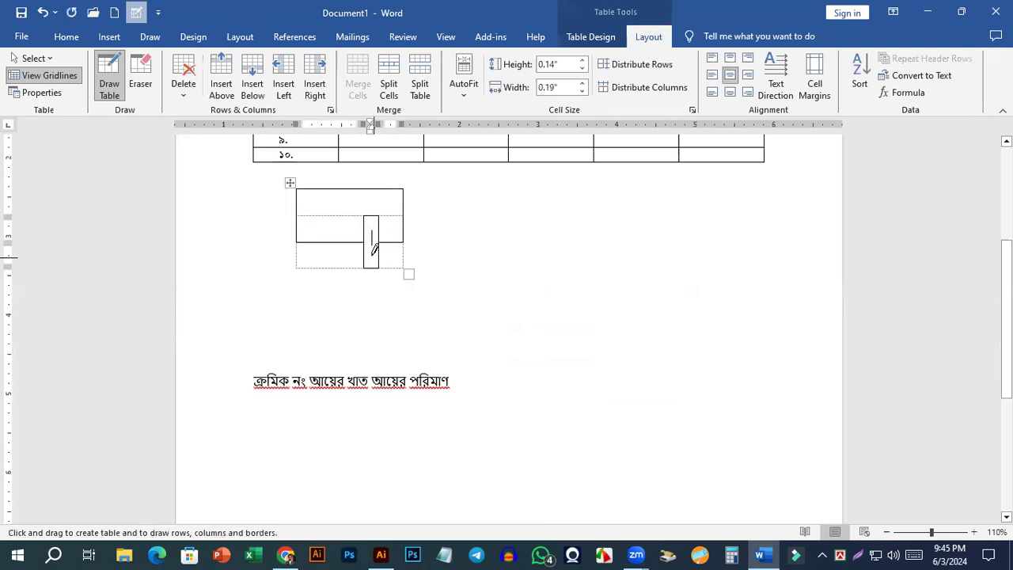
left_click_drag(325, 194, 326, 251)
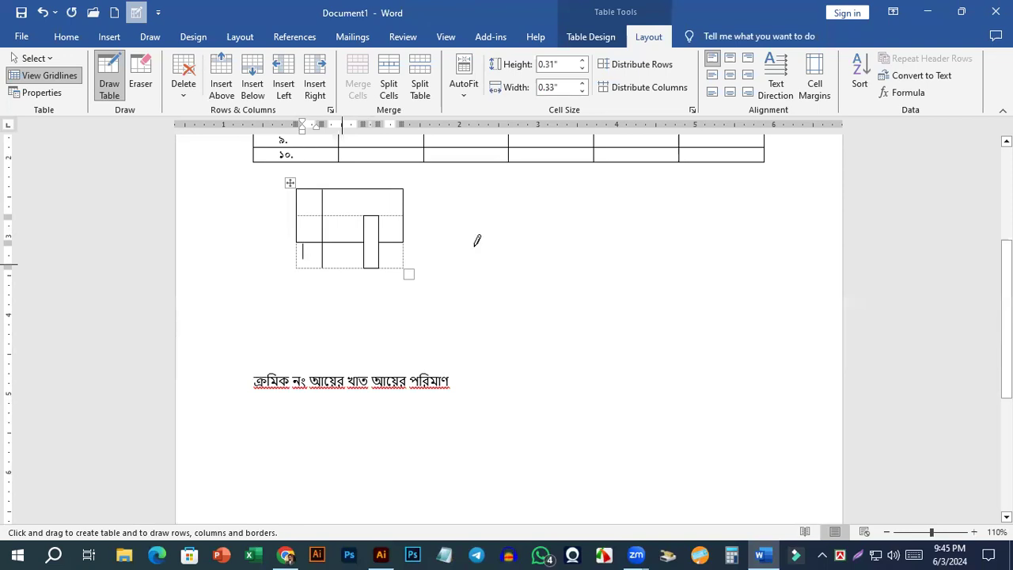
Draw vertical lines splitting the ten numbered rows under আয়ের পরিমাণ and ব্যয়ের খাত into two cells each.
scroll(499, 280, "up", 5)
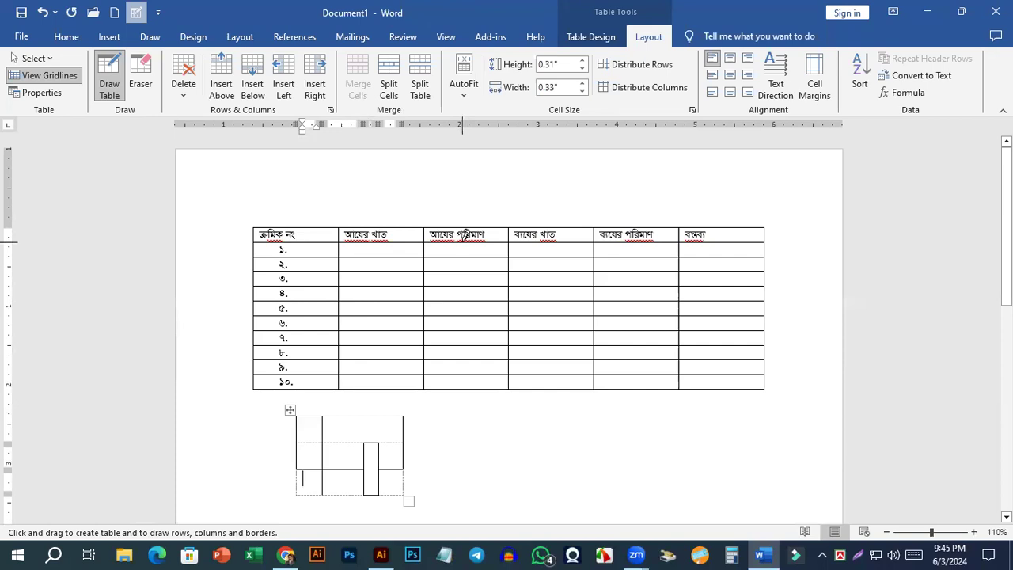
left_click_drag(464, 235, 464, 383)
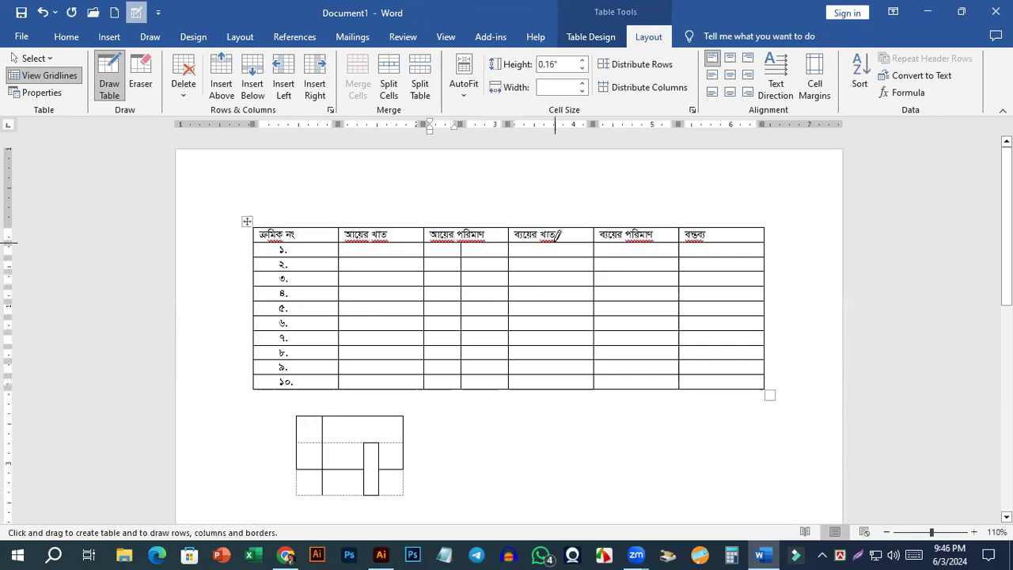
mouse_move(557, 254)
left_mouse_down()
mouse_move(552, 367)
mouse_move(570, 384)
mouse_move(588, 327)
mouse_move(552, 269)
left_mouse_up()
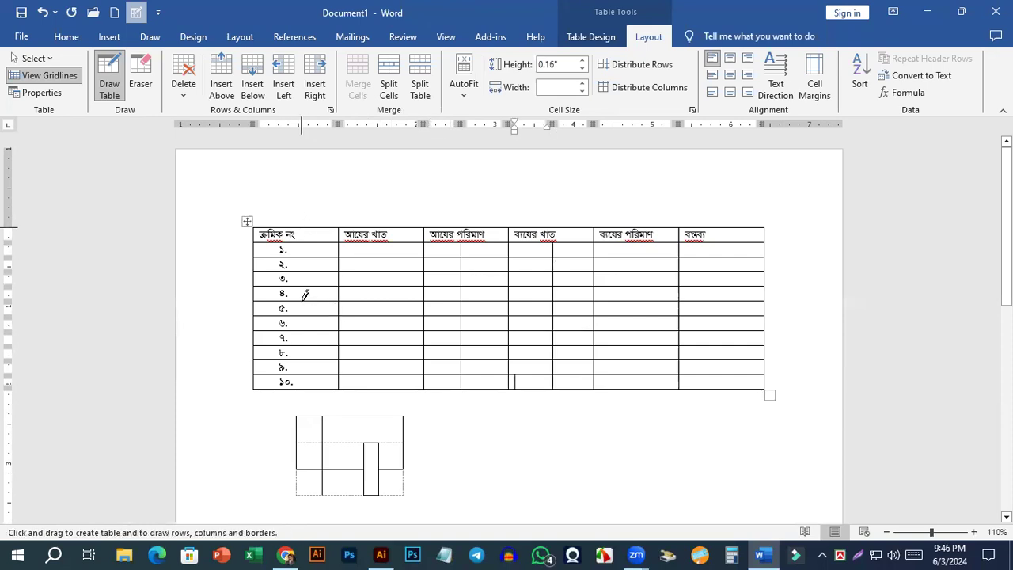
Try to split the ক্রমিক নং column with a drawn vertical line and undo it.
mouse_move(303, 377)
left_mouse_down()
mouse_move(302, 386)
mouse_move(315, 239)
left_mouse_up()
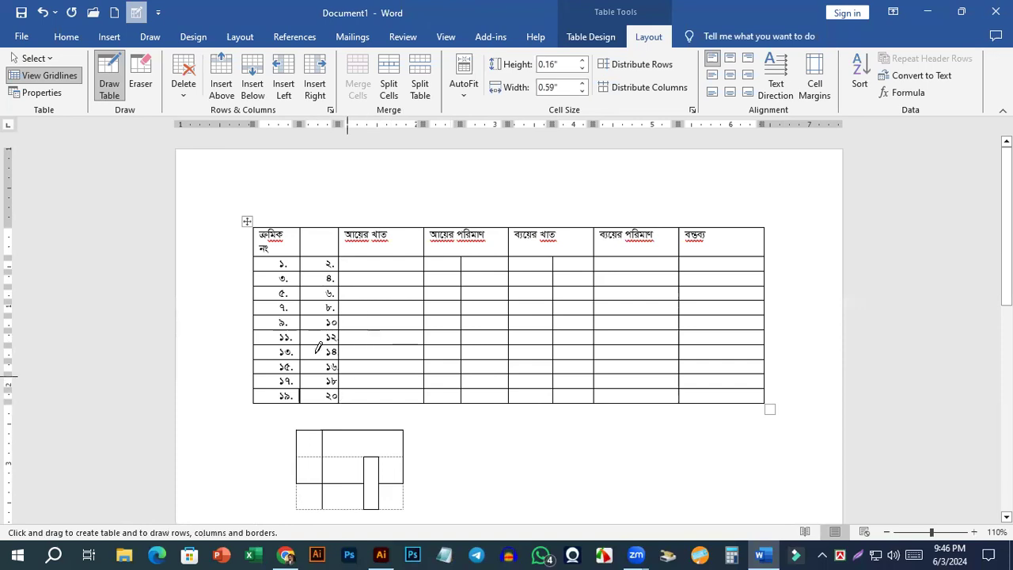
key("ctrl+z")
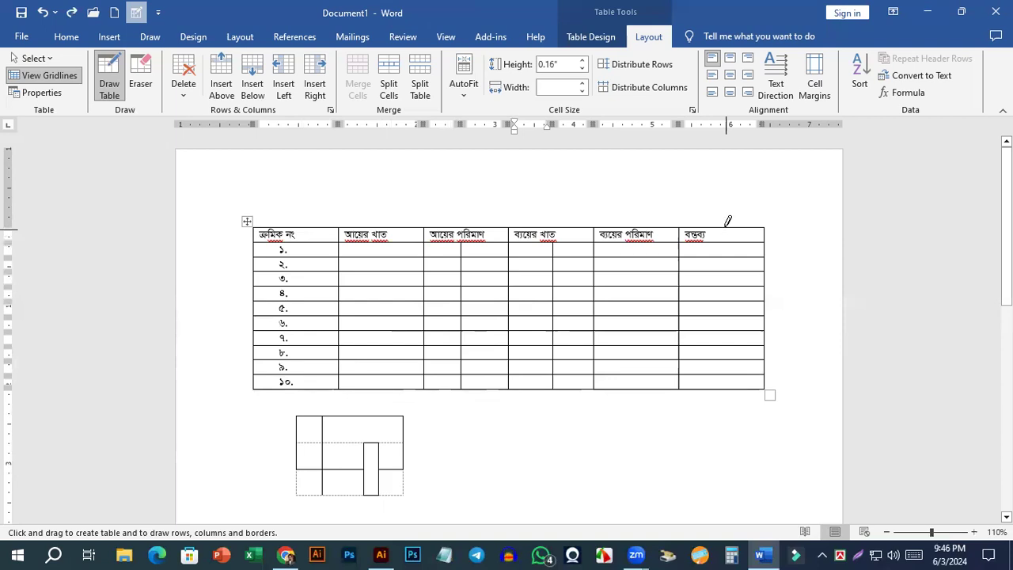
Draw vertical lines splitting the last header cell and the আয়ের পরিমাণ header, plus a horizontal line across the আয়ের পরিমাণ header.
left_click_drag(725, 226, 725, 241)
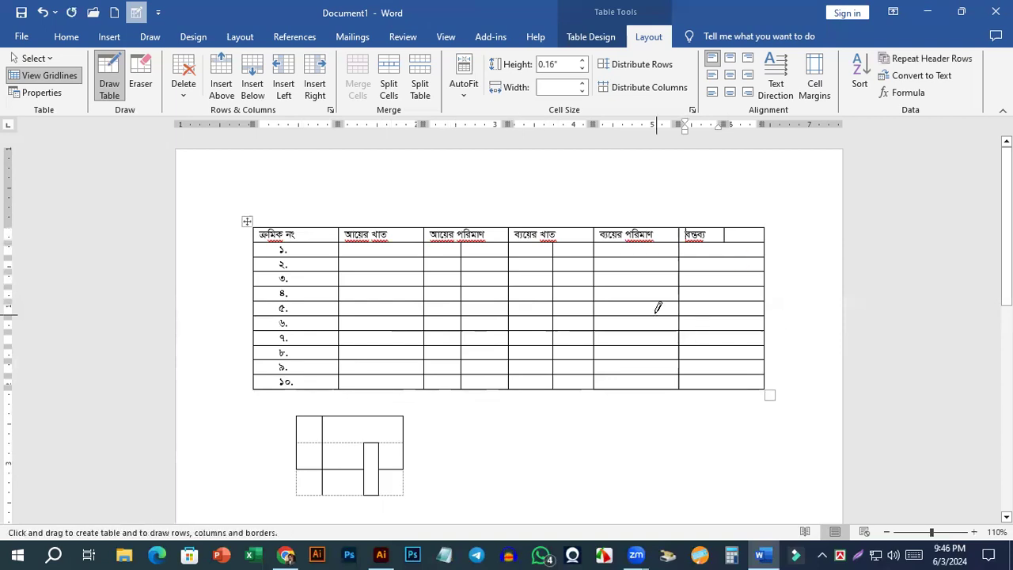
scroll(657, 307, "up", 8)
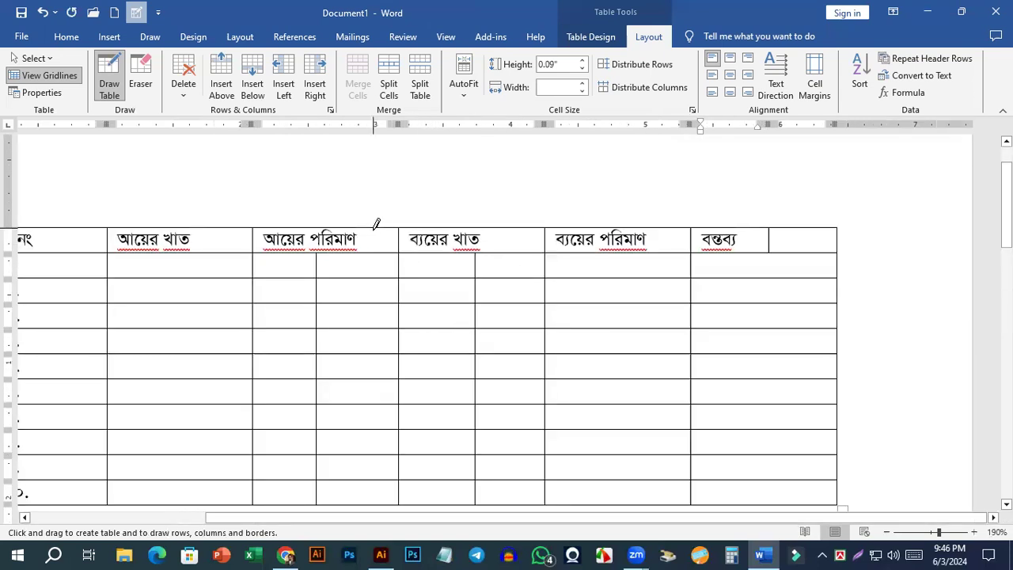
left_click_drag(372, 244, 400, 266)
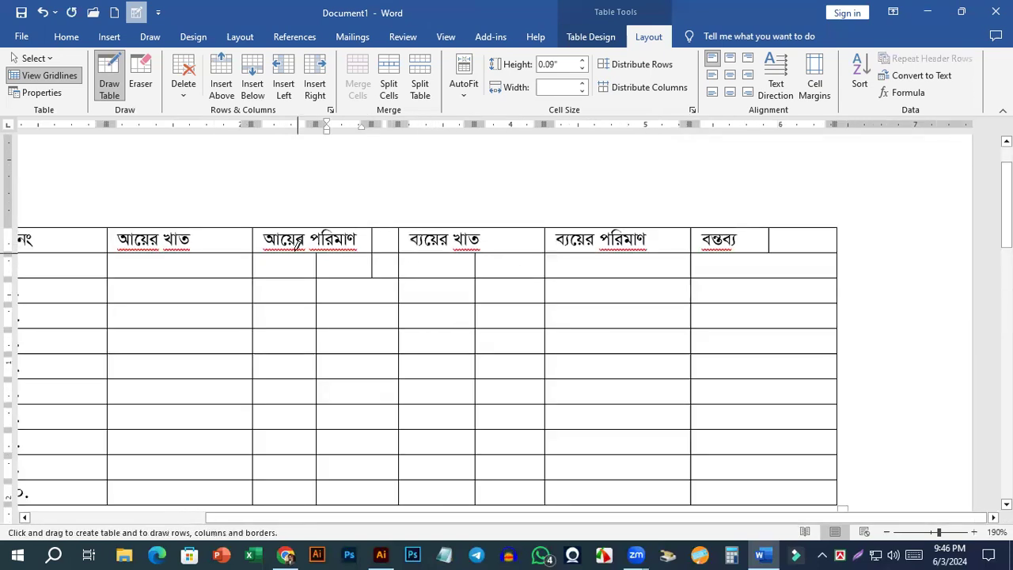
left_click_drag(381, 233, 401, 230)
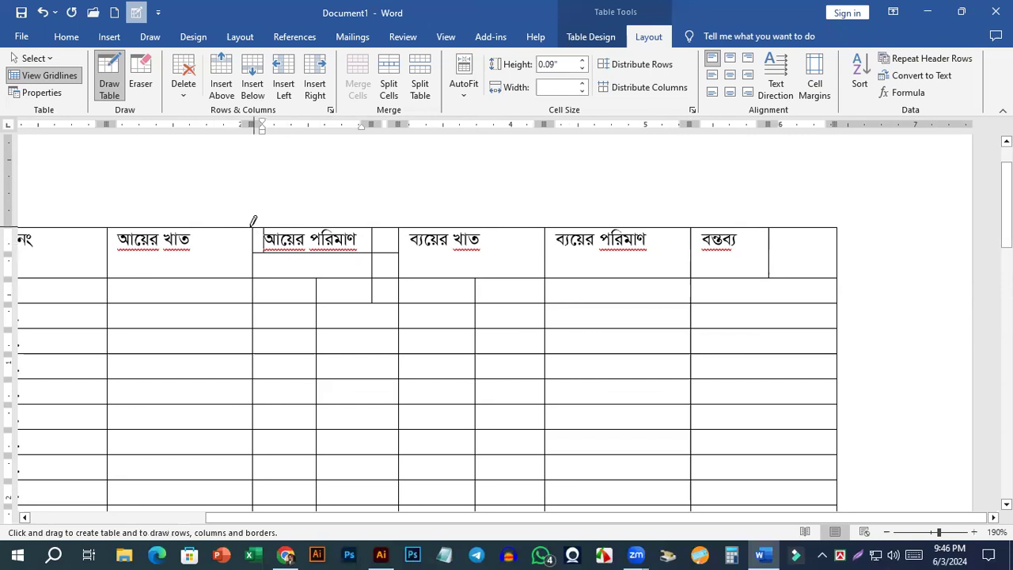
mouse_move(296, 244)
left_mouse_down()
mouse_move(329, 253)
mouse_move(370, 293)
mouse_move(297, 354)
left_mouse_up()
Draw another table about 2.57" wide and 1" high beside the small one, and divide it into four columns with vertical lines.
scroll(372, 292, "down", 10)
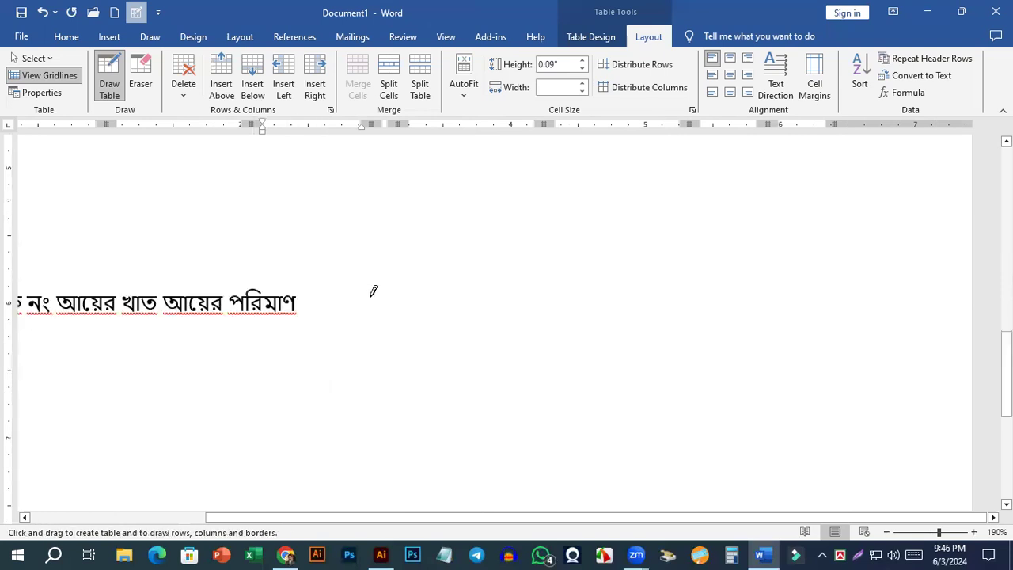
scroll(333, 227, "up", 3)
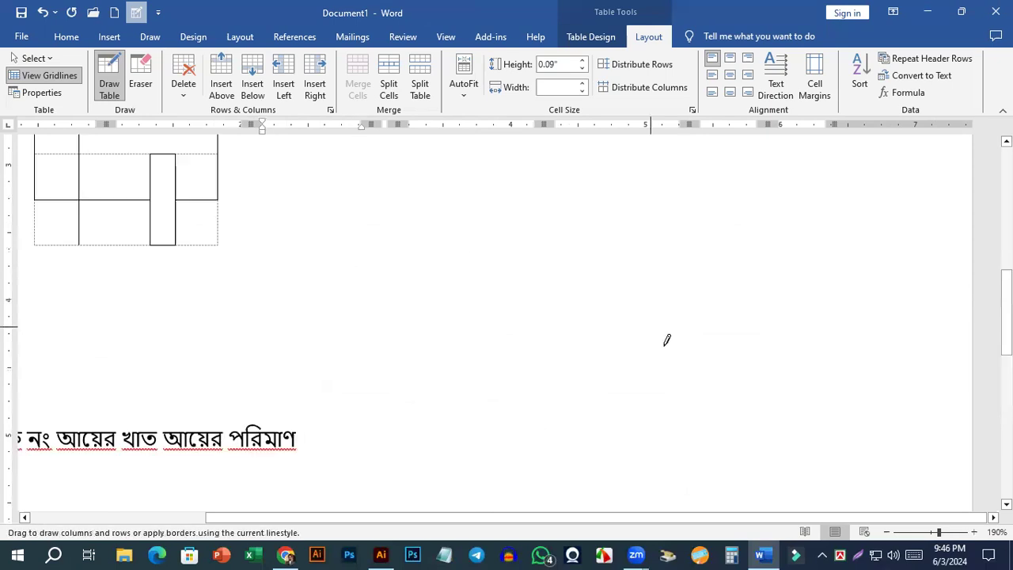
left_click_drag(684, 362, 678, 370)
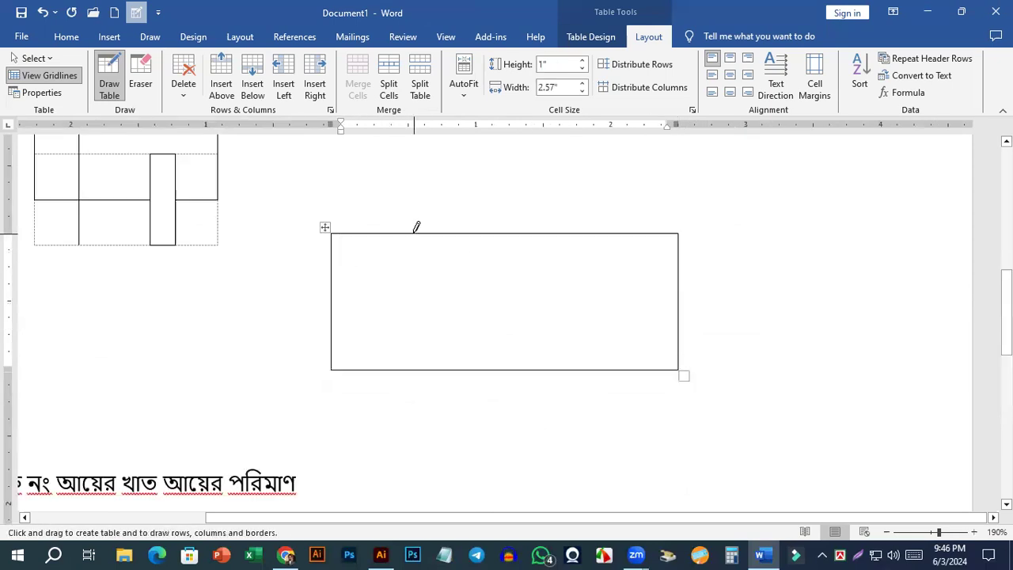
left_click_drag(416, 325, 511, 232)
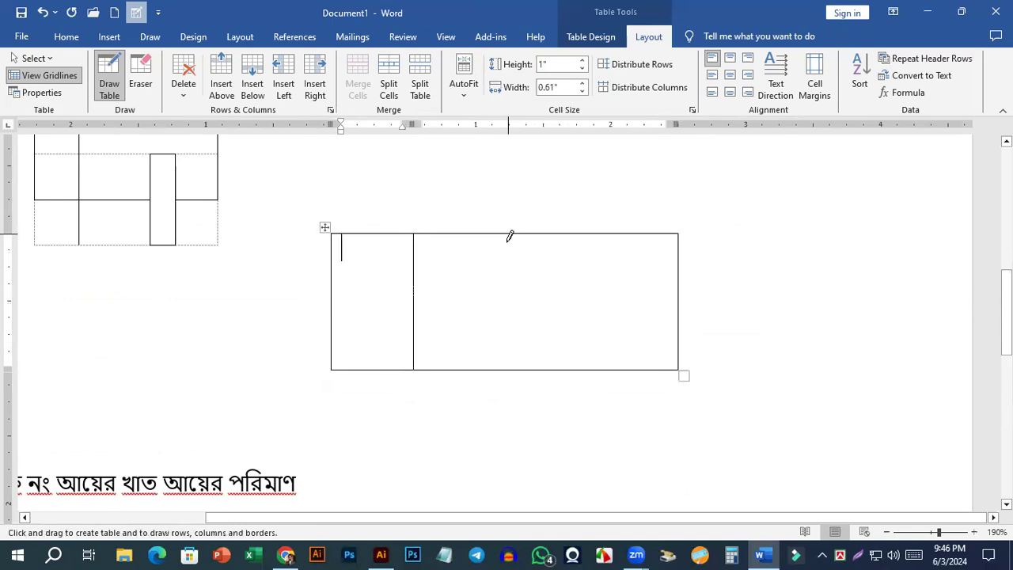
left_click_drag(510, 340, 509, 236)
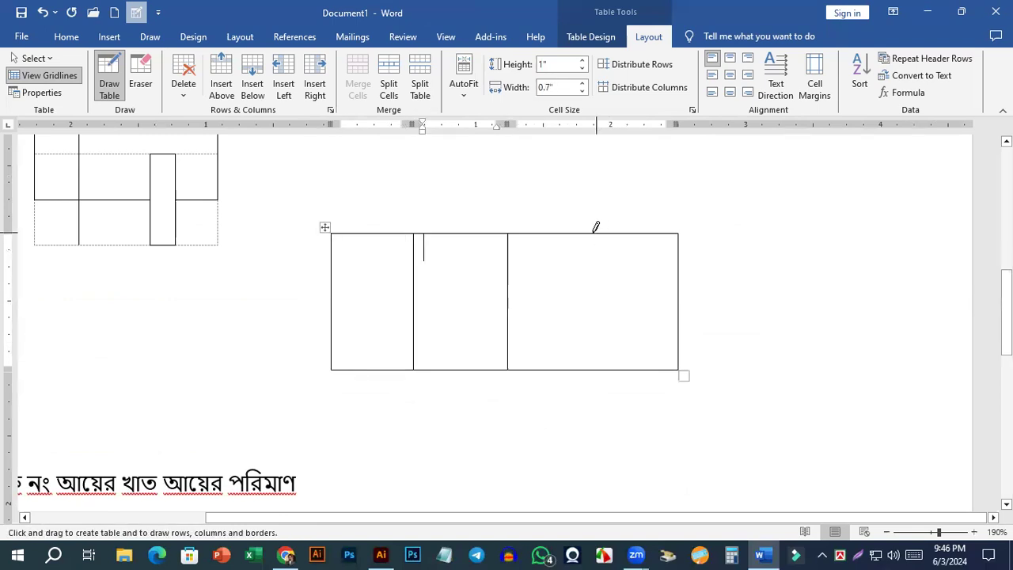
left_click_drag(600, 282, 592, 342)
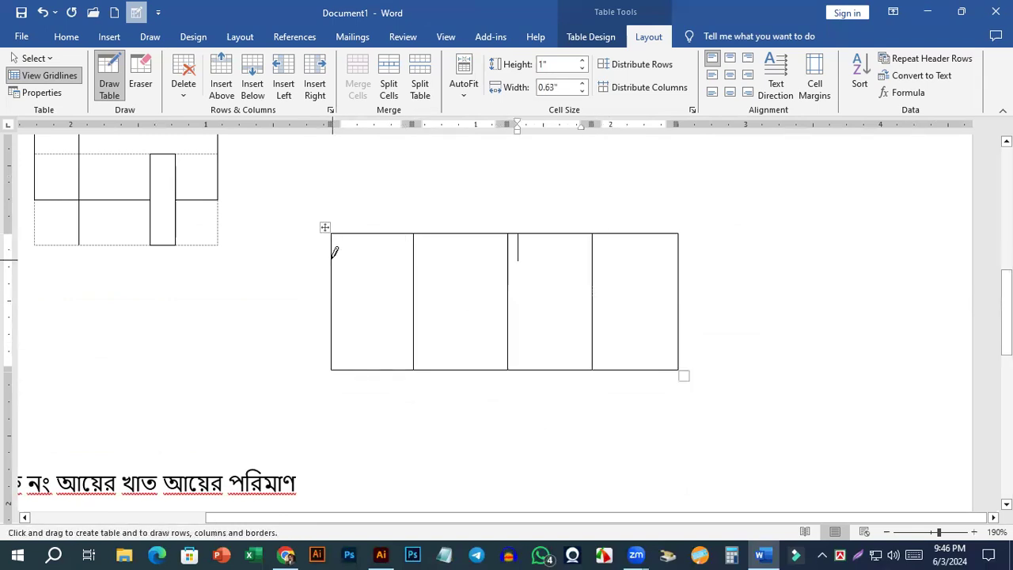
Draw a horizontal line across the upper part of the four-column table's first column, and undo the stray box over its third column.
mouse_move(403, 258)
left_mouse_down()
mouse_move(425, 346)
mouse_move(543, 301)
mouse_move(509, 301)
left_mouse_up()
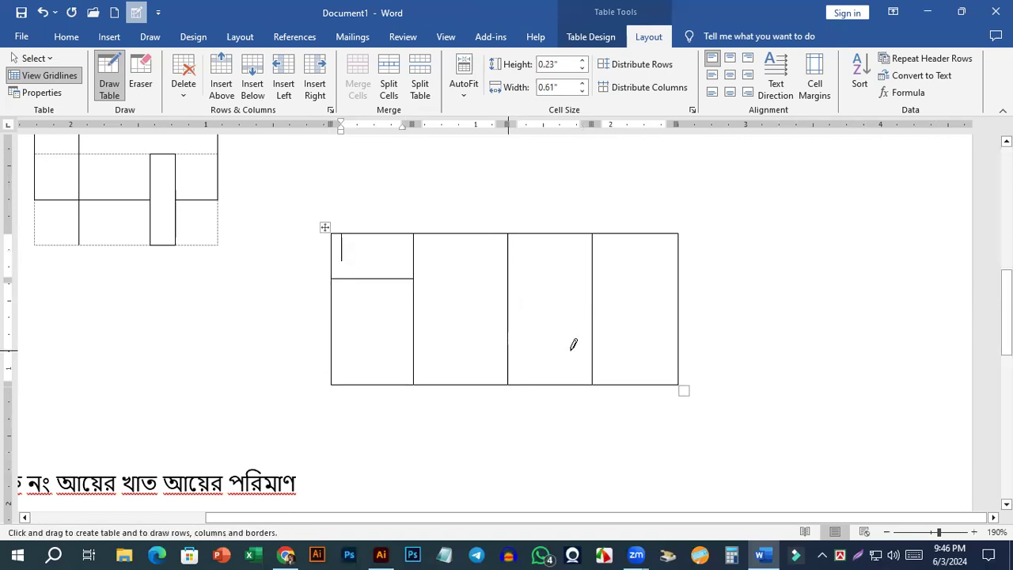
left_click_drag(587, 345, 592, 380)
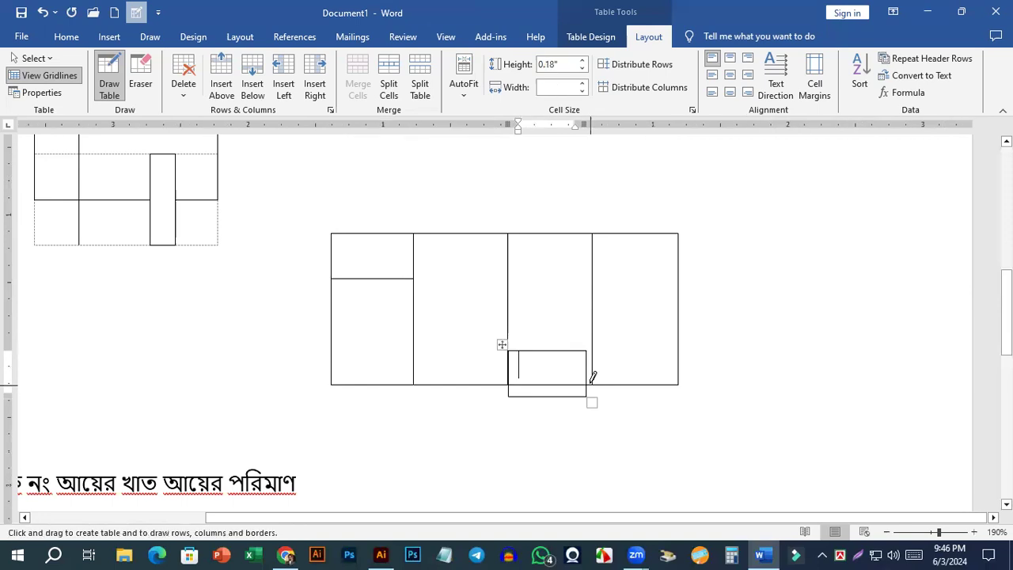
key("ctrl+z")
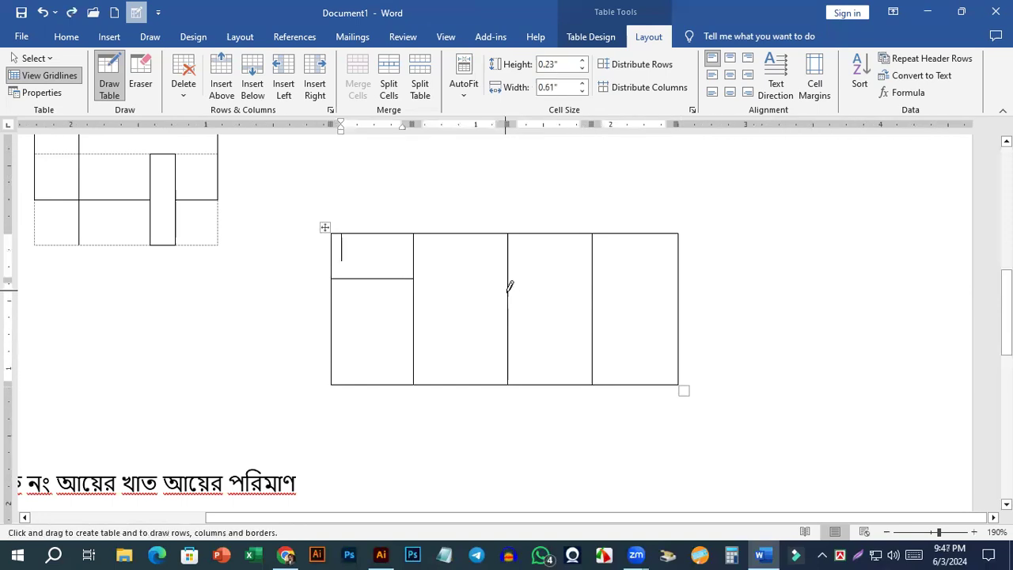
Draw a horizontal line across the first three columns of the four-column table and stop drawing.
mouse_move(578, 290)
left_mouse_down()
mouse_move(600, 290)
mouse_move(521, 294)
left_mouse_up()
left_click_drag(573, 315, 508, 308)
left_click_drag(587, 296, 576, 312)
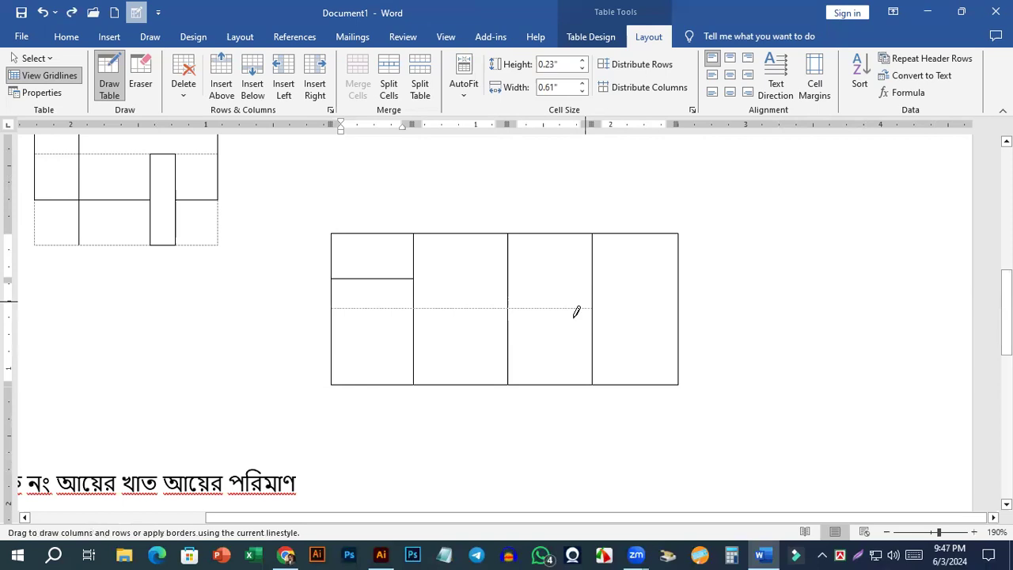
left_click_drag(371, 384, 372, 385)
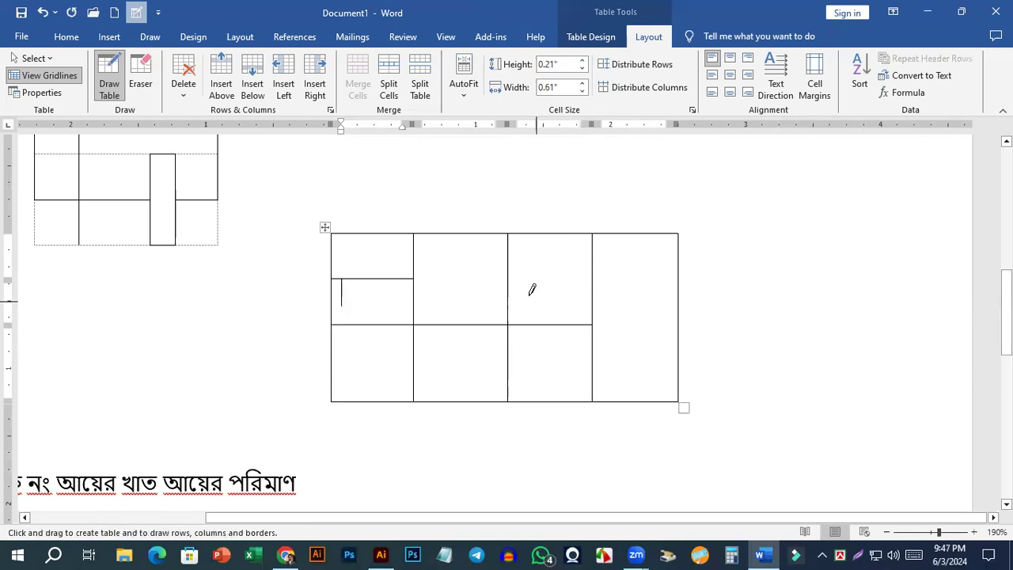
left_click(506, 241)
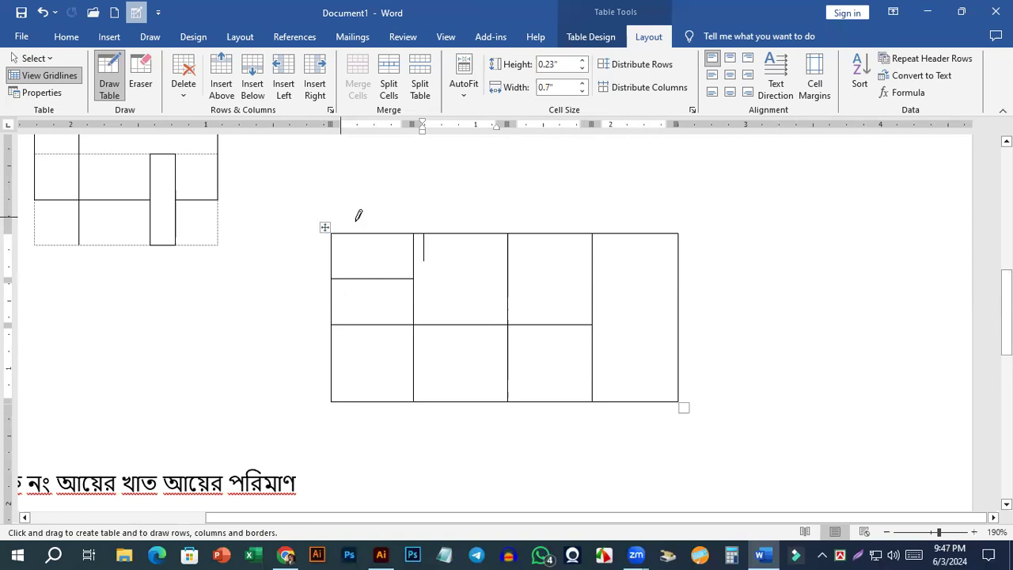
key("Escape")
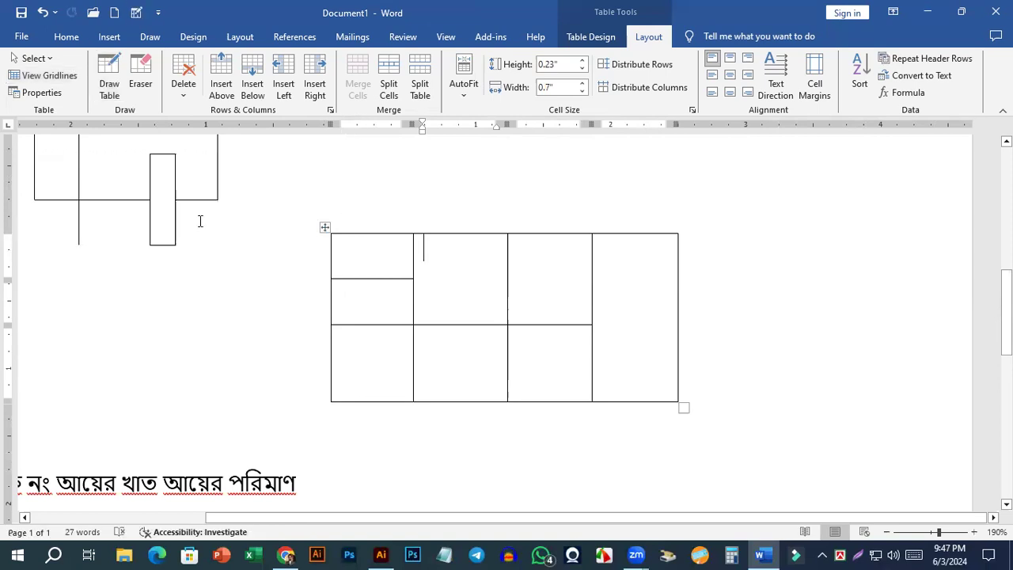
Delete both freehand-drawn tables below the numbered table.
scroll(317, 262, "up", 1)
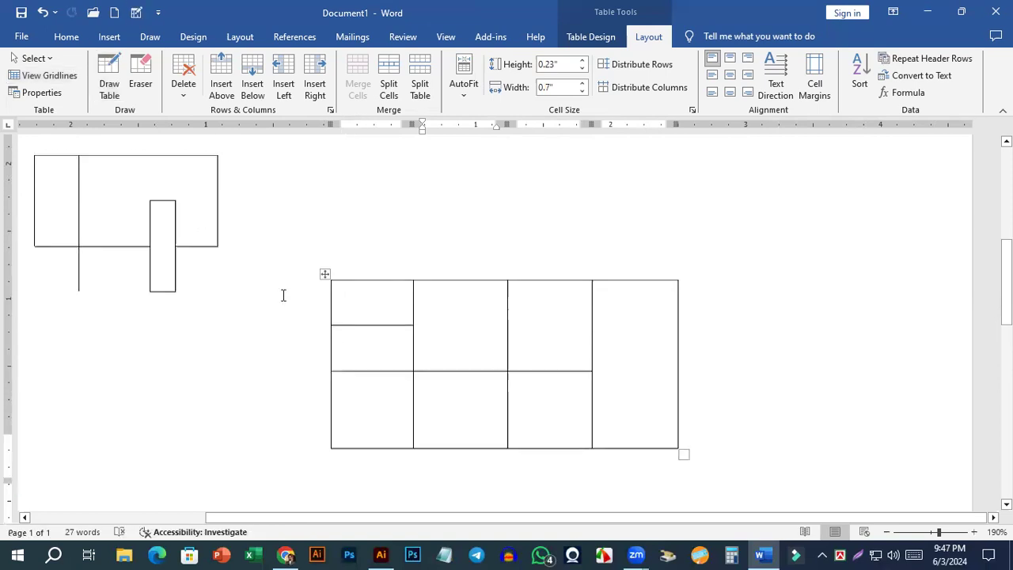
scroll(319, 414, "up", 4)
left_click(325, 428)
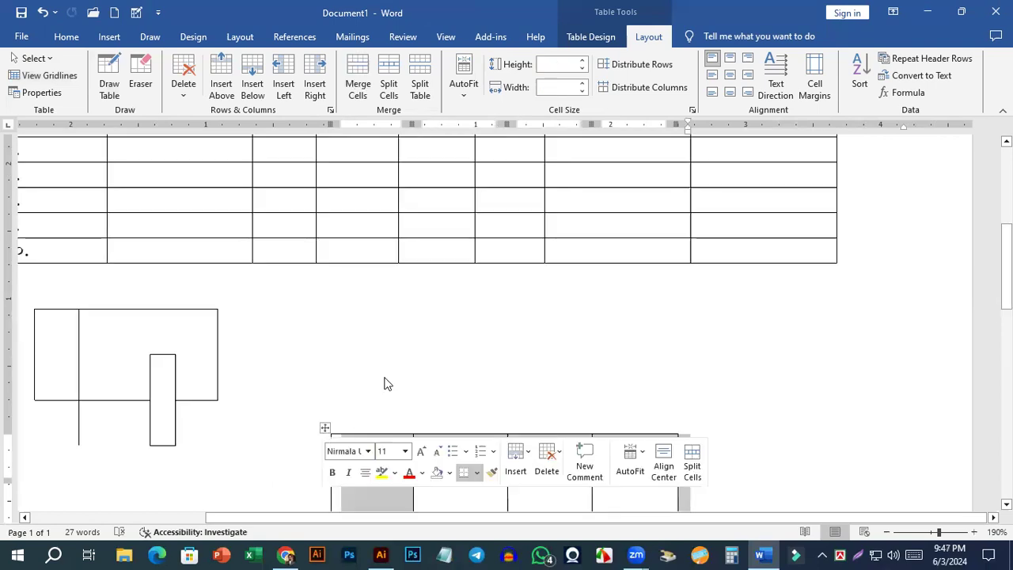
key("BackSpace")
left_click_drag(68, 327, 324, 362)
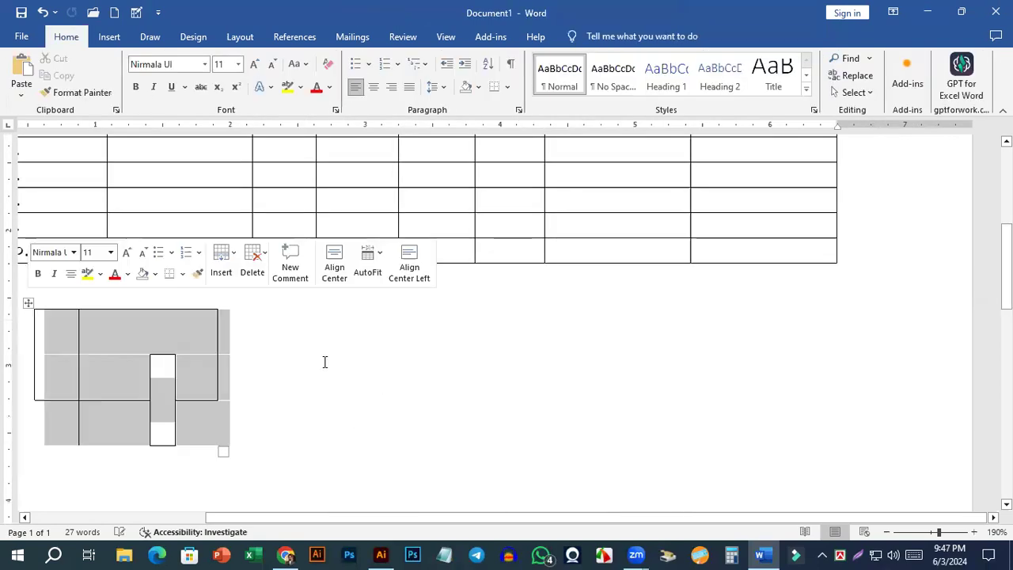
key("BackSpace")
scroll(193, 221, "down", 6, "ctrl")
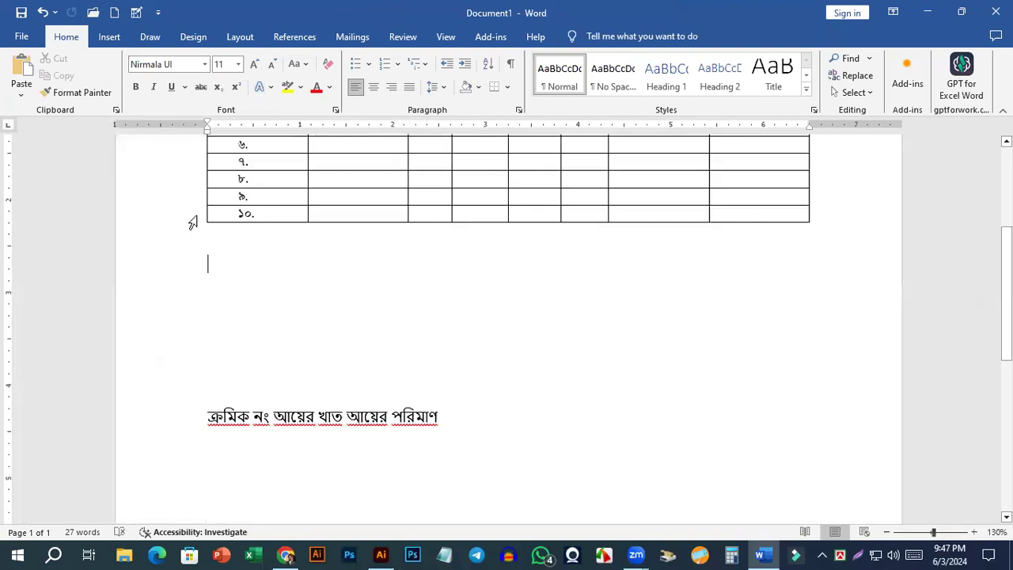
Insert an embedded Excel spreadsheet below the numbered table.
left_click(110, 37)
left_click(108, 77)
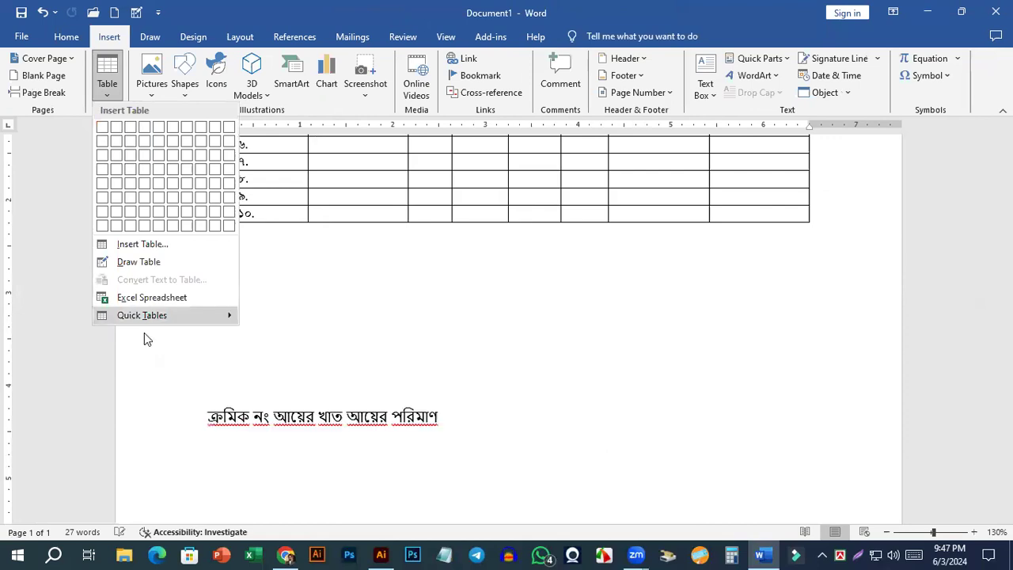
left_click(157, 299)
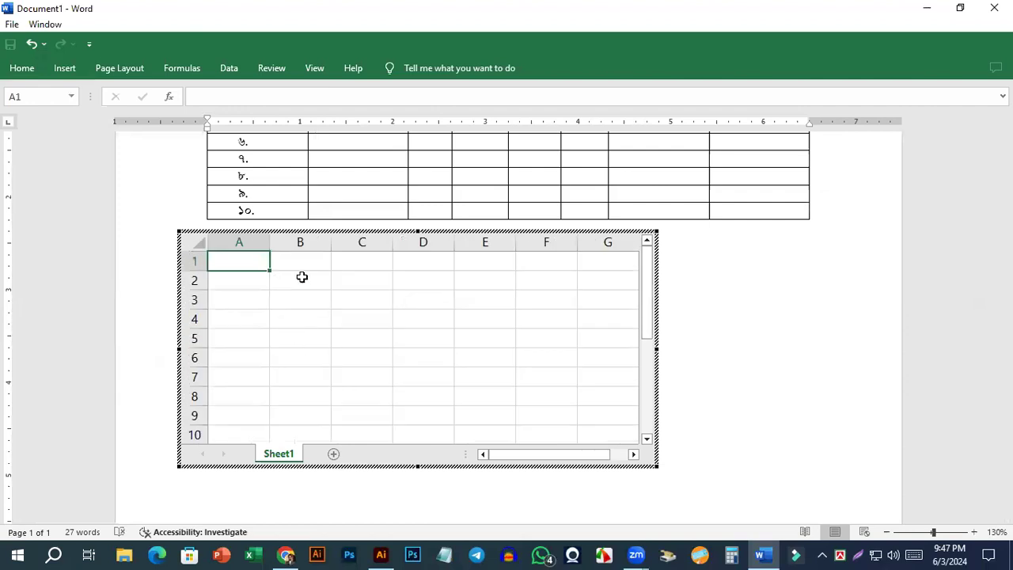
Enter 5 in both cells A1 and A2 of the embedded spreadsheet.
left_click(368, 266)
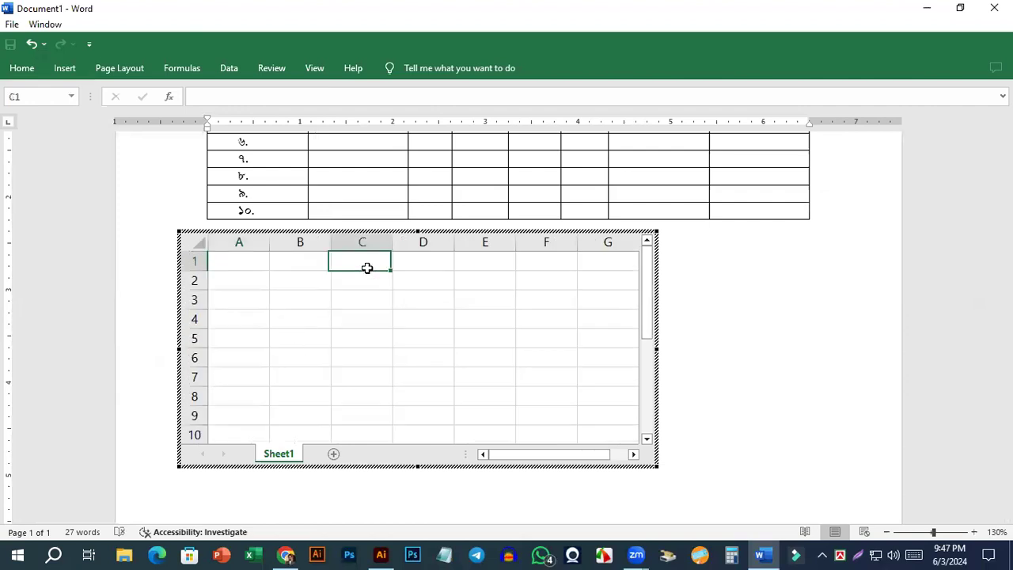
left_click(243, 267)
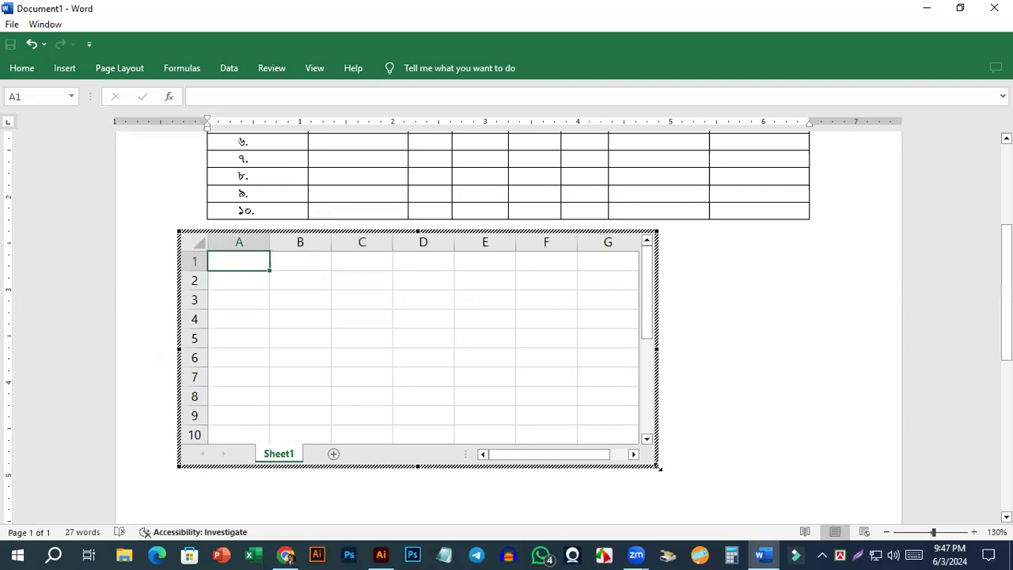
left_click(253, 281)
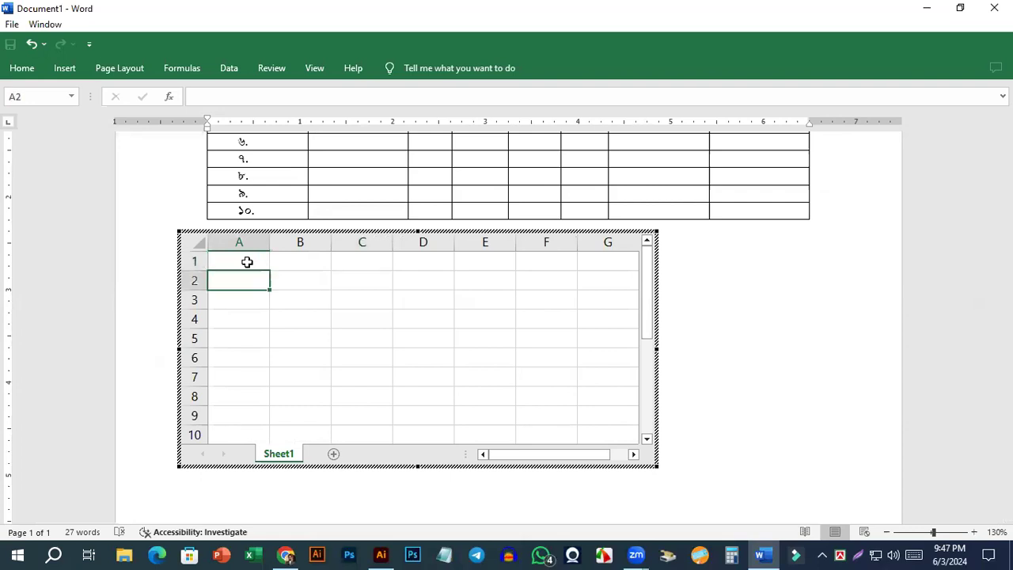
left_click(253, 341, "shift")
left_click(248, 267)
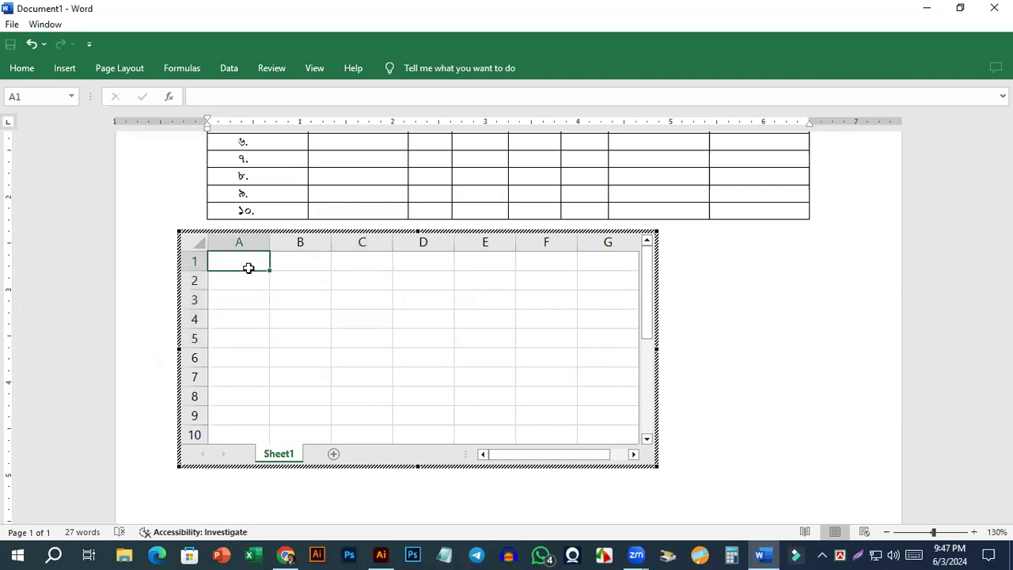
type("5")
scroll(266, 318, "down", 1)
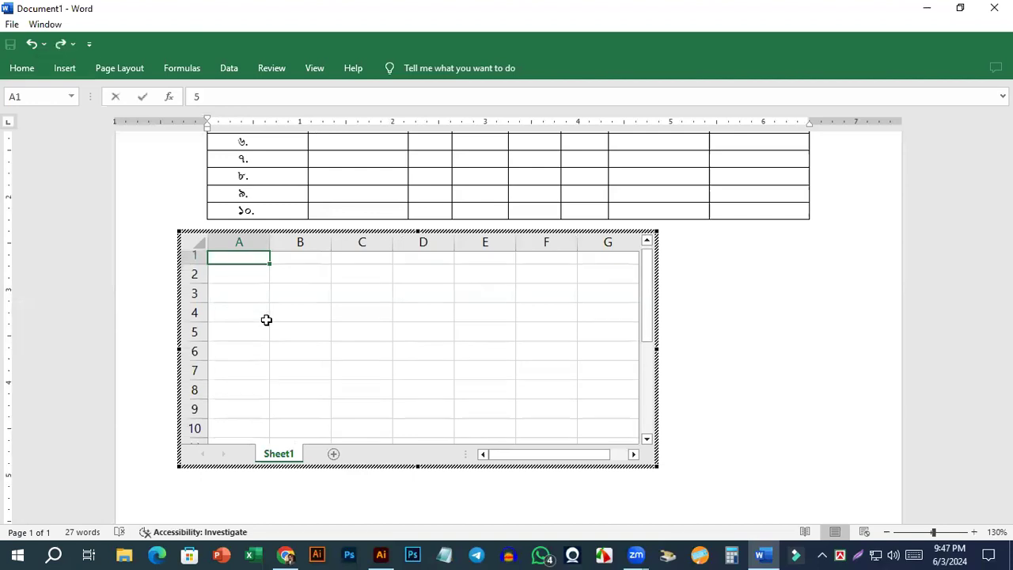
key("Return")
type("5")
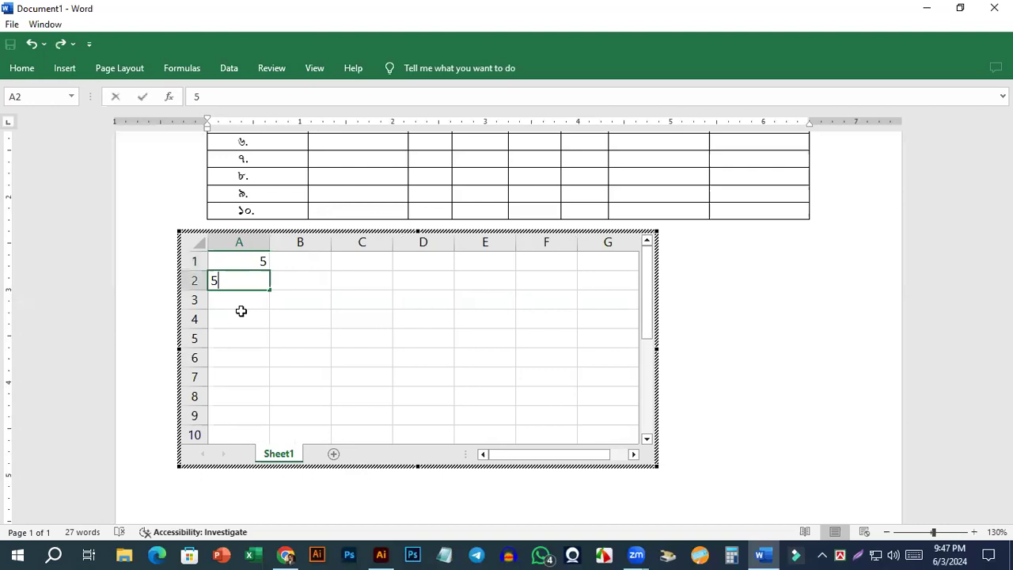
key("Up")
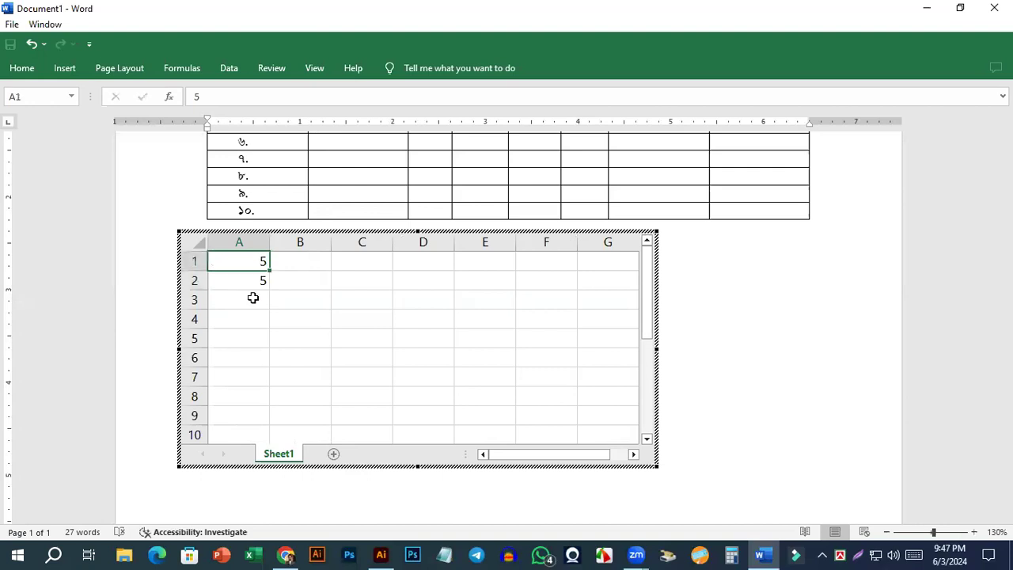
Enter the formula =A1+A2 in cell A3 of the embedded spreadsheet.
left_click(257, 303)
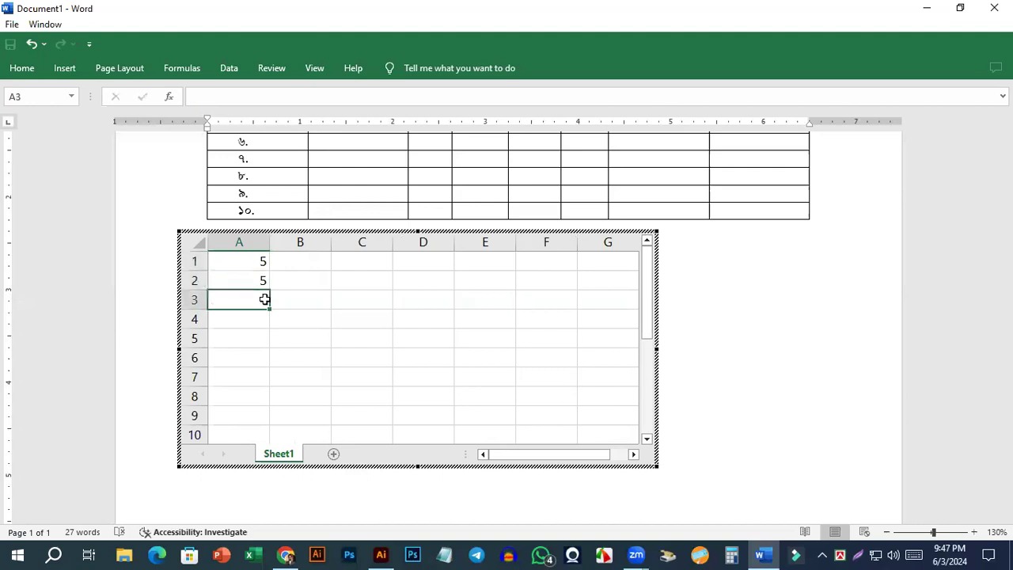
type("=")
left_click(255, 259)
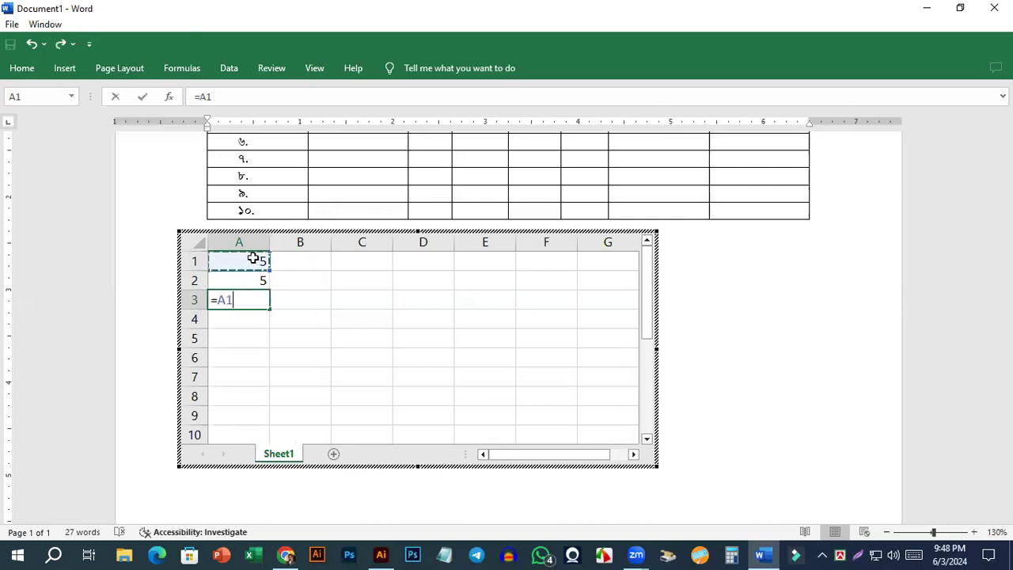
type("+")
left_click(259, 282)
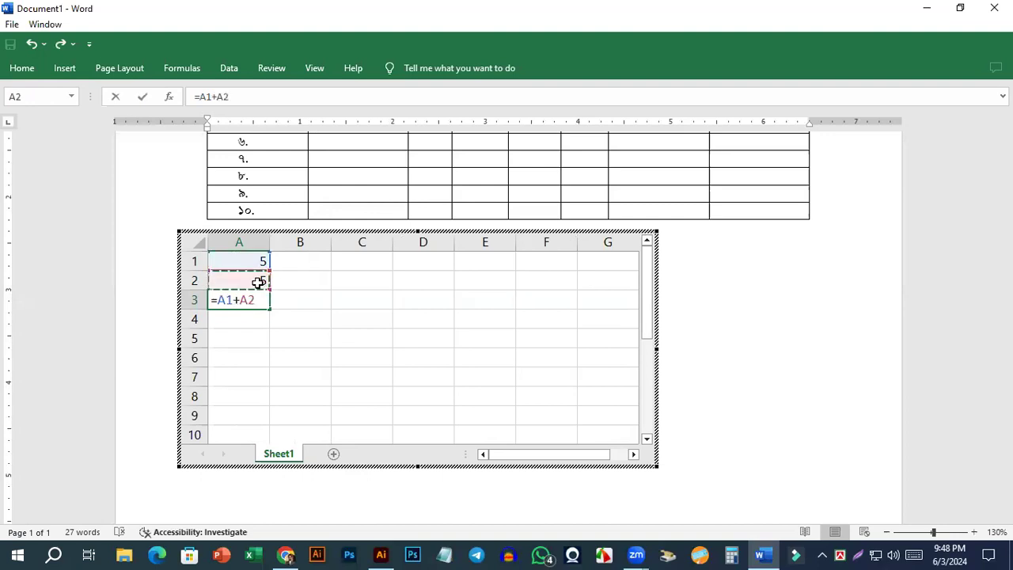
key("Return")
key("Return")
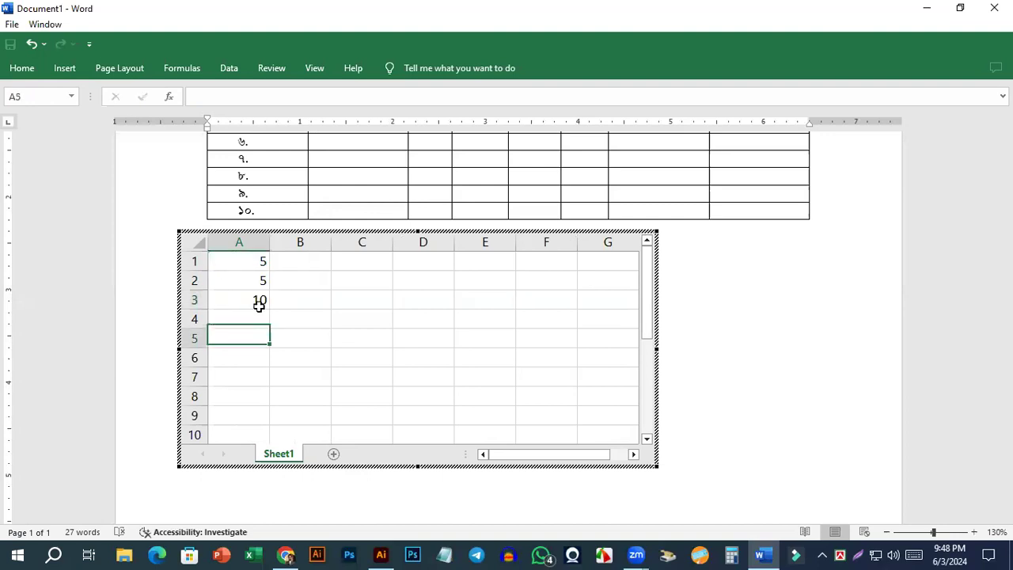
Change cell A2 to 100 and leave the embedded spreadsheet's editing mode.
left_click(262, 298)
left_click(268, 287)
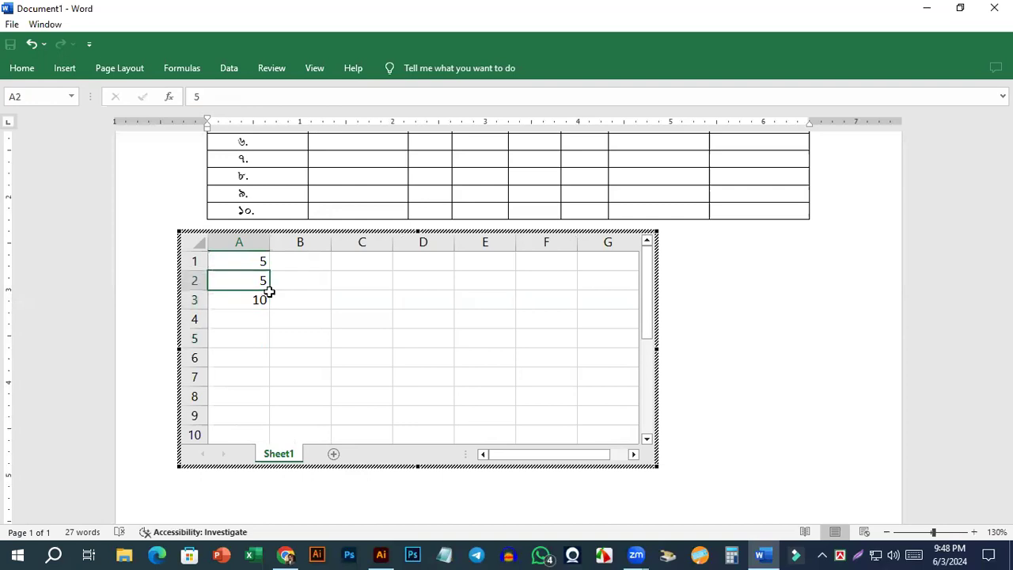
key("ctrl+z")
key("ctrl+y")
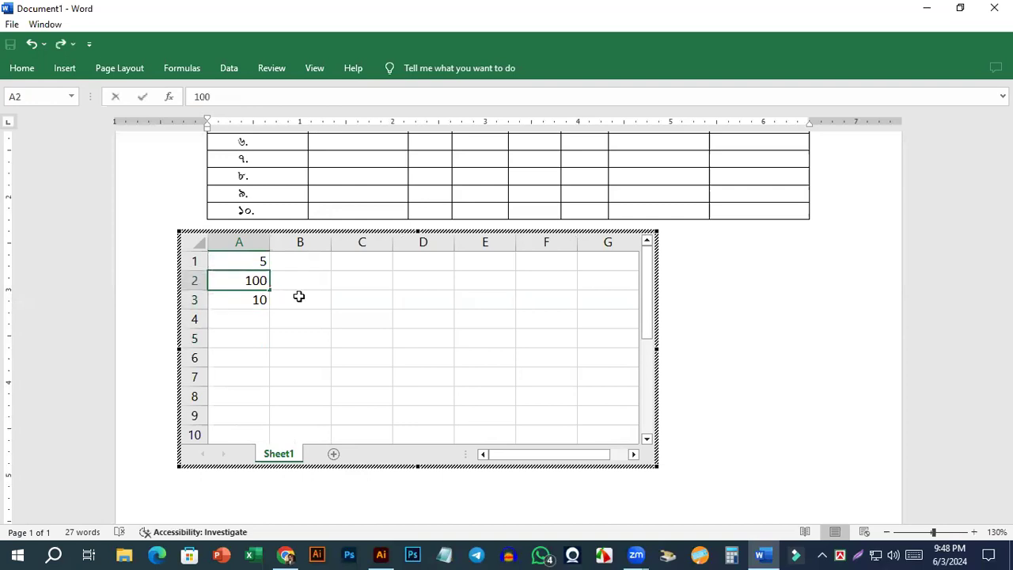
left_click(273, 305)
left_click(252, 258)
left_click(797, 294)
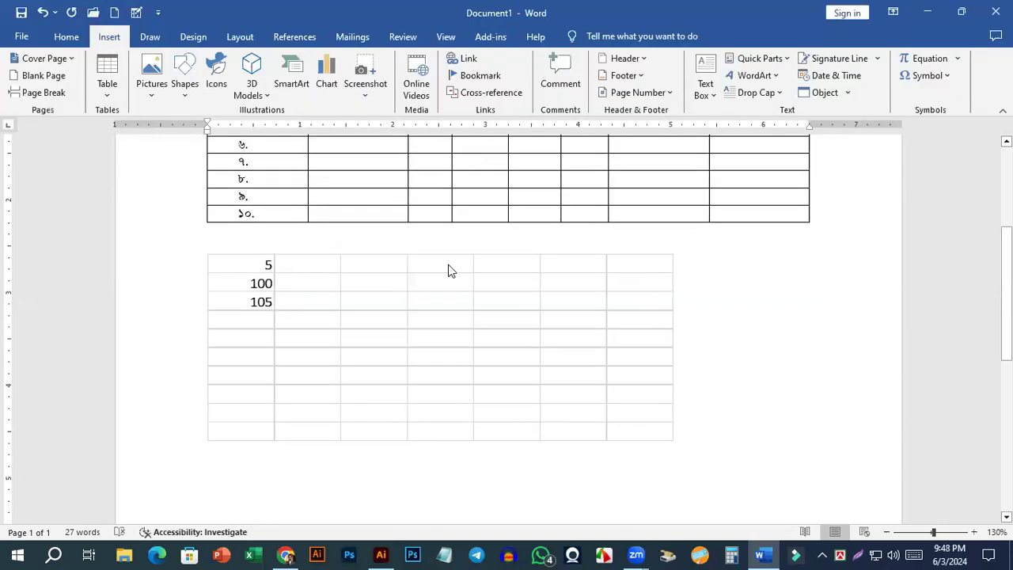
Delete the embedded spreadsheet below the numbered table.
left_click(539, 350)
scroll(293, 281, "up", 1)
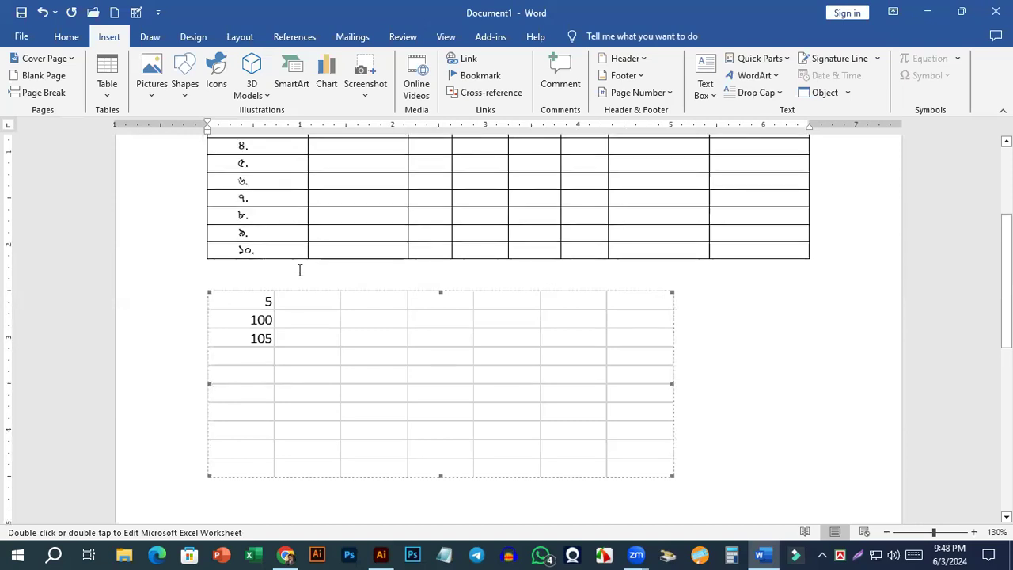
scroll(237, 361, "up", 1)
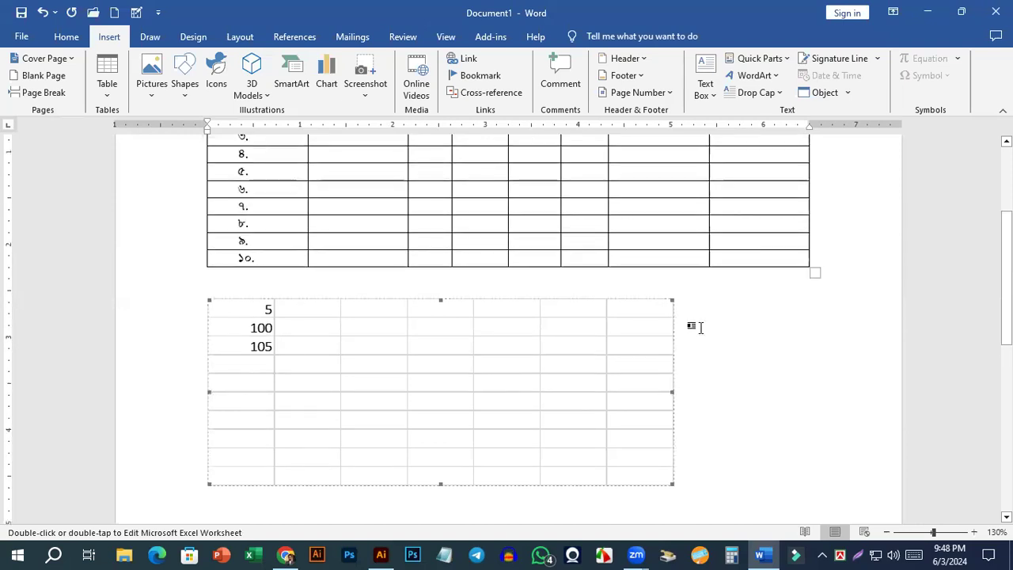
double_click(269, 313)
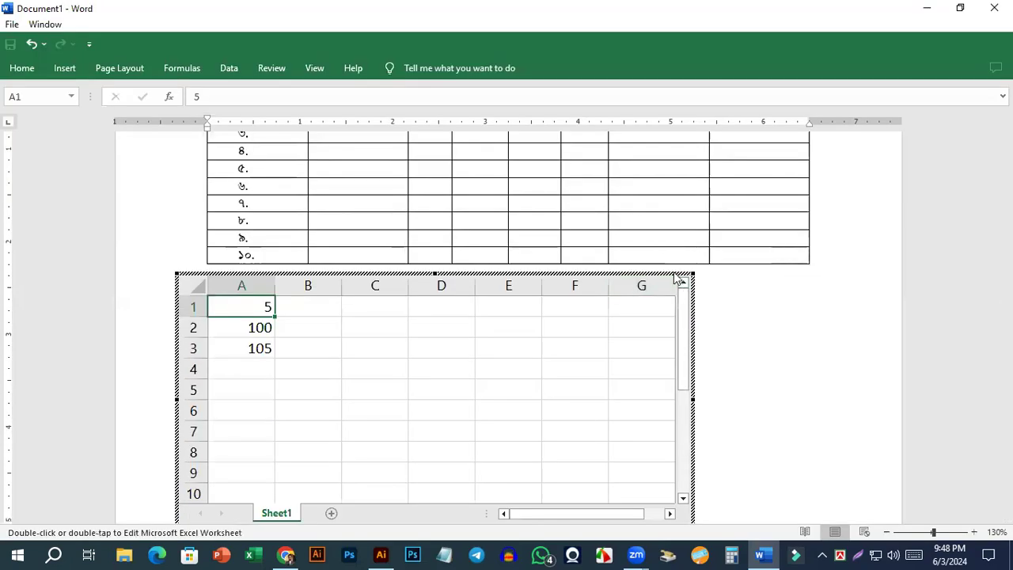
key("Delete")
left_click(163, 278)
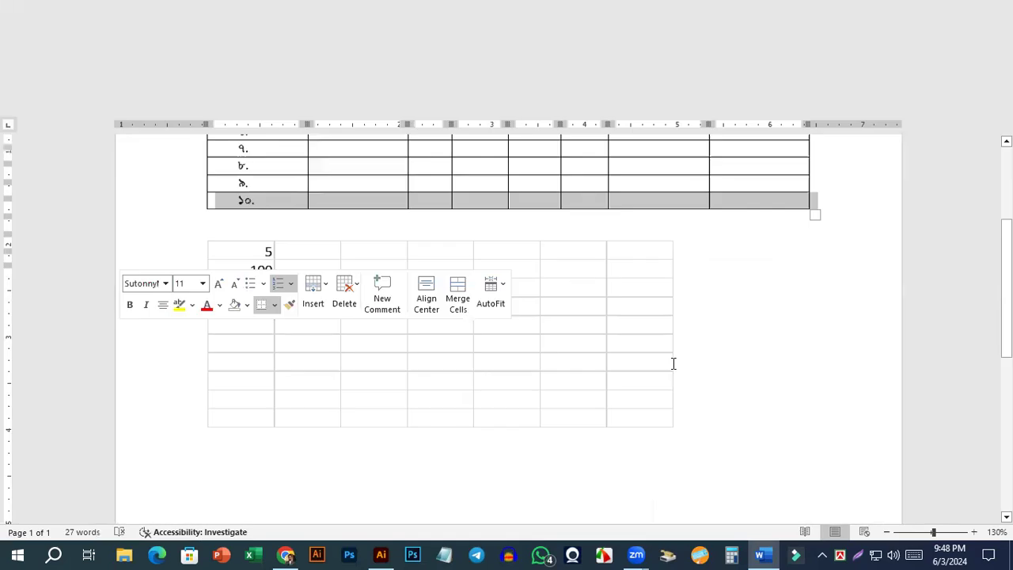
left_click(727, 388)
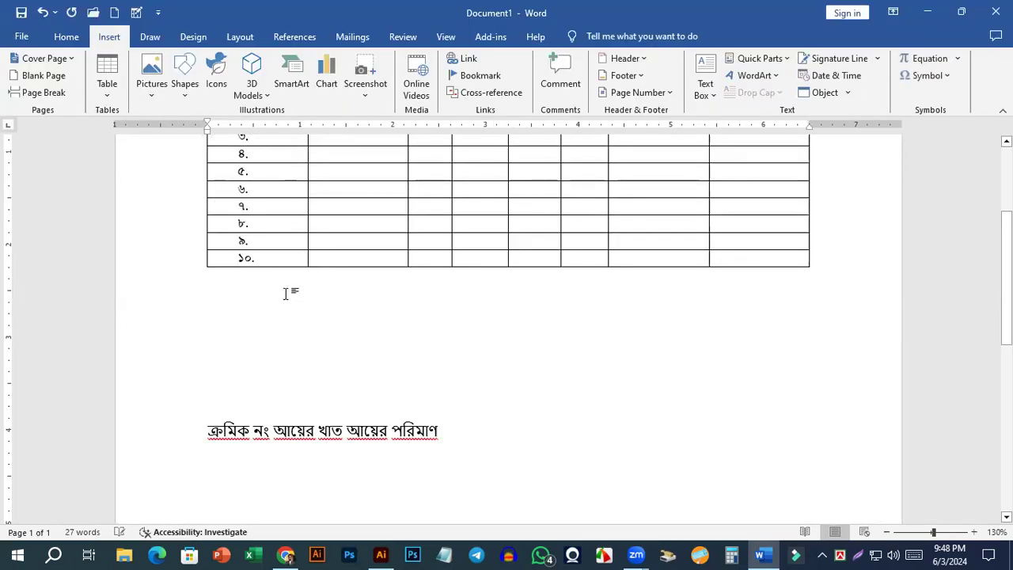
Add a blank line below the numbered table and insert the built-in Calendar 1 quick table there.
scroll(360, 304, "down", 6)
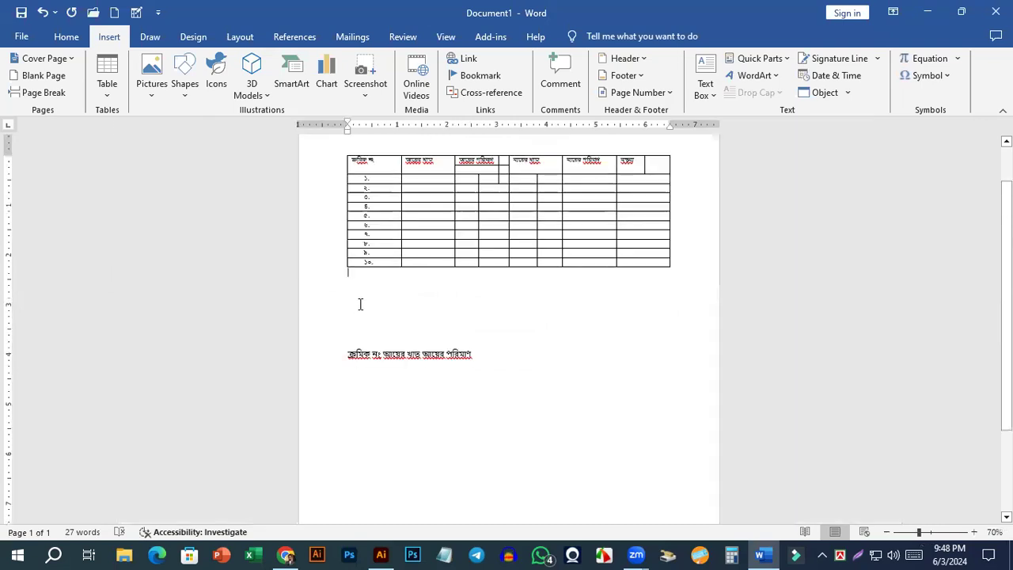
key("Return")
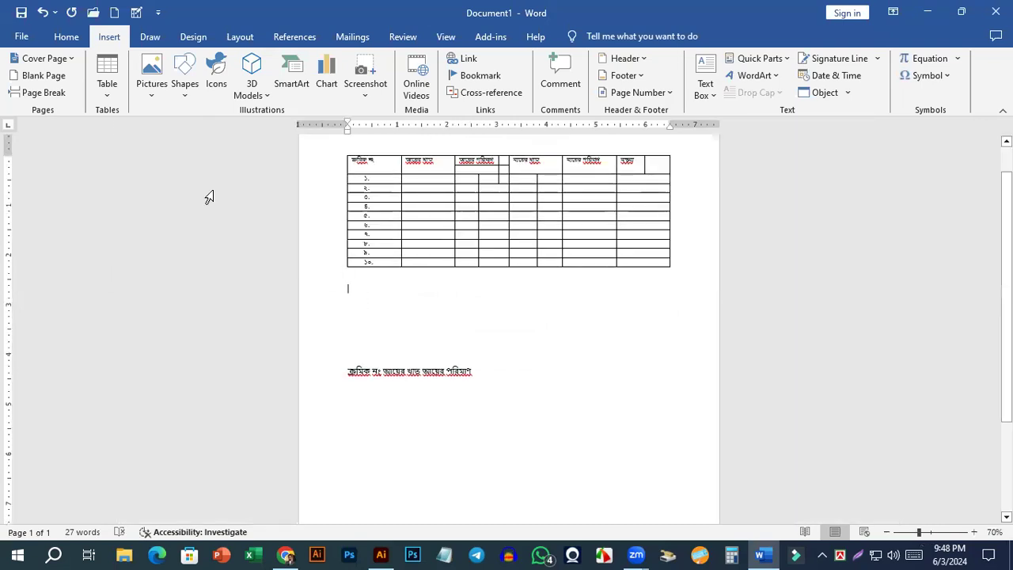
left_click(106, 87)
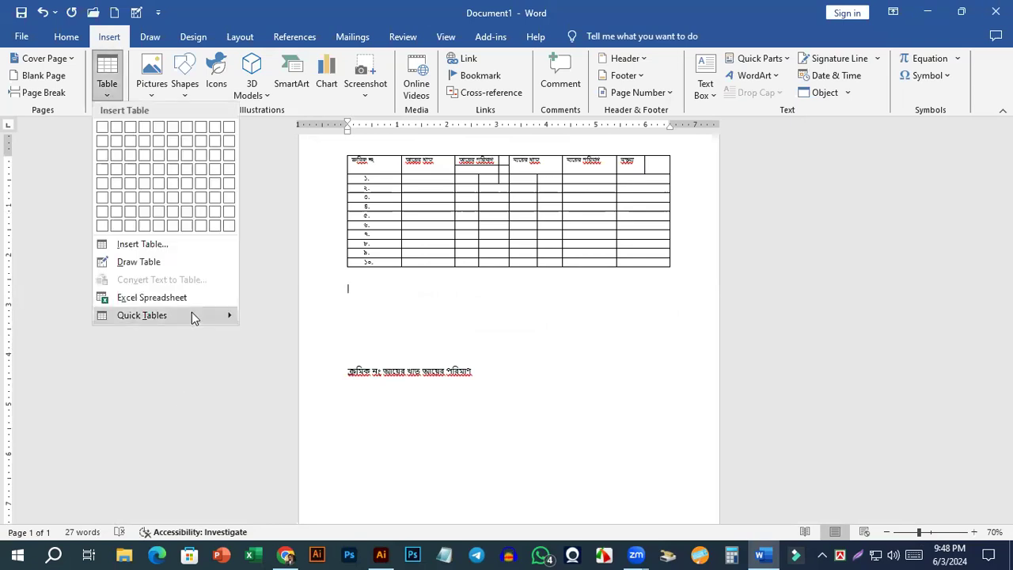
mouse_move(191, 315)
left_click(595, 357)
mouse_move(175, 321)
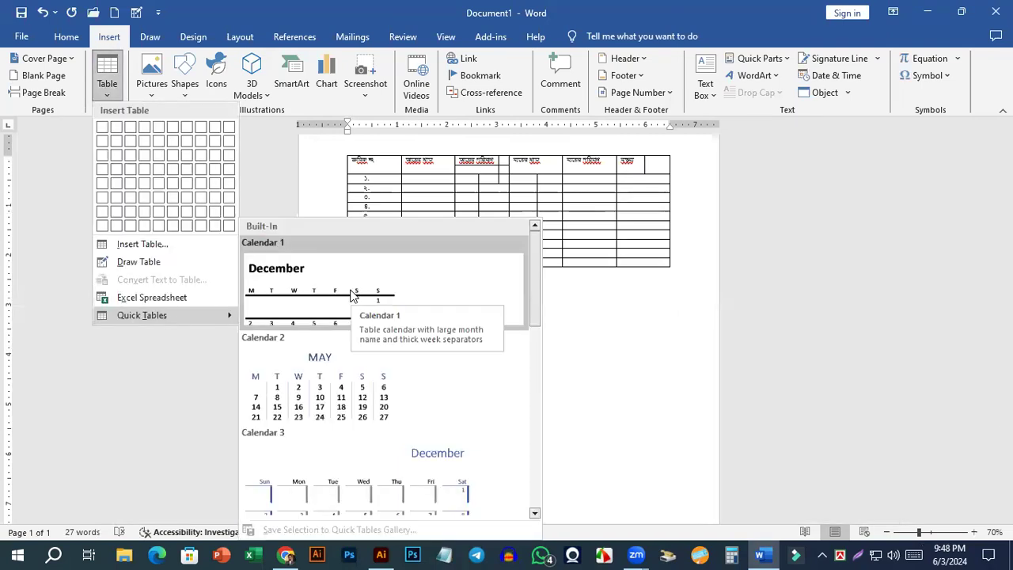
left_click(353, 296)
scroll(532, 425, "down", 2)
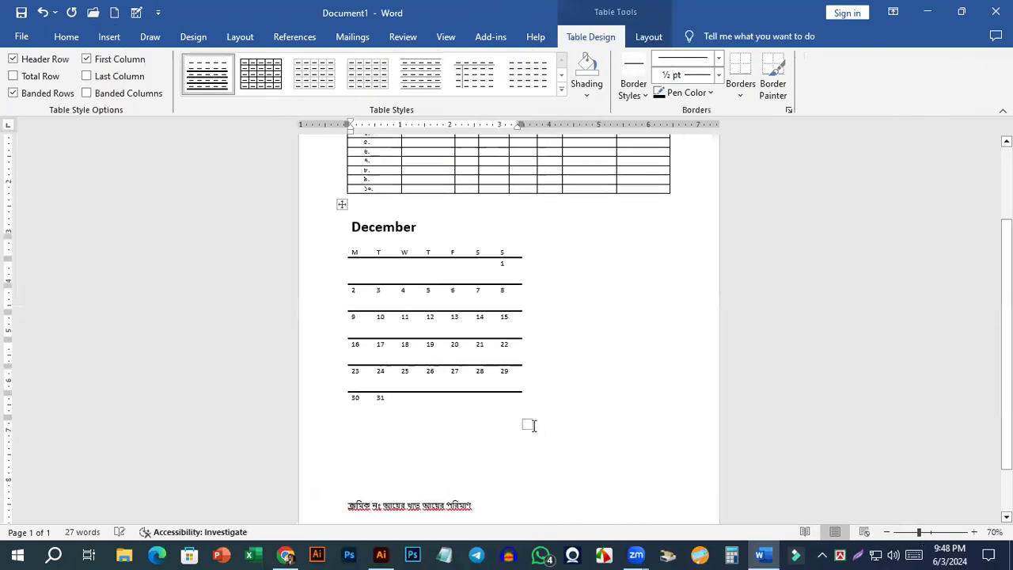
Delete the whole December calendar table.
left_click(343, 205)
key("Delete")
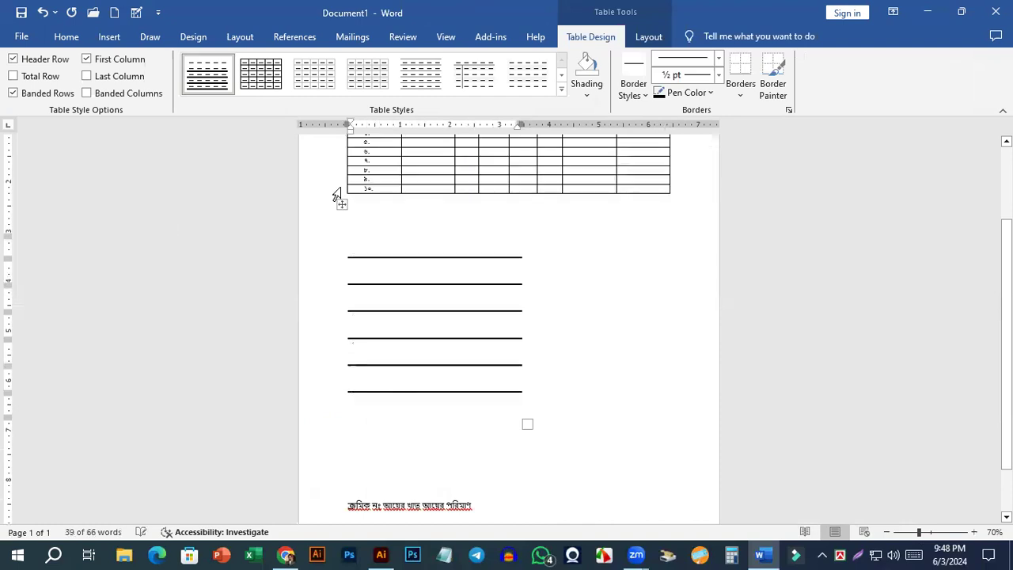
left_click(342, 204)
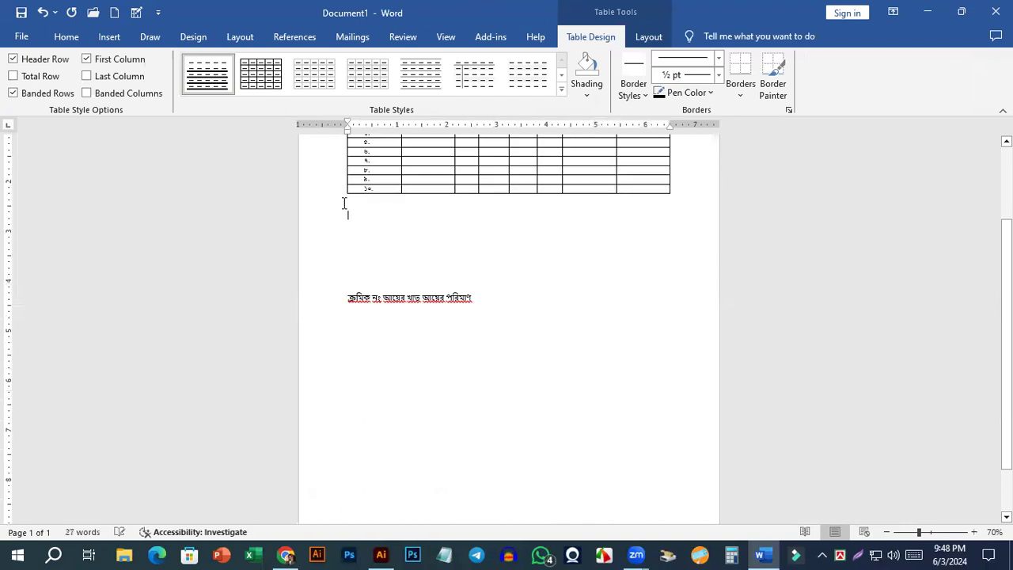
Insert the built-in With Subheads 1 quick table below the numbered table and place the cursor among its figures.
left_click(109, 37)
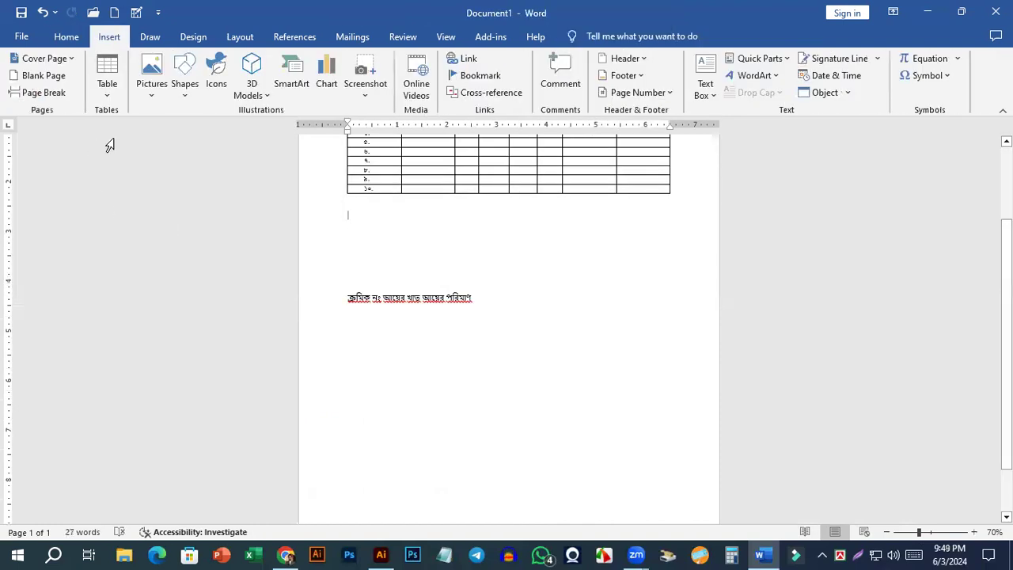
left_click(108, 97)
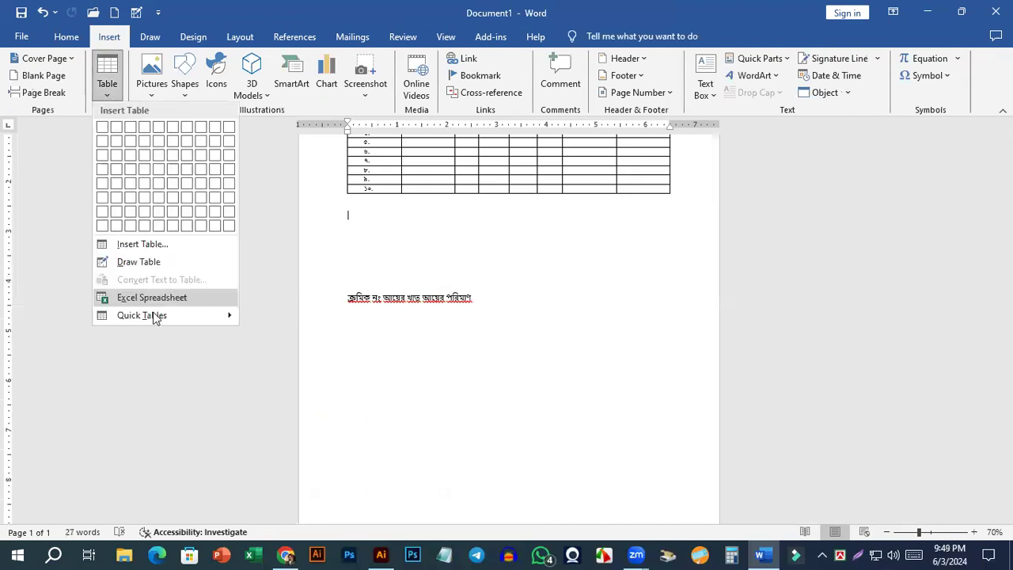
mouse_move(155, 317)
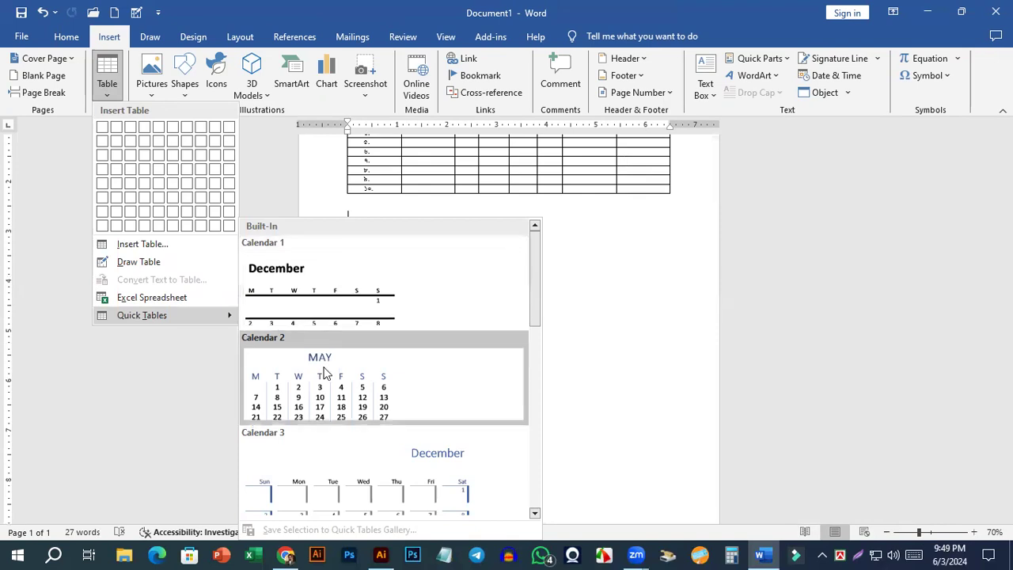
scroll(260, 339, "down", 3)
scroll(474, 419, "down", 3)
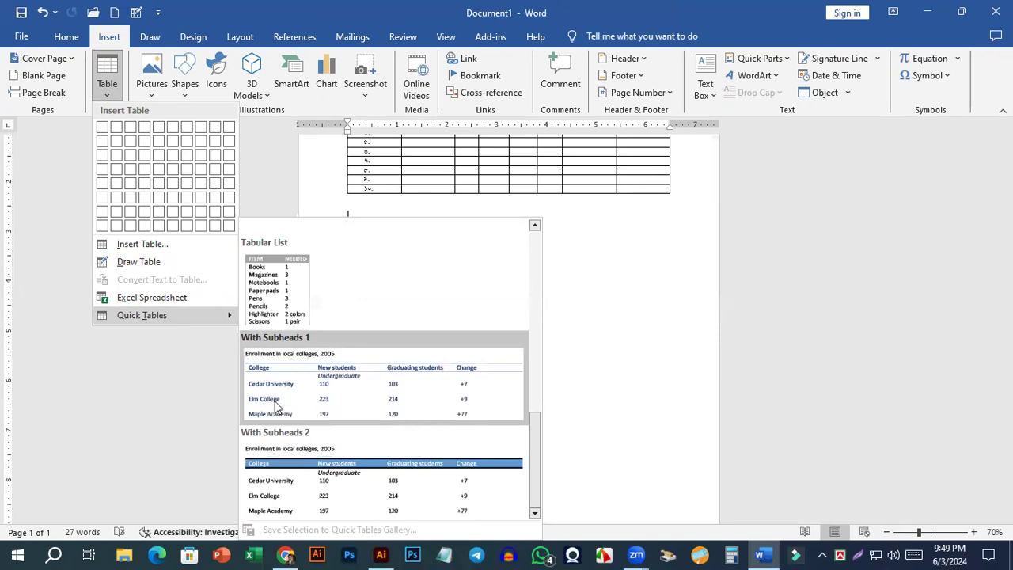
left_click(338, 389)
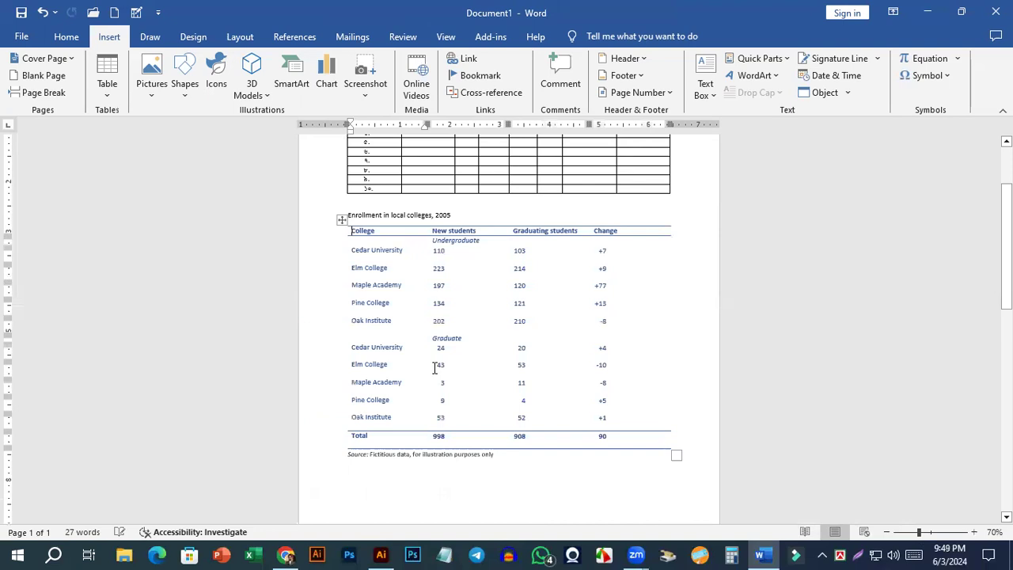
left_click(443, 258)
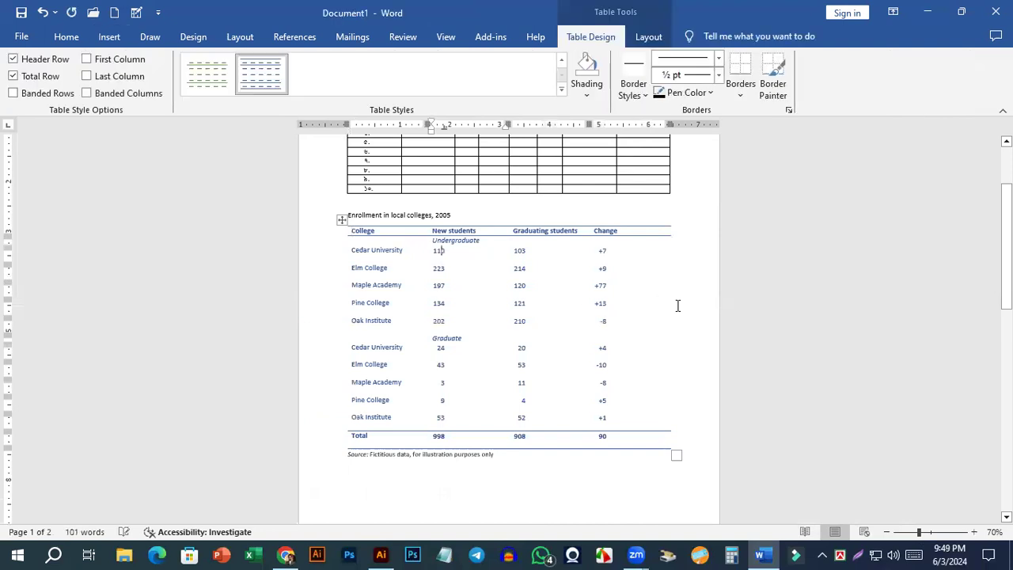
left_click(531, 357)
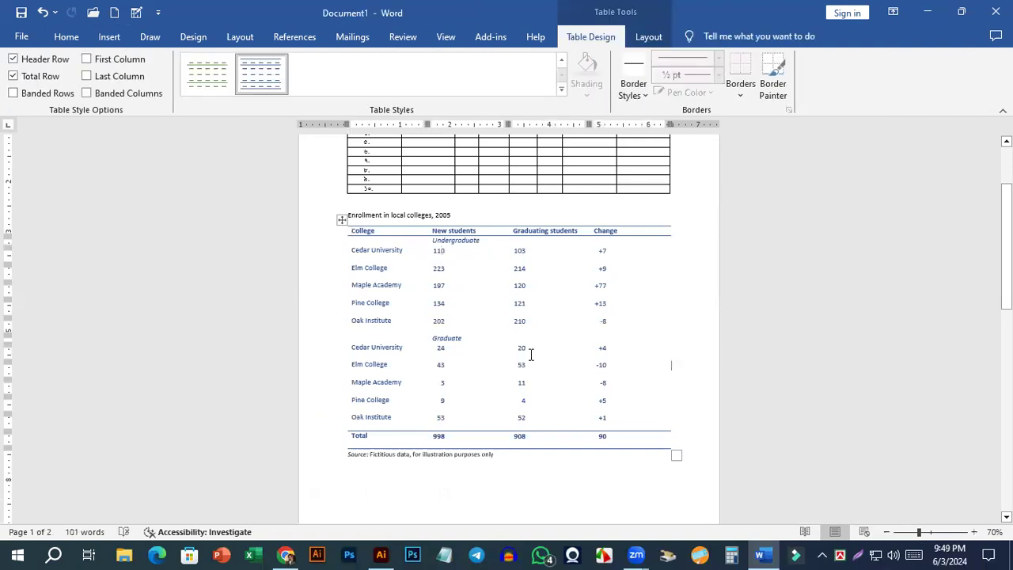
Select the whole college enrollment table and remove all its borders.
scroll(328, 300, "up", 5)
left_click(292, 177)
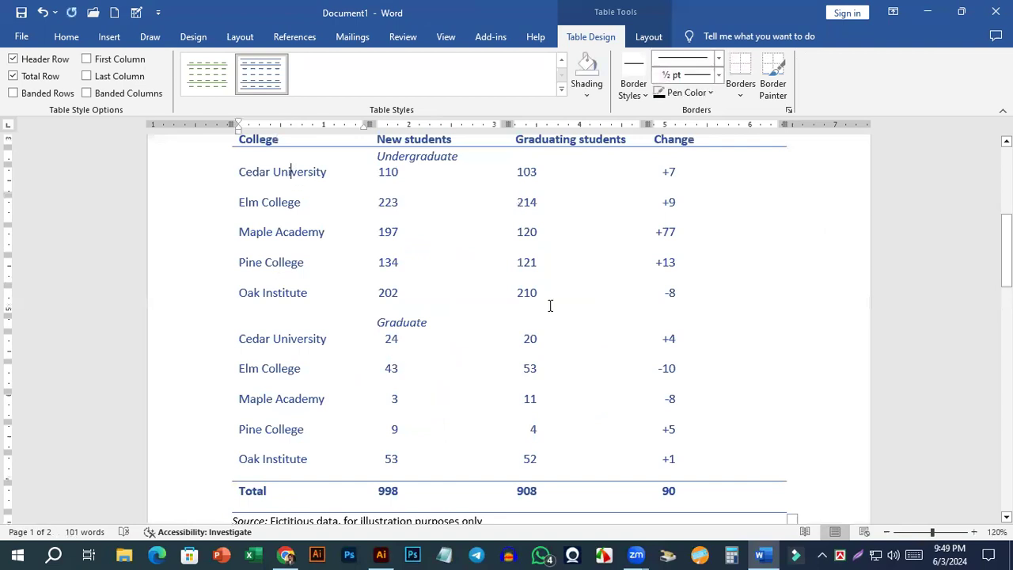
scroll(224, 251, "up", 3)
left_click(226, 250)
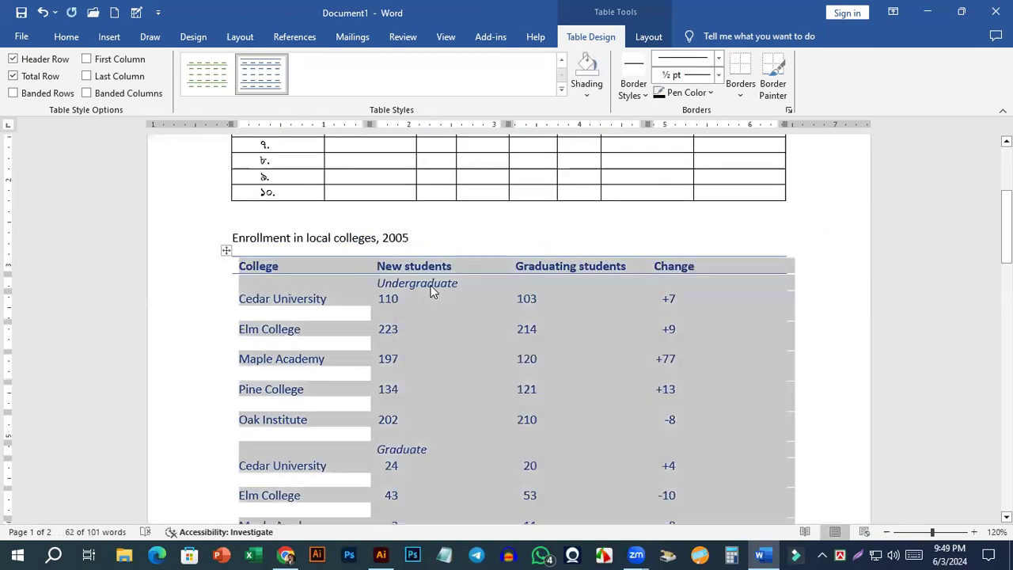
left_click(797, 340)
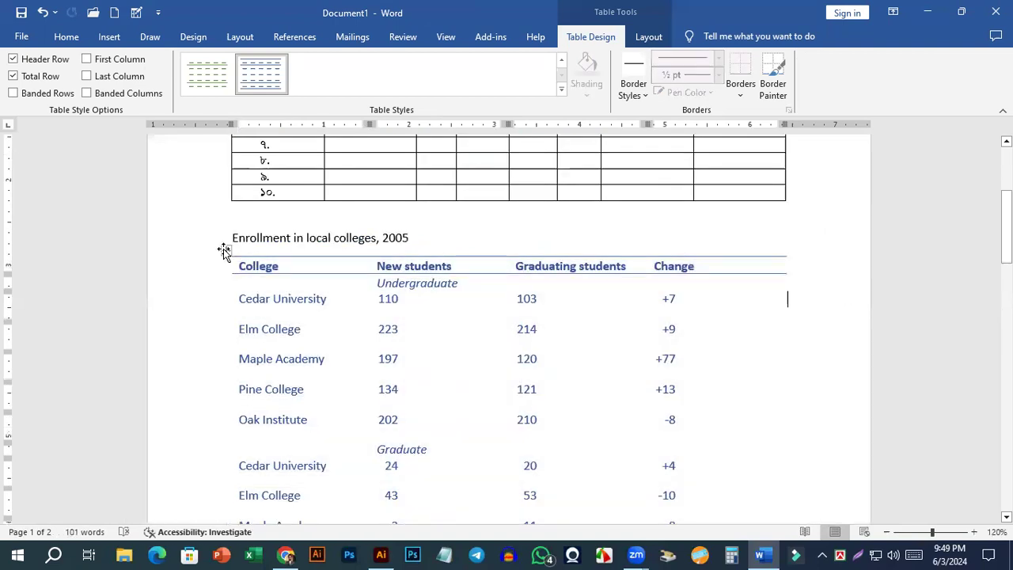
left_click(227, 250)
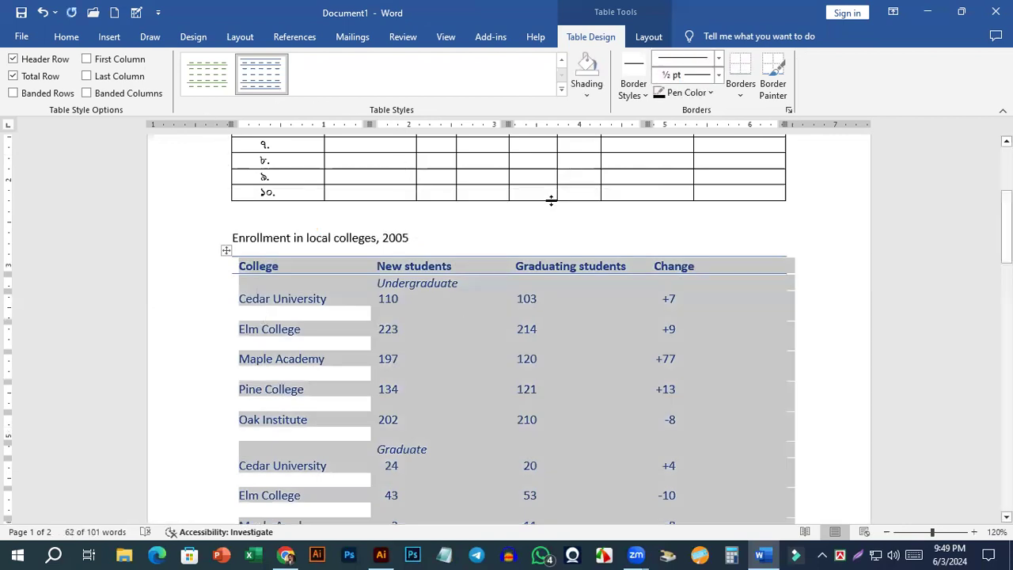
left_click(740, 91)
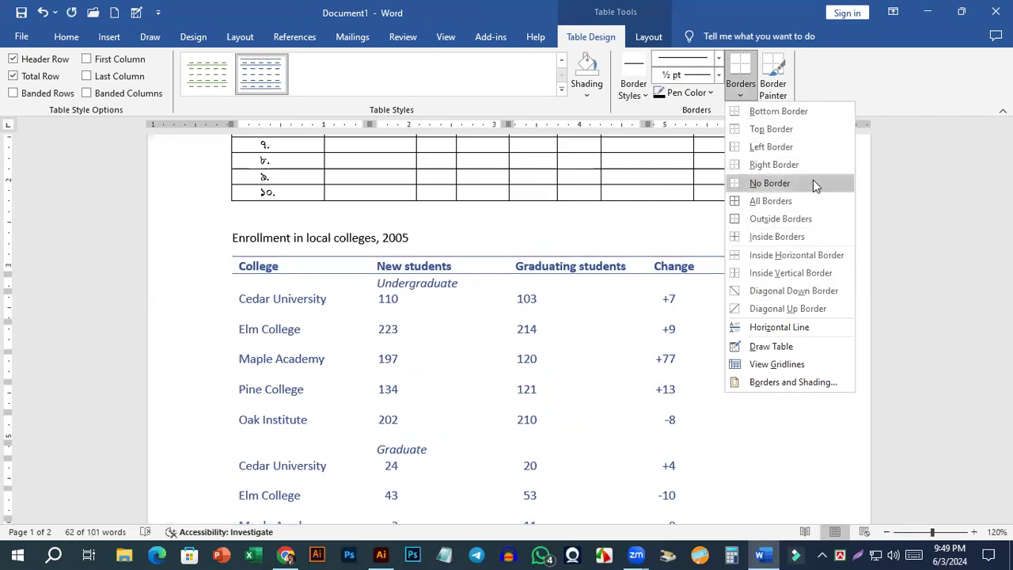
left_click(791, 183)
Apply black borders around and between all cells of the college enrollment table.
left_click(738, 96)
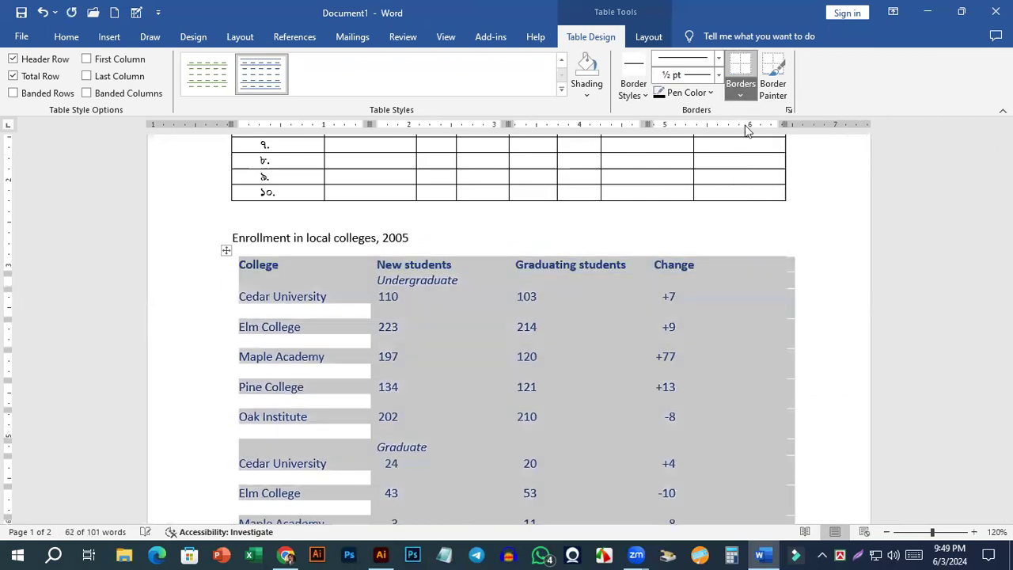
left_click(477, 337)
key("ctrl+z")
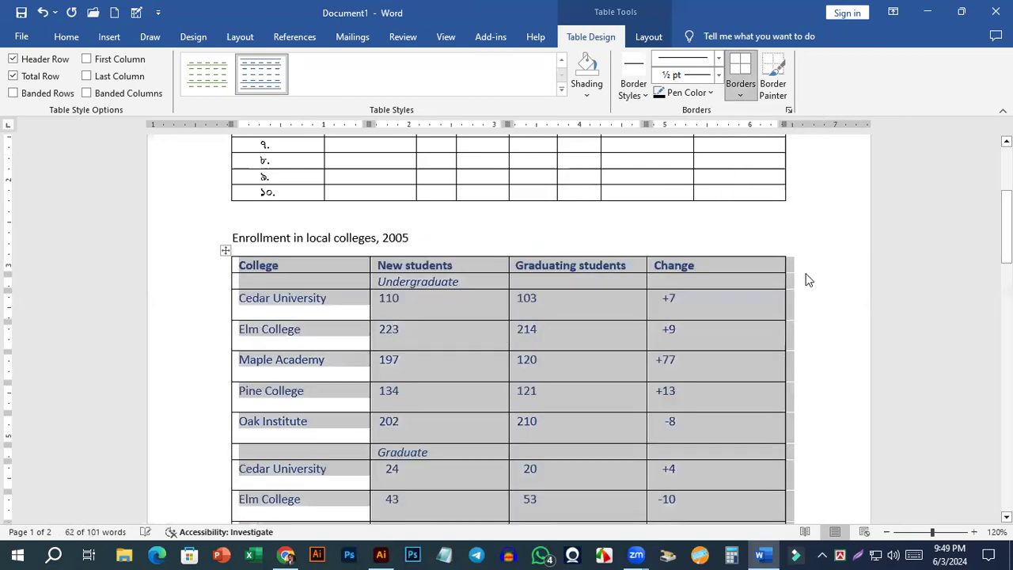
left_click(477, 327)
scroll(467, 340, "down", 4)
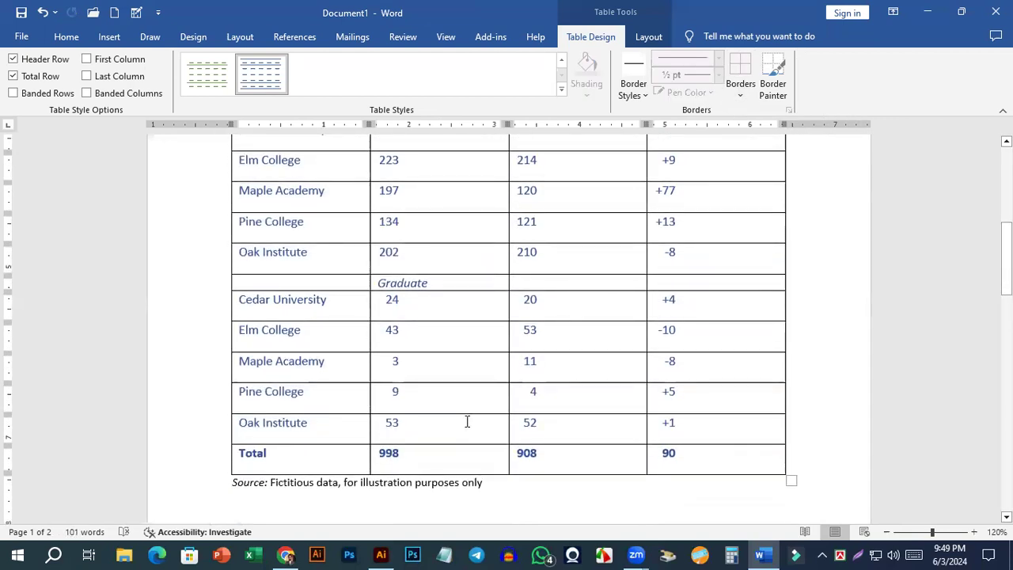
left_click(471, 419)
scroll(484, 391, "up", 4)
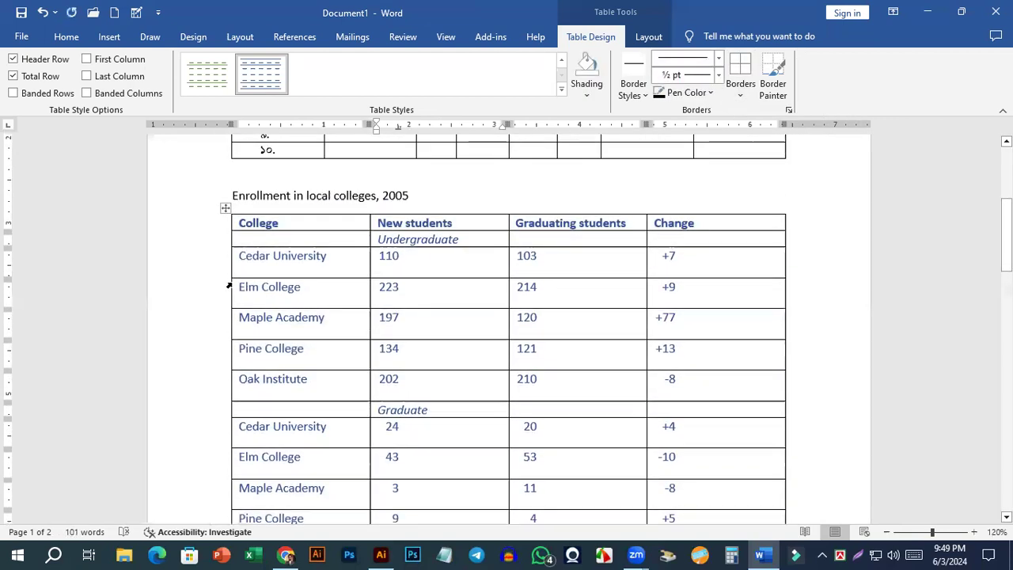
Delete the whole college enrollment table together with its title line and the source note below it.
left_click(225, 208)
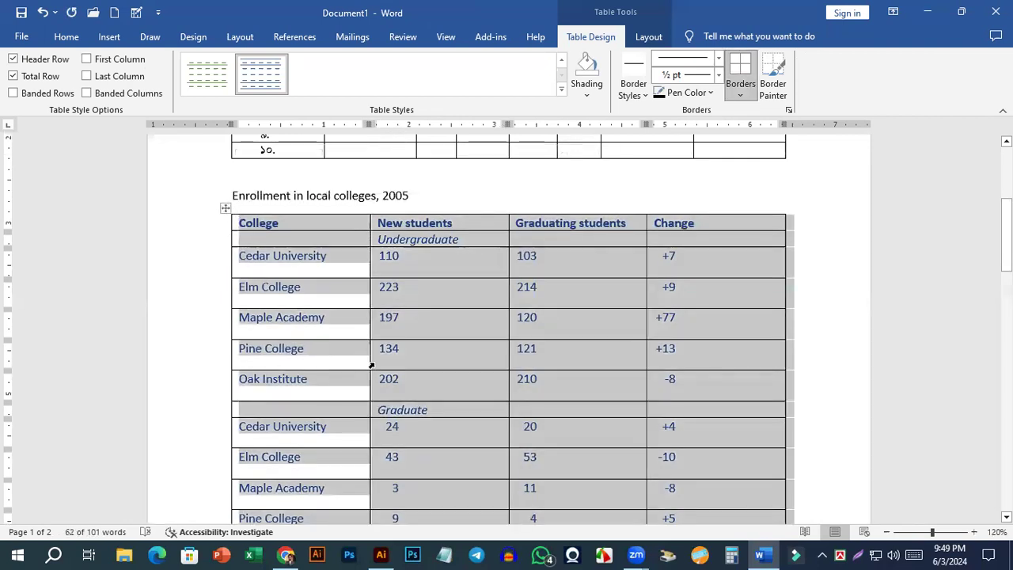
key("BackSpace")
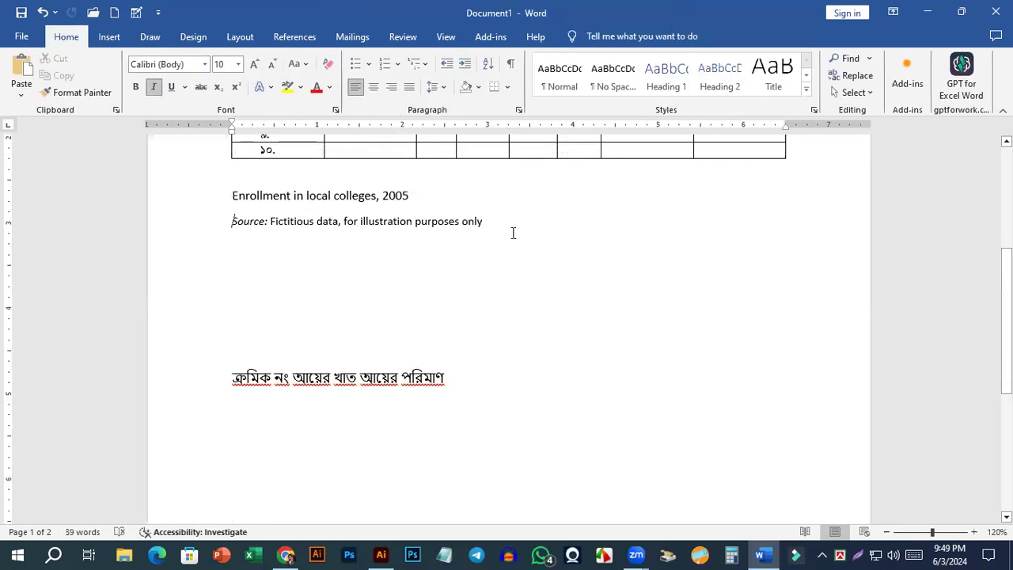
left_click_drag(513, 233, 536, 232)
key("BackSpace")
key("BackSpace")
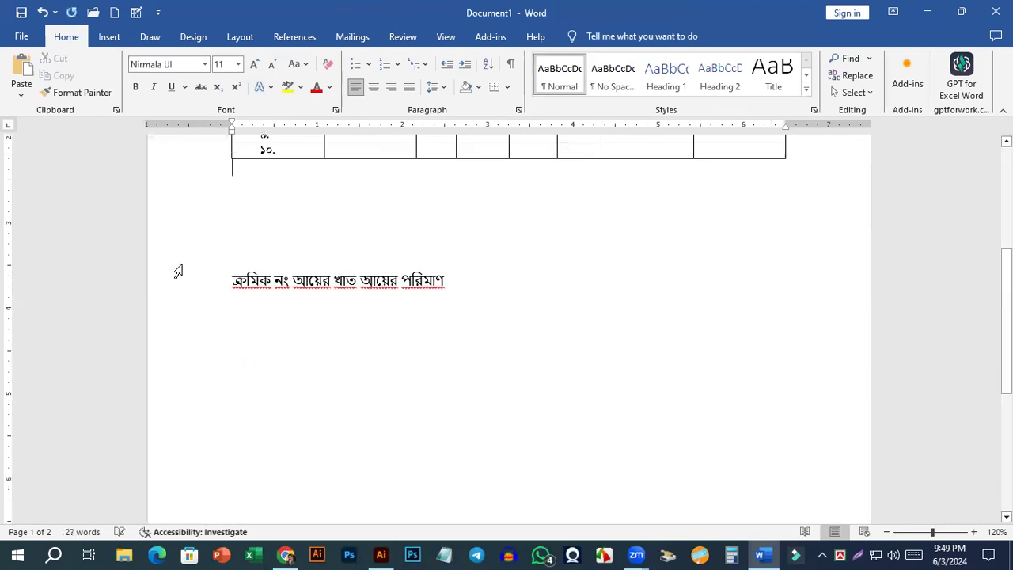
Add two blank lines below the numbered Bengali table and place the cursor in the empty space there.
left_click(109, 37)
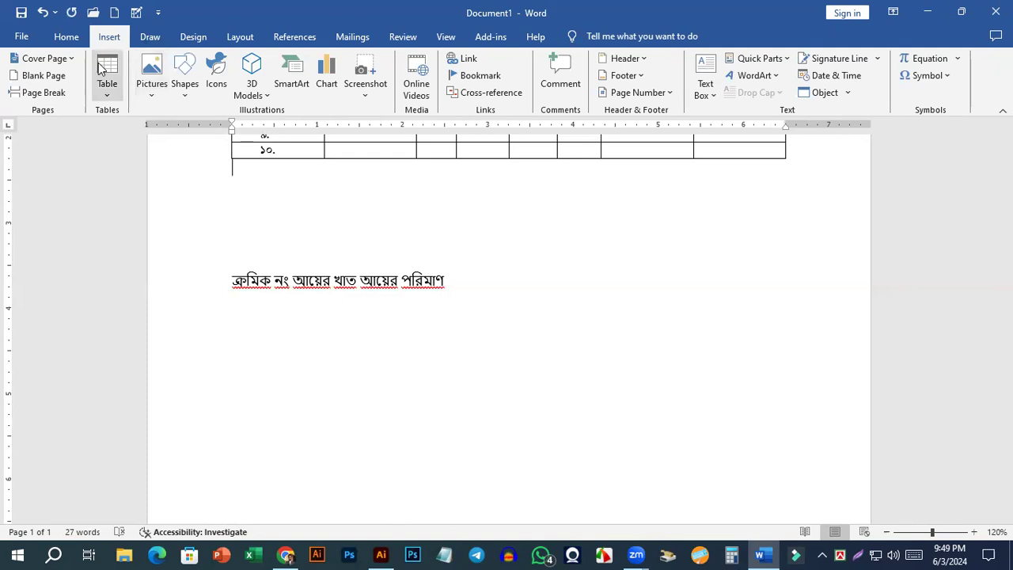
left_click(156, 98)
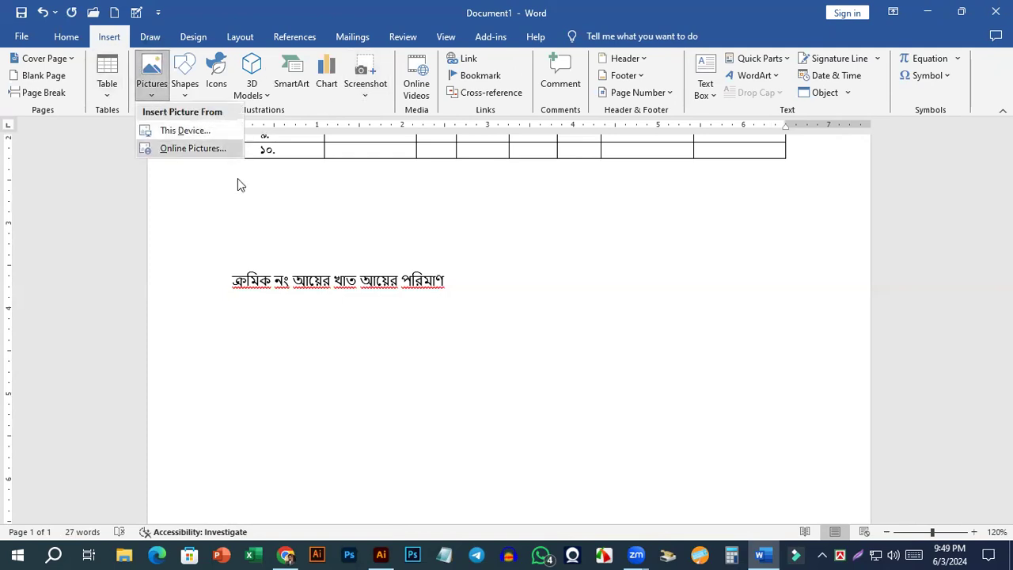
left_click(272, 182)
key("Return")
key("Return")
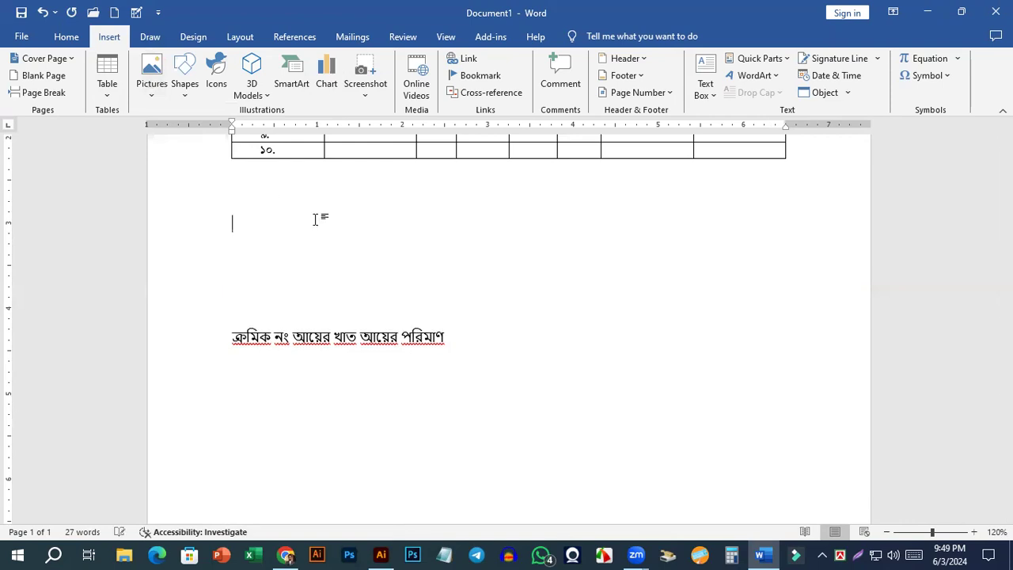
scroll(323, 219, "down", 4, "ctrl")
scroll(475, 289, "up", 1)
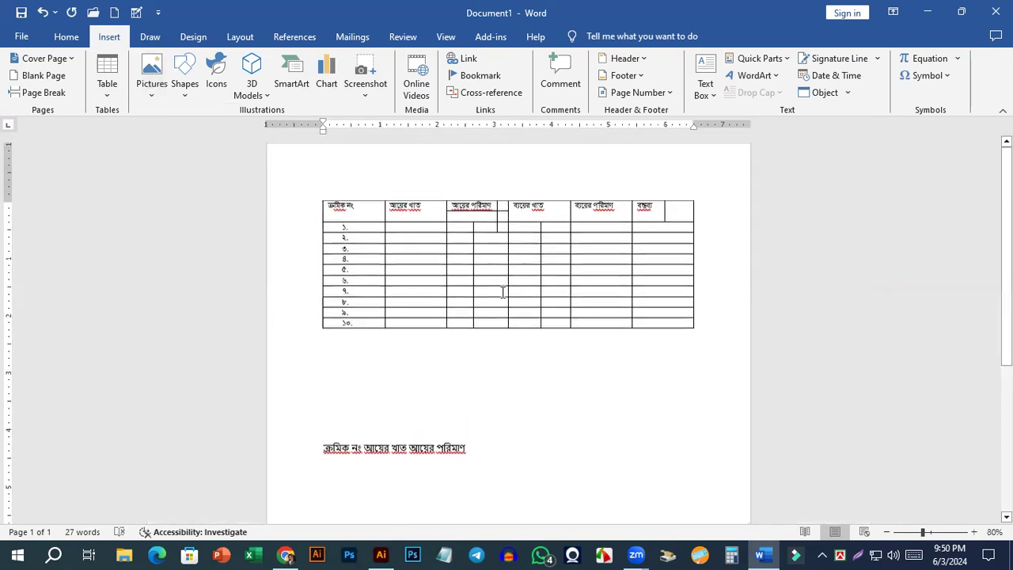
left_click(478, 198)
left_click(373, 356)
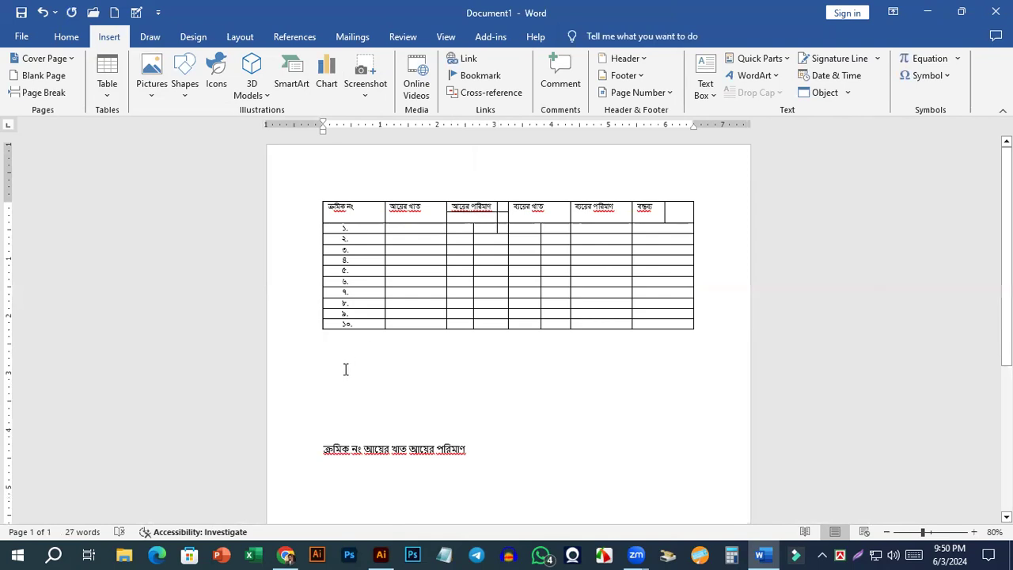
scroll(343, 364, "up", 3)
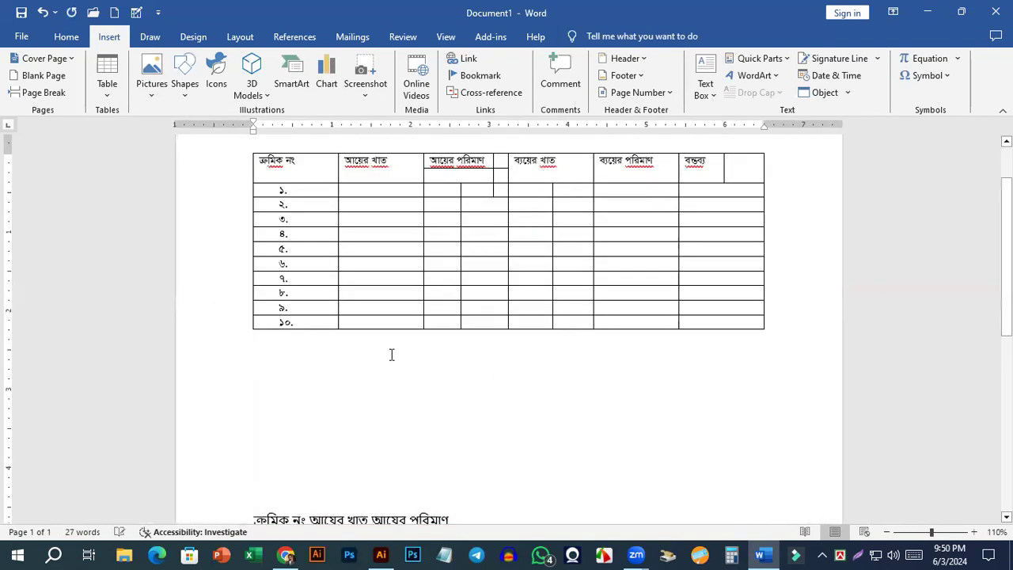
Insert the mossy rock and mushrooms picture _7715417f-7309-404c-a86c-cd20e0261d10 from this device's Downloads folder below the numbered table.
left_click(154, 97)
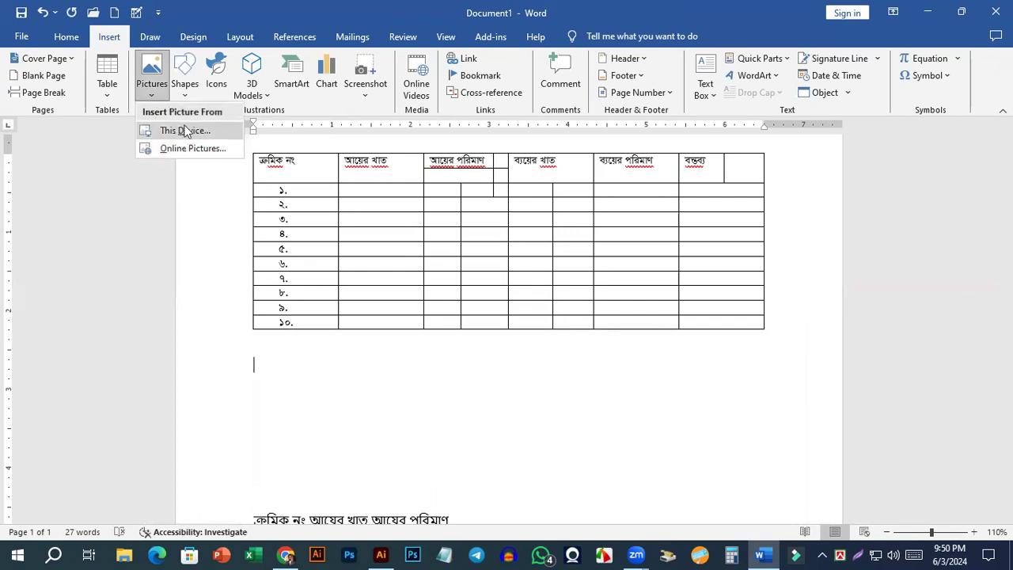
left_click(194, 131)
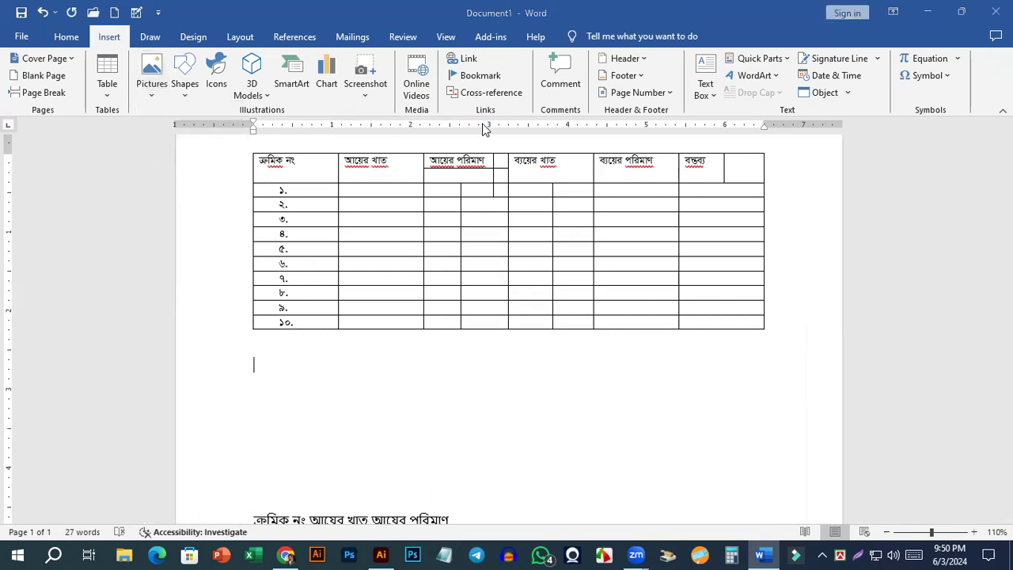
left_click_drag(116, 175, 119, 110)
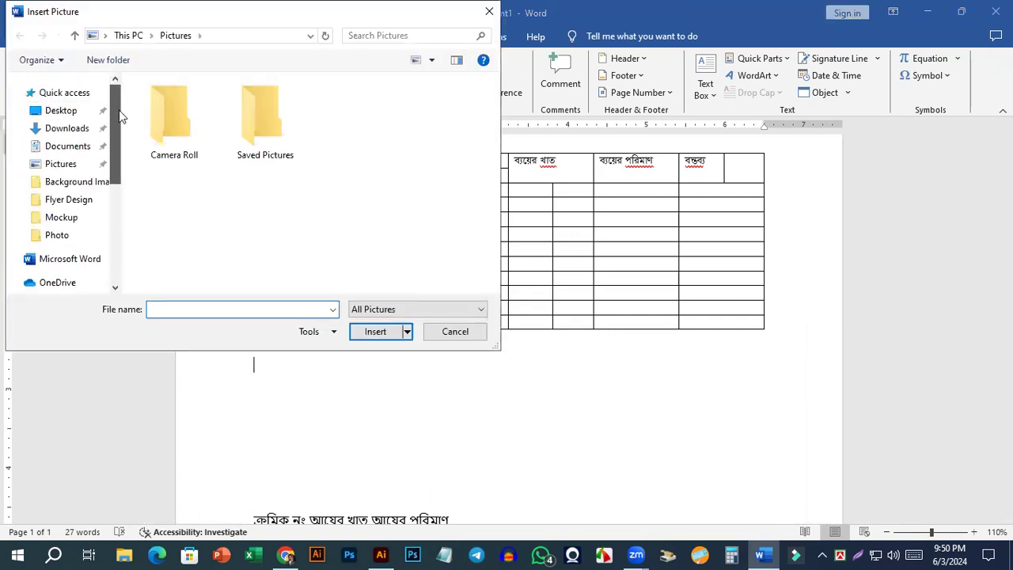
left_click(79, 129)
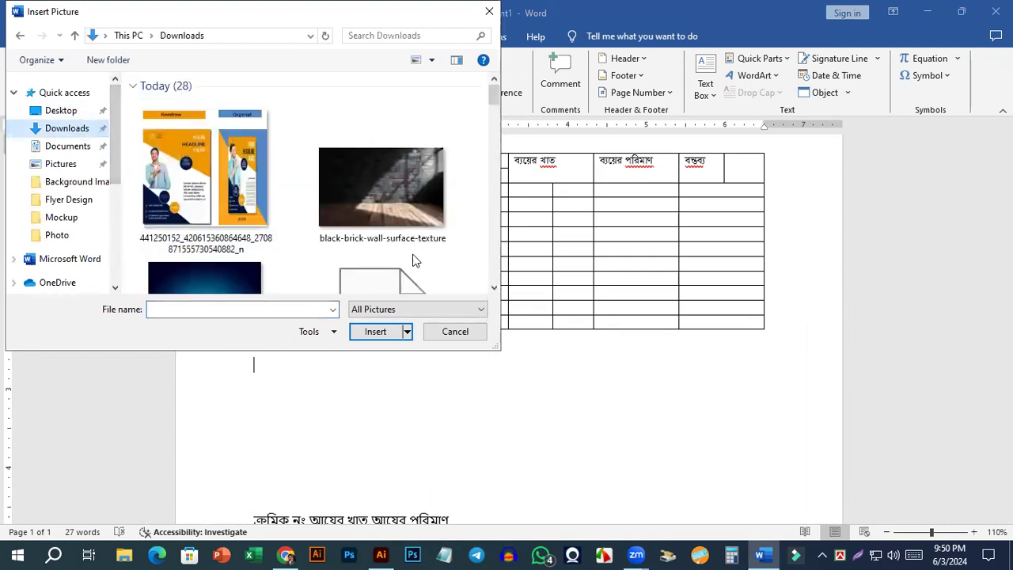
left_click_drag(496, 97, 493, 142)
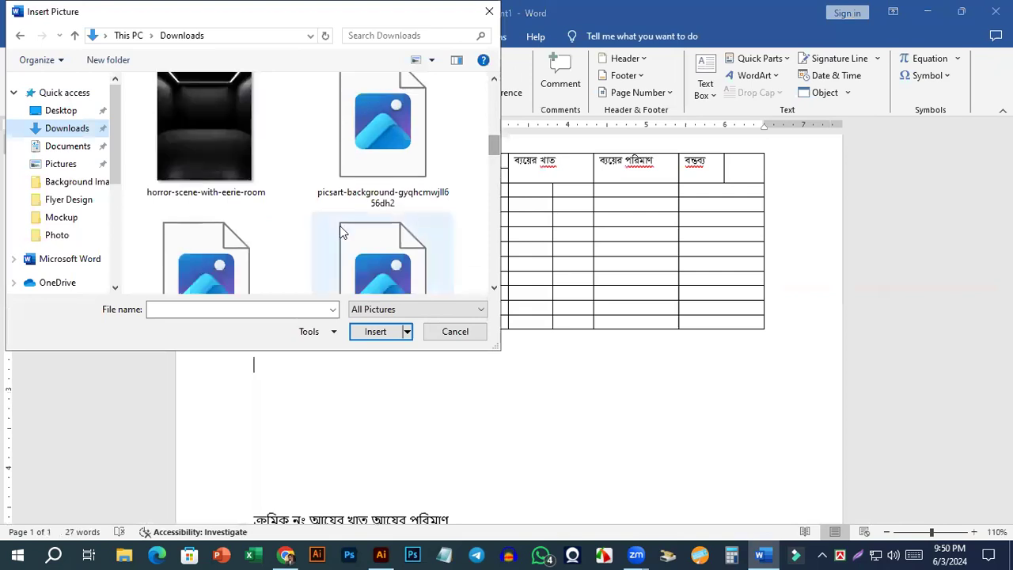
scroll(329, 211, "down", 1)
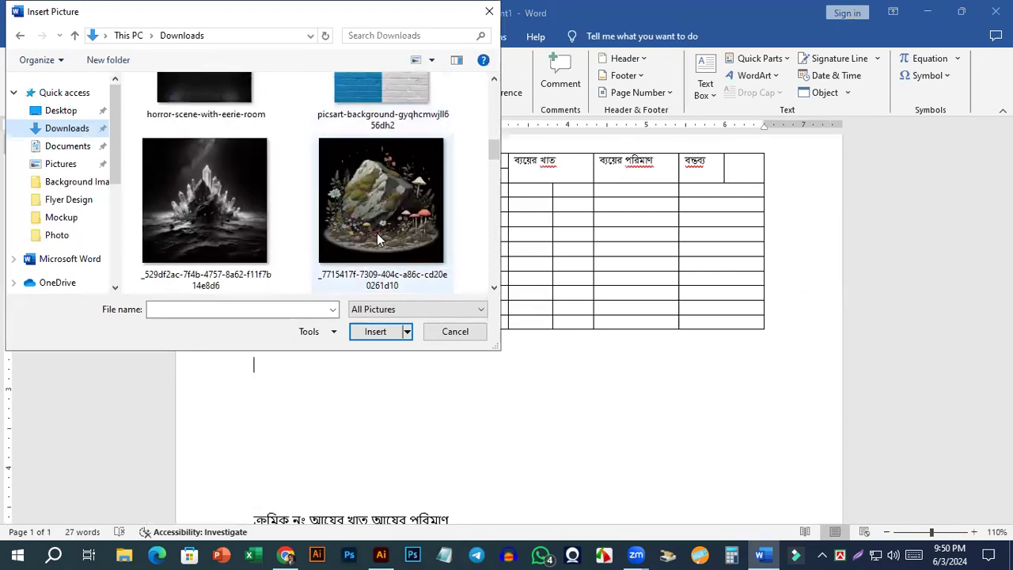
double_click(369, 220)
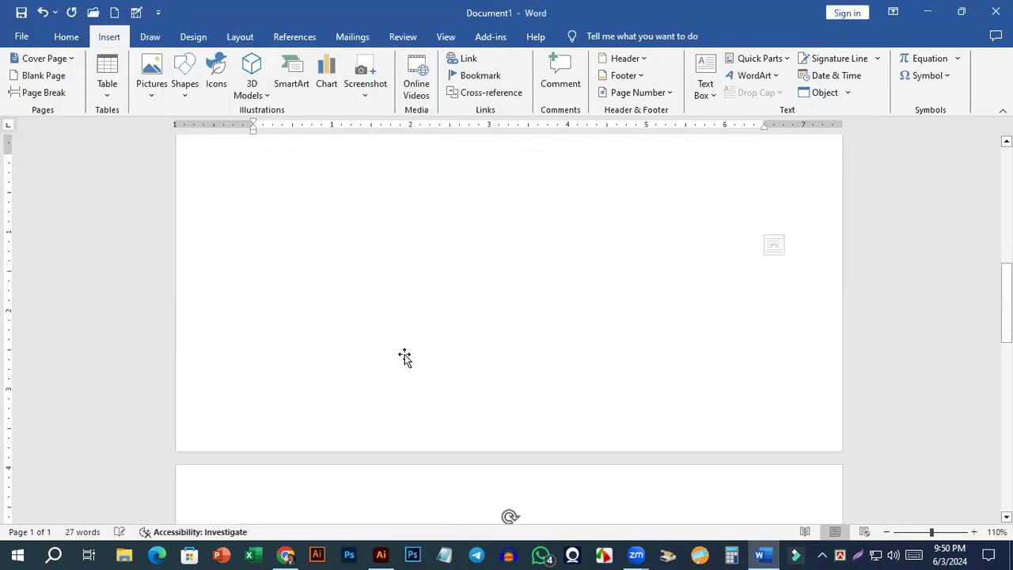
scroll(706, 364, "down", 4)
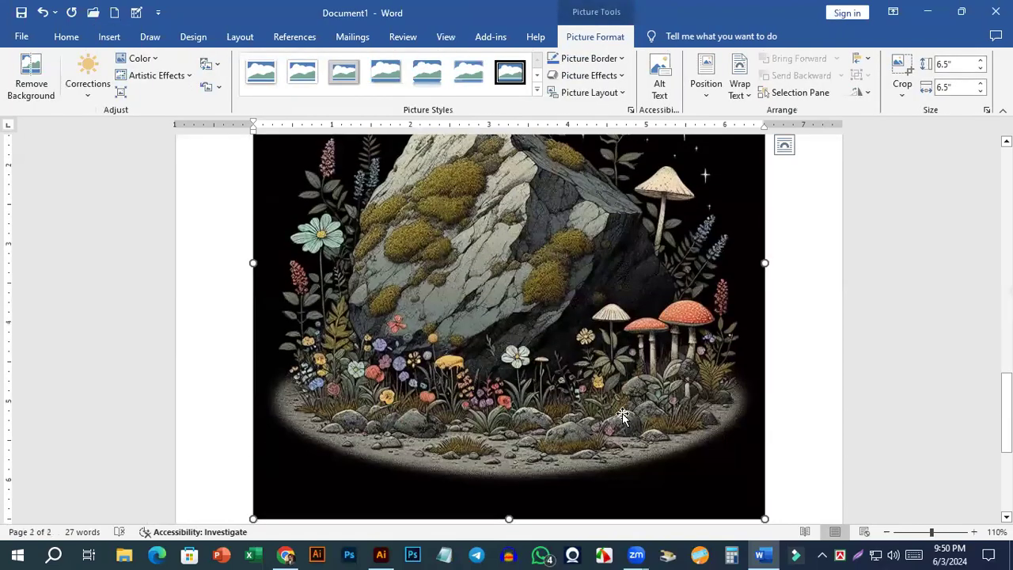
scroll(622, 414, "up", 3)
scroll(618, 418, "down", 3)
scroll(694, 439, "up", 2)
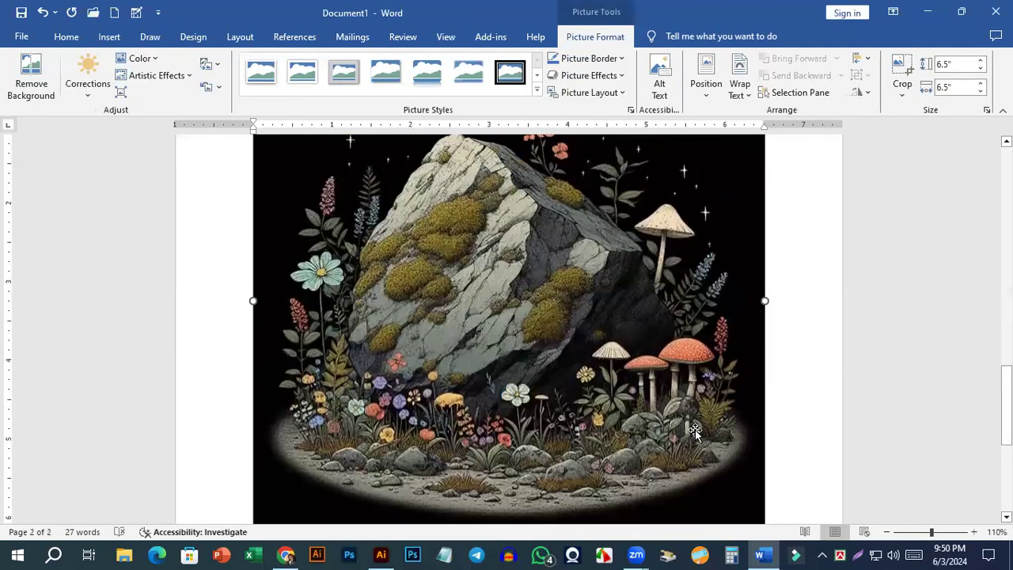
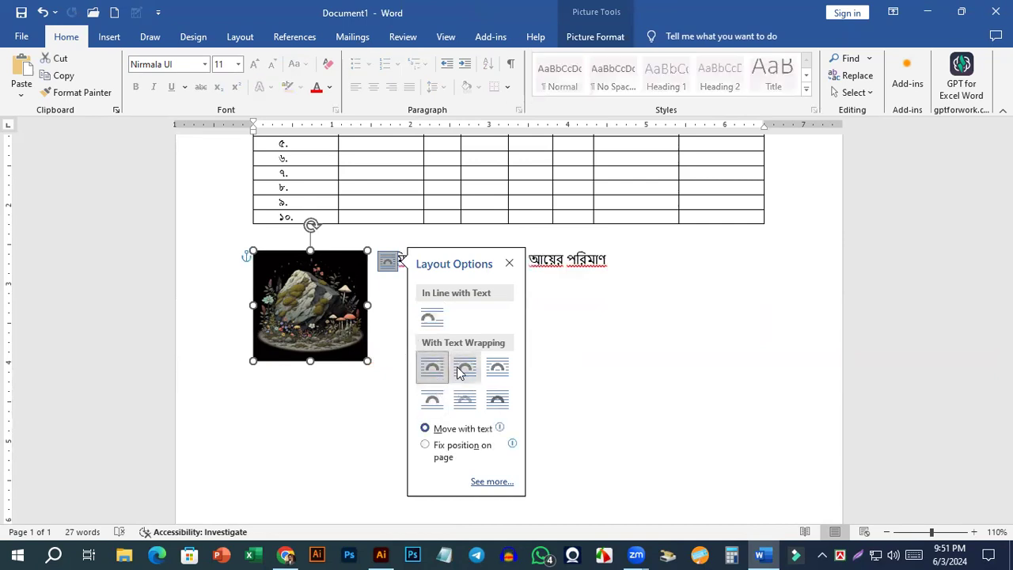
Set the rock picture's text wrapping to Tight and finally to Behind Text.
left_click(465, 368)
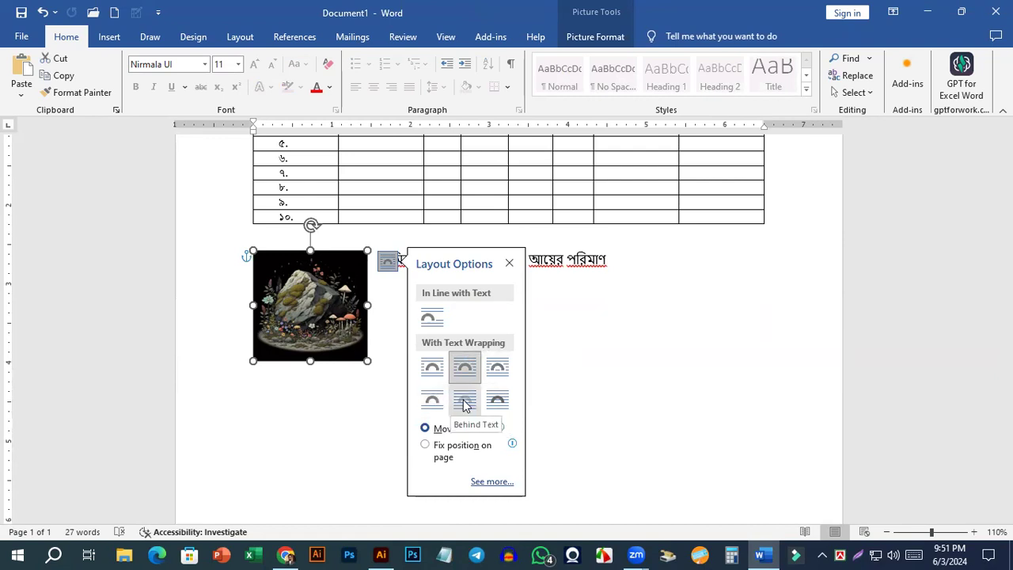
left_click(464, 401)
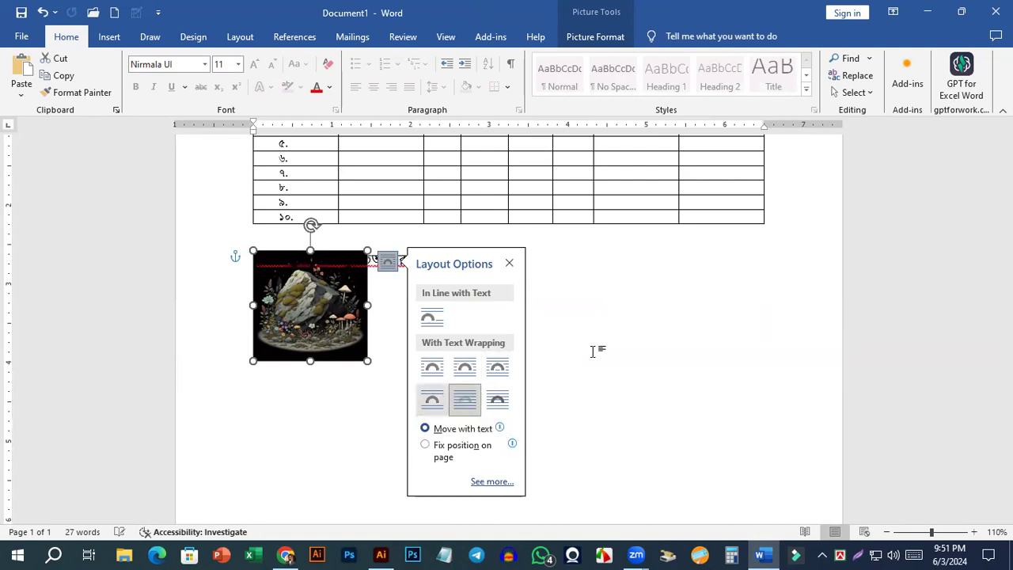
left_click(593, 348)
Color the Bengali text line running over the picture red.
left_click_drag(465, 266, 222, 258)
left_click(462, 279)
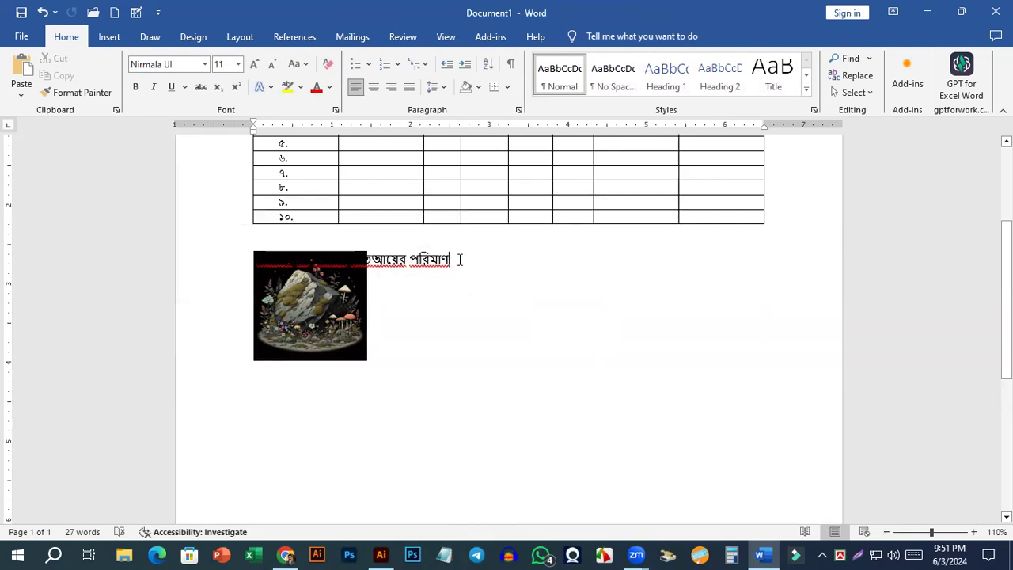
triple_click(459, 259)
left_click(316, 87)
left_click(398, 338)
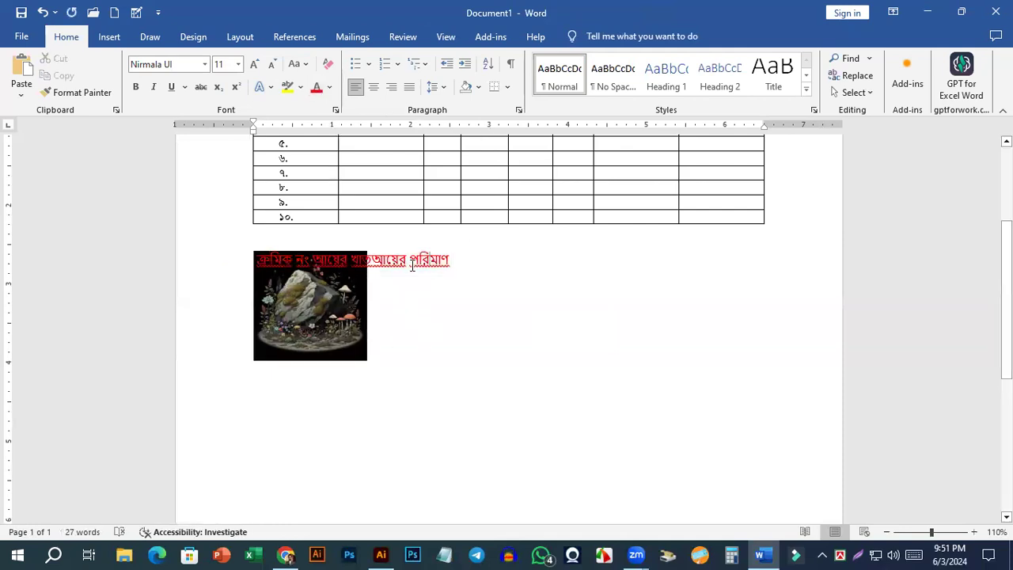
Format the Bengali text line over the picture in gold and bold, and apply a gold text effect to it.
triple_click(350, 260)
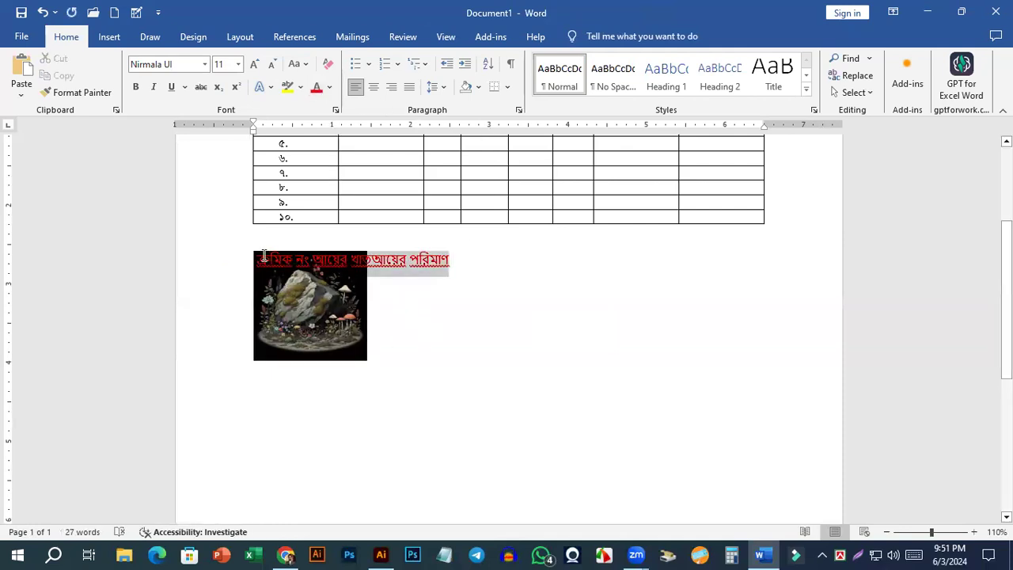
left_click(329, 87)
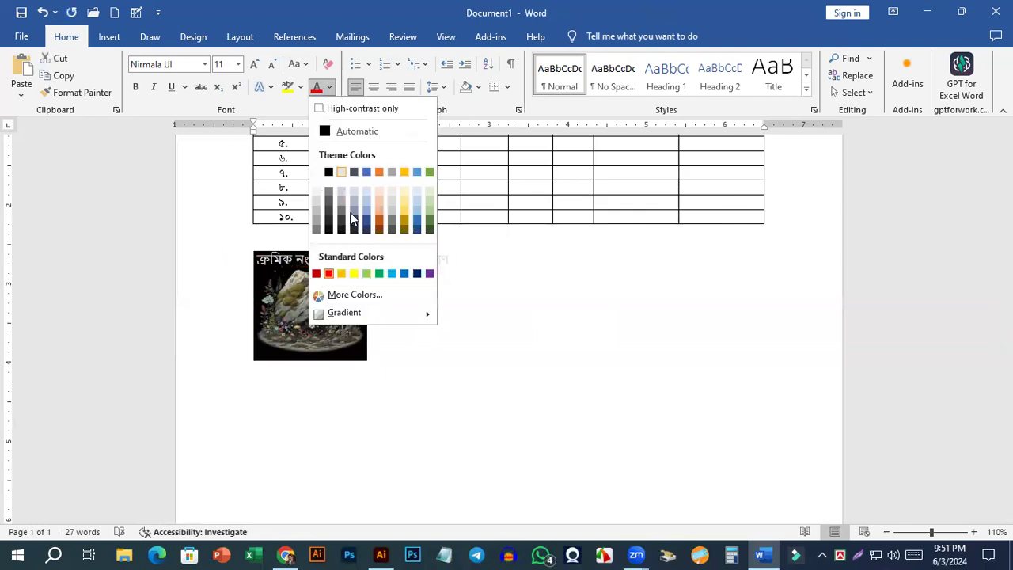
left_click(402, 212)
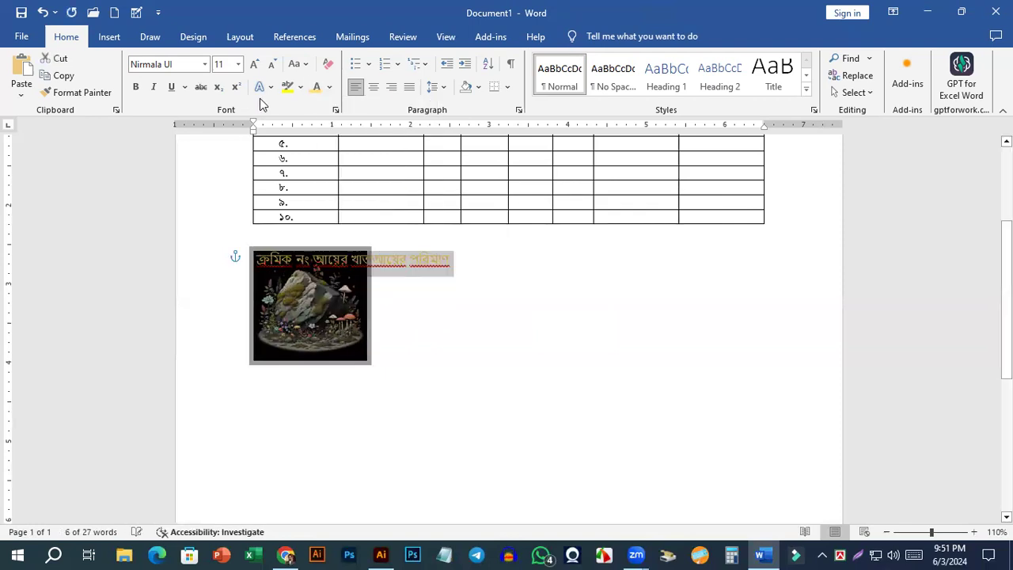
left_click(136, 87)
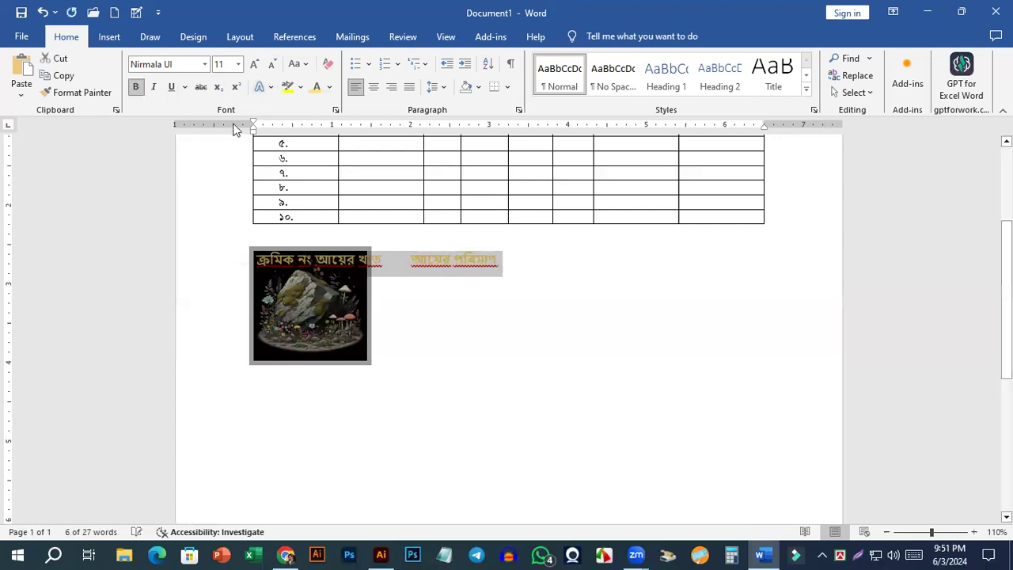
left_click(260, 86)
left_click(372, 203)
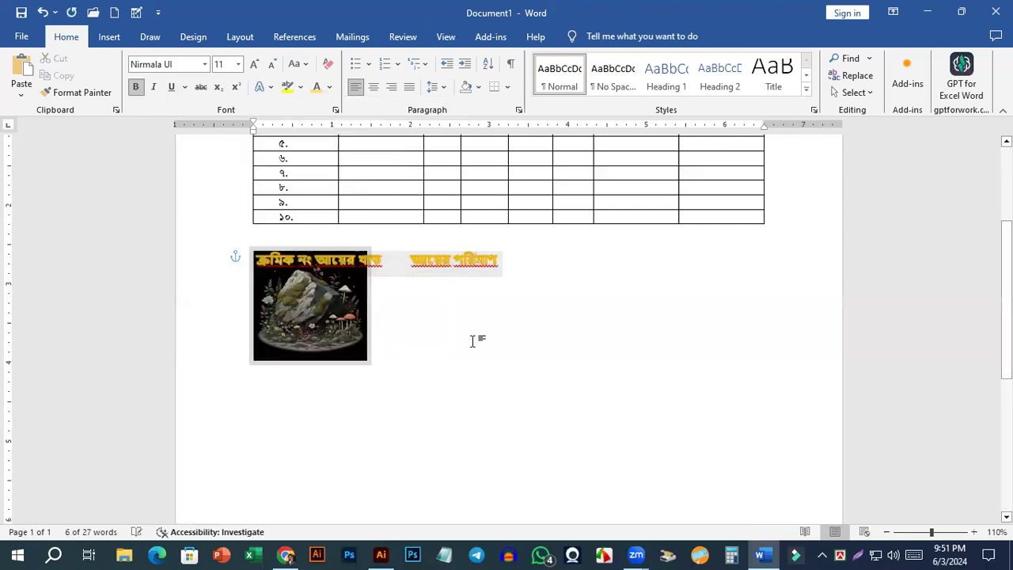
left_click(389, 319)
Move আয়ের পরিমাণ onto a second line over the picture and remove the space before ক্রমিক নং.
scroll(386, 318, "up", 5, "ctrl")
scroll(385, 318, "up", 3, "ctrl")
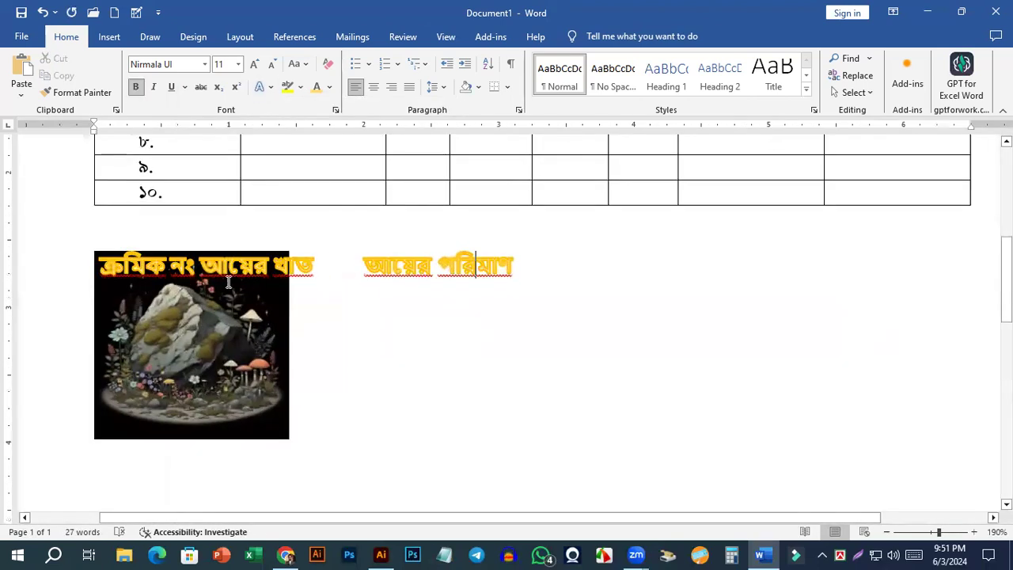
left_click_drag(525, 261, 118, 277)
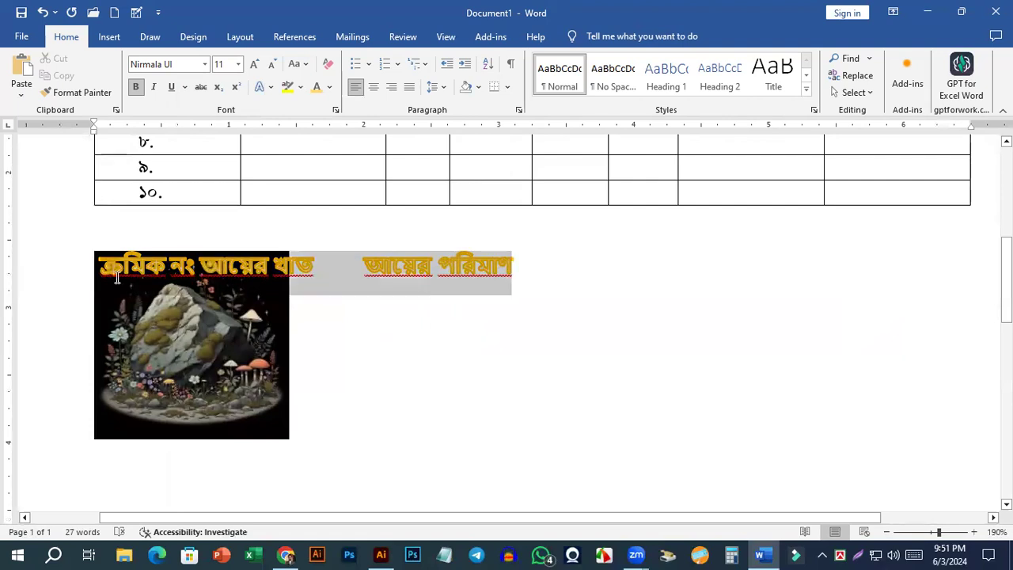
left_click(361, 279)
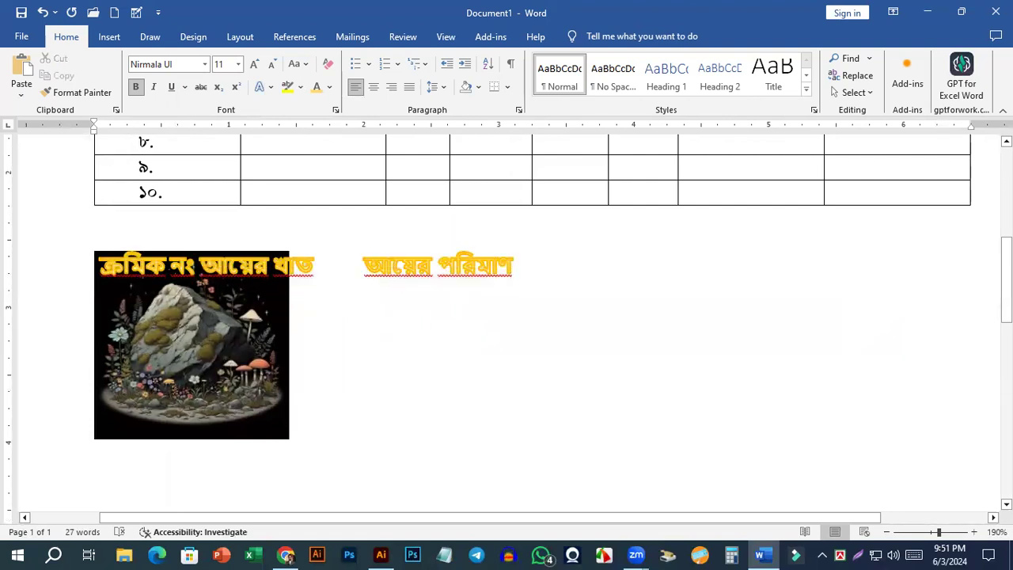
key("Return")
left_click(278, 274)
left_click(104, 267)
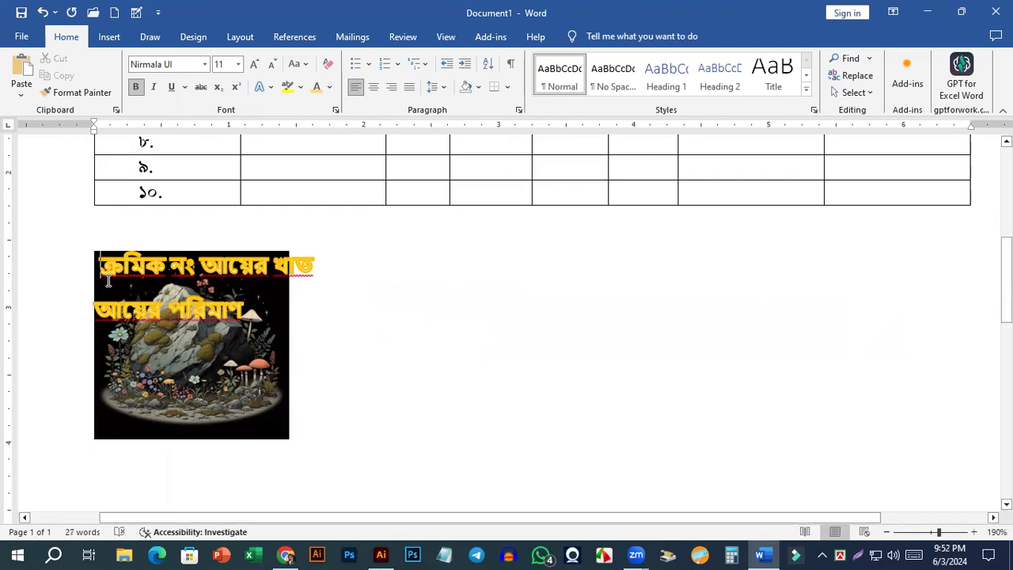
key("BackSpace")
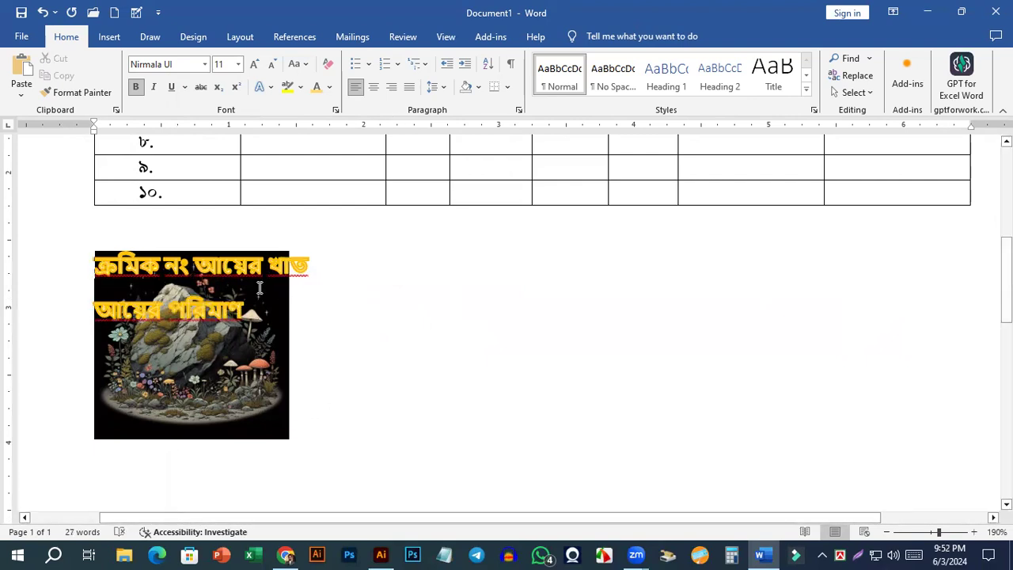
Change the rock picture's text wrapping to Through.
left_click_drag(324, 274, 80, 306)
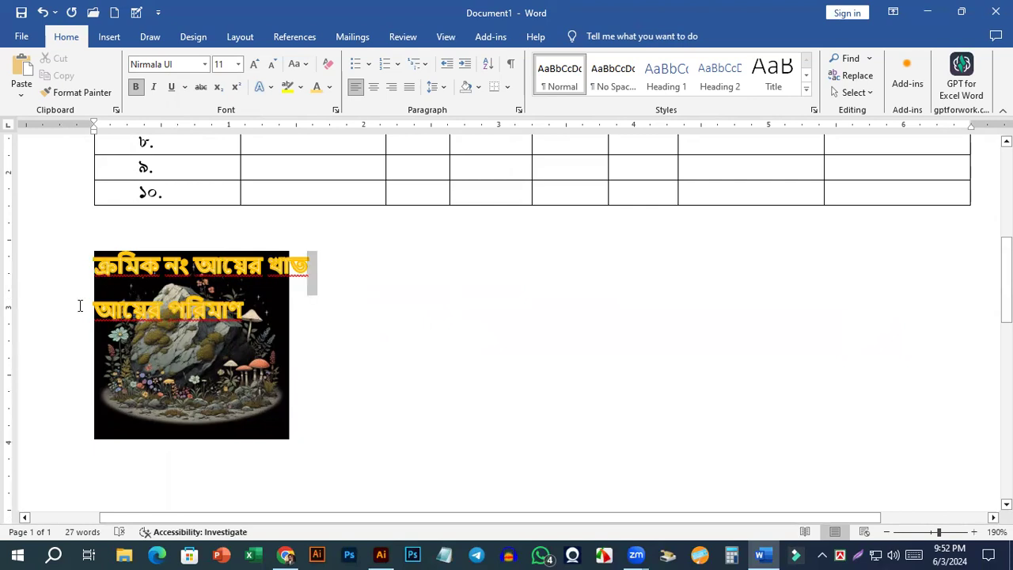
left_click(277, 356)
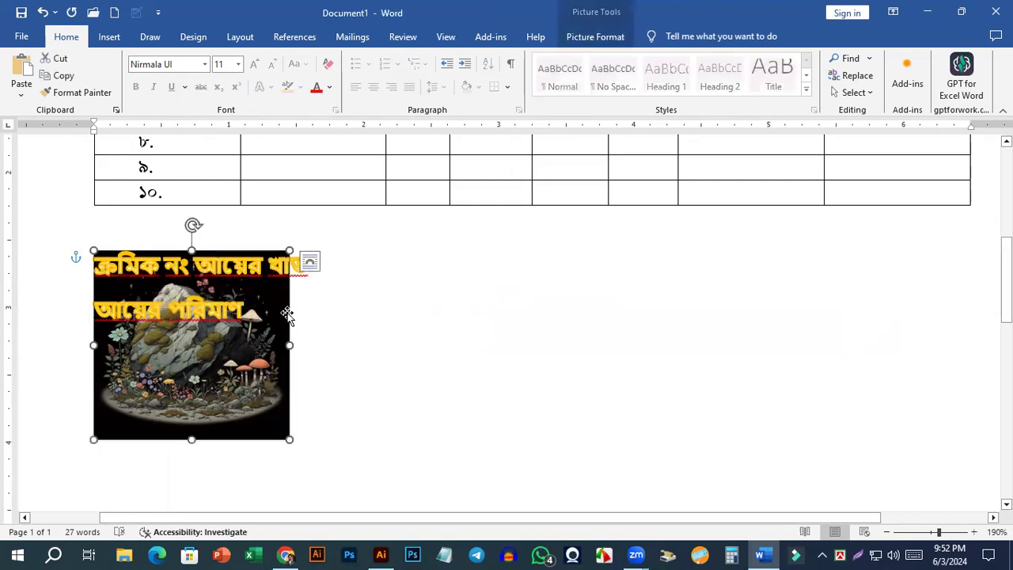
left_click(310, 261)
left_click(420, 368)
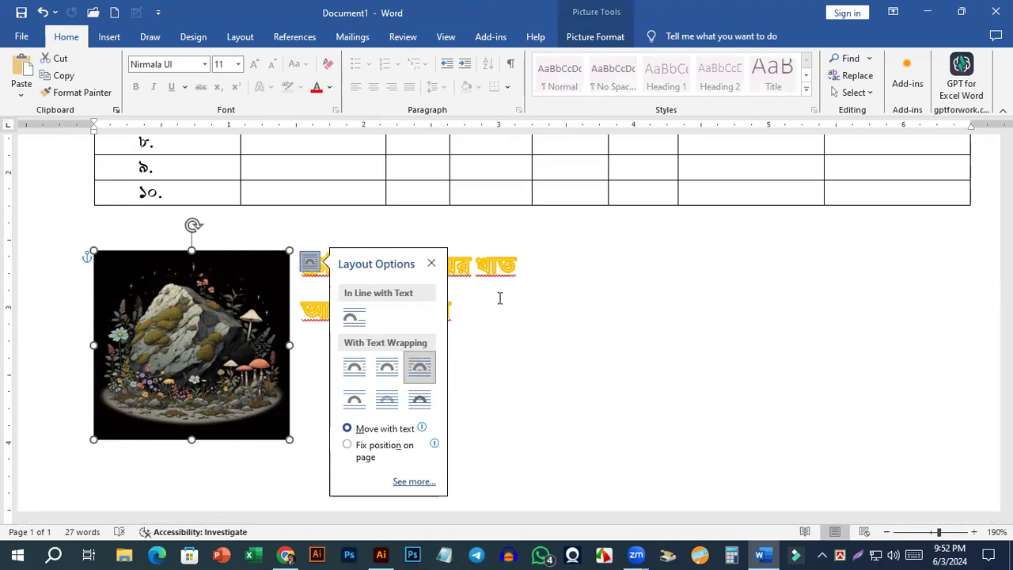
left_click(535, 269)
left_click_drag(536, 269, 90, 256)
left_click(346, 334)
Delete the Bengali text and the rock picture below the table, and add two blank lines there.
left_click(84, 329)
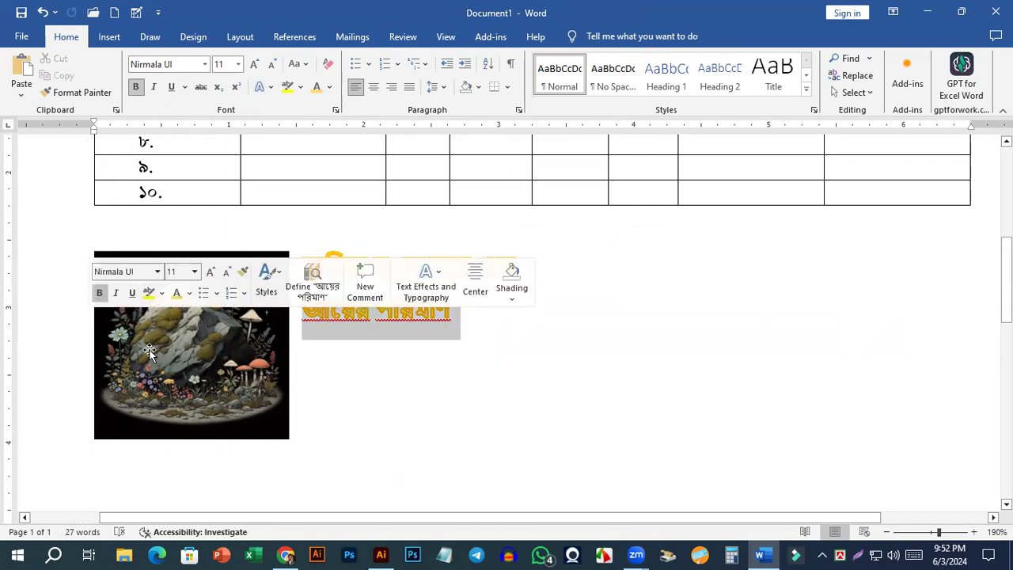
left_click(110, 271)
key("Delete")
key("ctrl+shift+End")
key("Delete")
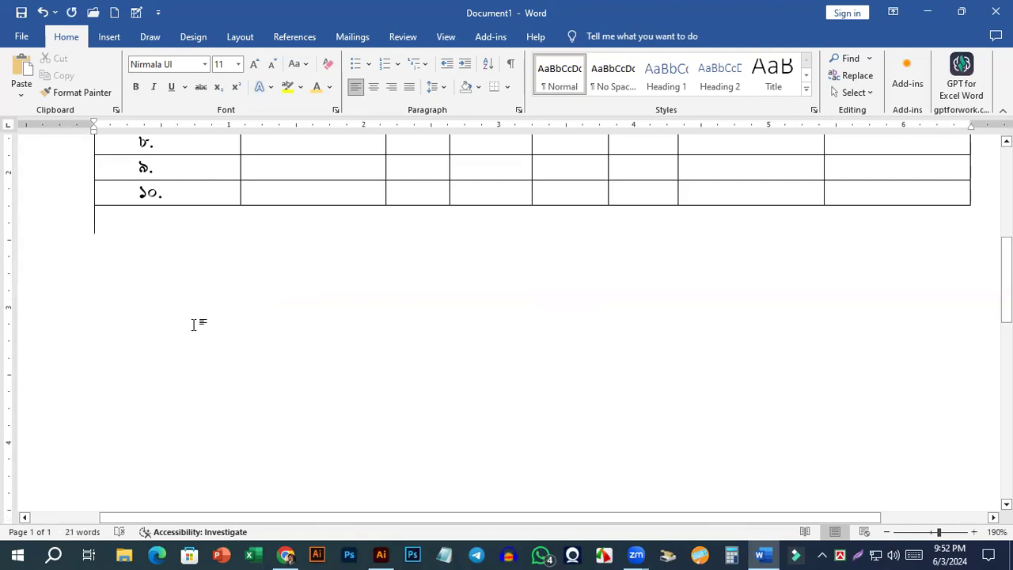
key("Return")
key("Return")
Search the online pictures for "Bangladesh flug".
left_click(110, 38)
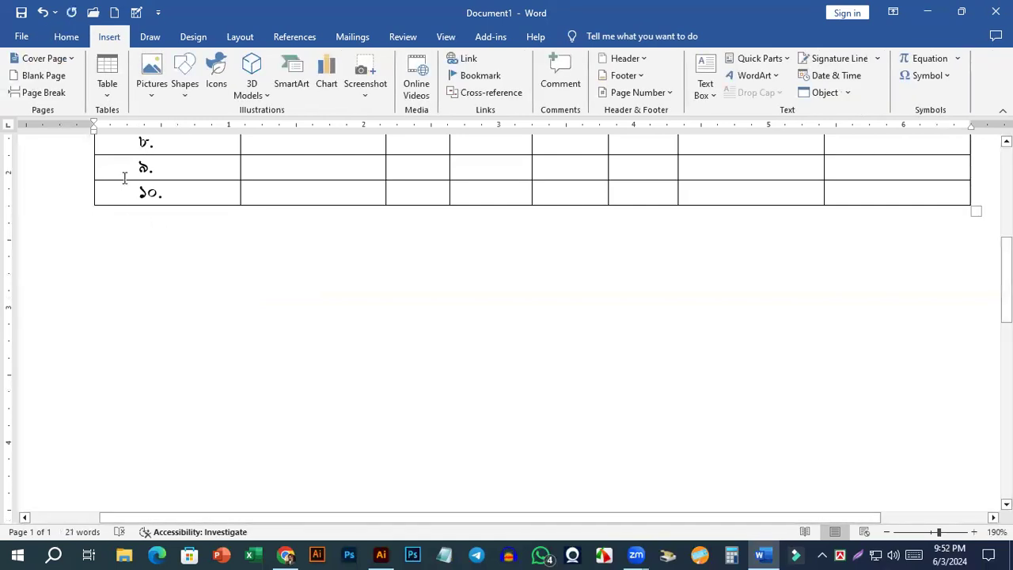
left_click(158, 94)
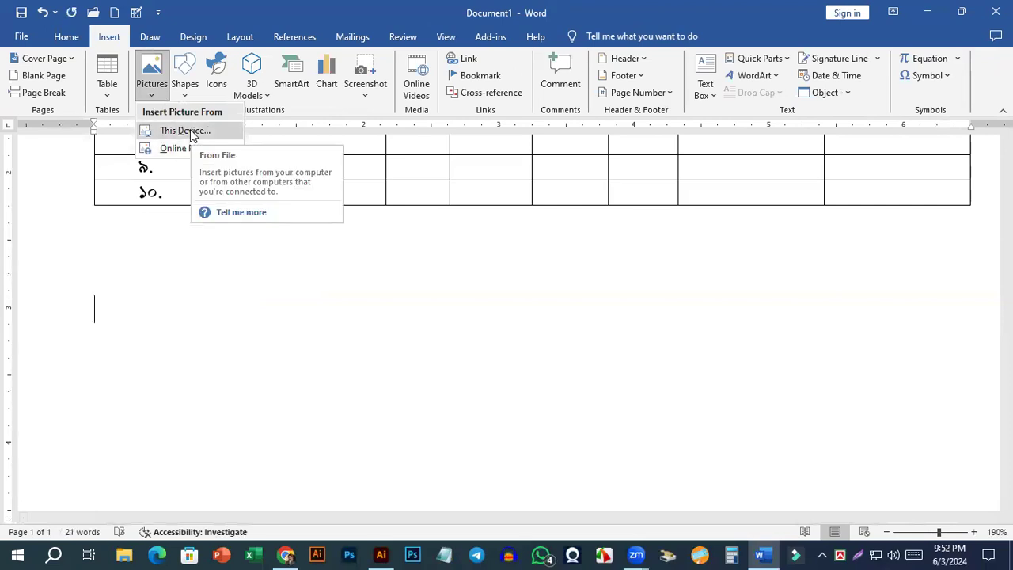
left_click(175, 150)
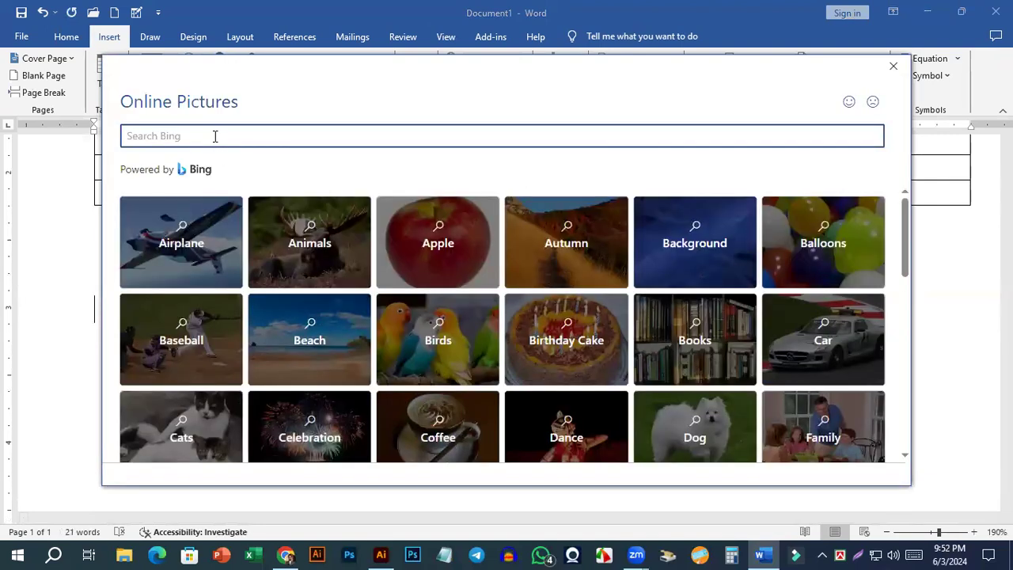
type("BA")
key("Return")
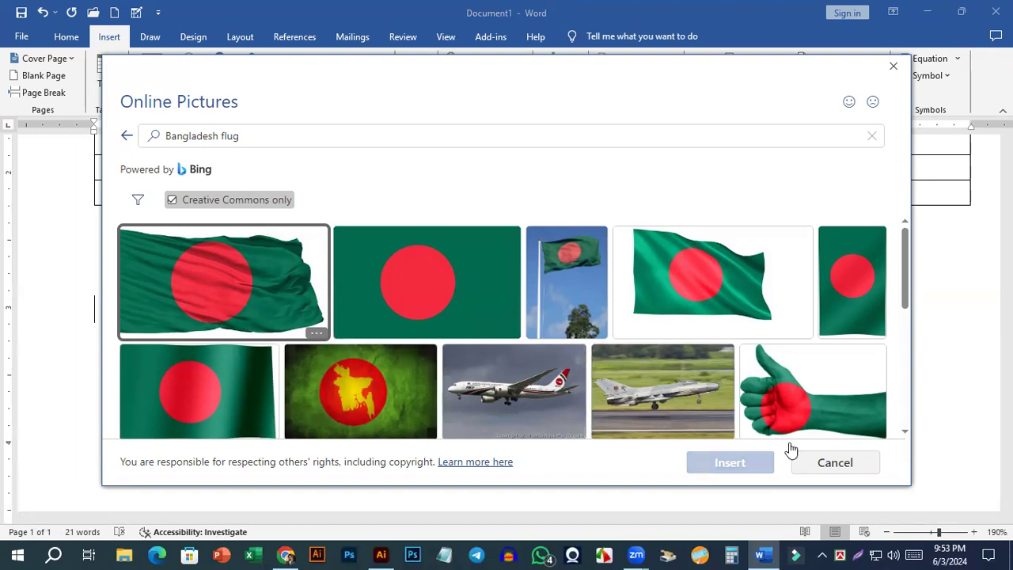
Insert the search result showing the Bangladesh flag on a white pole with a tree below it.
scroll(529, 362, "down", 5)
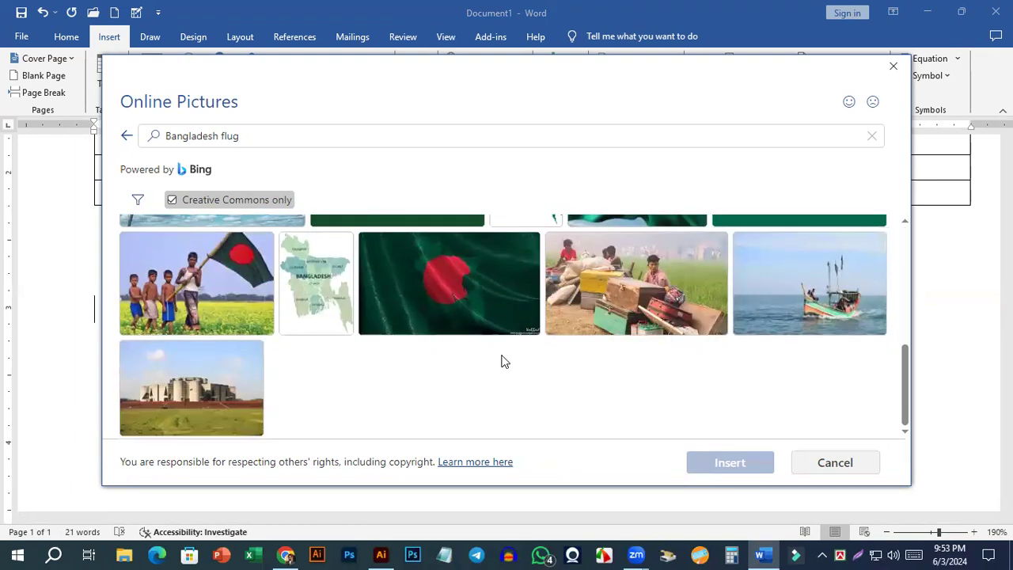
scroll(329, 394, "up", 6)
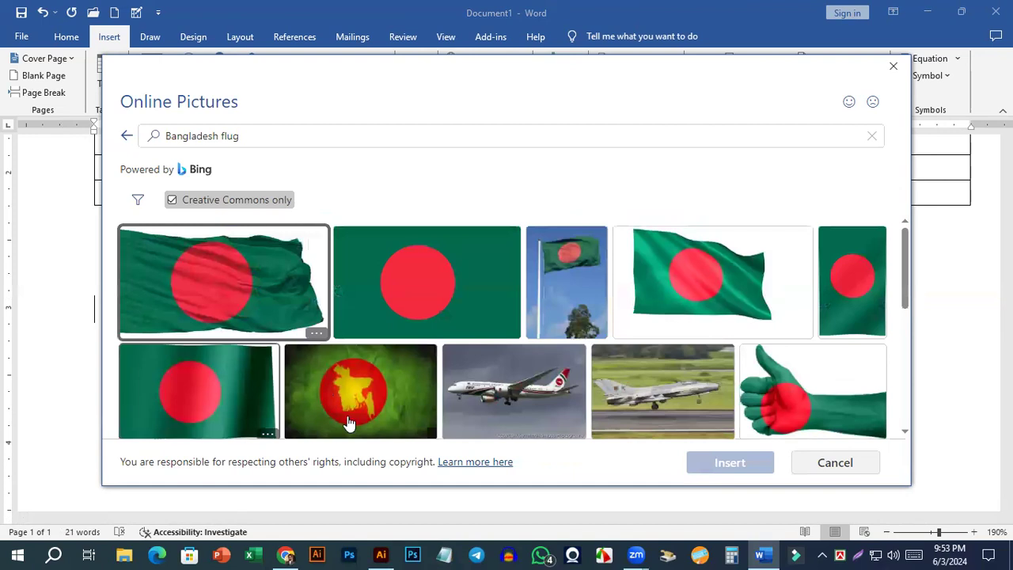
scroll(333, 394, "down", 1)
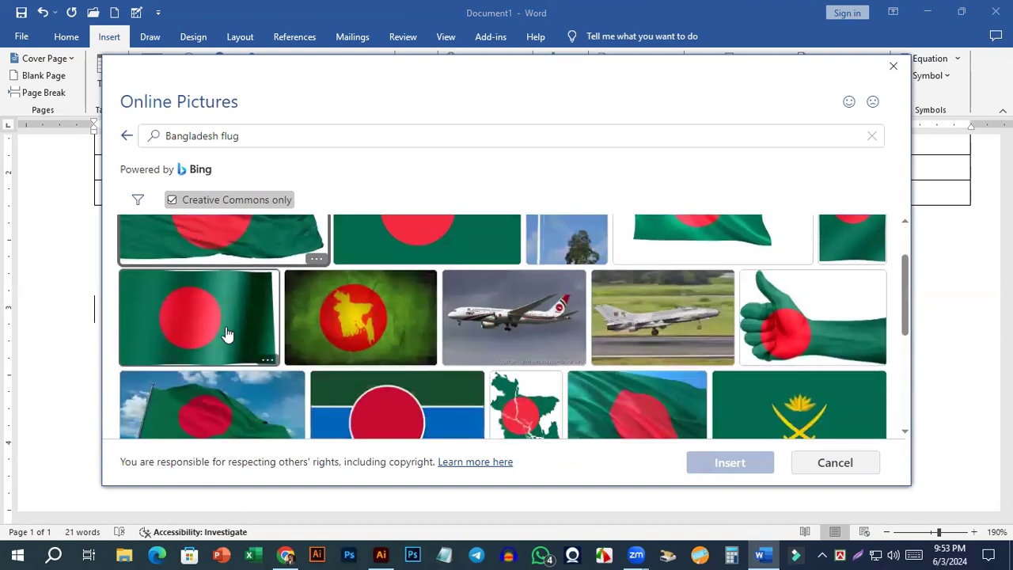
scroll(506, 388, "up", 1)
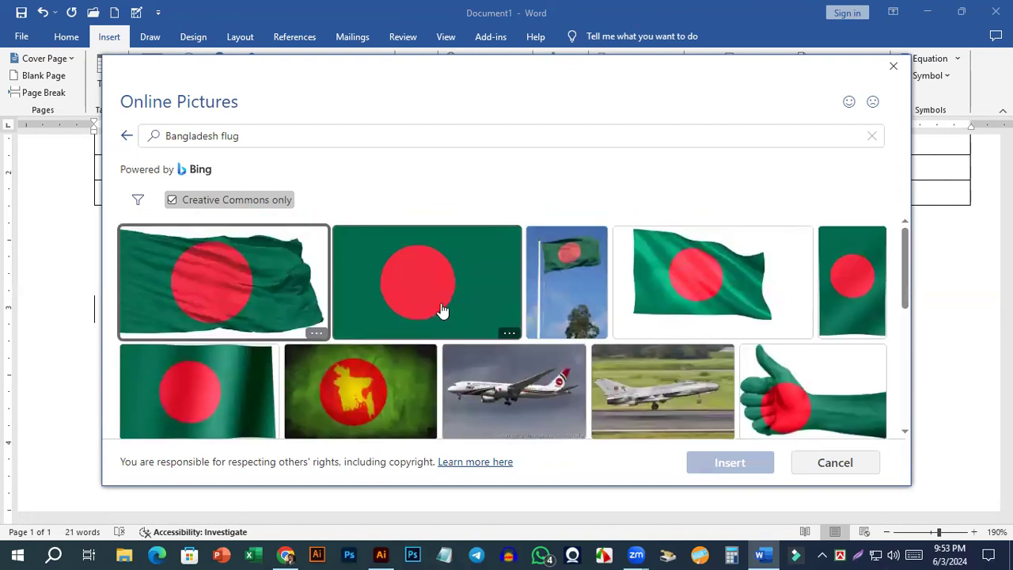
scroll(441, 312, "down", 1)
scroll(475, 333, "up", 1)
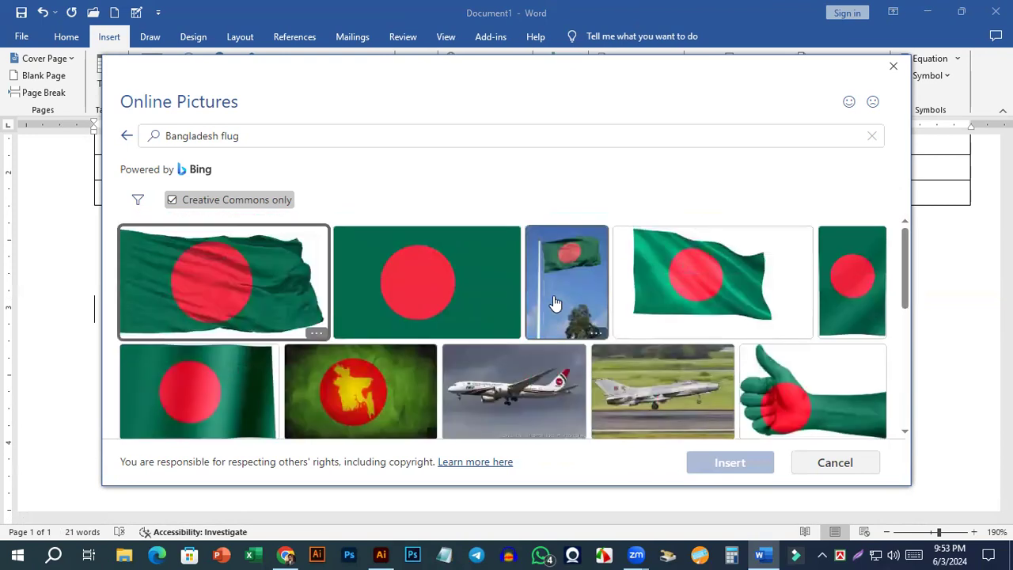
left_click(556, 299)
left_click(742, 463)
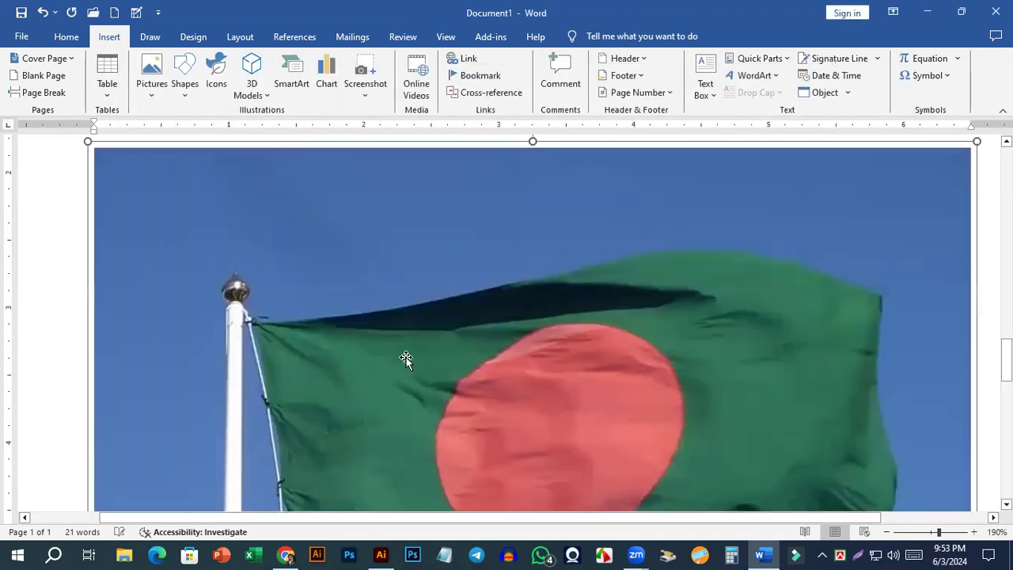
Shrink the flag picture to about 3.66" high and 2.76" wide.
scroll(416, 328, "down", 9)
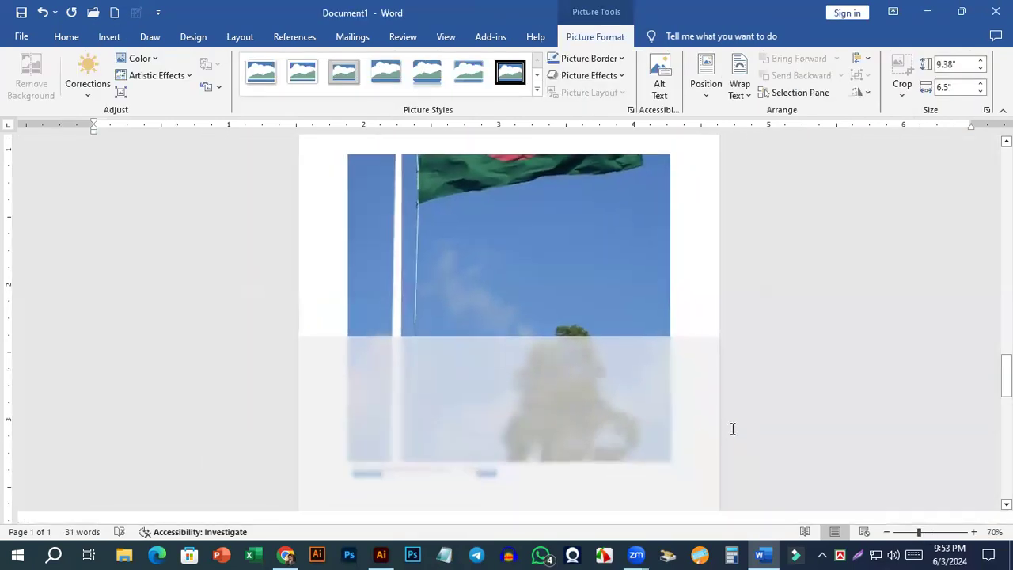
left_click_drag(642, 479, 475, 463)
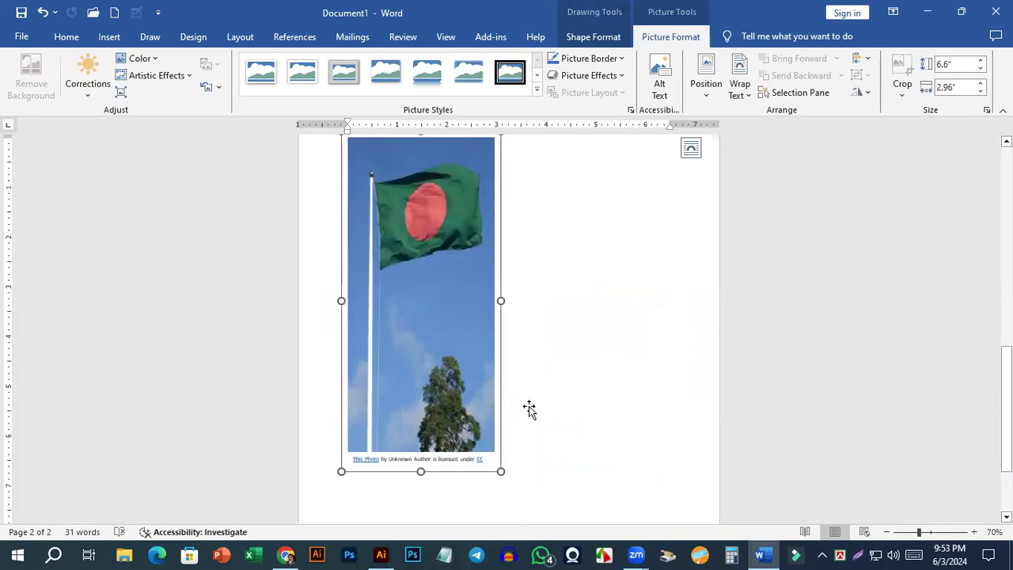
key("ctrl+z")
left_click_drag(677, 482, 487, 207)
scroll(531, 343, "up", 10)
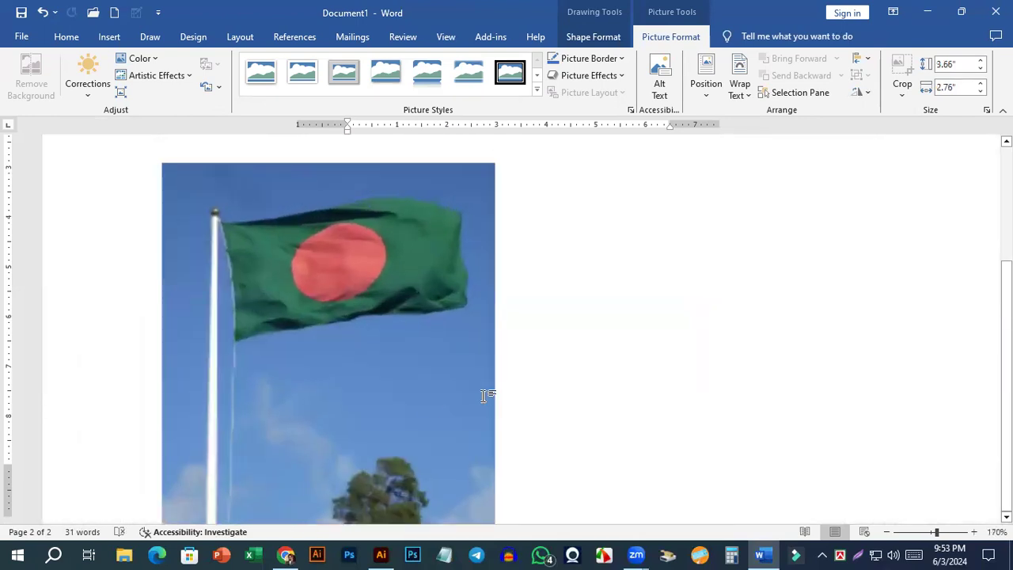
scroll(296, 362, "down", 4)
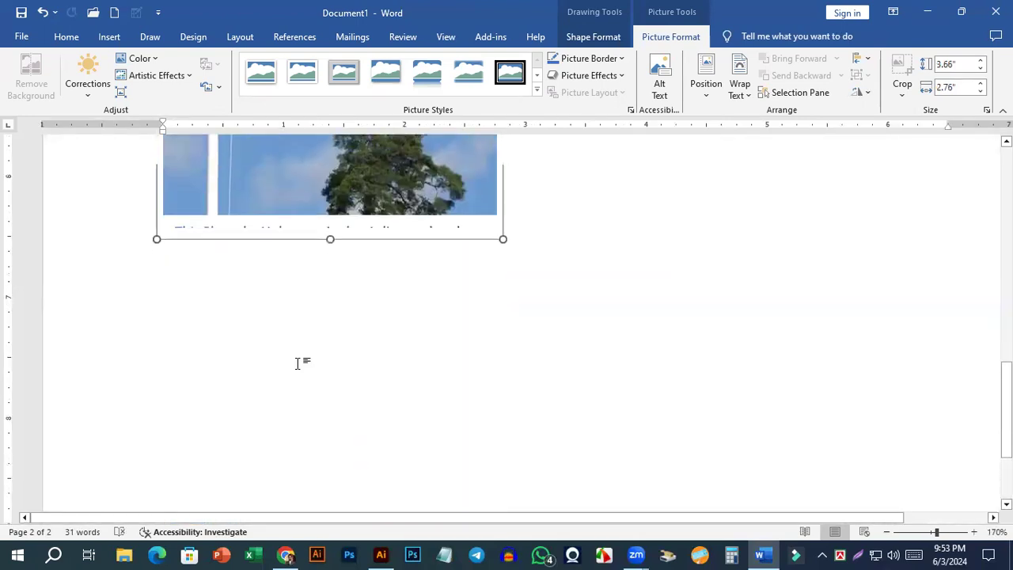
scroll(273, 350, "up", 4)
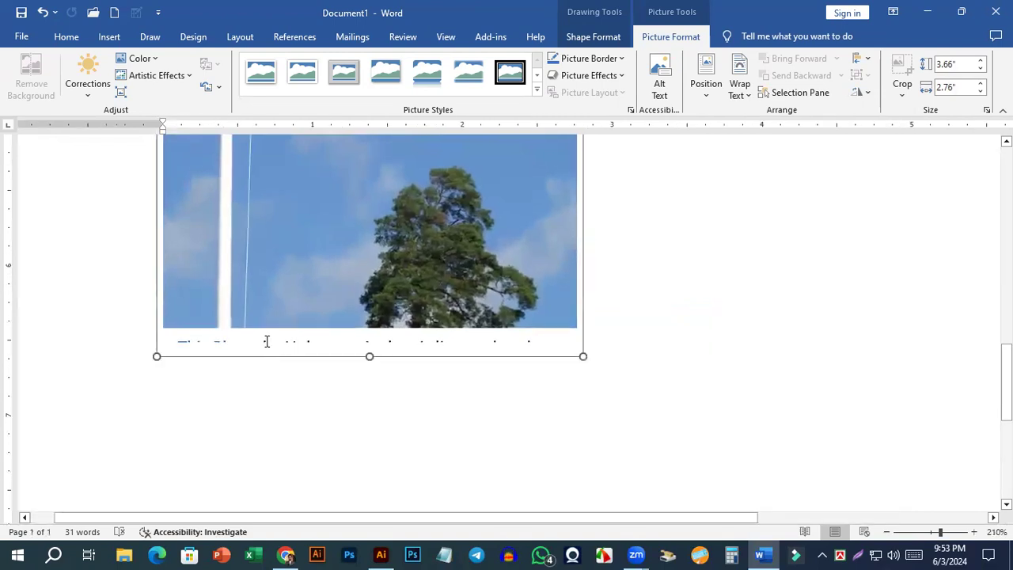
Enlarge the flag picture to about 4.21" high and 3.15" wide, and clear the attribution caption text beneath it.
left_click_drag(582, 356, 641, 438)
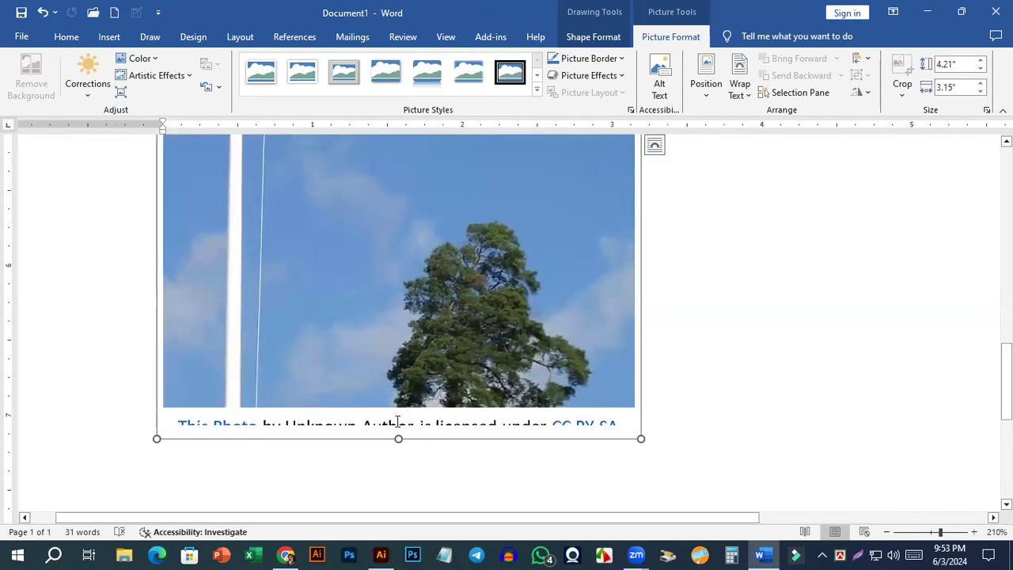
left_click(398, 424)
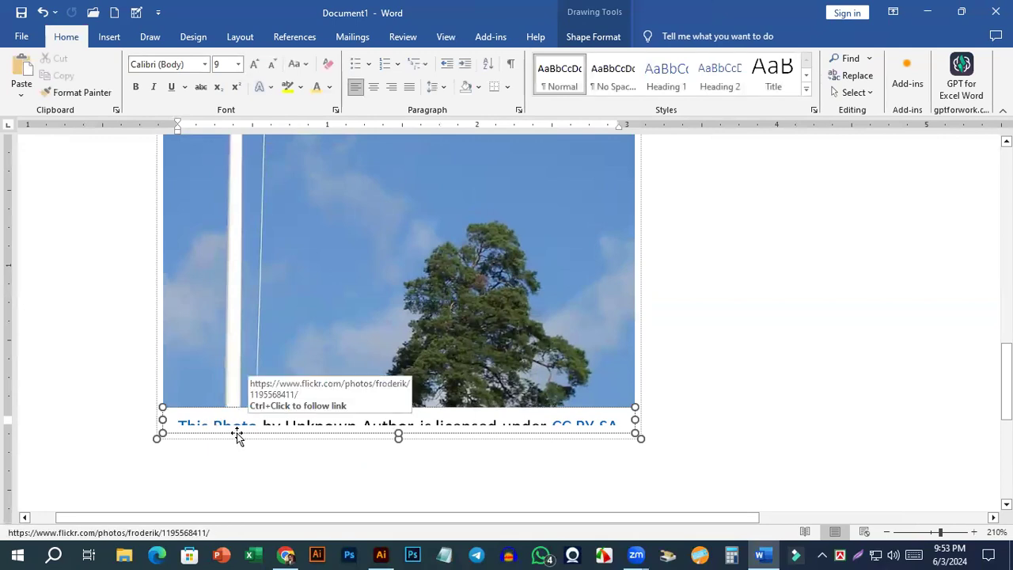
key("ctrl+a")
key("Delete")
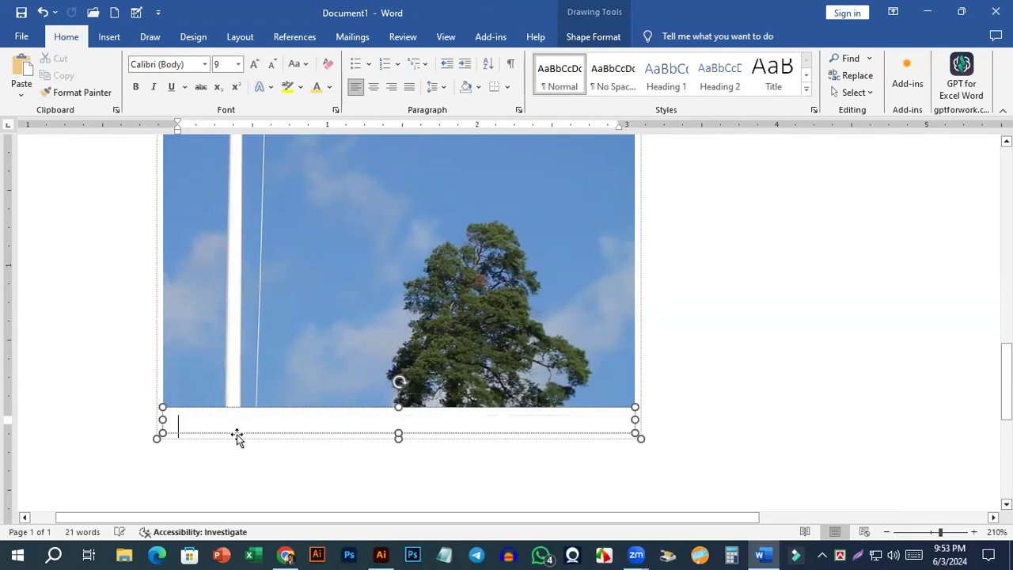
Remove the empty caption box from beneath the flag picture, keeping only the picture itself.
left_click_drag(238, 437, 419, 437)
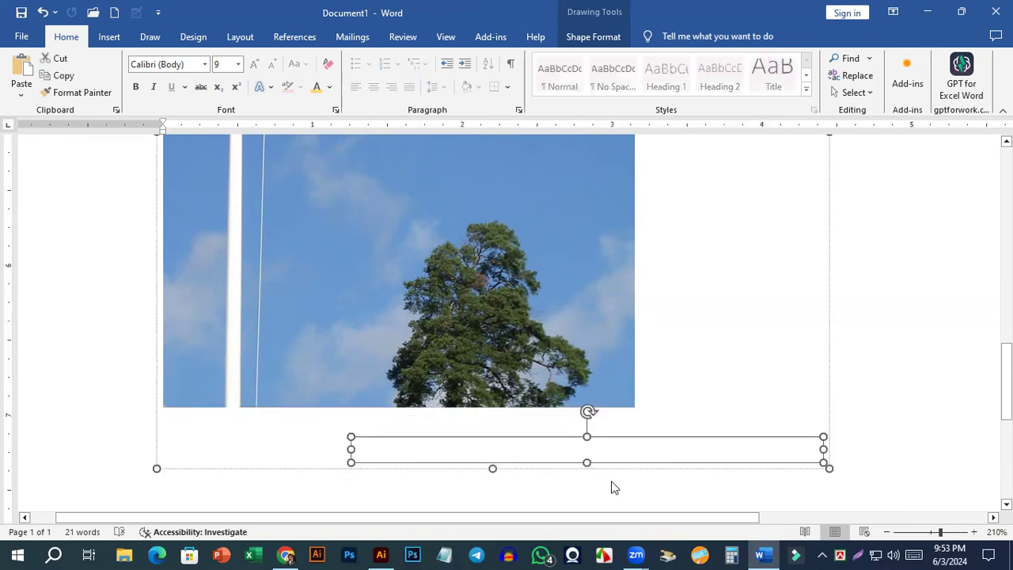
key("ctrl+z")
key("ctrl+z")
scroll(701, 285, "down", 6)
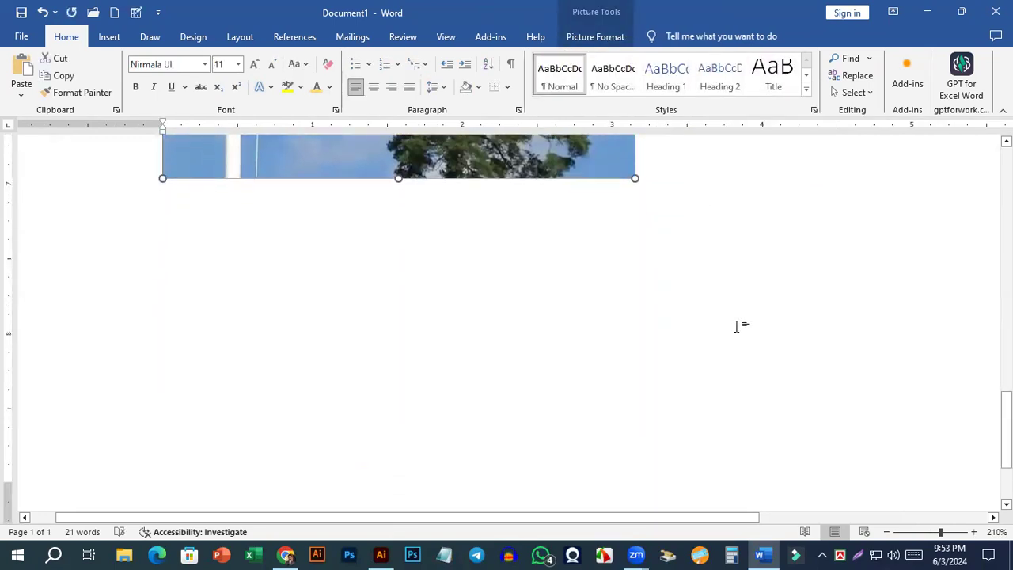
left_click(736, 326)
scroll(516, 407, "up", 5)
left_click(501, 359)
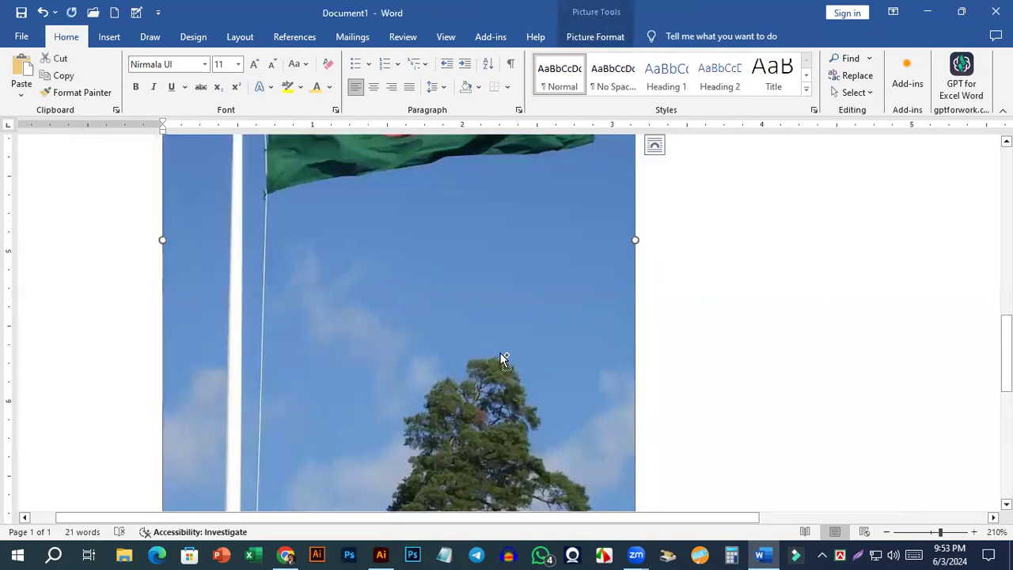
scroll(501, 358, "down", 9, "ctrl")
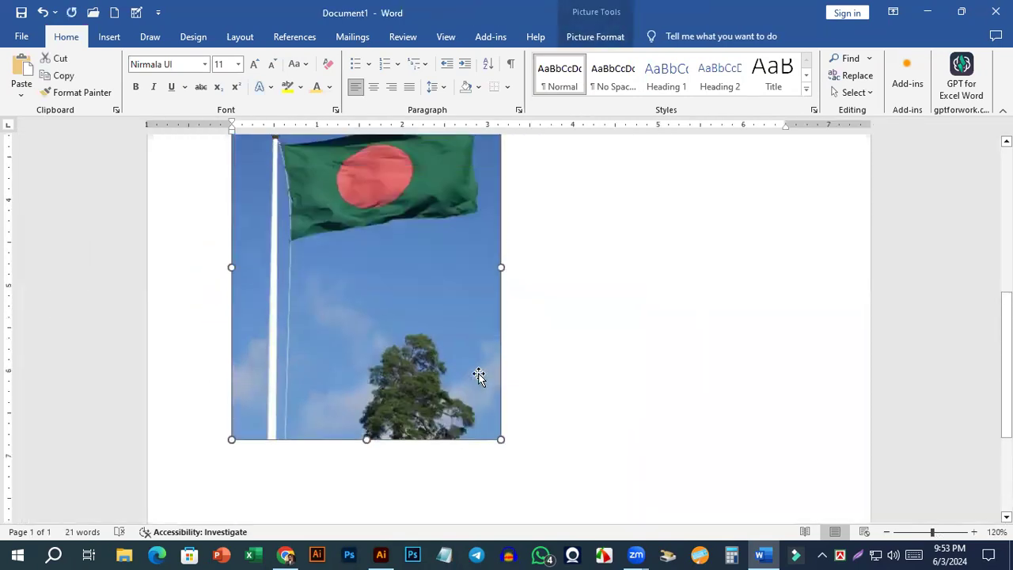
scroll(433, 340, "up", 1)
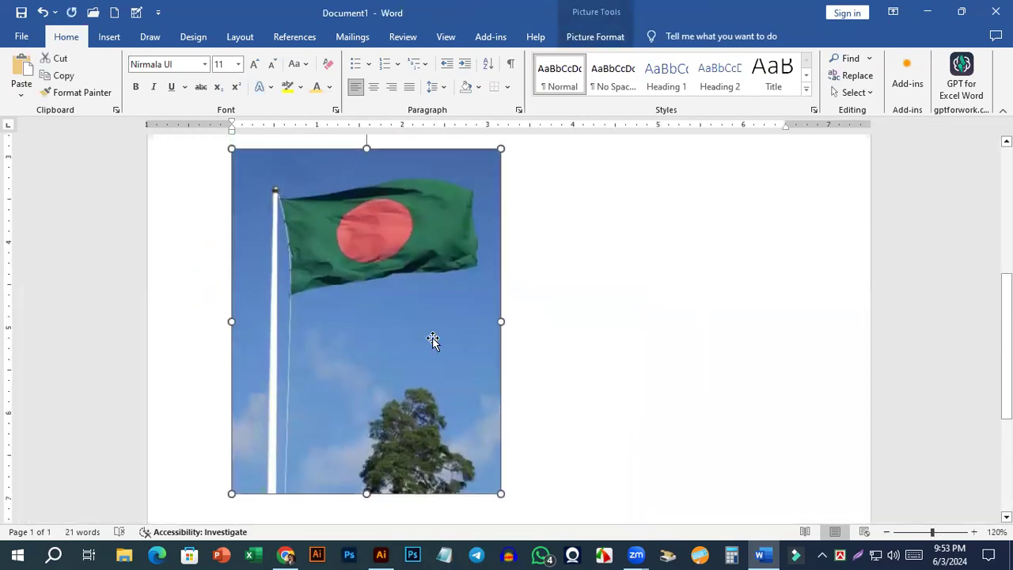
Reduce the flag picture's color saturation to the lowest preset, turning it grayscale.
double_click(394, 303)
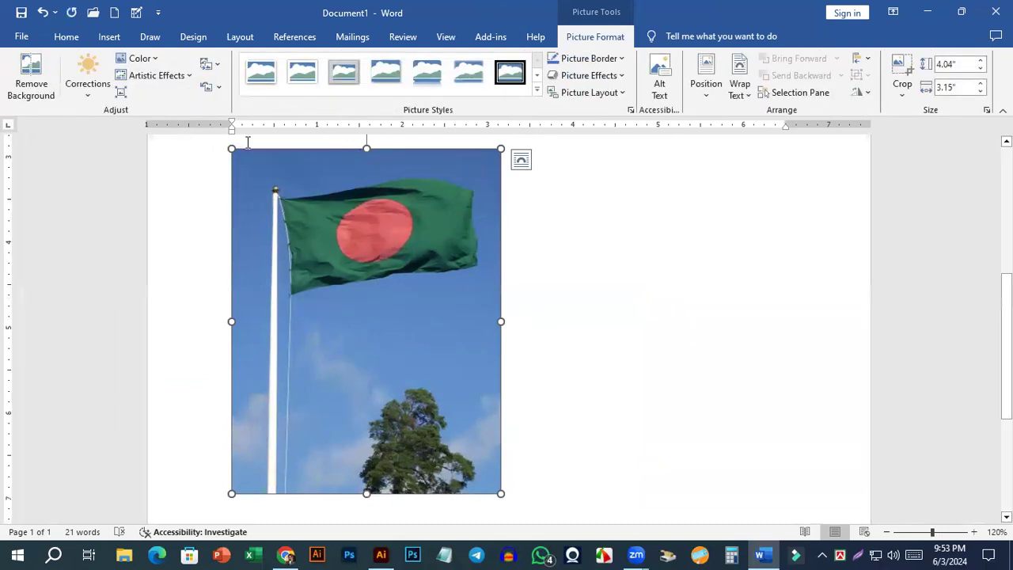
left_click(140, 59)
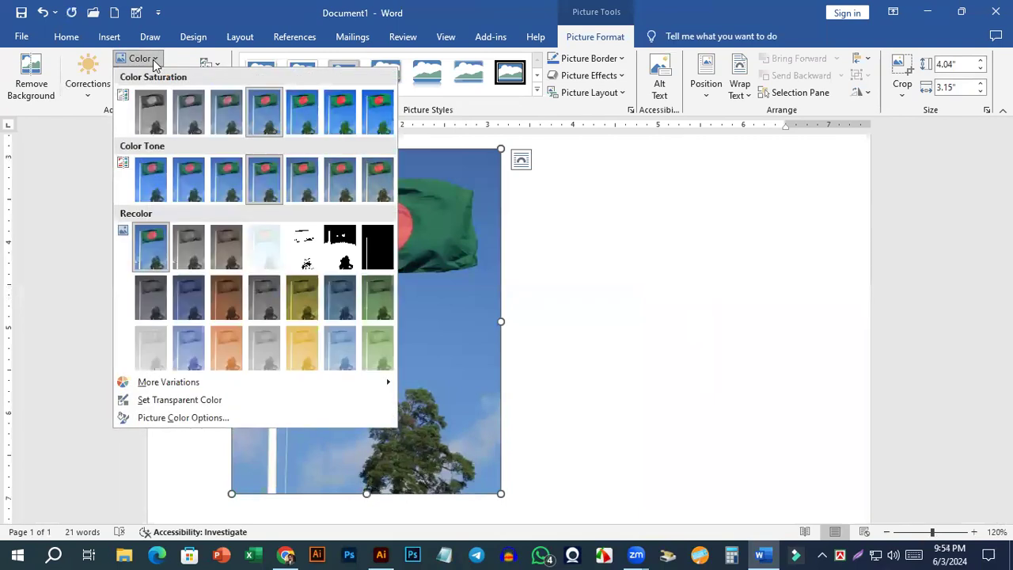
left_click(155, 108)
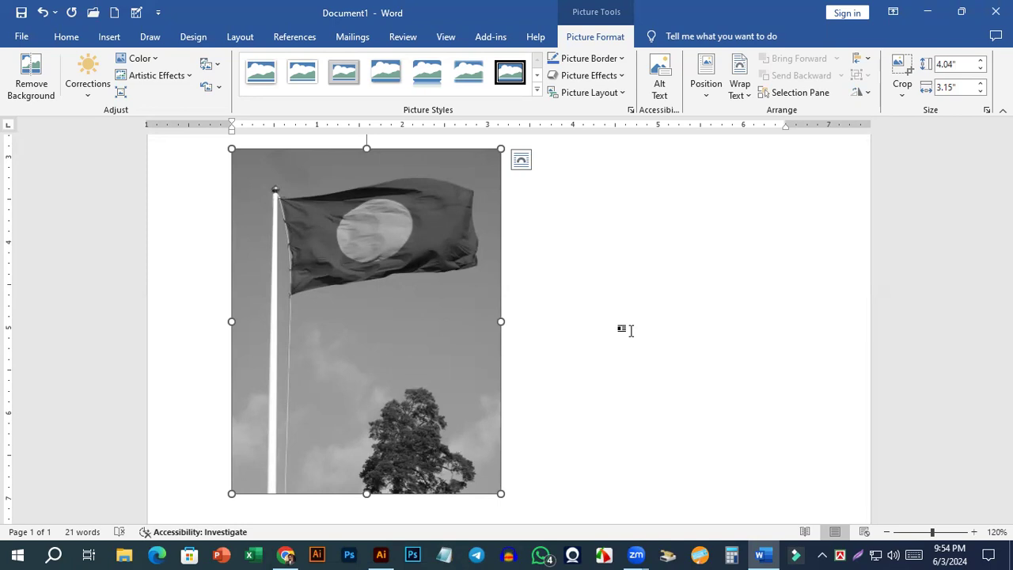
Recolor the flag picture with the brownish sepia preset.
left_click(158, 60)
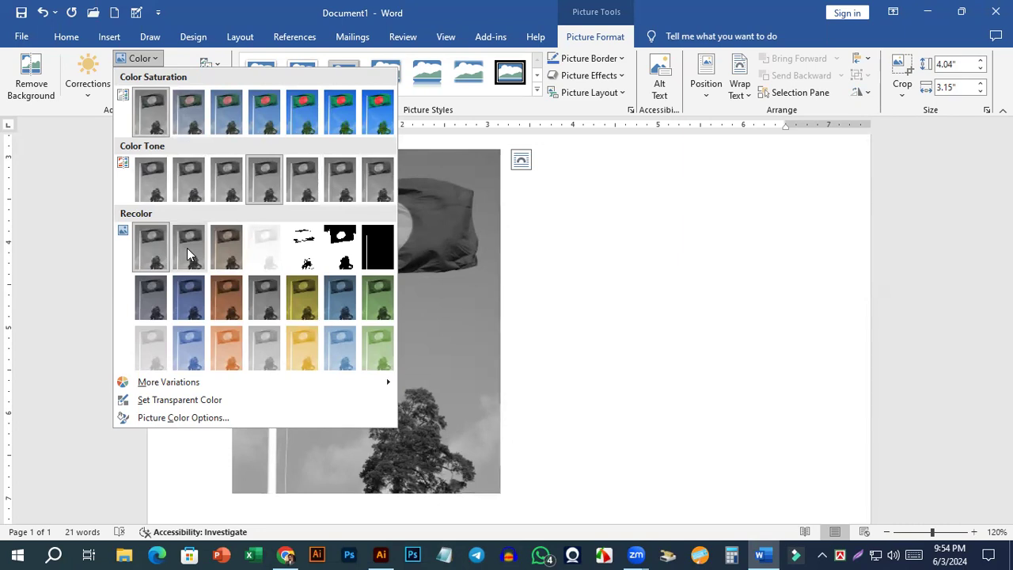
left_click(224, 250)
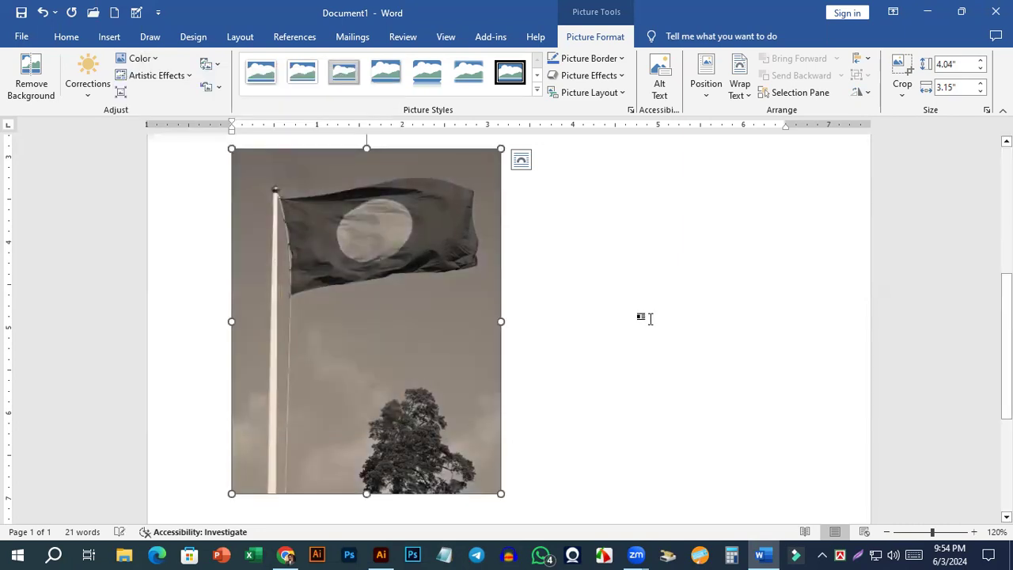
left_click(649, 318)
double_click(312, 232)
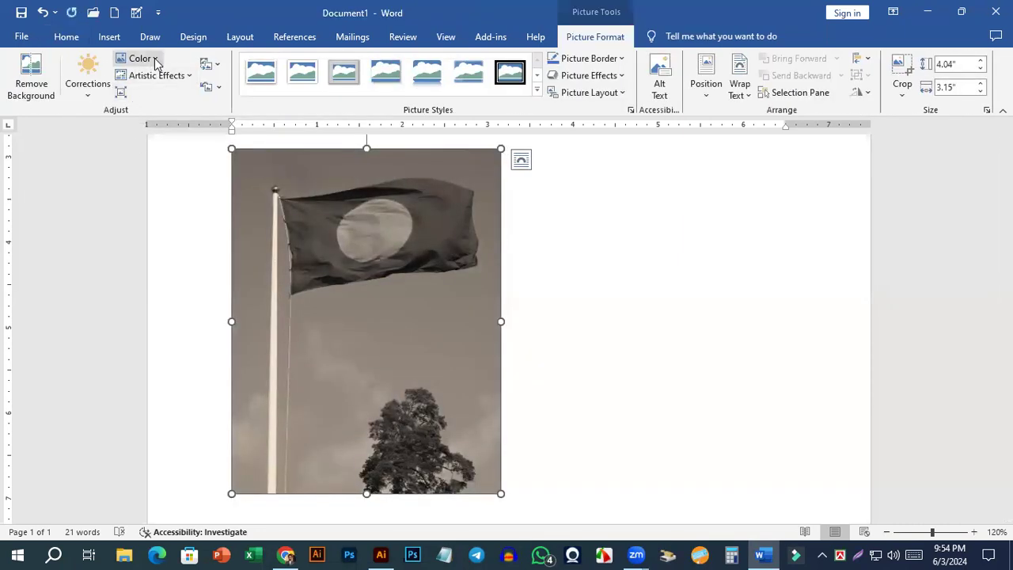
Undo the recolor and the saturation change on the flag picture.
left_click(139, 58)
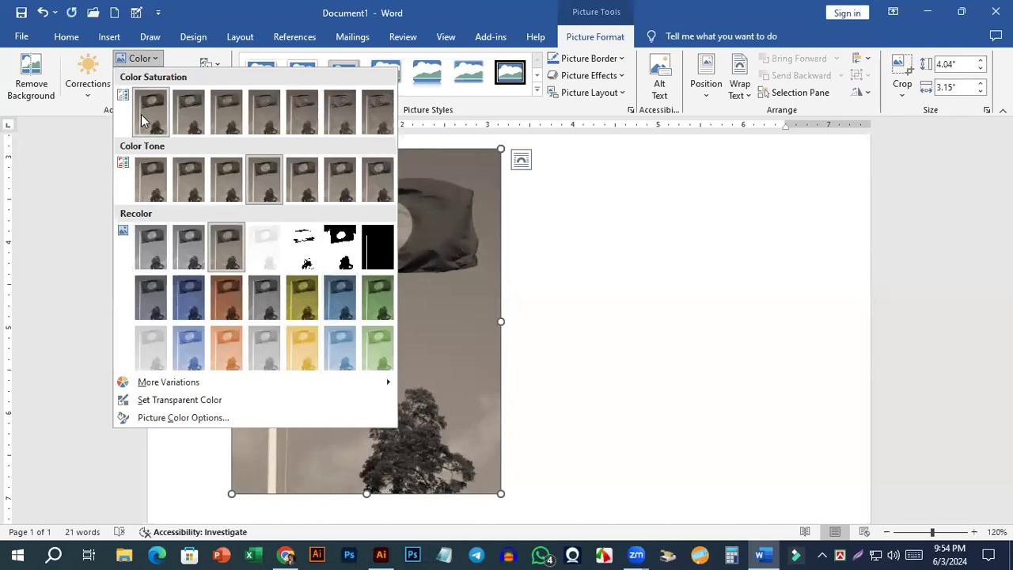
left_click(564, 252)
key("ctrl+z")
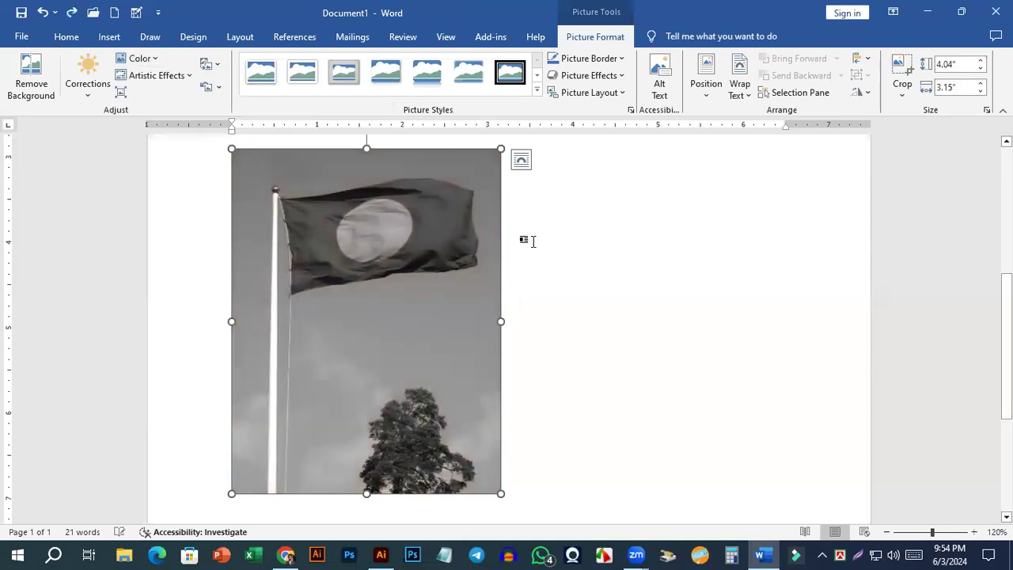
key("ctrl+z")
left_click(545, 262)
left_click(407, 215)
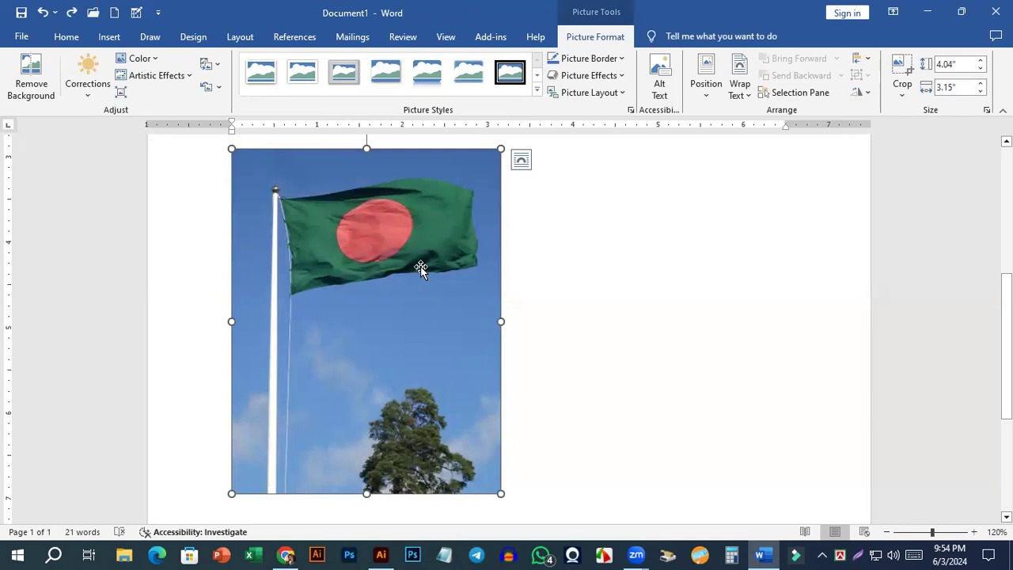
Remove the background from the picture so only the flag cloth is kept, and keep the changes.
left_click(94, 93)
left_click(390, 264)
left_click(40, 80)
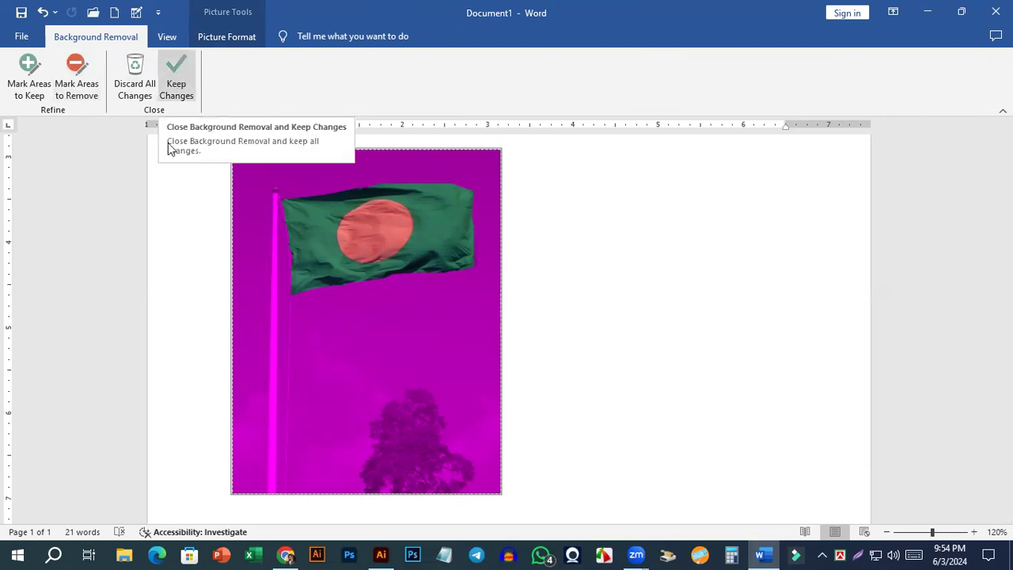
left_click(85, 82)
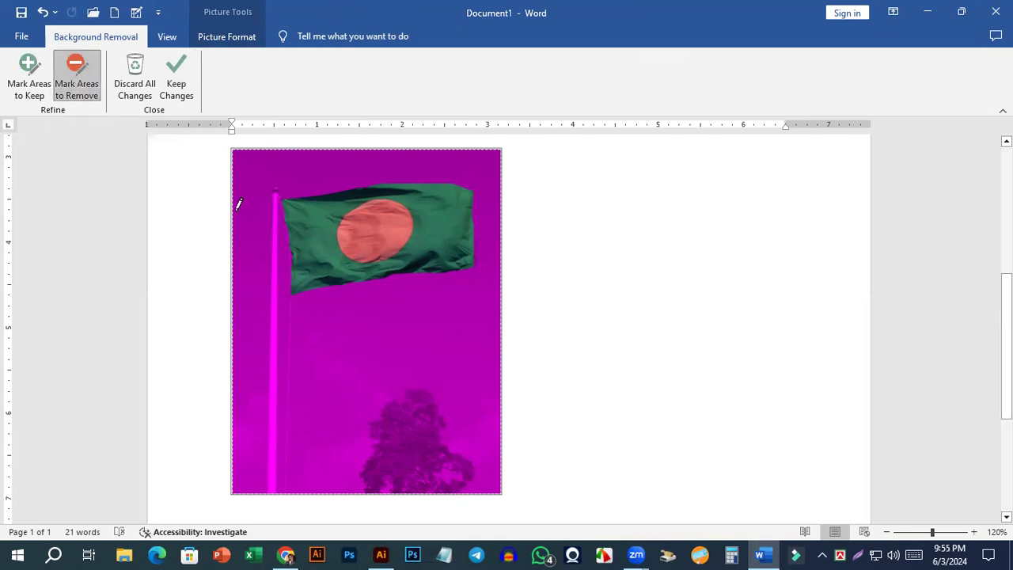
left_click(182, 80)
Delete the flag picture from the page.
left_click(586, 304)
left_click(375, 247)
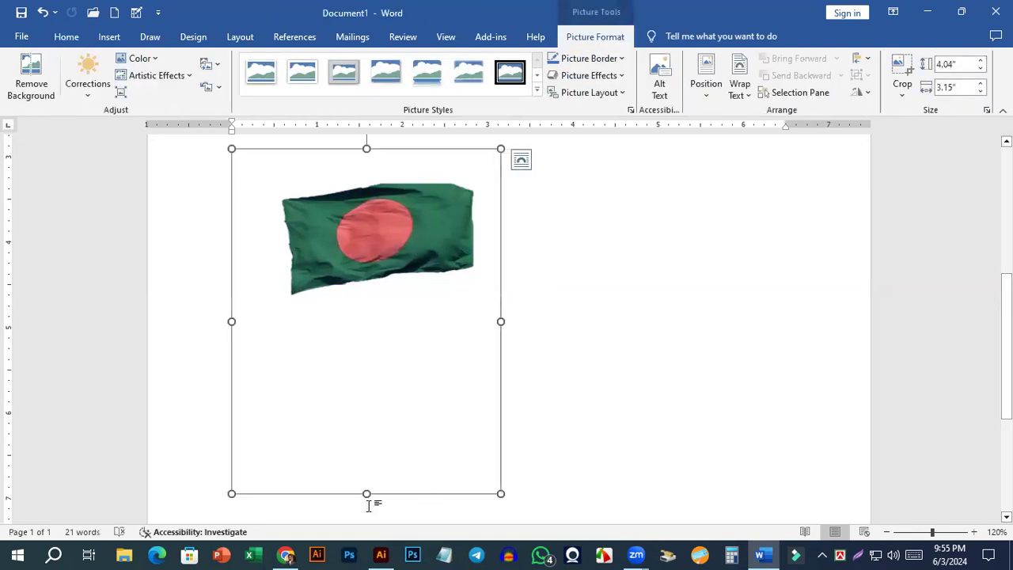
key("Delete")
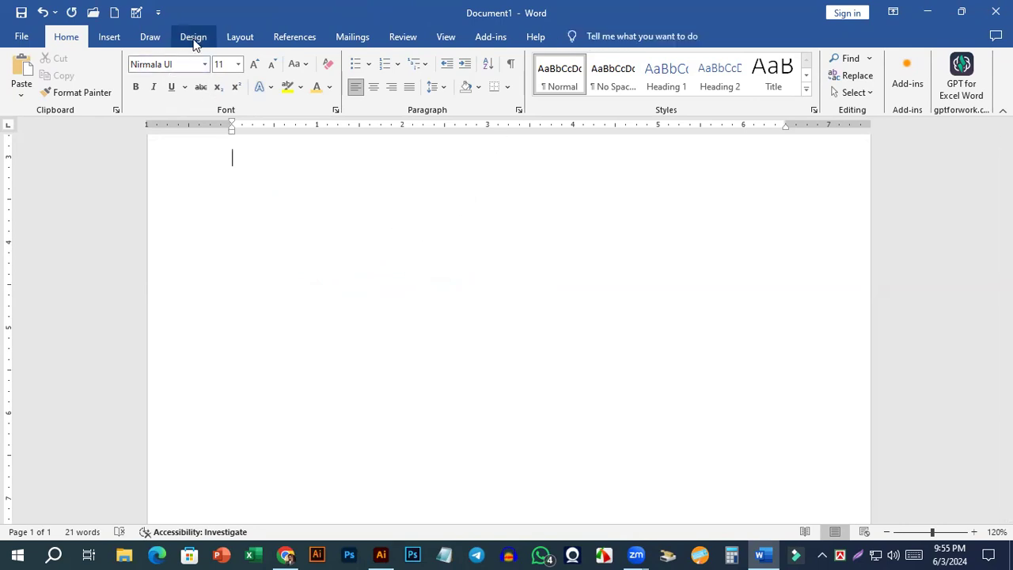
Insert a right block arrow shape about 0.77" high and 0.84" wide in the blank area below the table.
left_click(111, 38)
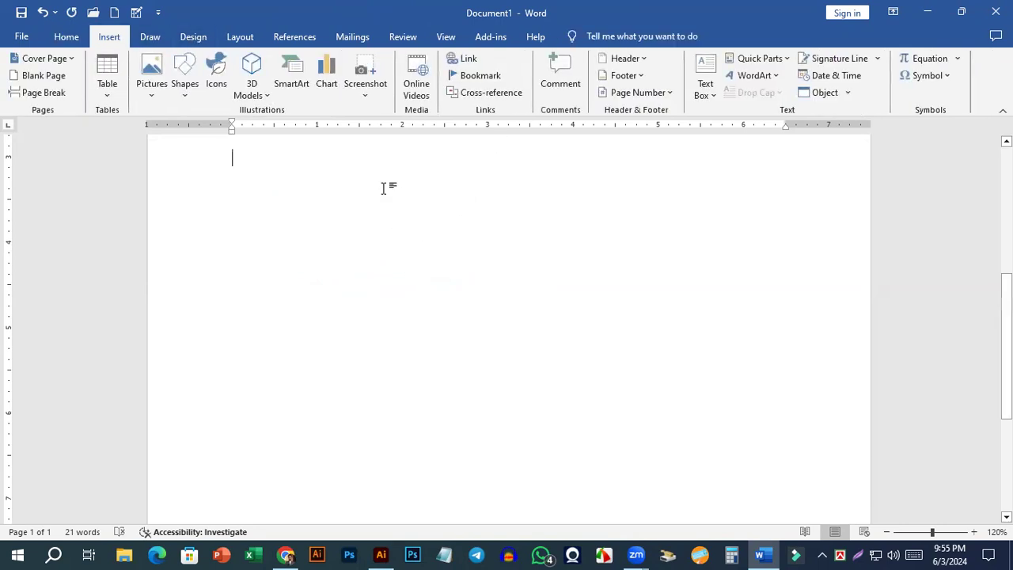
left_click(186, 96)
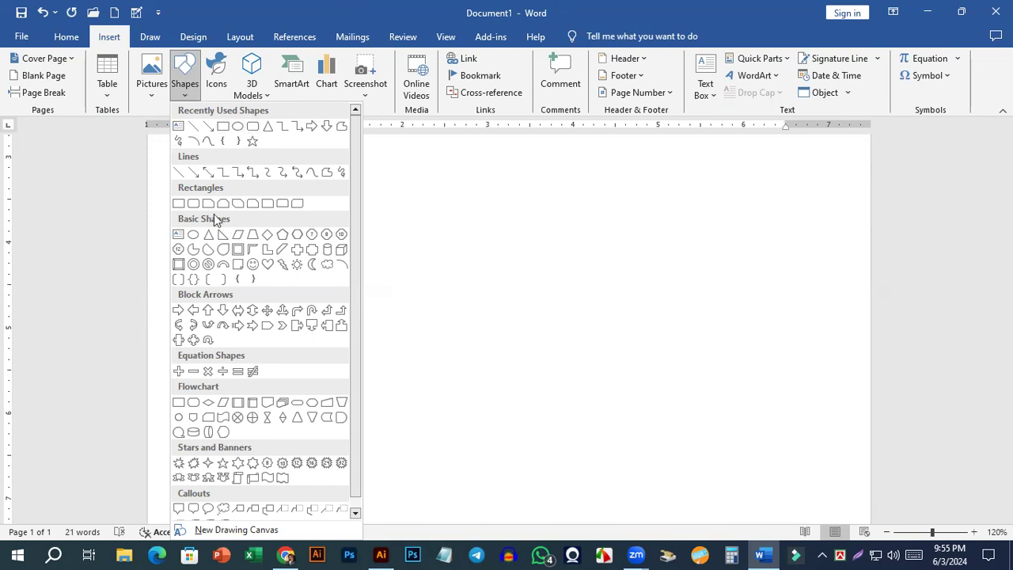
scroll(237, 358, "down", 1)
scroll(248, 396, "up", 1)
left_click(311, 126)
left_click_drag(242, 194, 314, 255)
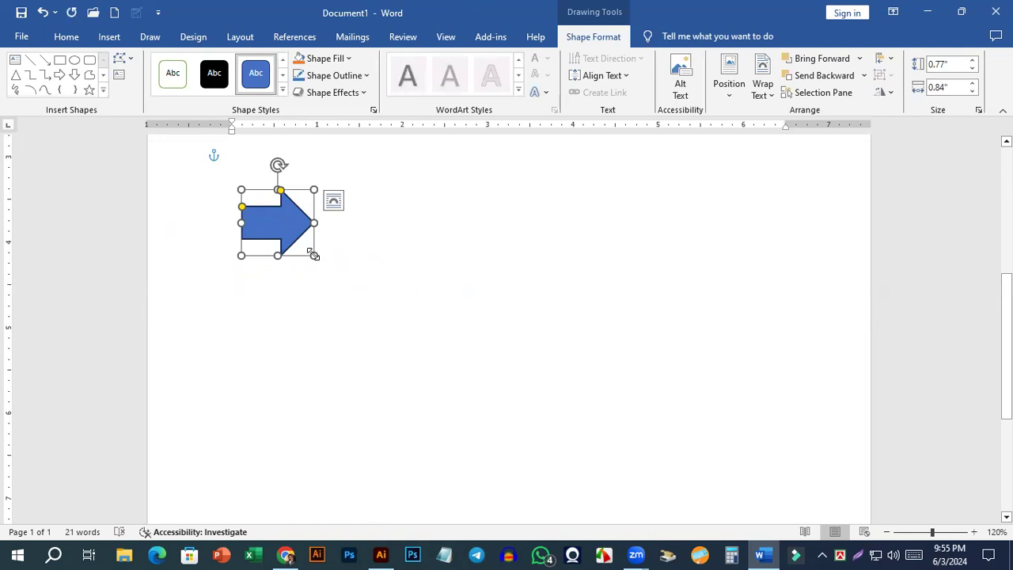
Rotate the block arrow to point upward and shorten it from its tail to about 0.5".
left_click_drag(277, 166, 225, 211)
left_click_drag(277, 258, 226, 222)
scroll(269, 266, "up", 4)
scroll(269, 266, "up", 4)
left_click(234, 255)
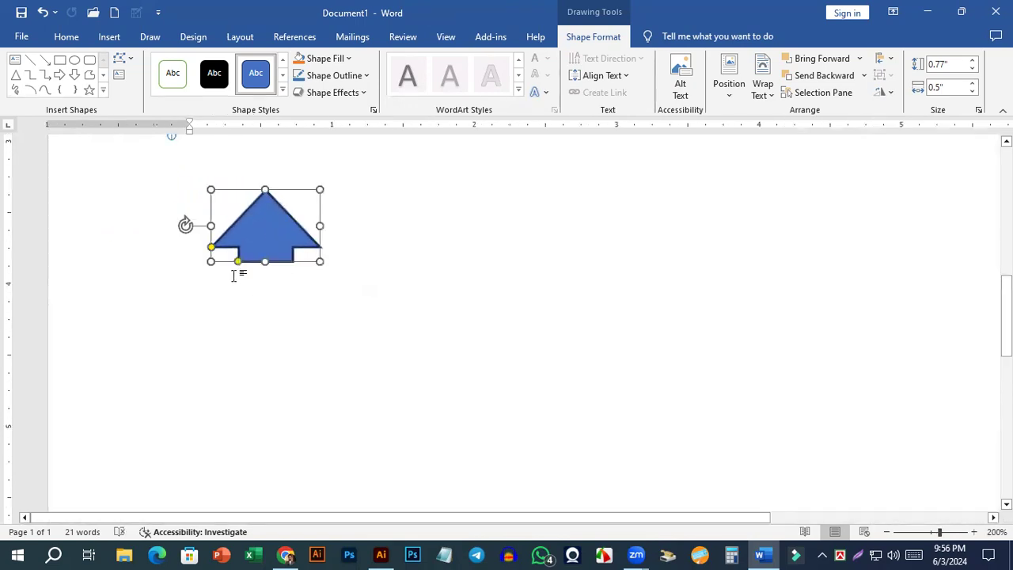
Reshape the upward arrow into a house about 0.77" by 0.62", with a wide body and a shallow roof with short eaves.
left_click_drag(211, 247, 265, 290)
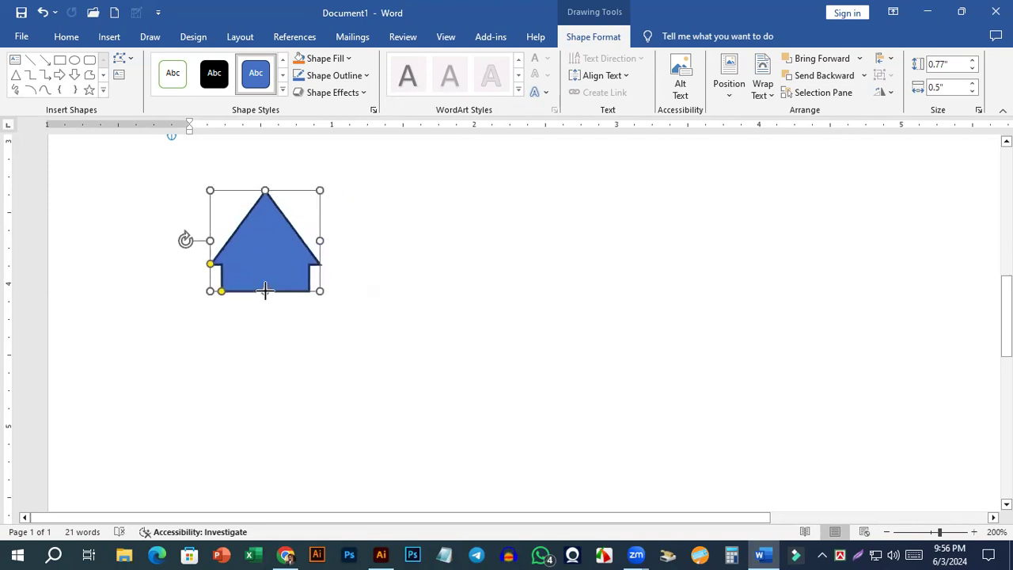
left_click_drag(211, 264, 209, 239)
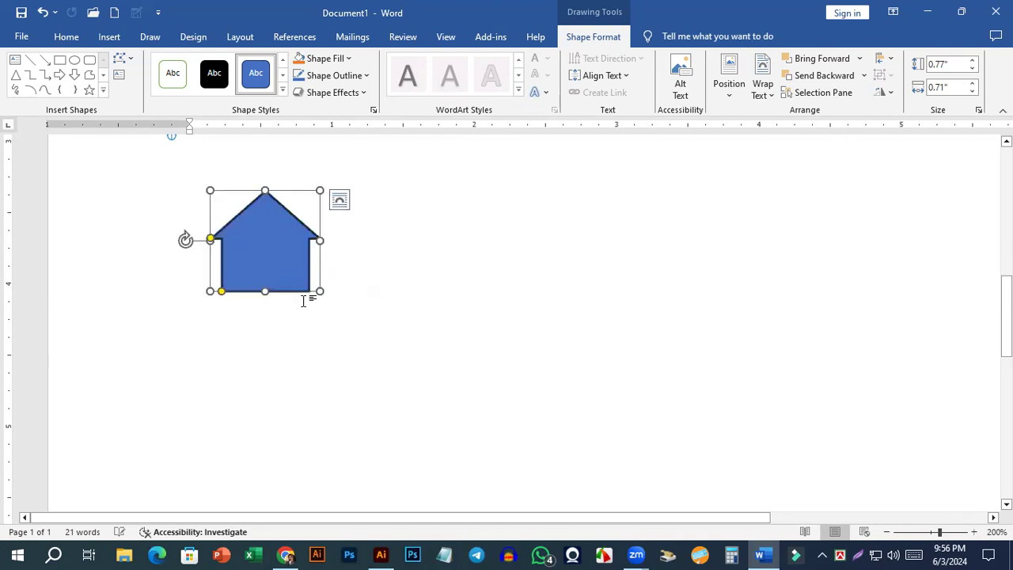
left_click_drag(221, 293, 276, 243)
left_click(388, 328)
left_click(342, 258)
Fill the house shape with the lighter blue theme color.
scroll(388, 264, "up", 7)
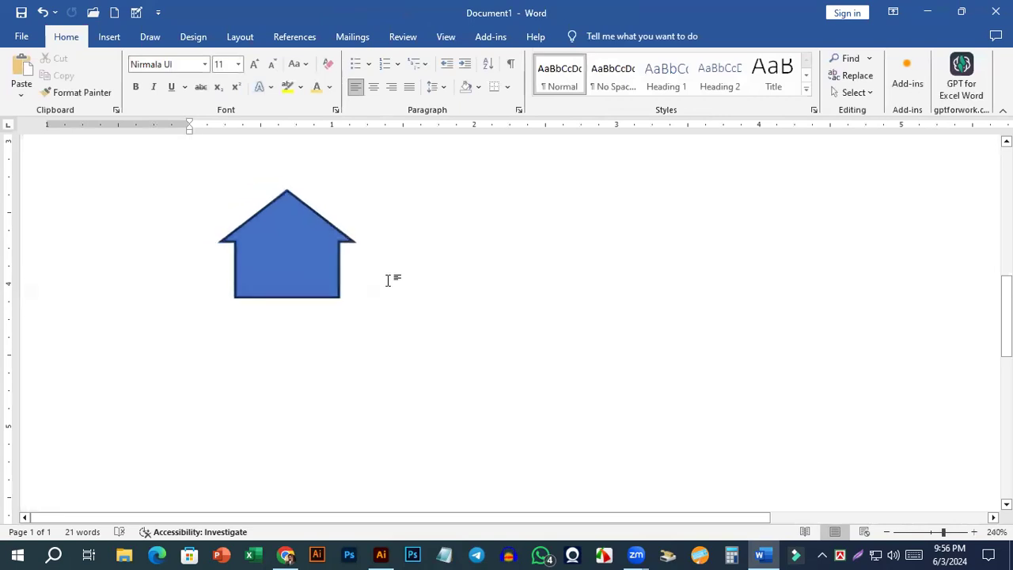
left_click(326, 285)
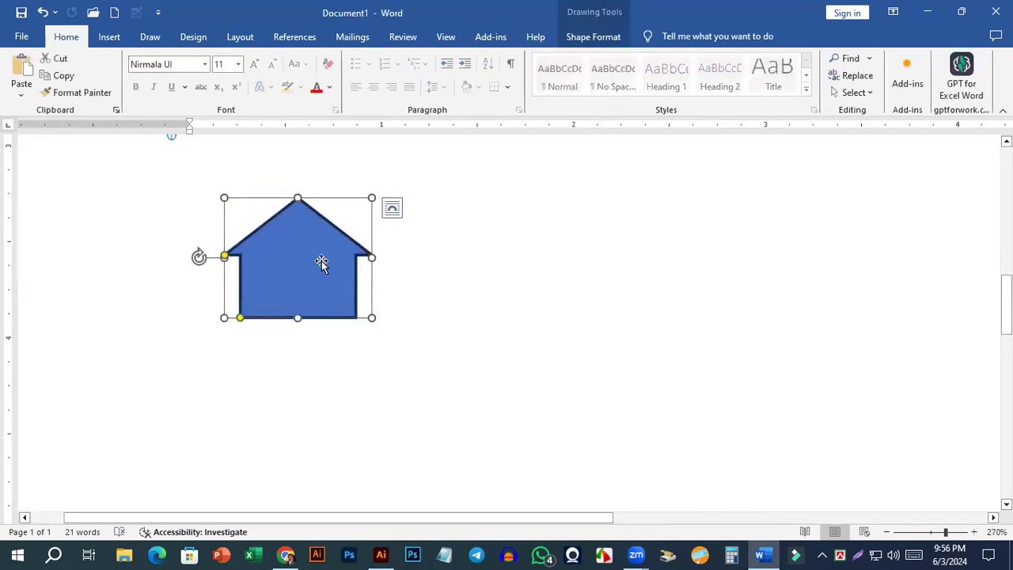
double_click(322, 263)
left_click(346, 60)
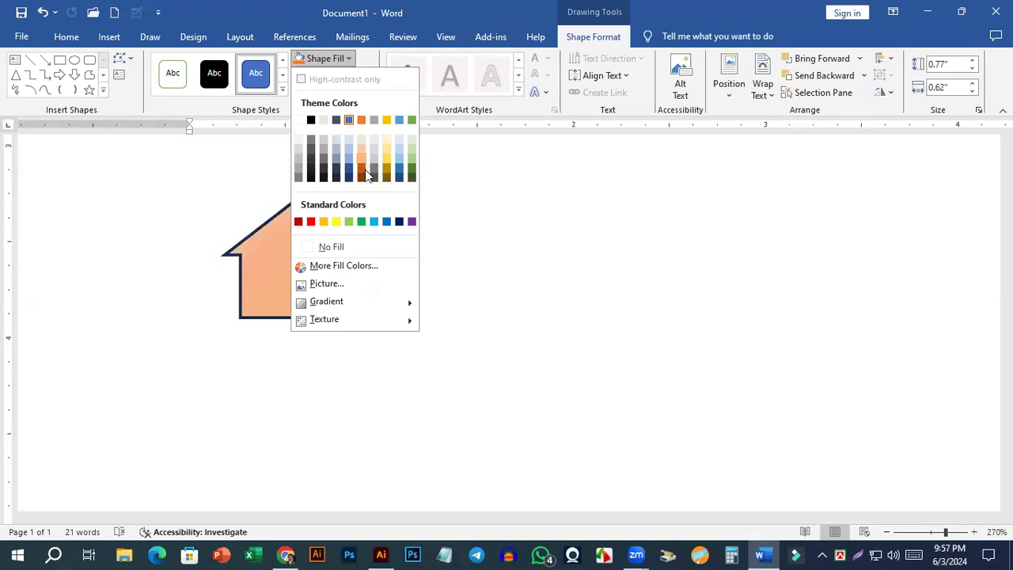
left_click(398, 120)
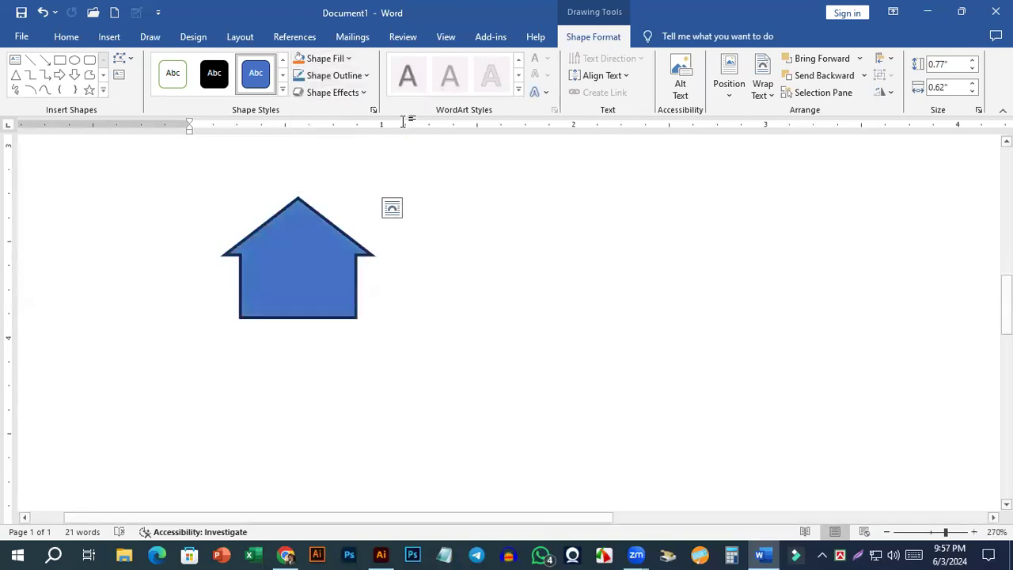
Remove the outline from the house shape by choosing No Outline, and deselect the shape.
left_click(333, 59)
left_click(333, 59)
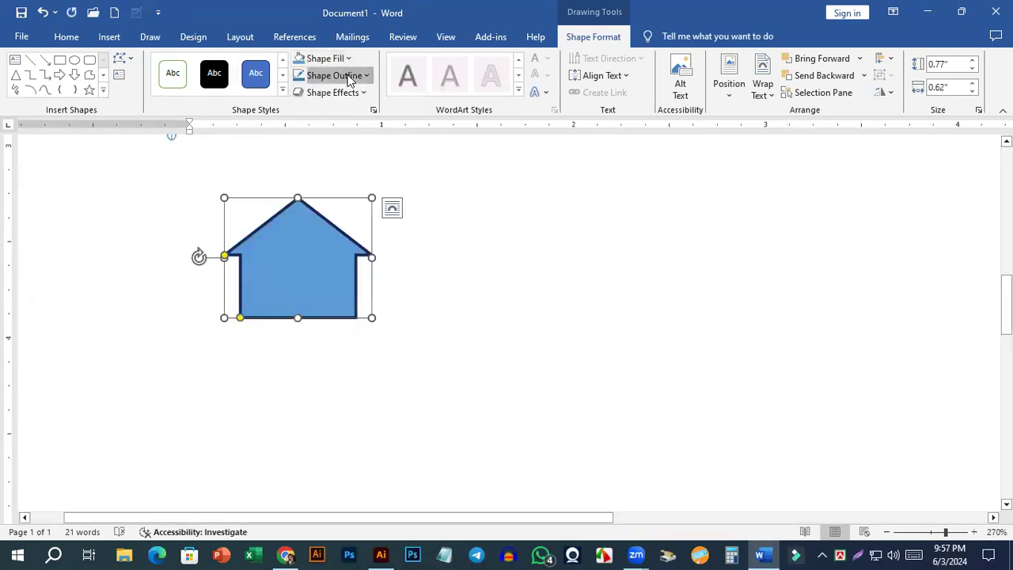
left_click(350, 76)
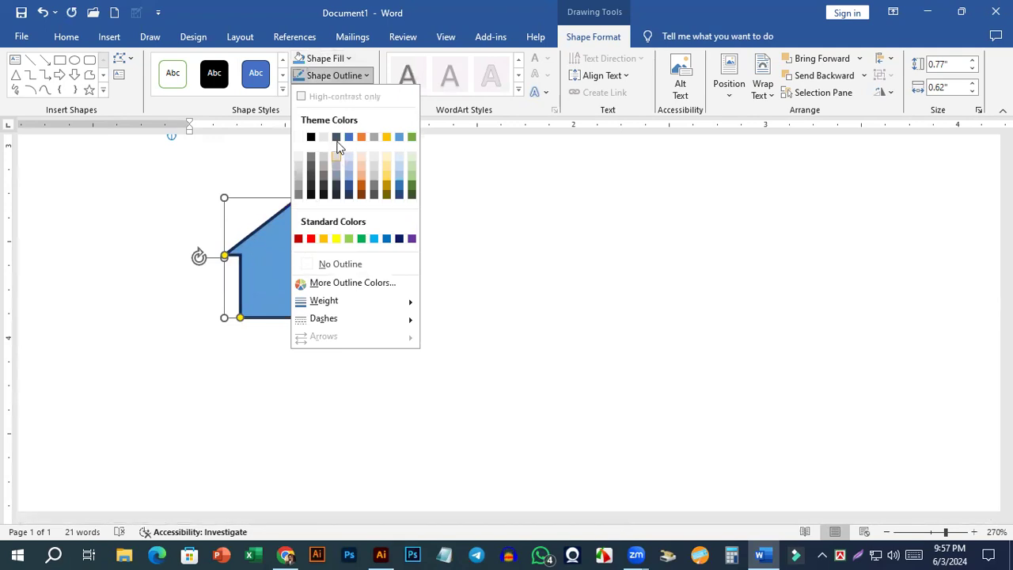
left_click(326, 263)
left_click(437, 324)
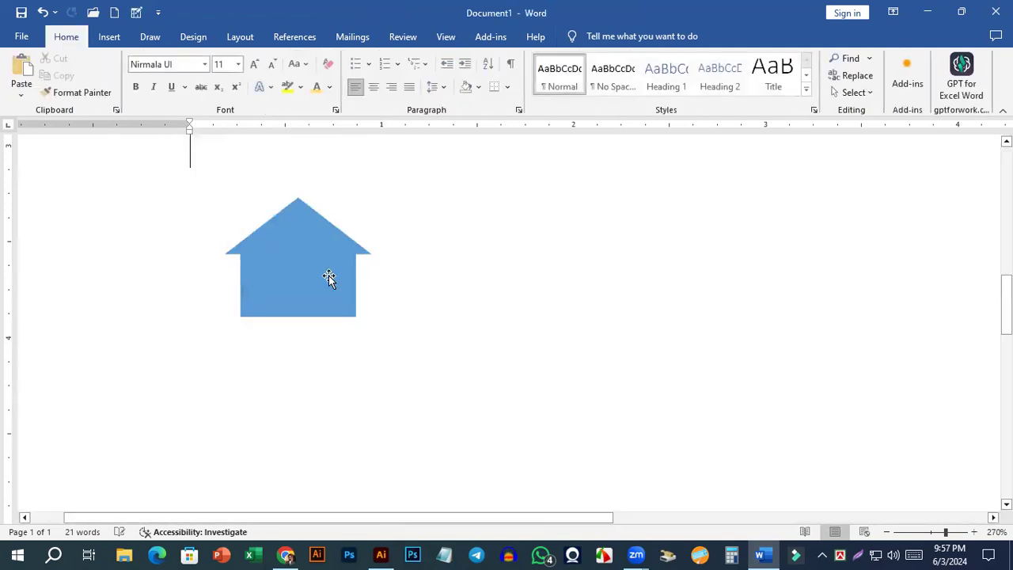
Draw a rectangular door about 0.23" high by 0.12" wide at the middle of the house's base.
left_click(329, 277)
left_click(418, 306)
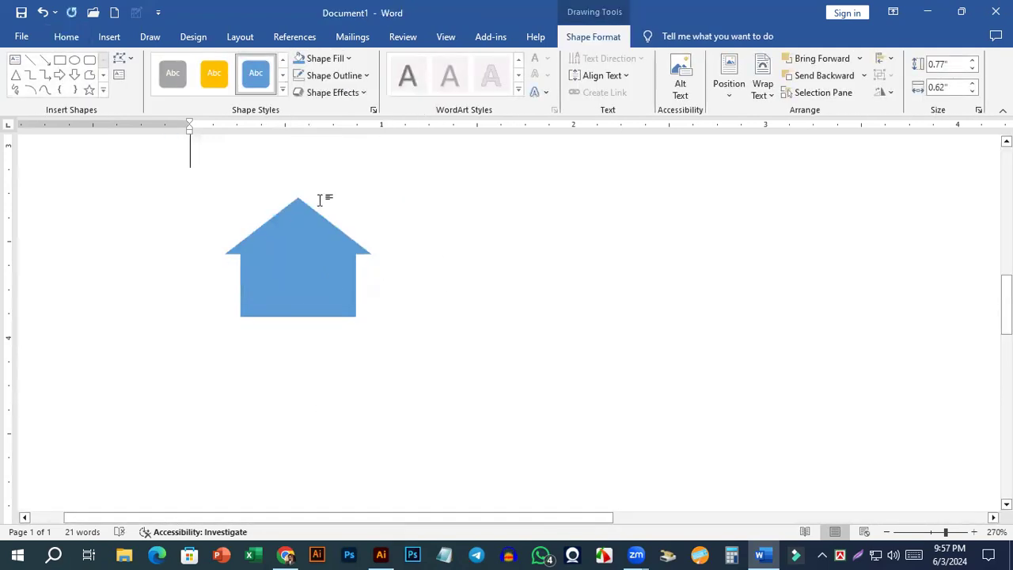
left_click(109, 37)
left_click(186, 91)
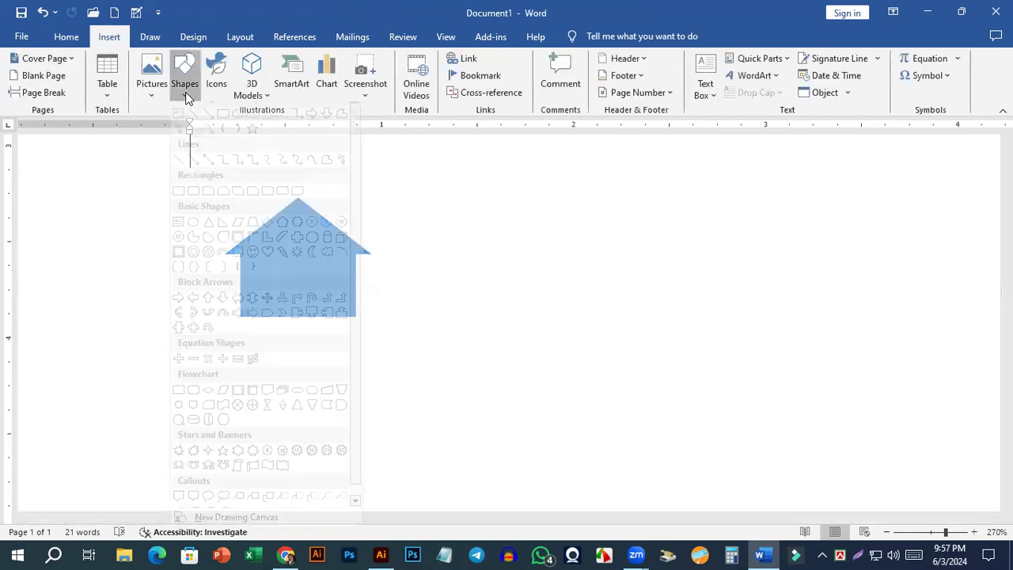
left_click(226, 144)
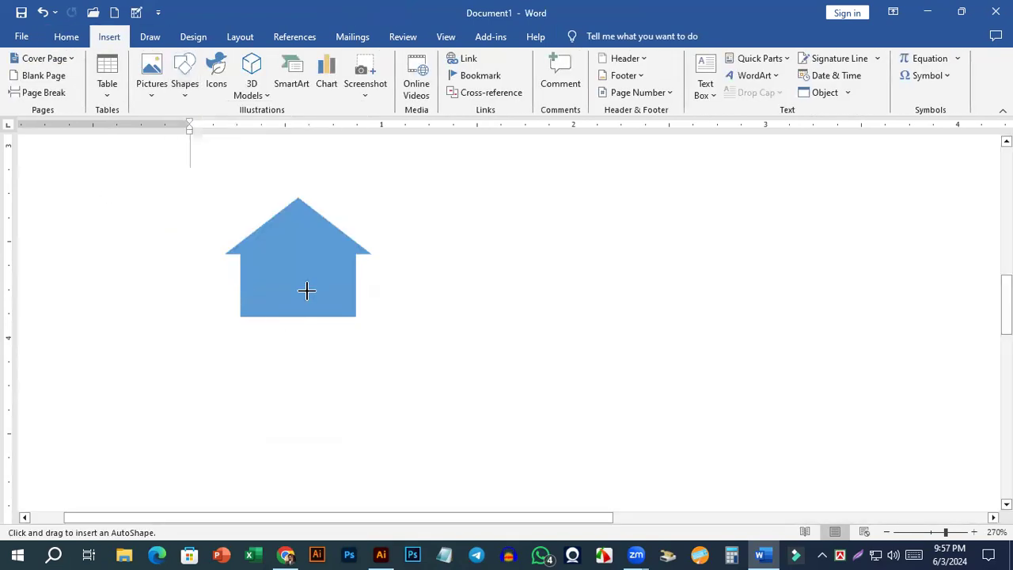
left_click_drag(284, 273, 308, 316)
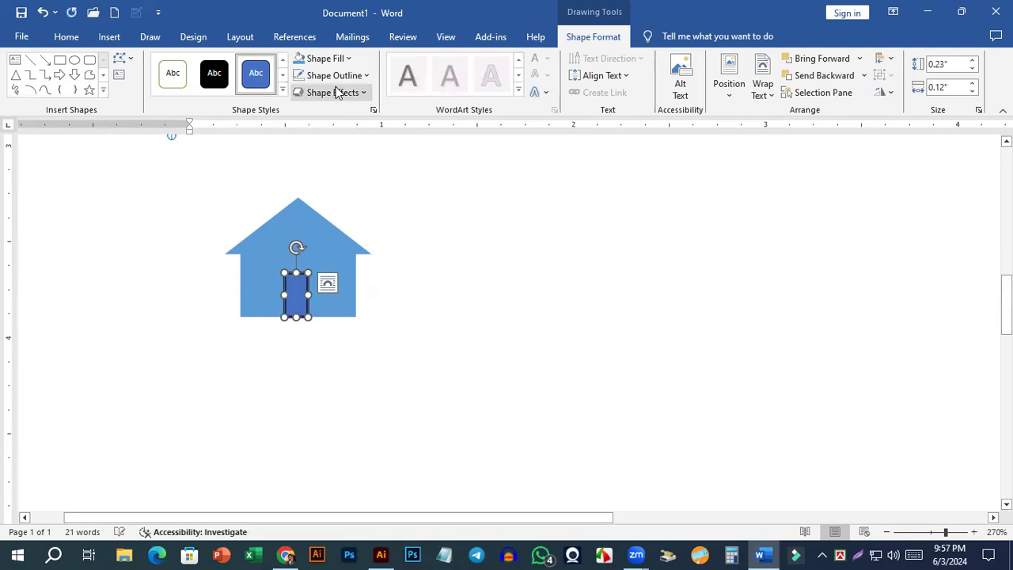
Fill the door with the dark orange theme color and remove its outline.
left_click(344, 59)
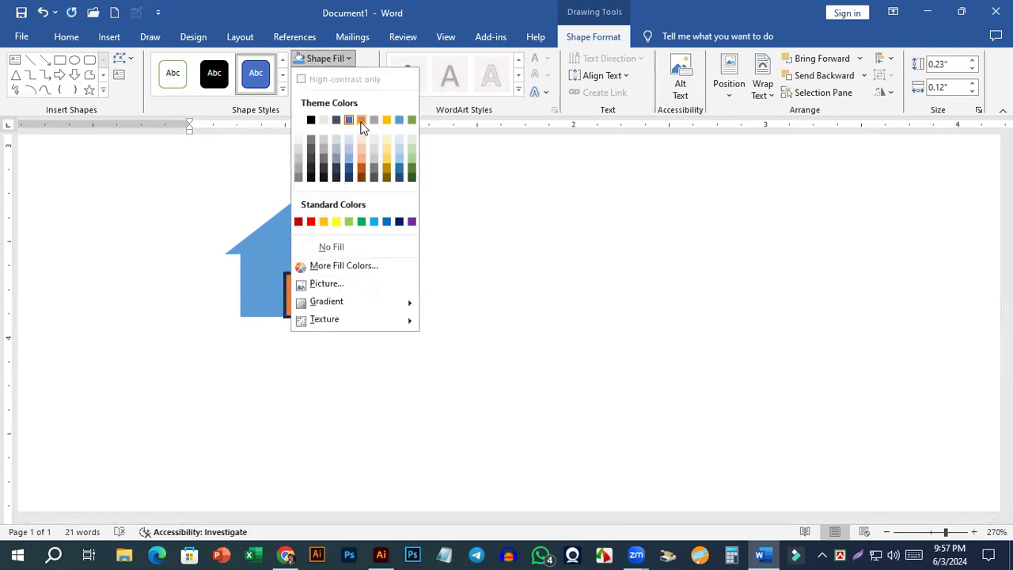
left_click(360, 172)
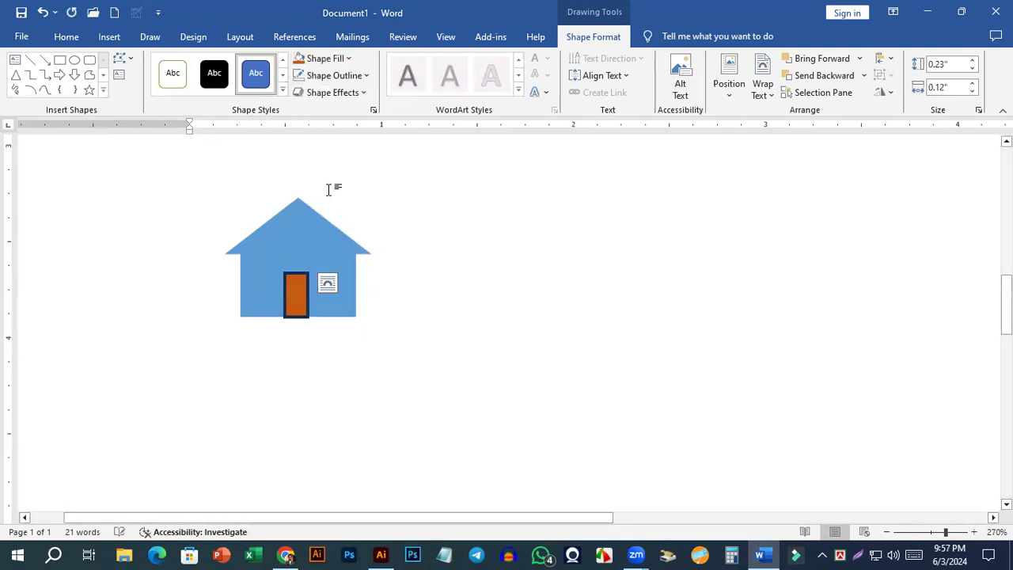
left_click(348, 75)
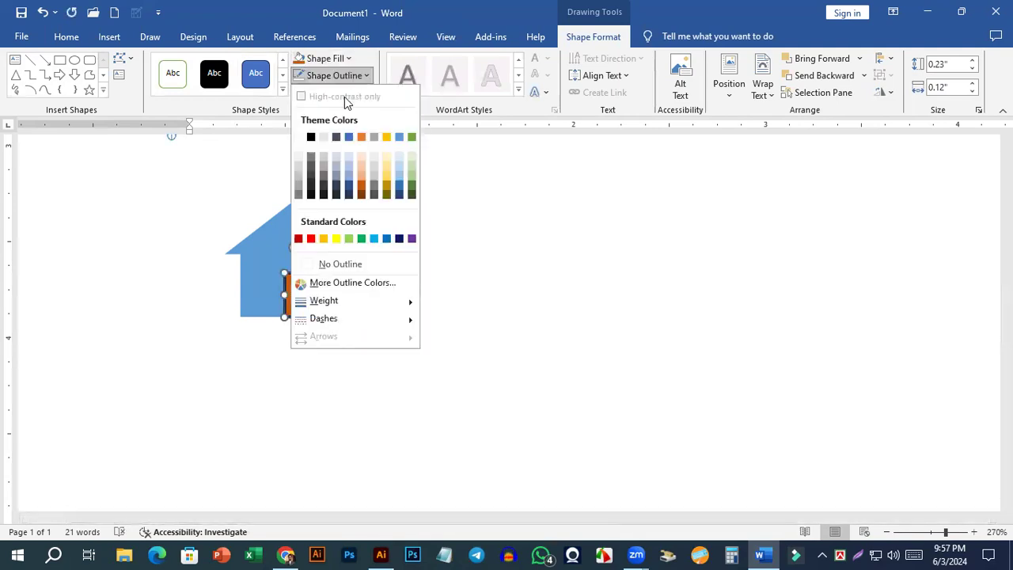
left_click(337, 267)
left_click(409, 306)
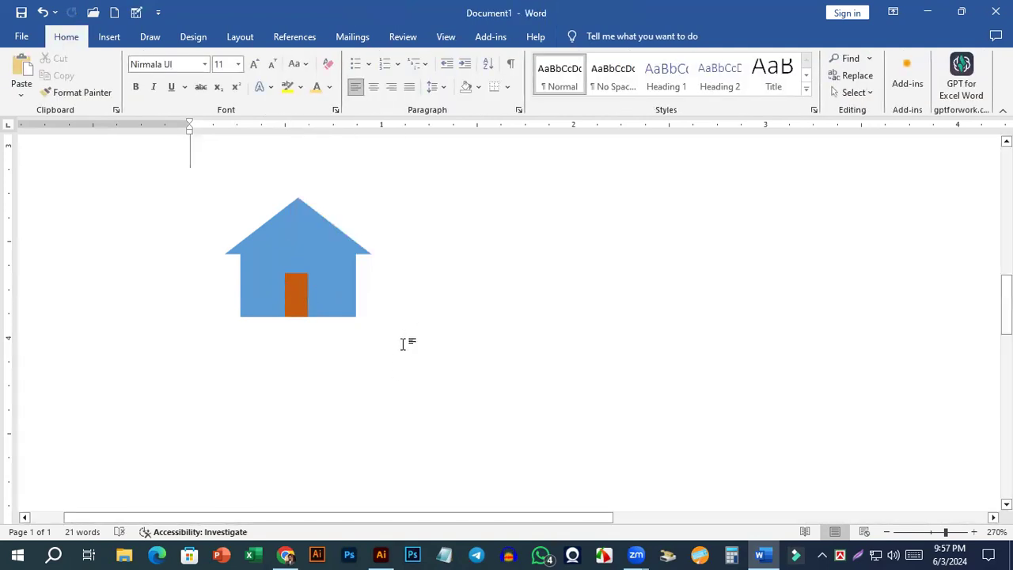
Widen the door slightly, keeping it near the middle of the house's base.
scroll(317, 337, "up", 15)
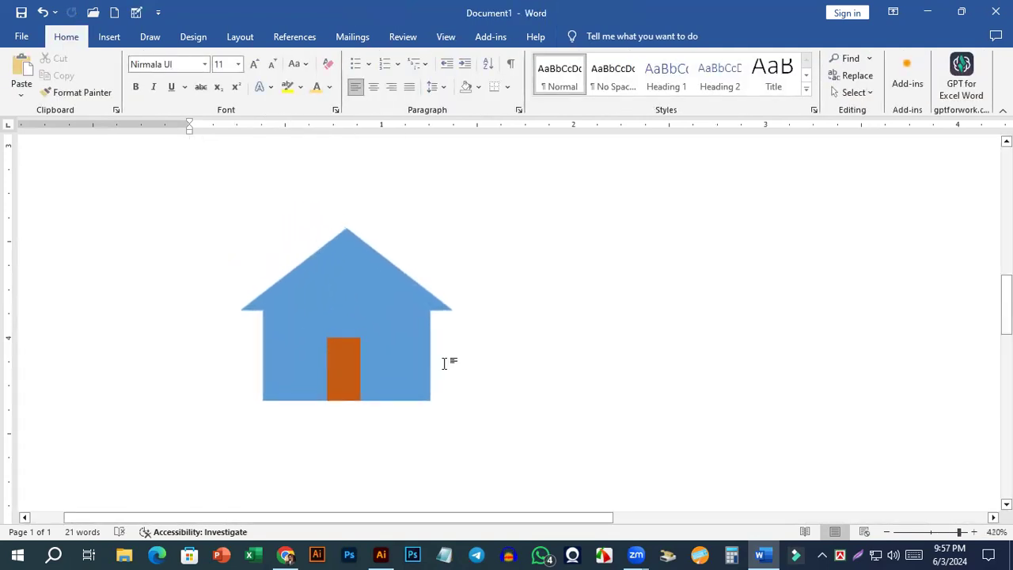
scroll(399, 329, "up", 6)
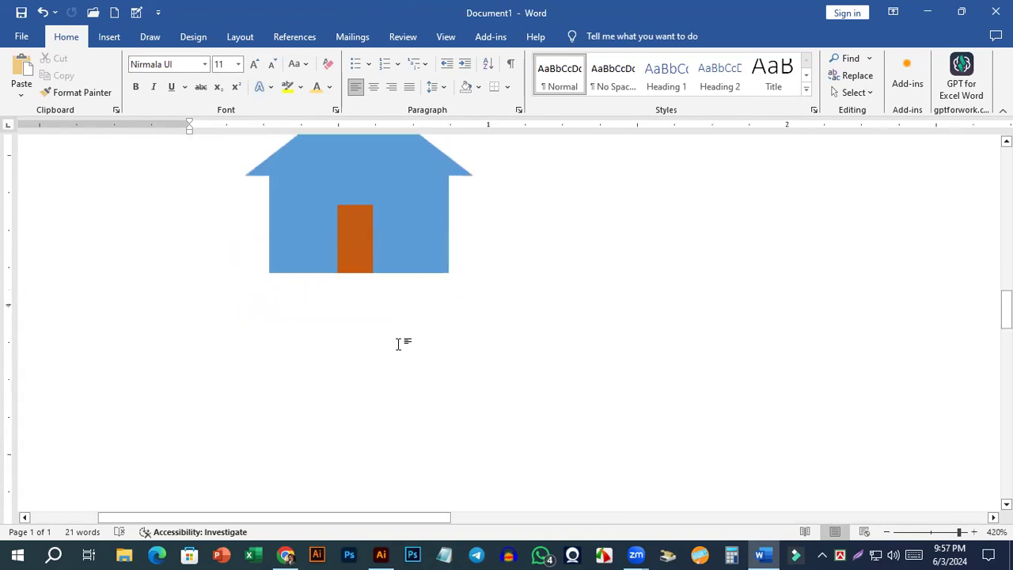
left_click(361, 400)
mouse_move(374, 387)
left_mouse_down()
mouse_move(358, 408)
mouse_move(315, 409)
mouse_move(377, 398)
mouse_move(355, 409)
mouse_move(363, 404)
left_mouse_up()
left_click(486, 322)
scroll(485, 321, "up", 7)
scroll(484, 321, "up", 1)
Nudge the door down until its lower edge lines up with the house's base.
left_click(384, 416)
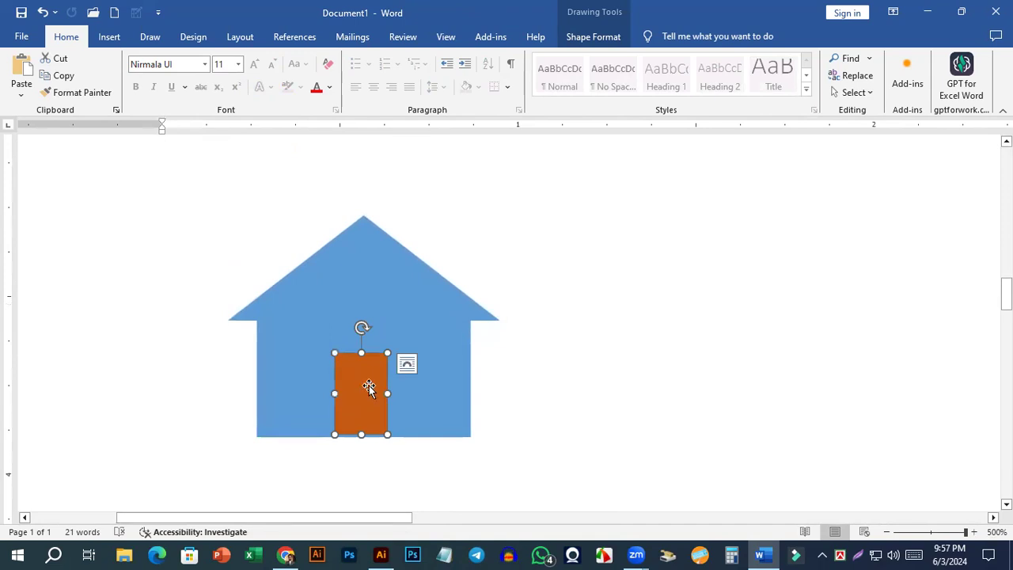
key("Down")
key("Down")
key("Down")
key("Down")
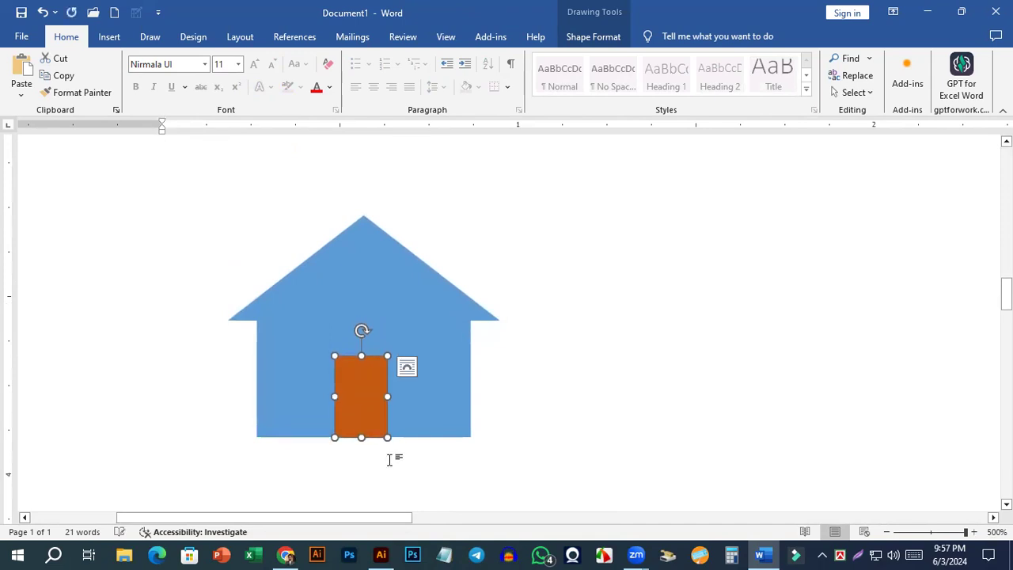
left_click(389, 462)
scroll(375, 372, "down", 5)
scroll(371, 287, "up", 5)
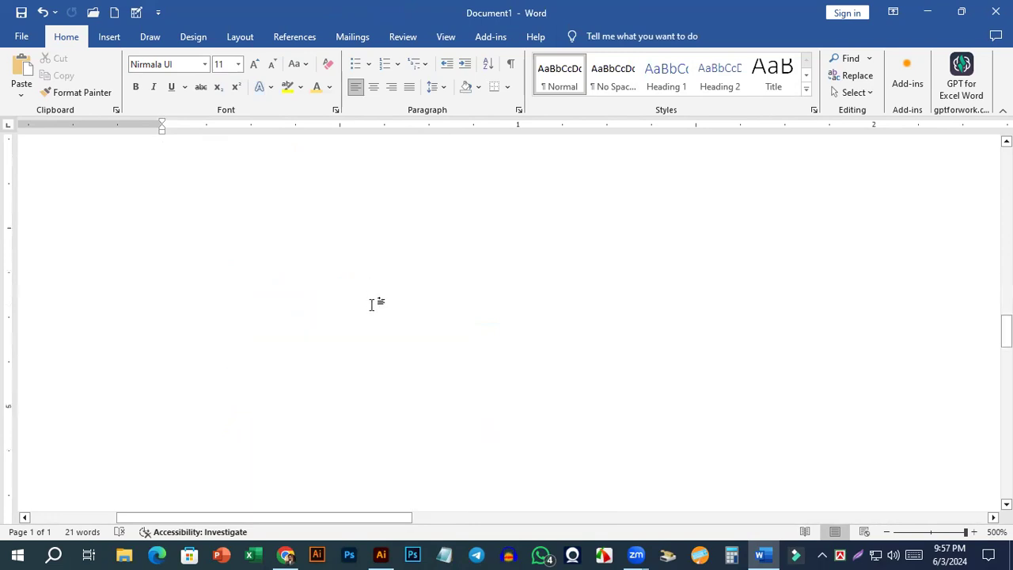
Nudge the door slightly to the right to center it within the house.
left_click(375, 345)
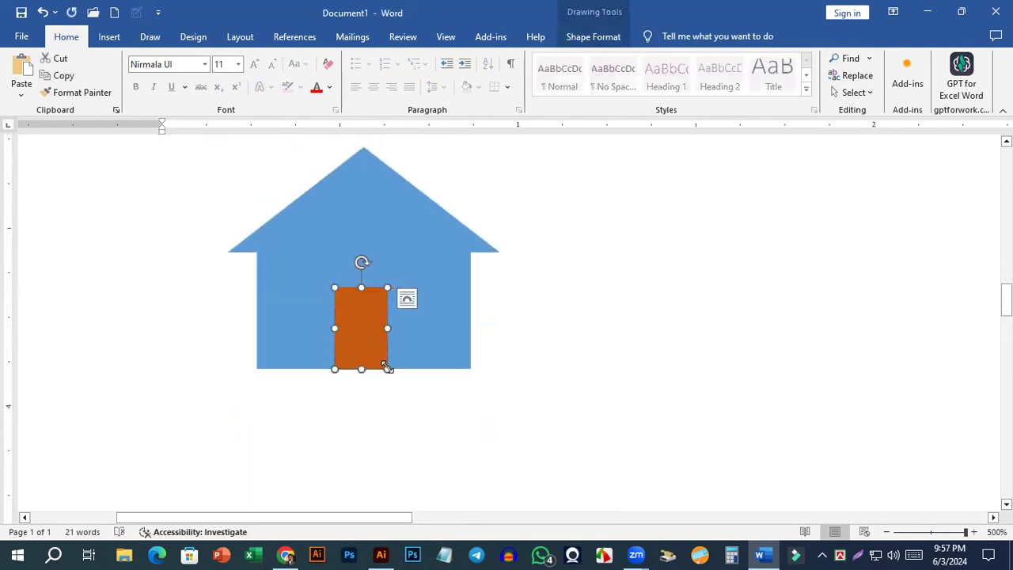
key("Right")
key("Right")
key("Right")
key("Right")
key("Right")
left_click(538, 366)
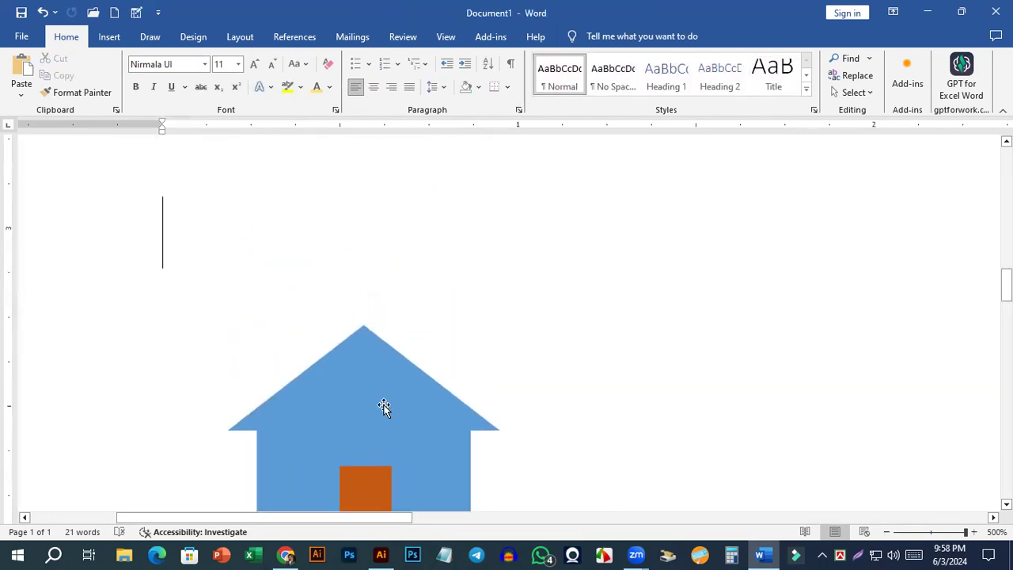
scroll(423, 332, "down", 5)
scroll(414, 348, "up", 3)
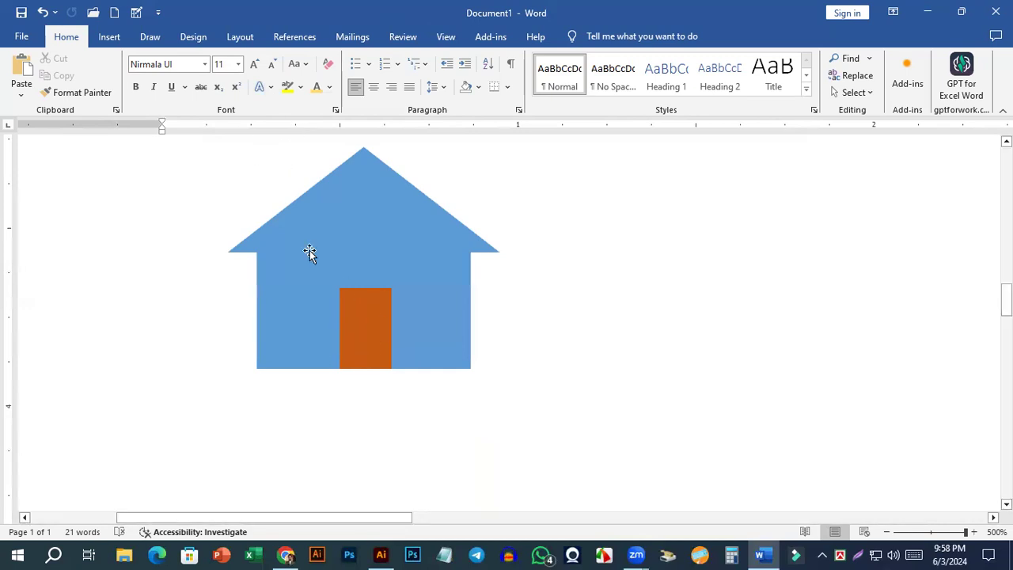
Draw a vertical line about 0.22" long down the door and nudge it right to divide the door into two halves.
left_click(115, 37)
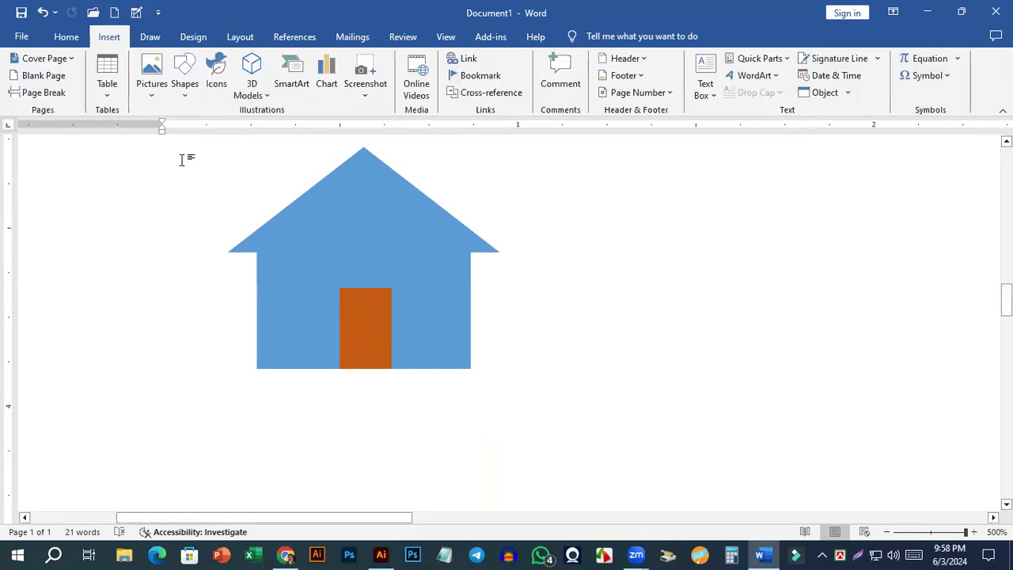
left_click(187, 91)
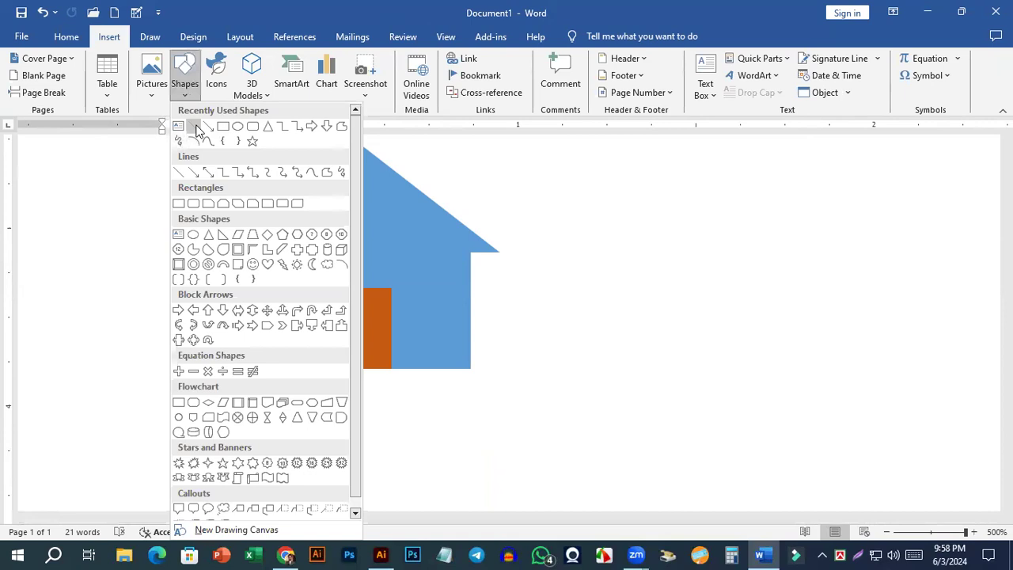
left_click(195, 128)
left_click_drag(361, 290, 360, 368)
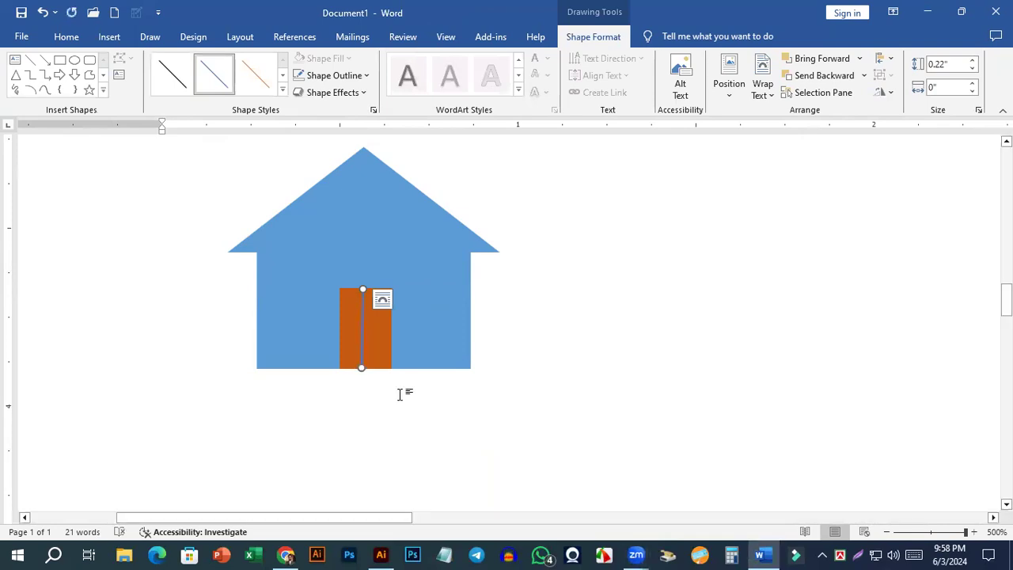
key("Right")
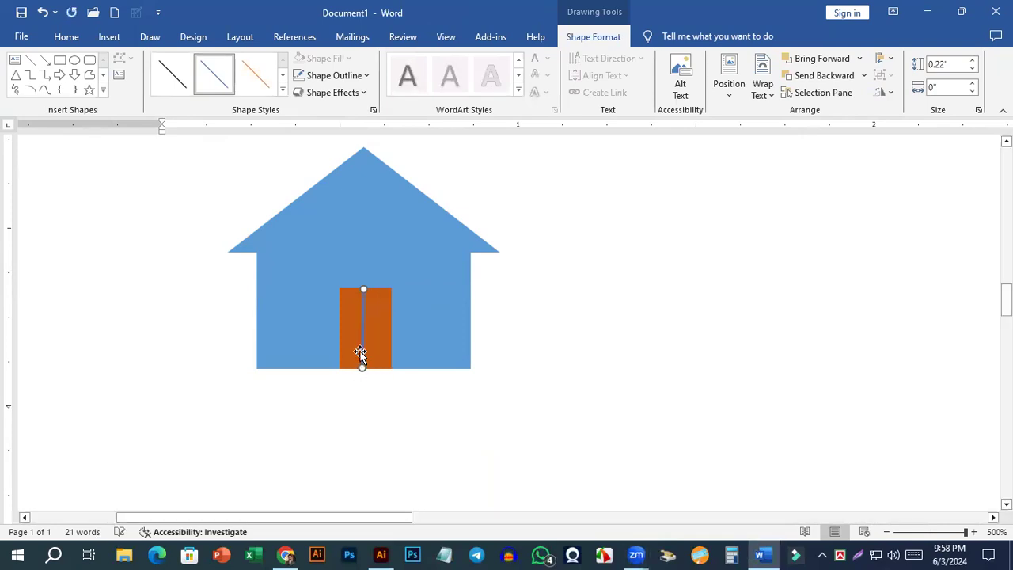
scroll(385, 383, "up", 1)
left_click(525, 314)
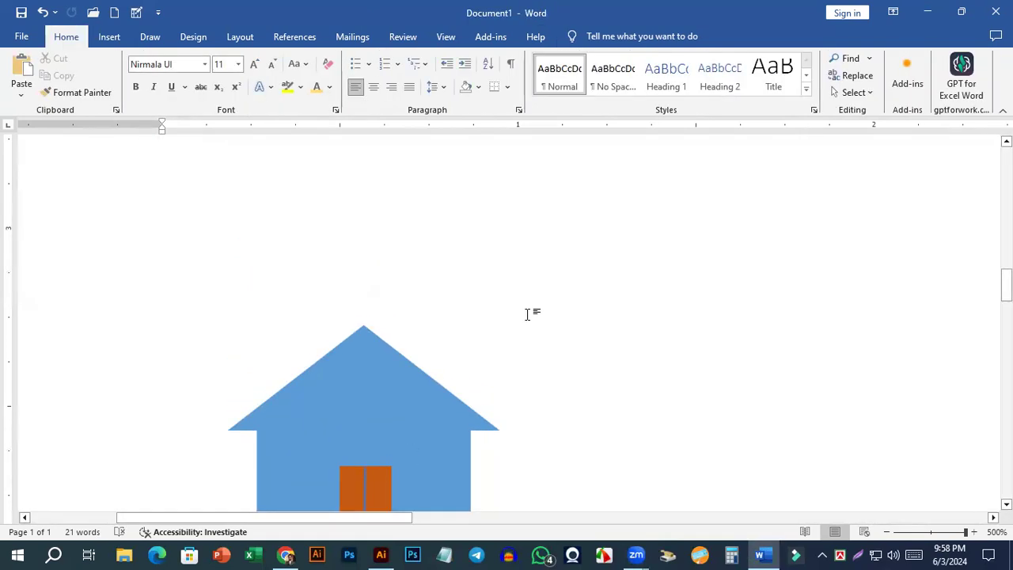
scroll(520, 304, "down", 3)
scroll(383, 348, "up", 3)
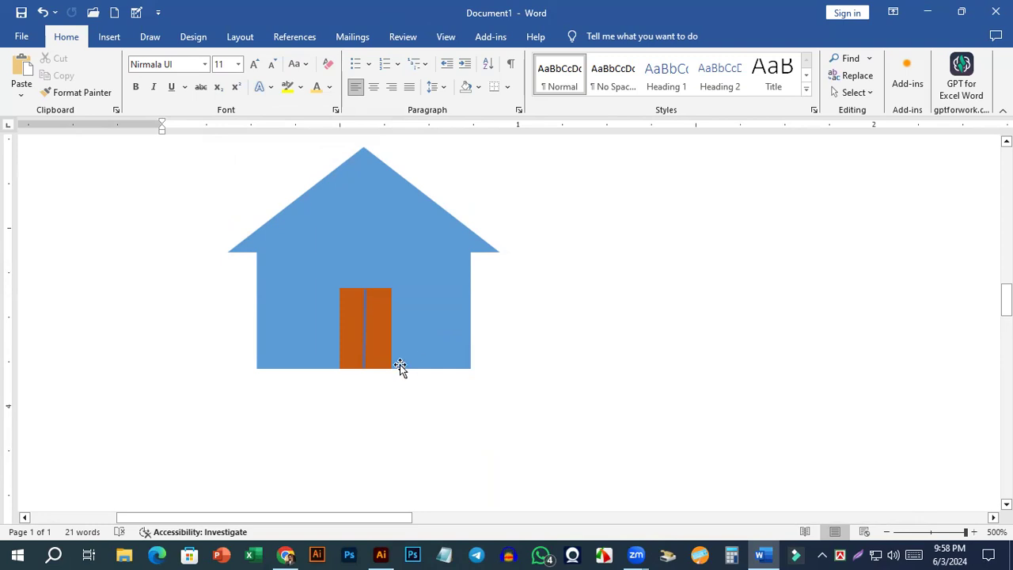
Set the door's dividing line to the light gray theme color, White darker 15%.
left_click(363, 335)
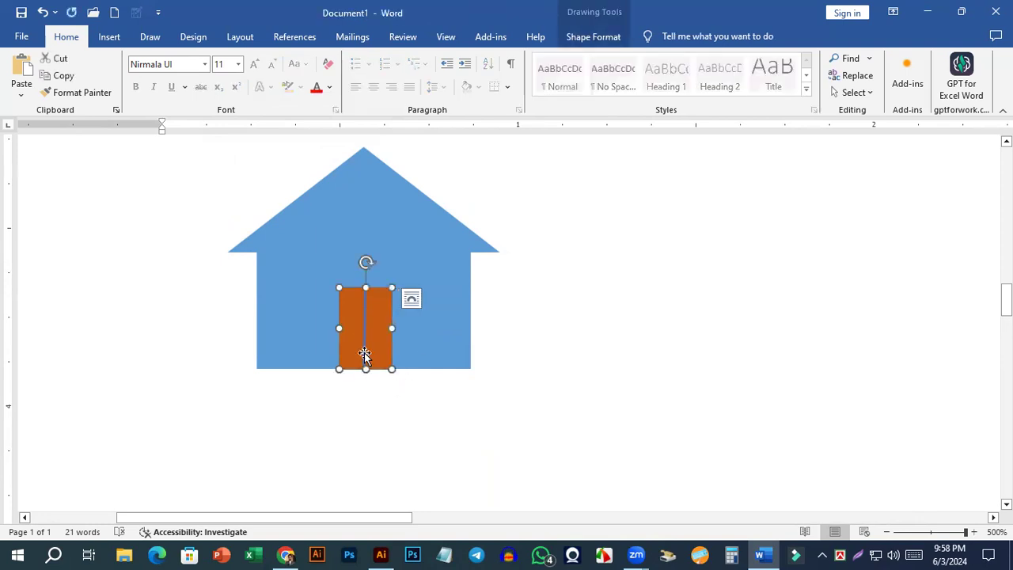
left_click(364, 346)
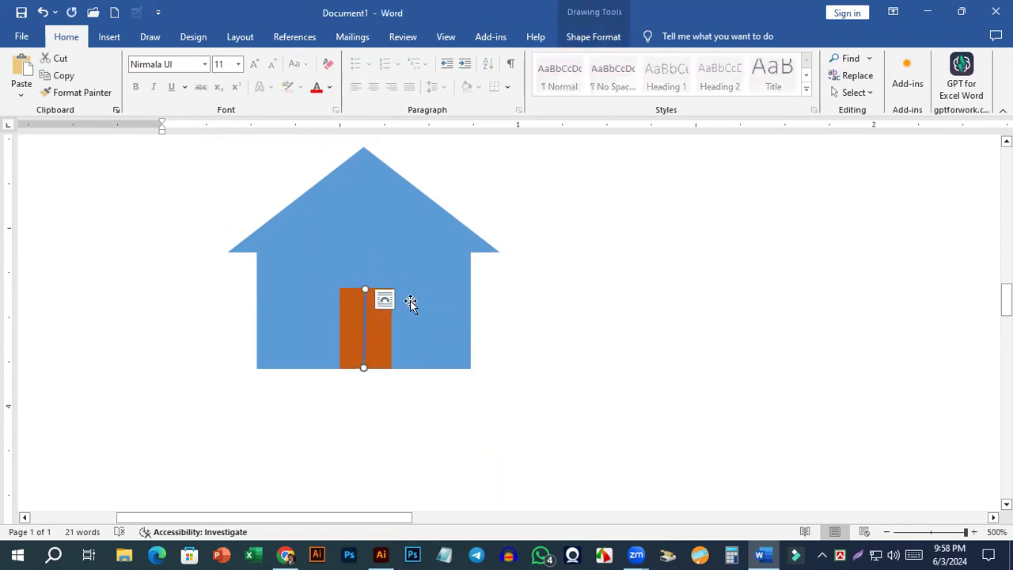
double_click(366, 327)
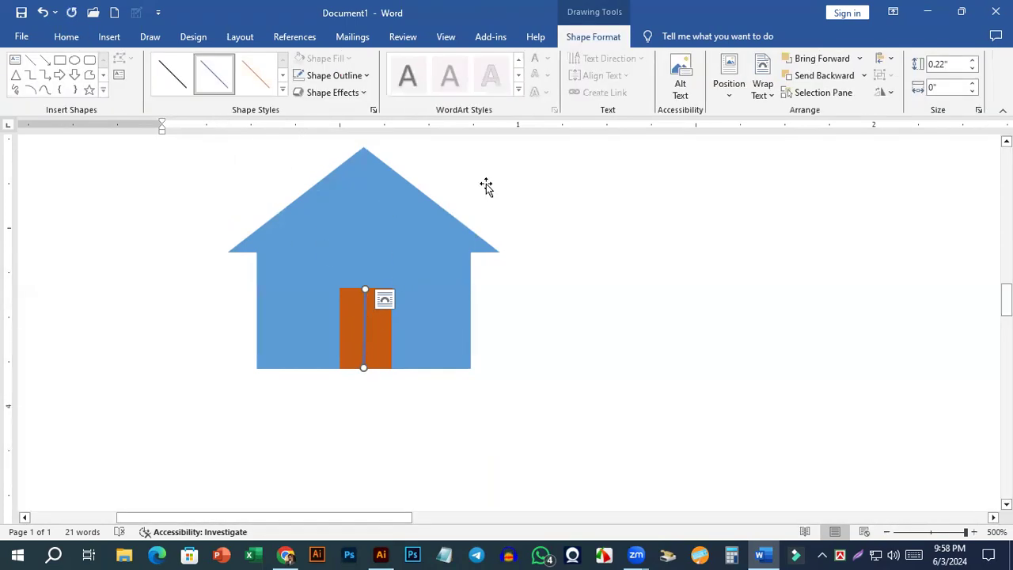
left_click(365, 76)
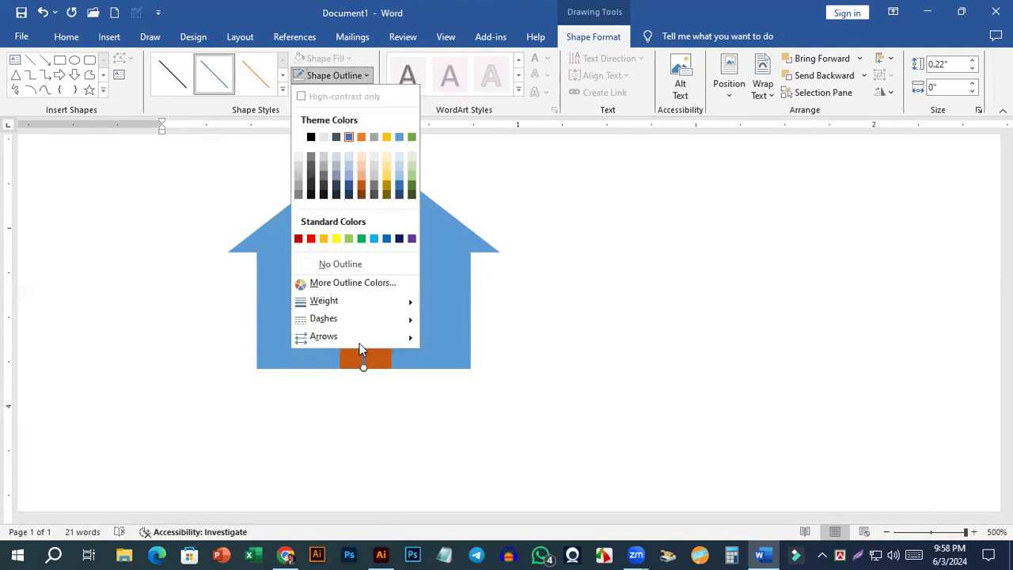
left_click(298, 168)
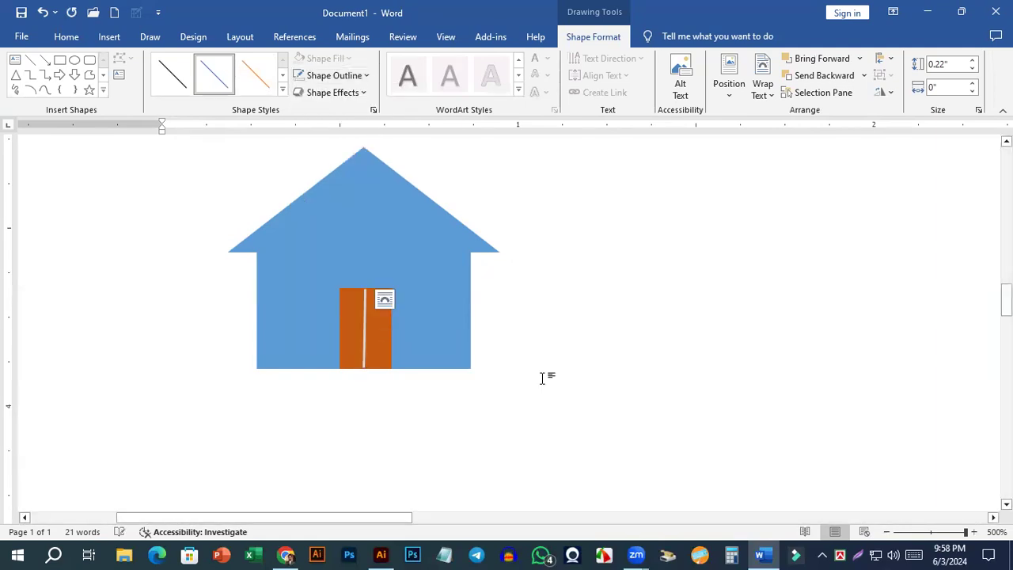
left_click(543, 378)
scroll(366, 182, "down", 3)
scroll(365, 182, "up", 3)
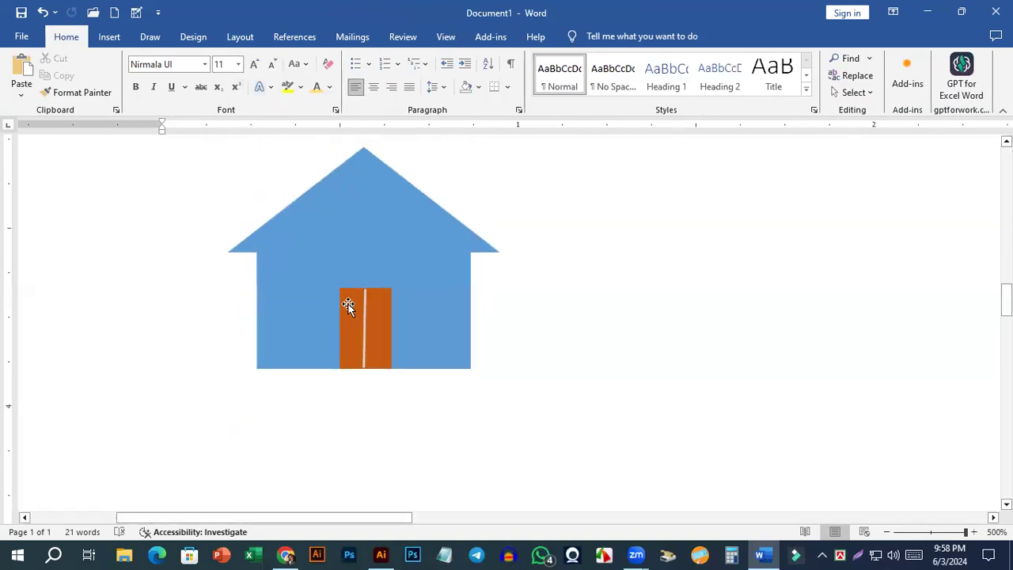
Change the outline color of the door's dividing line to a slightly darker gray from the white theme shades.
left_click(363, 309)
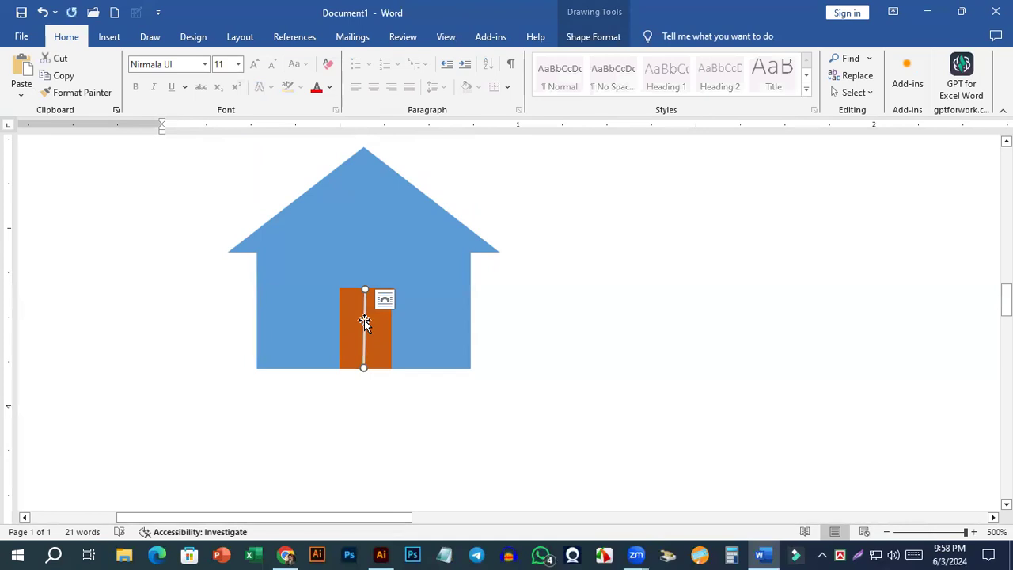
double_click(364, 321)
left_click(356, 77)
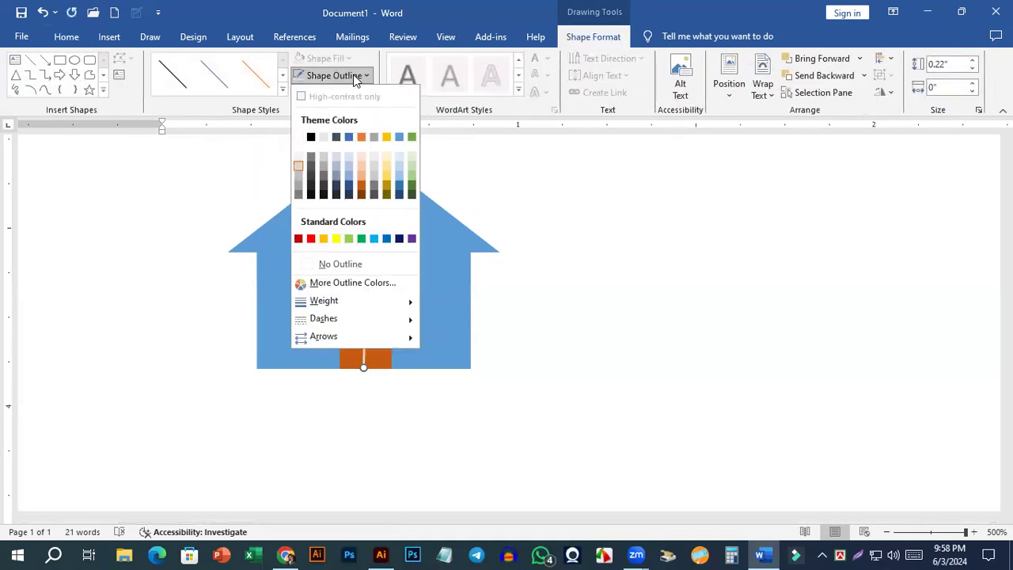
left_click(297, 169)
scroll(522, 301, "up", 3)
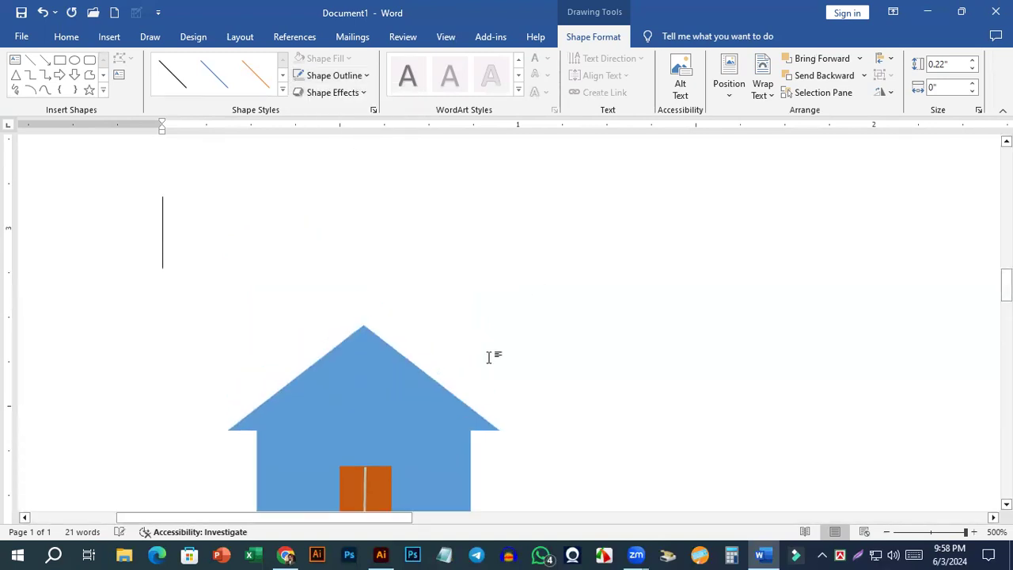
left_click(488, 357)
scroll(537, 296, "down", 5)
scroll(537, 297, "up", 5)
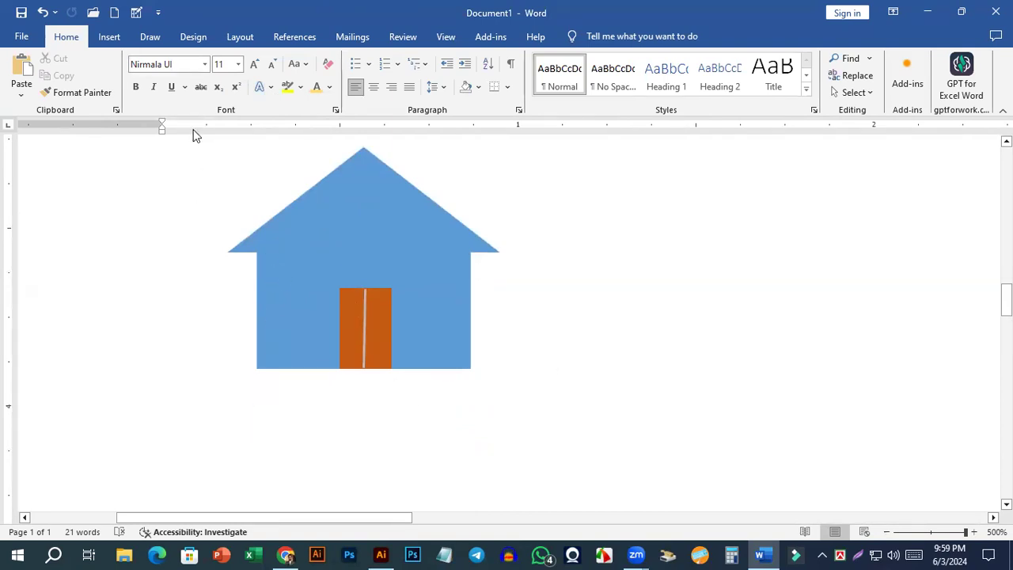
Draw a rectangular bevel shape about 0.32" high by 0.78" wide in the empty space to the right of the house.
left_click(115, 40)
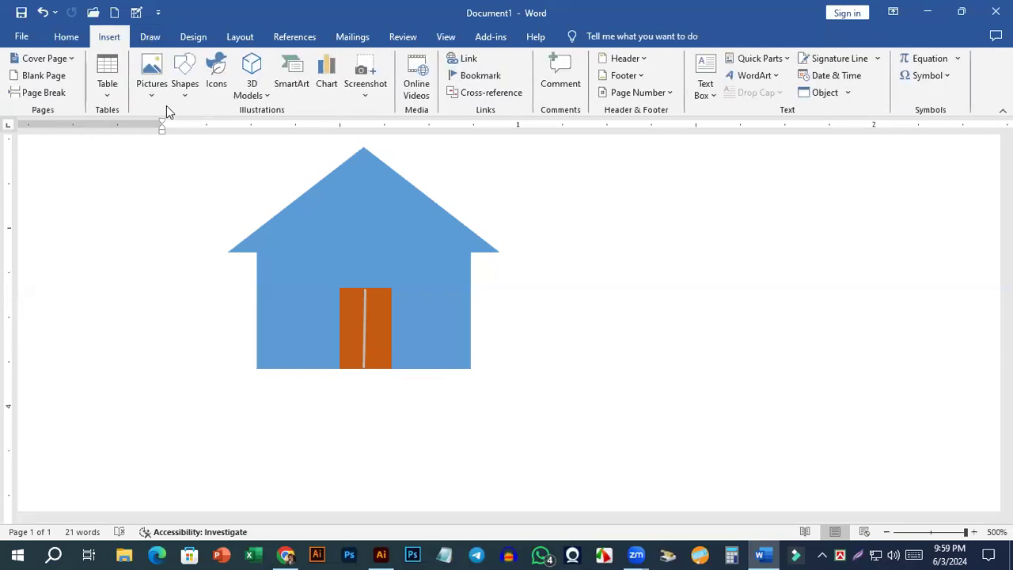
left_click(184, 99)
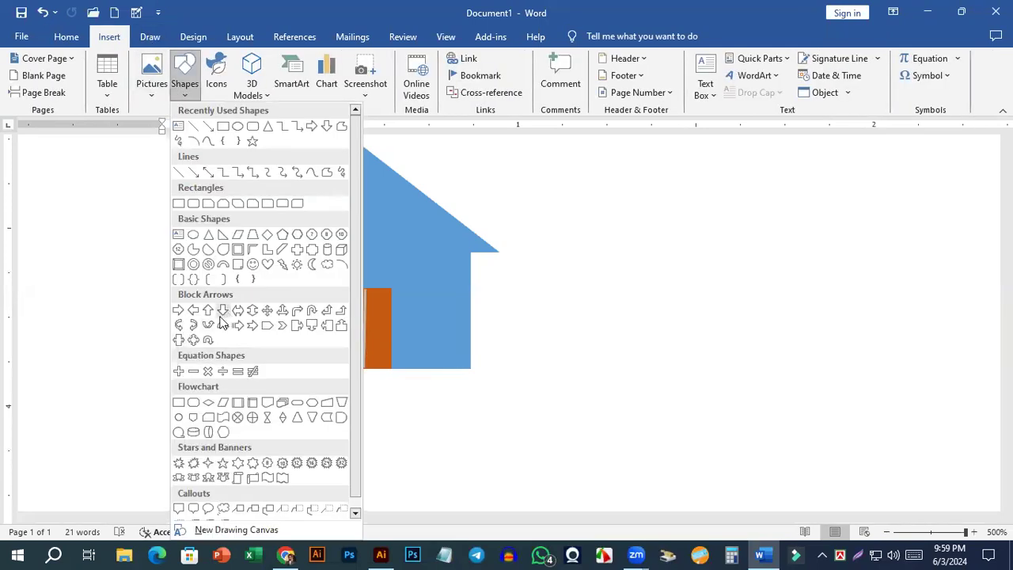
left_click(180, 268)
left_click_drag(596, 196, 875, 335)
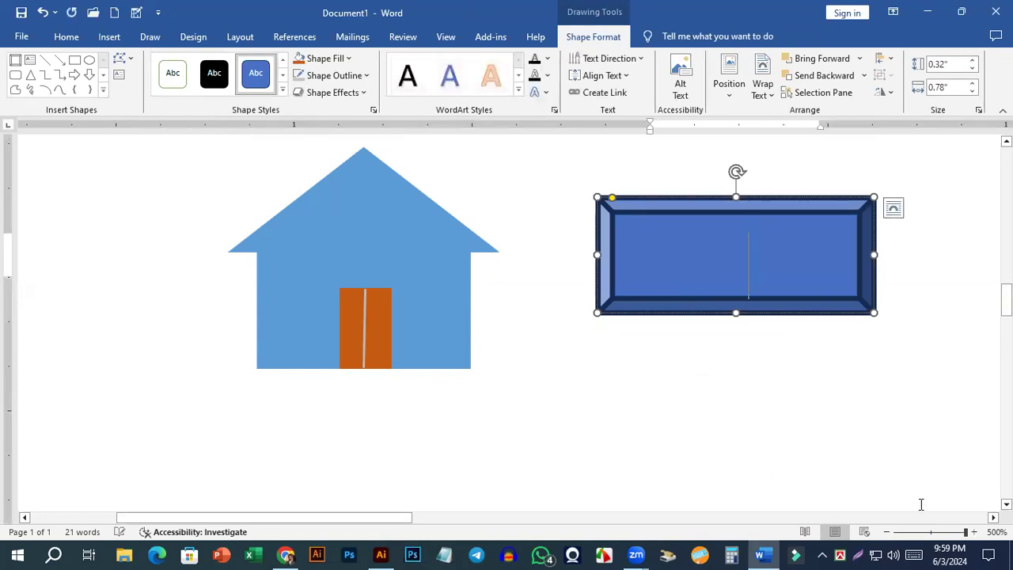
Examine the area around the house and the bevel shape from several positions on the page.
left_click_drag(311, 517, 333, 518)
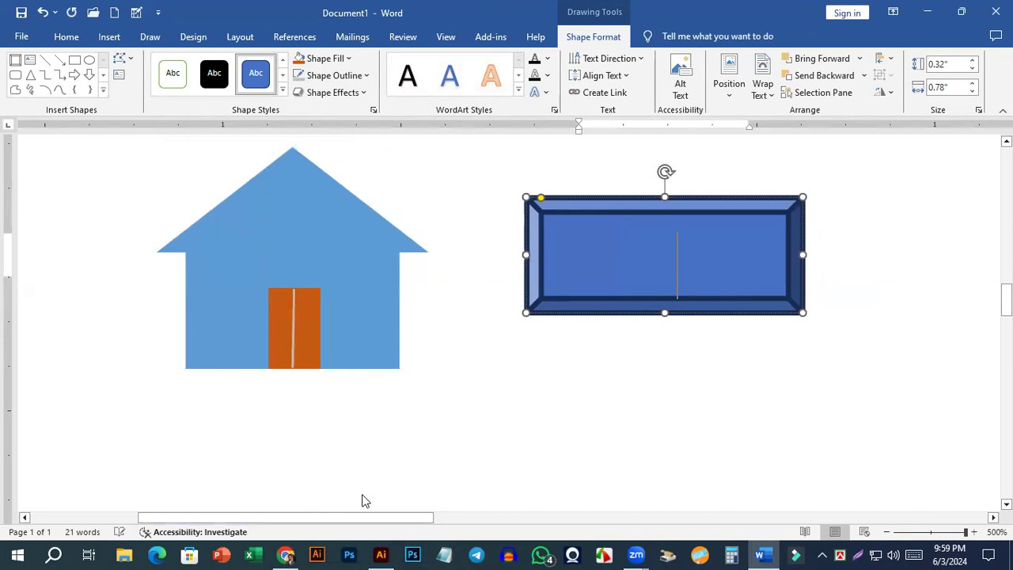
scroll(366, 499, "down", 3)
left_click_drag(278, 522, 385, 519)
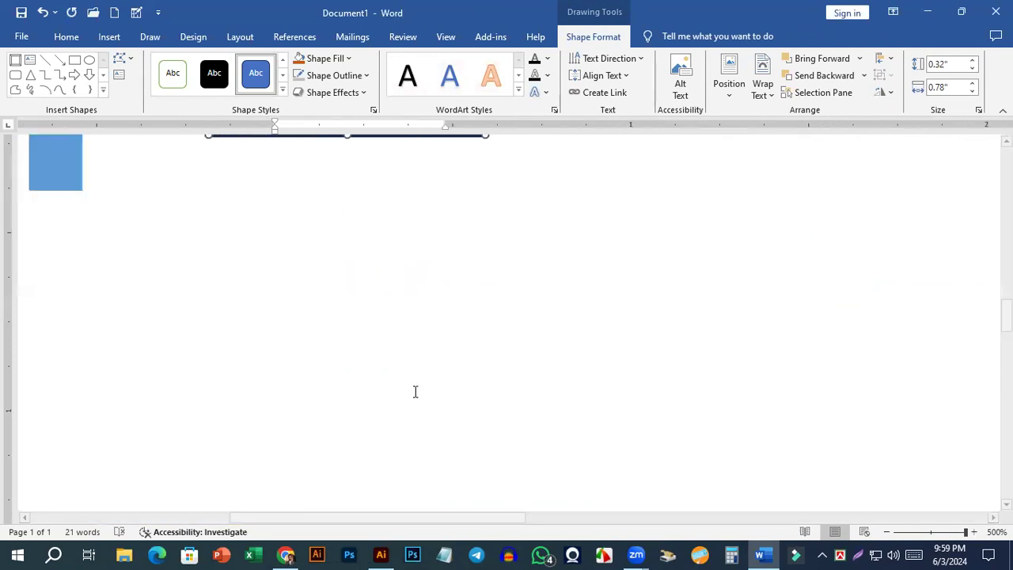
scroll(494, 341, "up", 5)
scroll(493, 339, "up", 1)
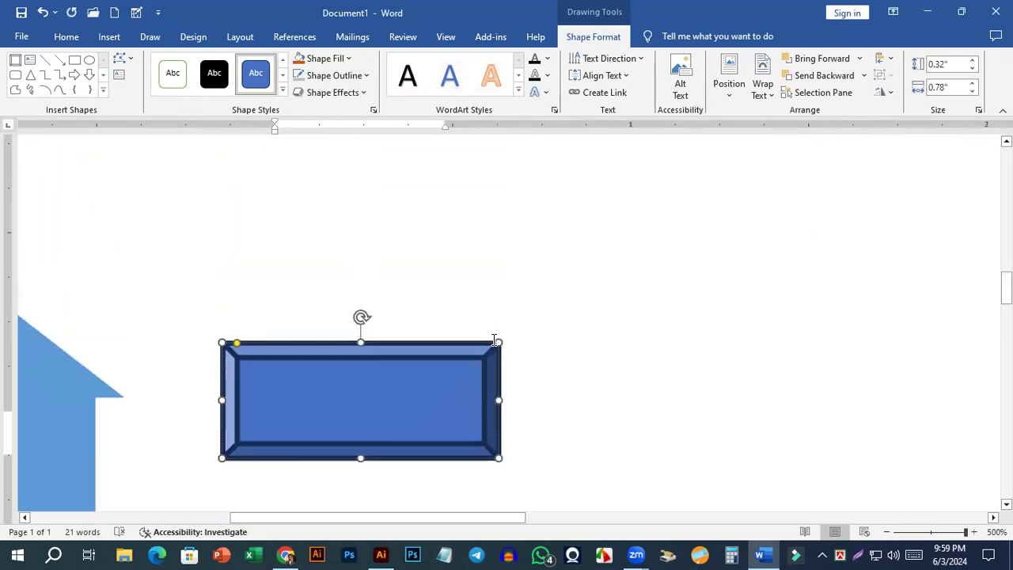
scroll(366, 482, "down", 3)
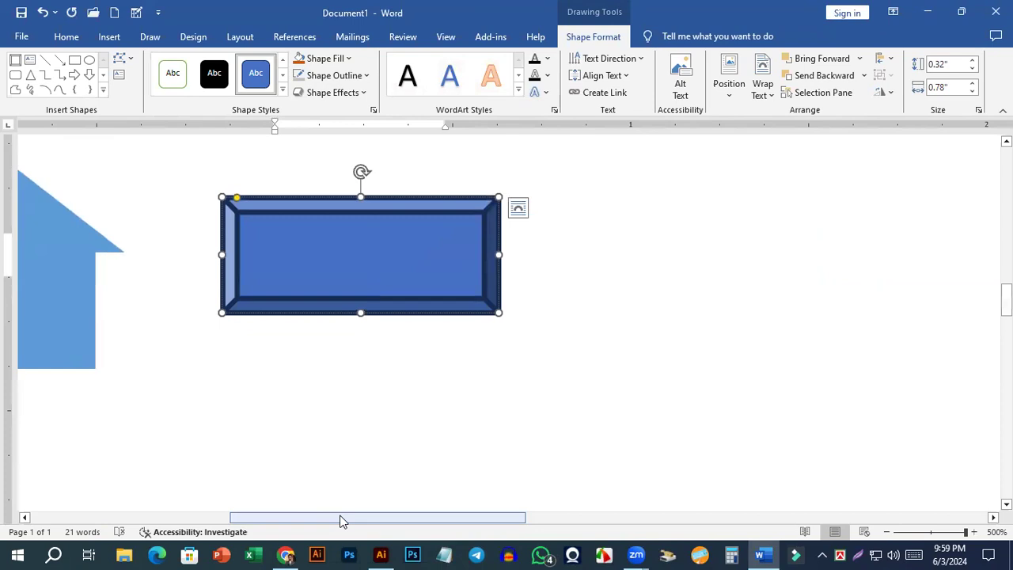
scroll(341, 520, "left", 3)
scroll(341, 520, "right", 2)
scroll(341, 520, "right", 4)
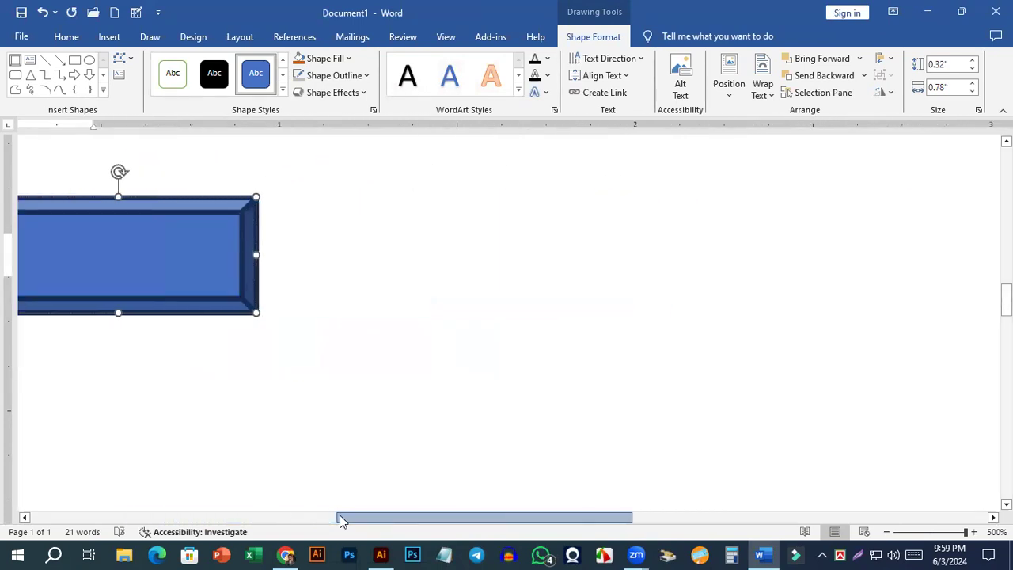
scroll(342, 520, "left", 5)
scroll(341, 520, "right", 2)
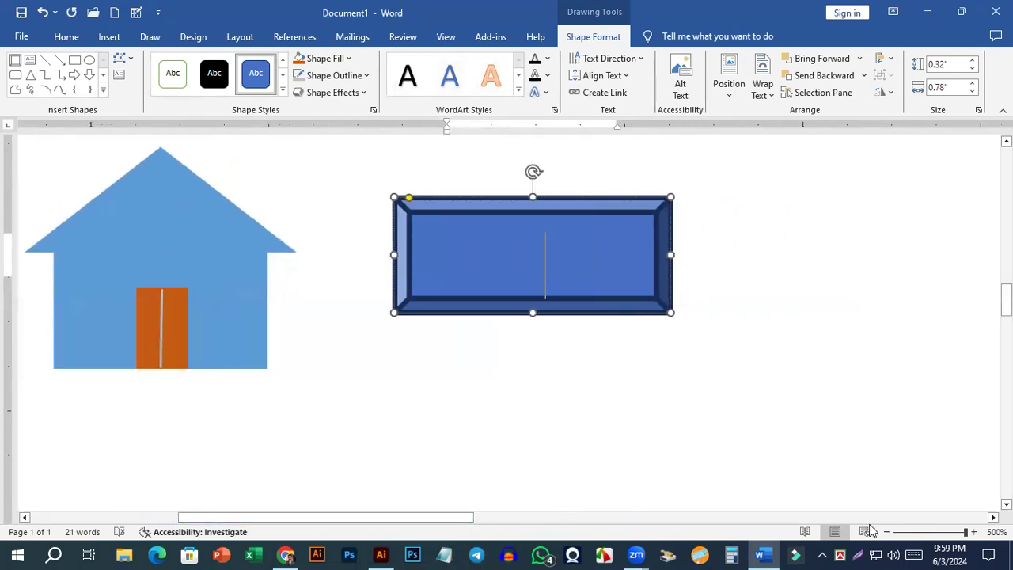
View the table, house and bevel shape at different zoom levels, ending at 500% on the bevel shape.
left_click(932, 533)
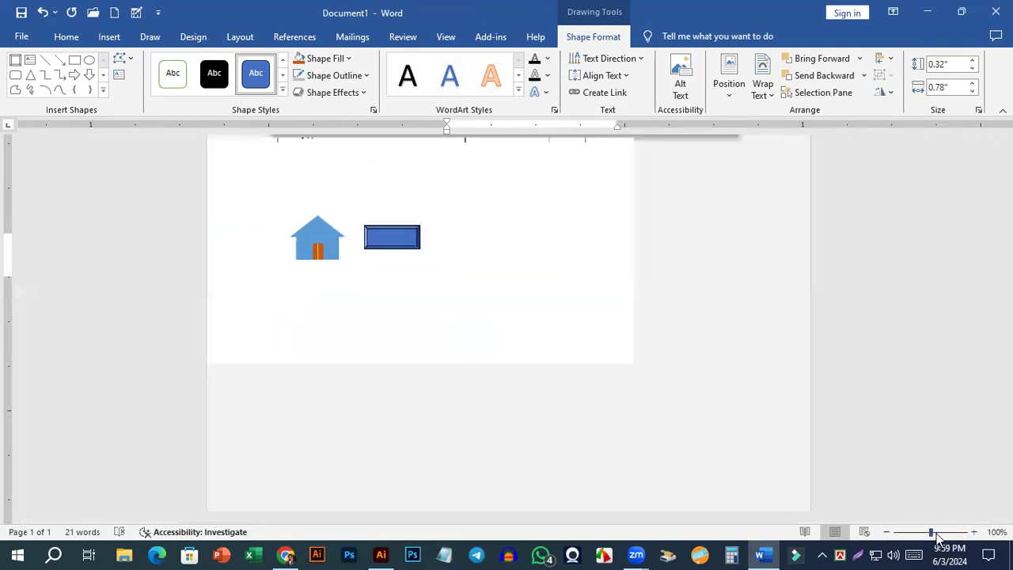
left_click_drag(936, 536, 968, 537)
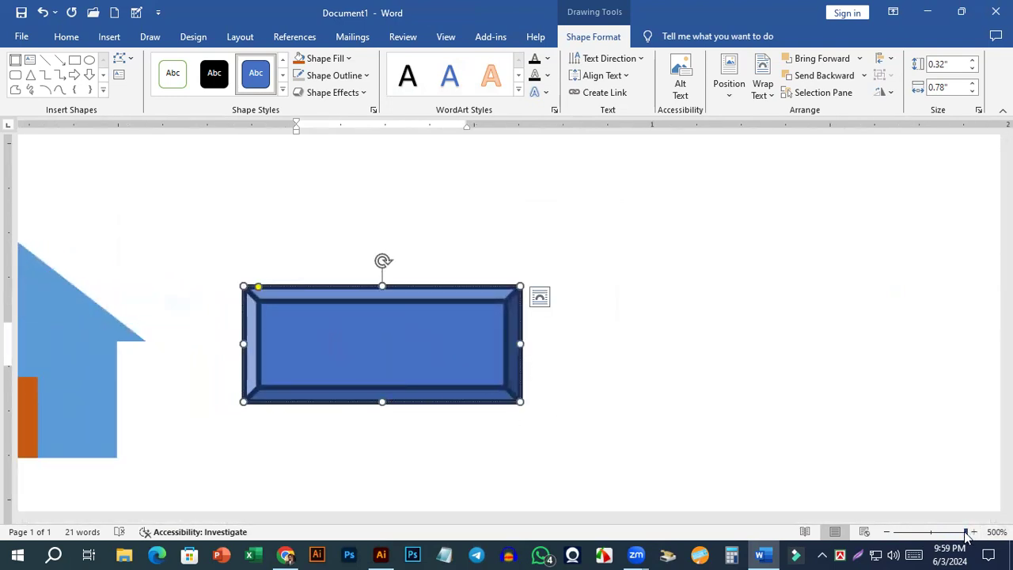
left_click_drag(966, 537, 948, 533)
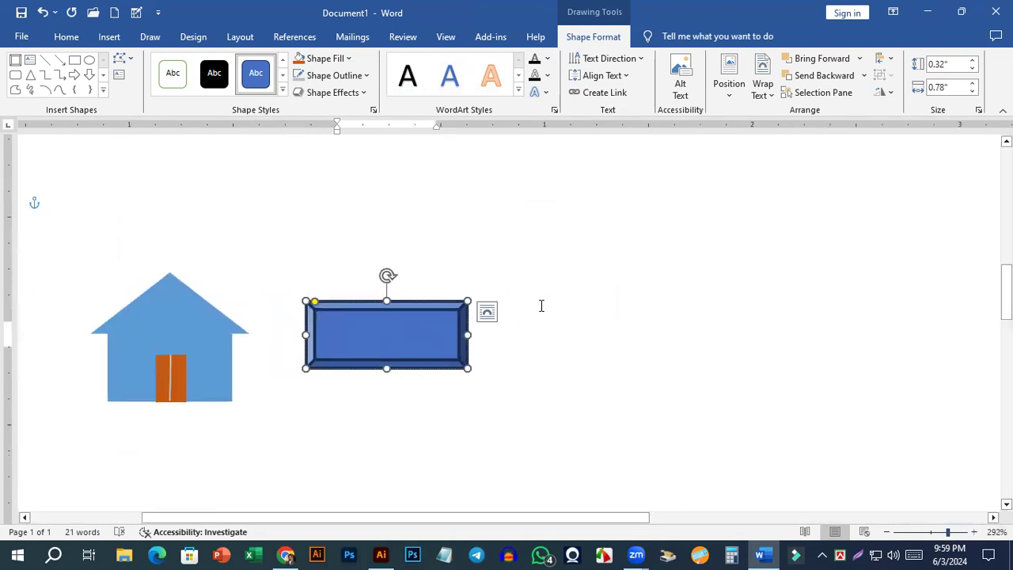
scroll(389, 351, "up", 5)
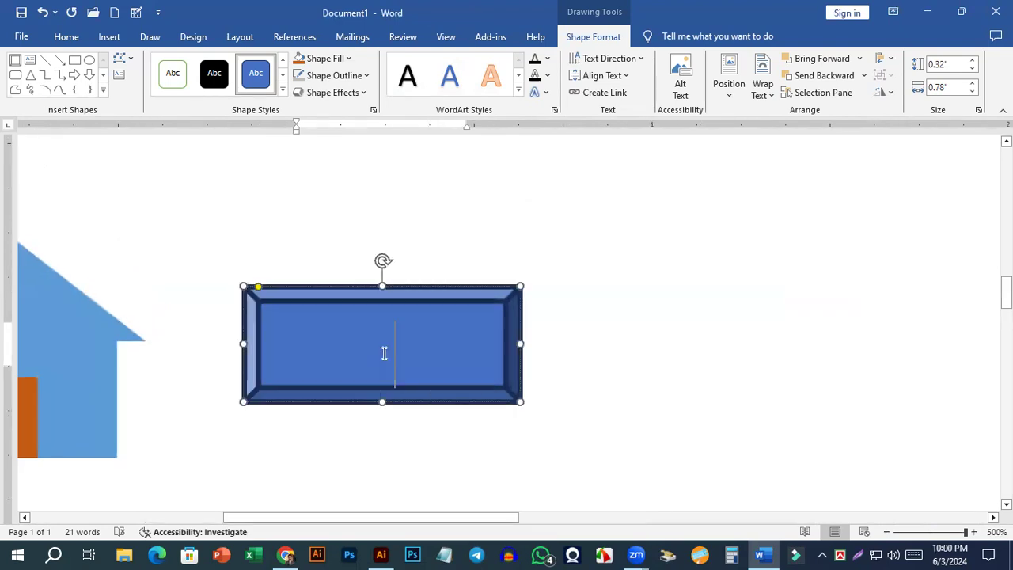
scroll(389, 350, "down", 5)
scroll(383, 351, "down", 10)
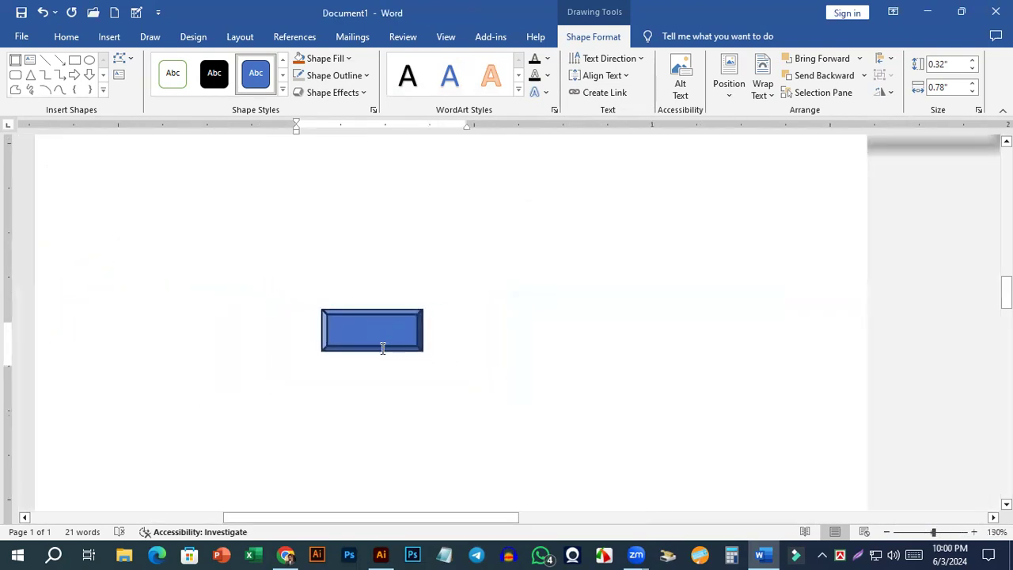
scroll(495, 380, "up", 10)
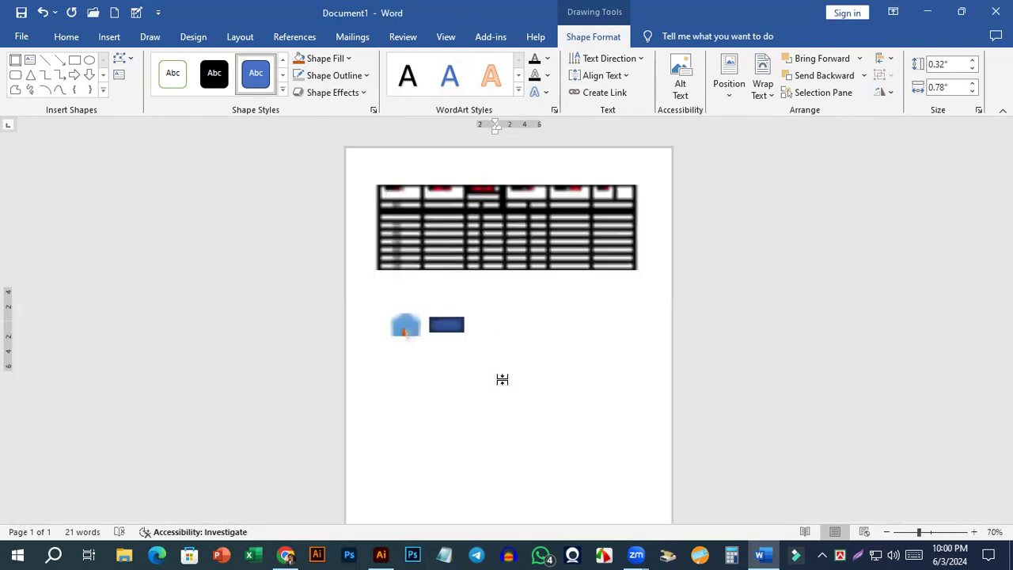
scroll(501, 381, "up", 6)
scroll(501, 379, "down", 2)
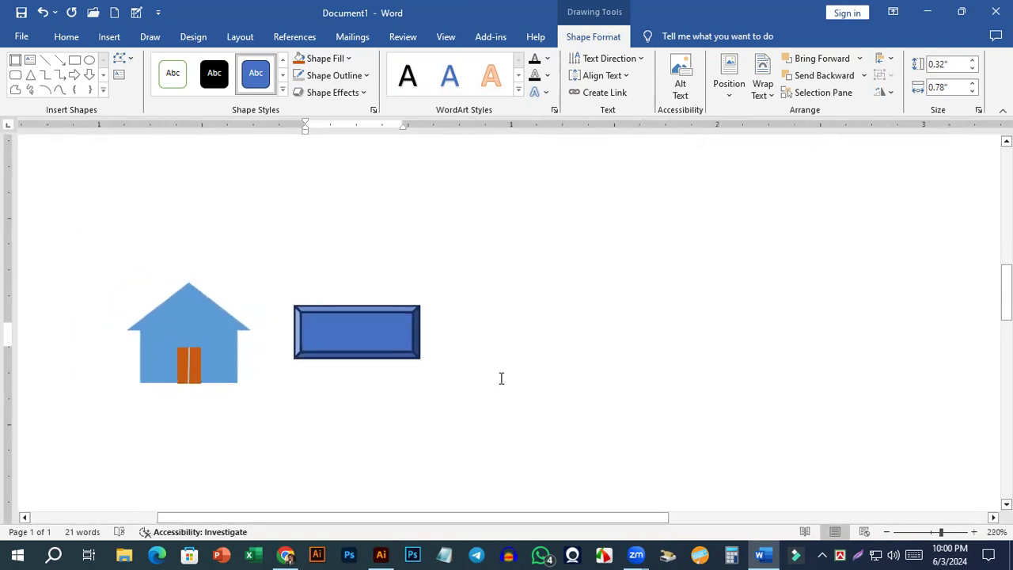
scroll(502, 377, "up", 4)
scroll(503, 376, "down", 1)
scroll(501, 375, "down", 2)
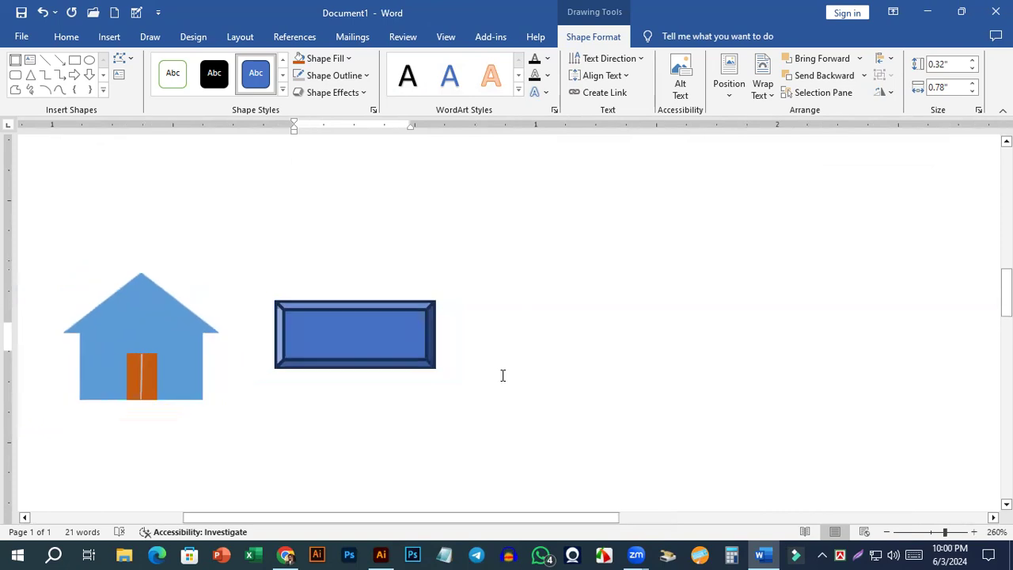
mouse_move(950, 534)
left_mouse_down()
mouse_move(939, 537)
mouse_move(954, 539)
left_mouse_up()
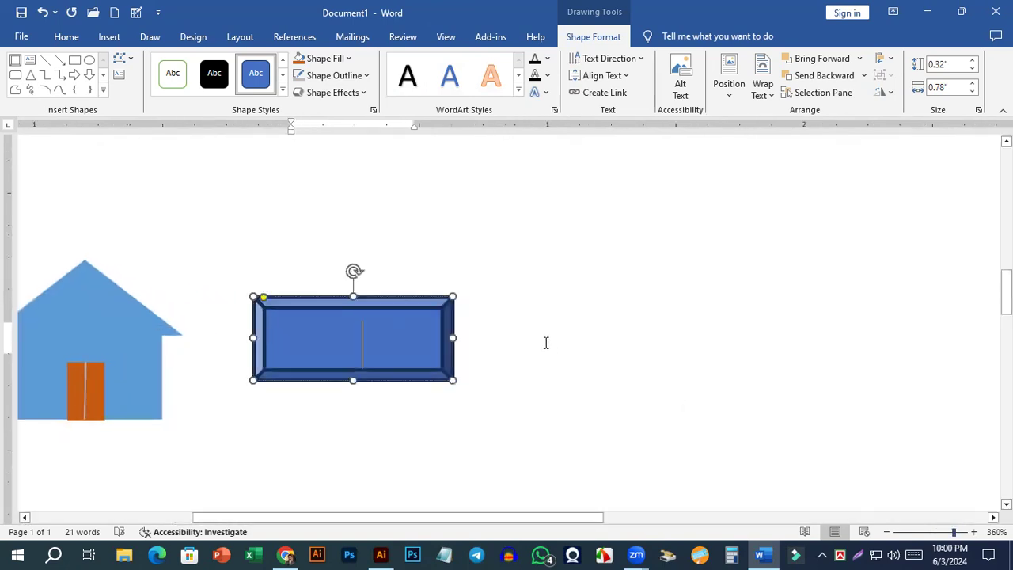
scroll(545, 342, "up", 5)
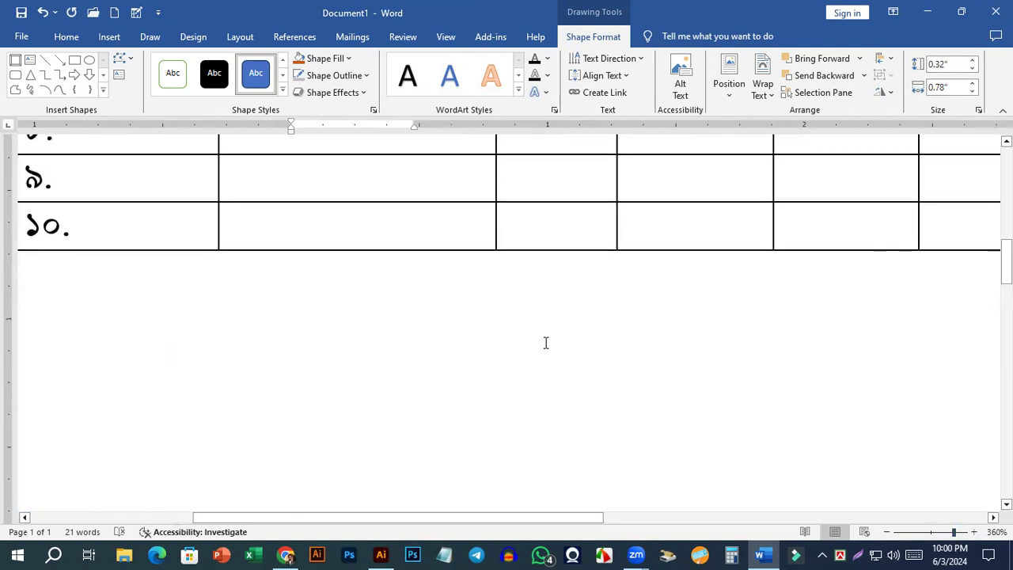
scroll(434, 317, "up", 8)
scroll(425, 325, "down", 12)
scroll(428, 323, "up", 6)
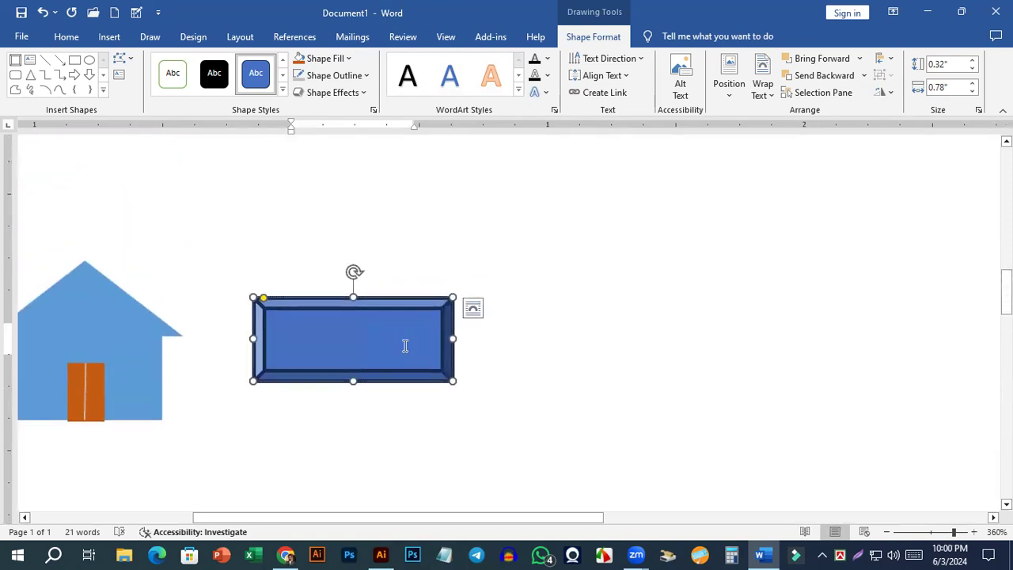
scroll(404, 345, "up", 14, "ctrl")
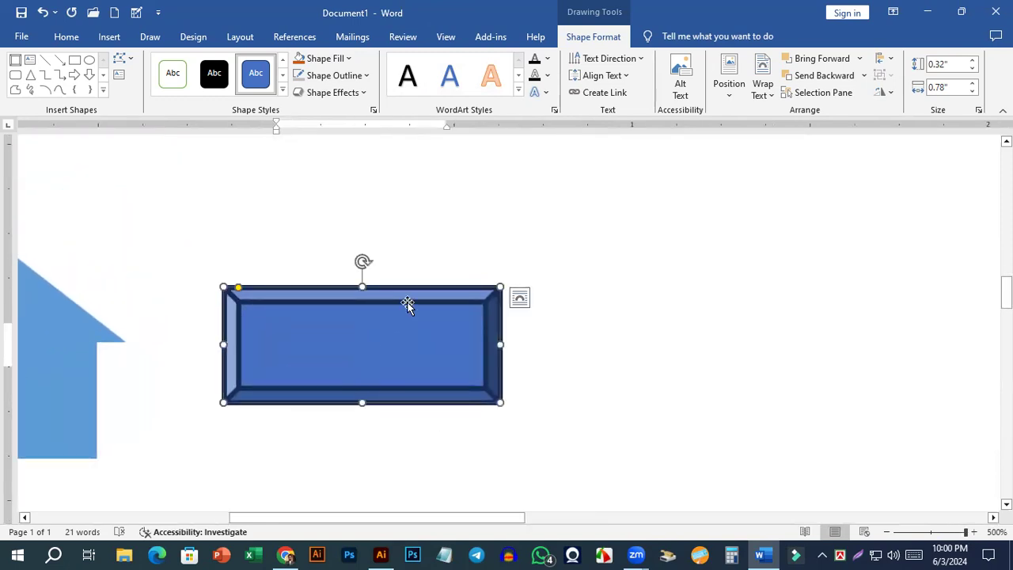
Add a person's first name as text inside the bevel shape and extend its lower edge to fit the text.
left_click(681, 283)
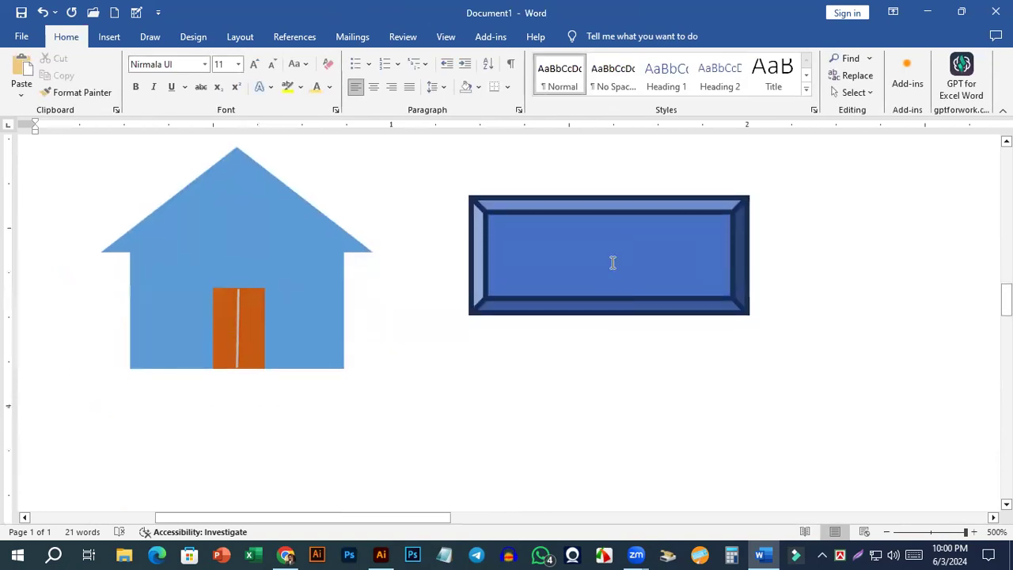
left_click(598, 219)
right_click(597, 219)
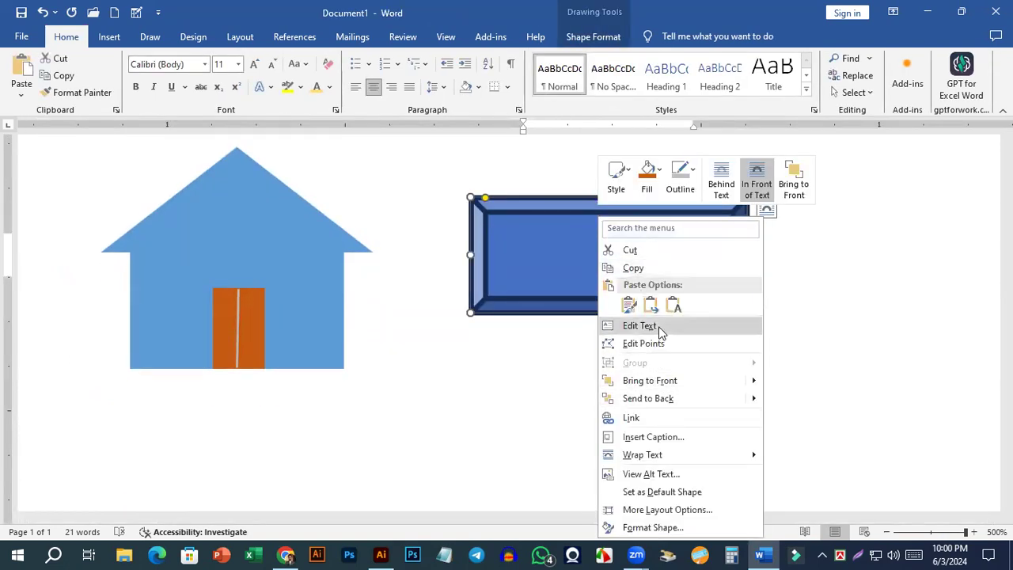
left_click(659, 326)
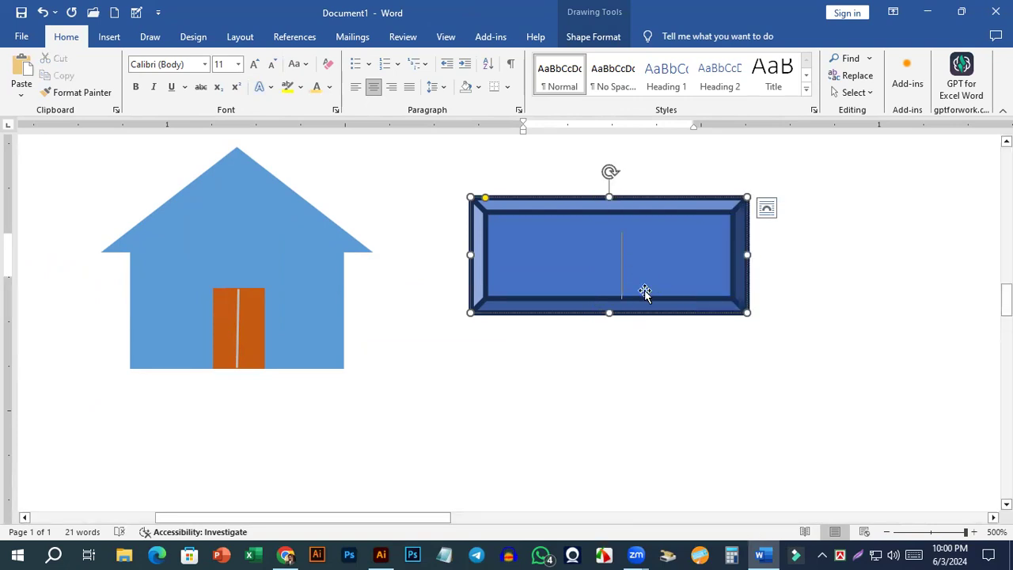
type("S")
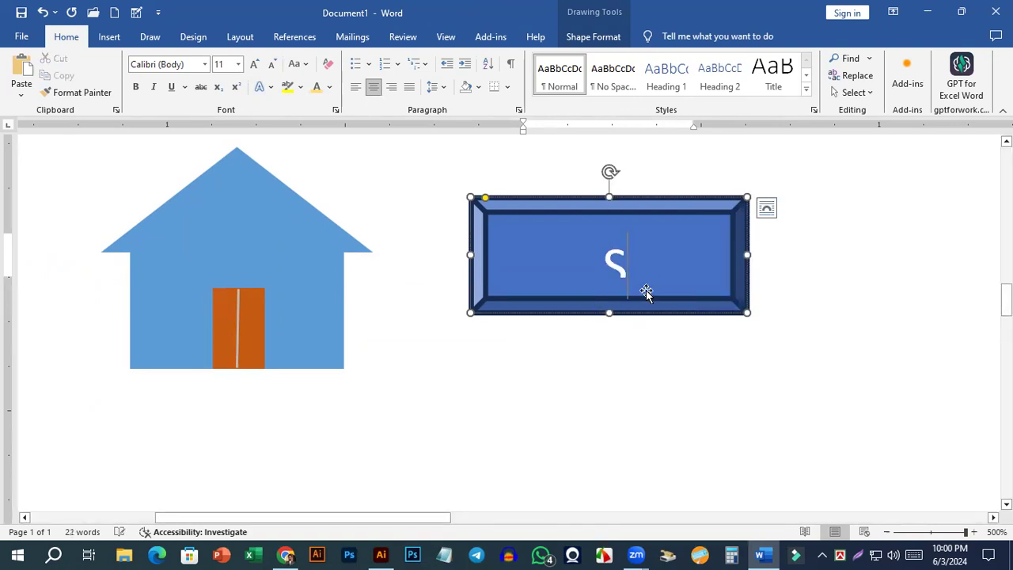
type("ahon")
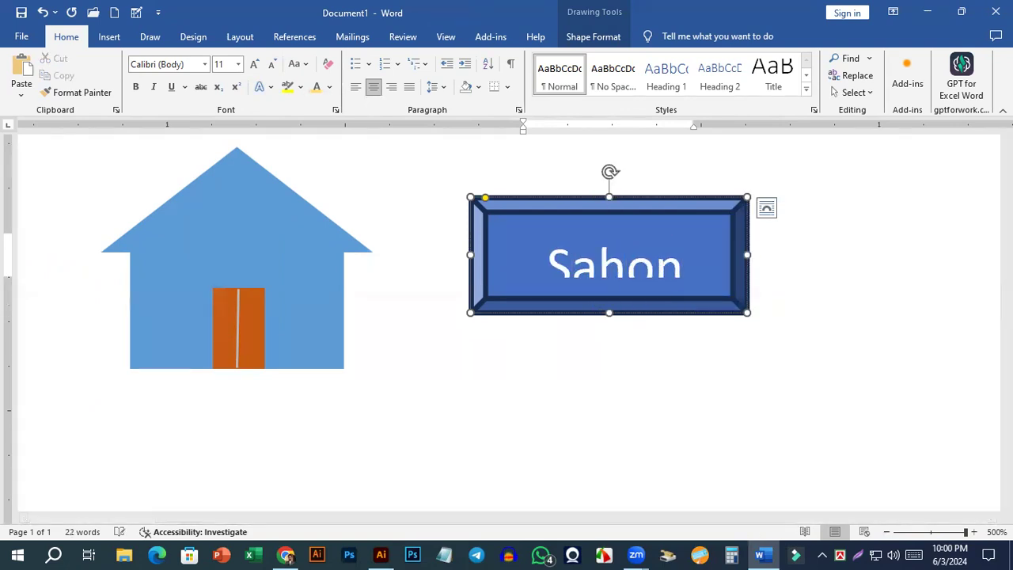
left_click_drag(607, 313, 608, 332)
left_click(619, 283)
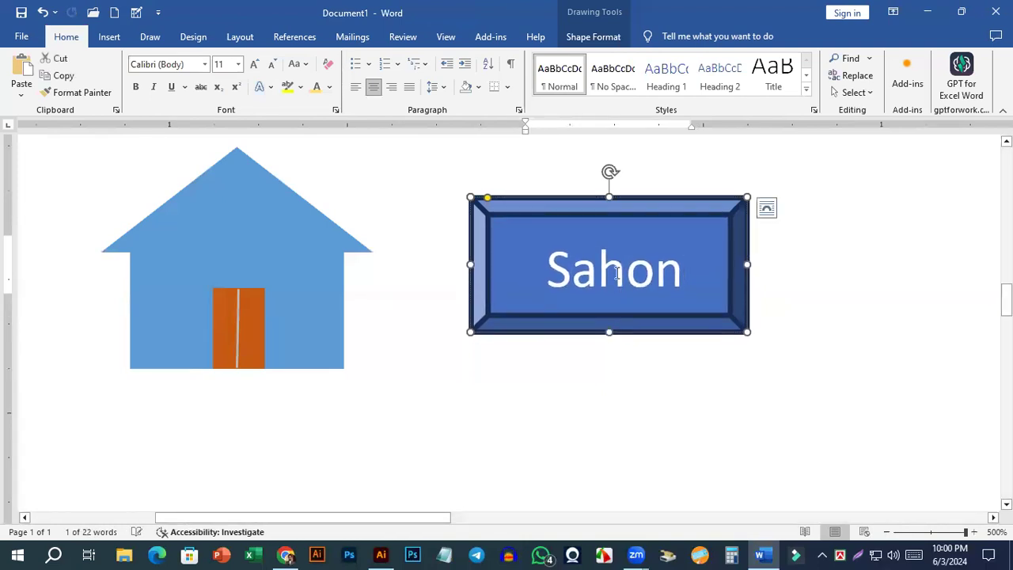
Convert the name in the bevel shape to UPPERCASE.
left_click_drag(686, 270, 544, 277)
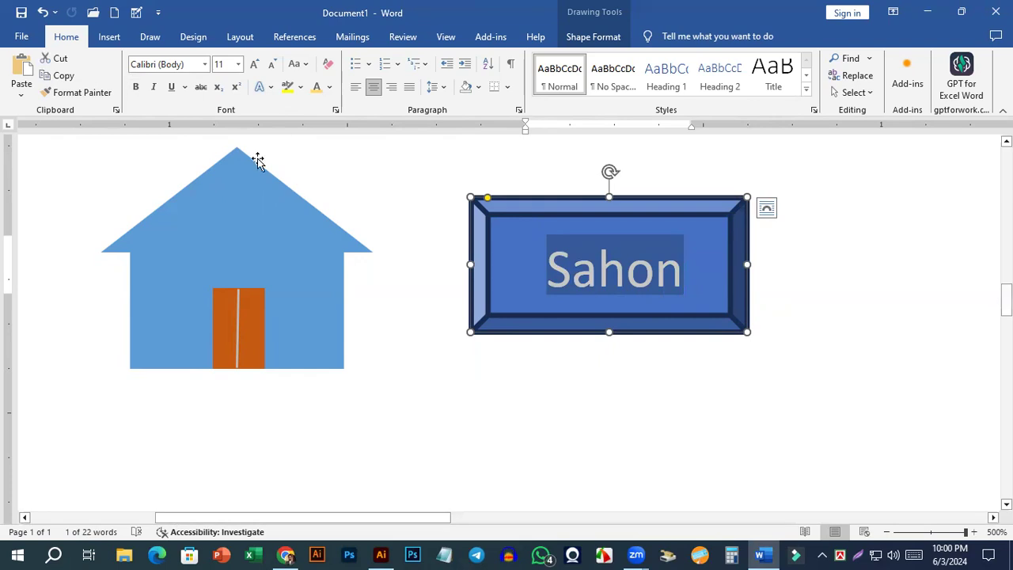
left_click(307, 65)
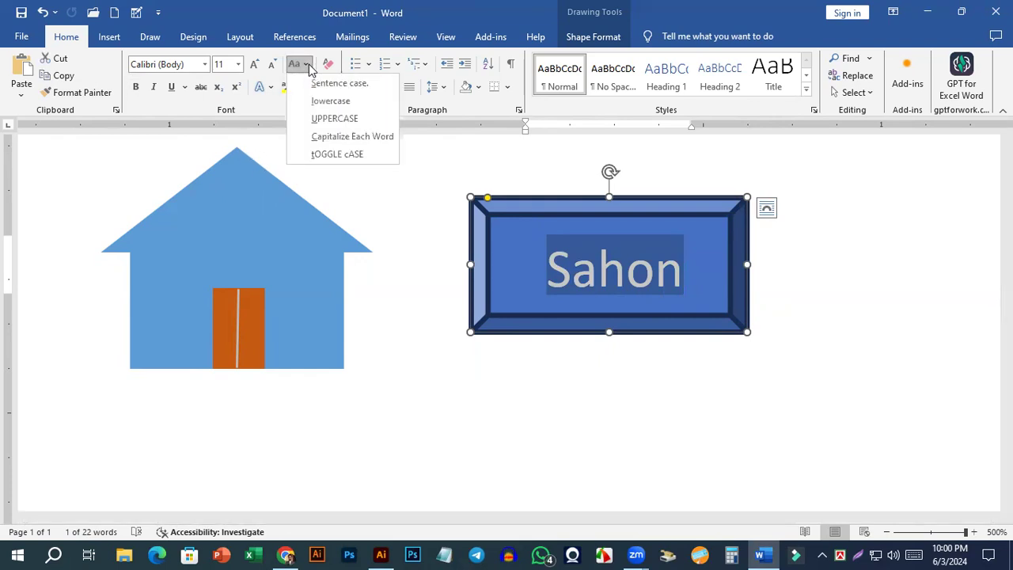
left_click(334, 119)
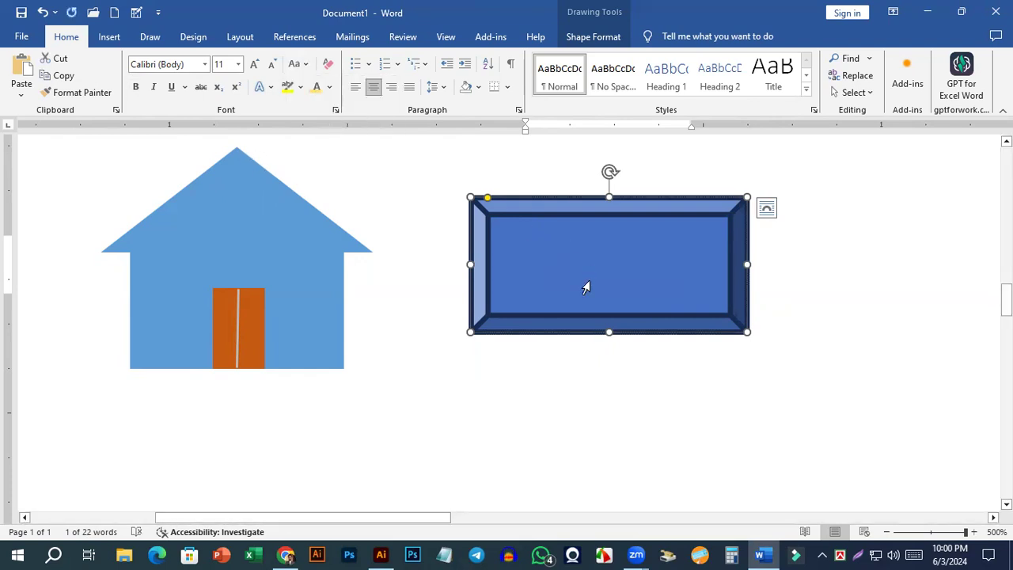
Resize the bevel shape in height and width to fit the whole uppercase name closely on one line.
left_click_drag(609, 339, 613, 456)
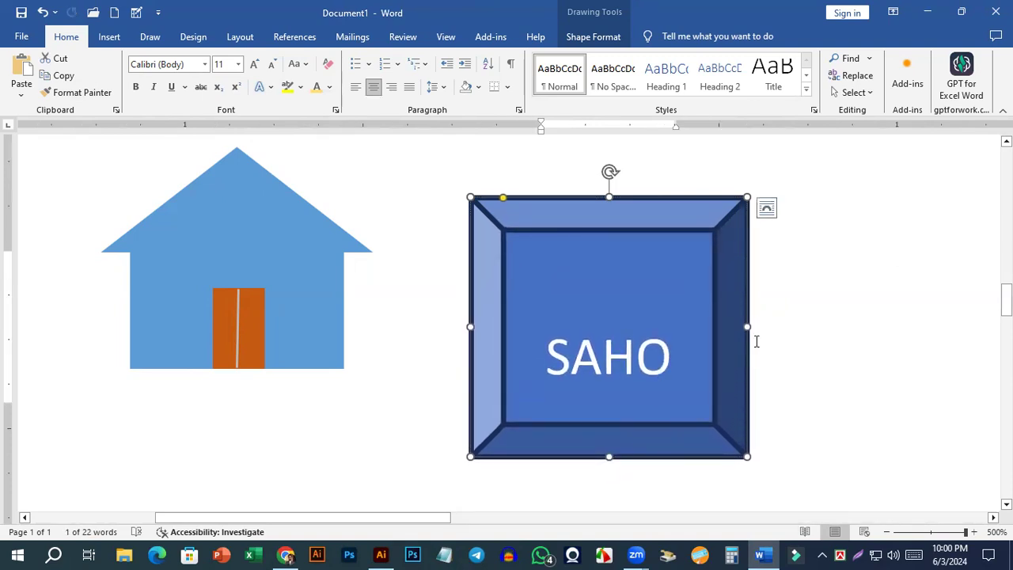
left_click_drag(748, 325, 831, 320)
left_click_drag(651, 417, 650, 333)
left_click_drag(832, 263, 760, 269)
left_click(637, 273)
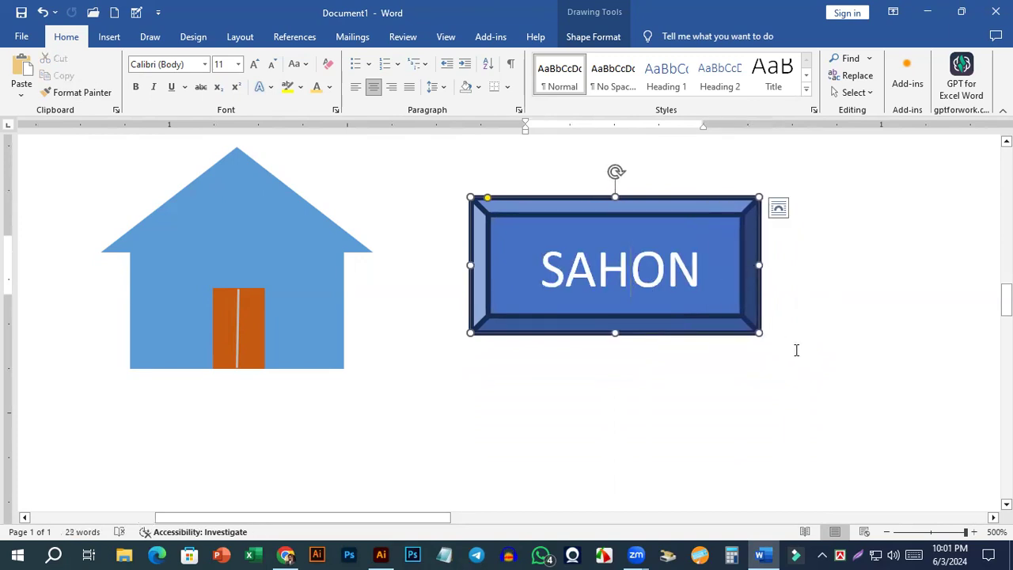
left_click(796, 348)
Left-align the bevel shape's text and delete the blank space in front of the name.
left_click(543, 269)
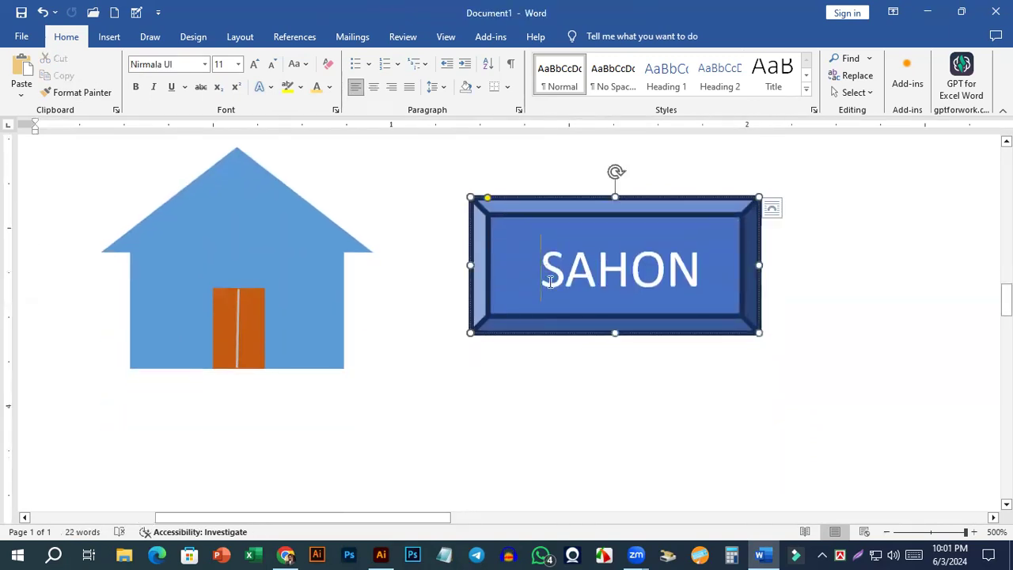
left_click(375, 91)
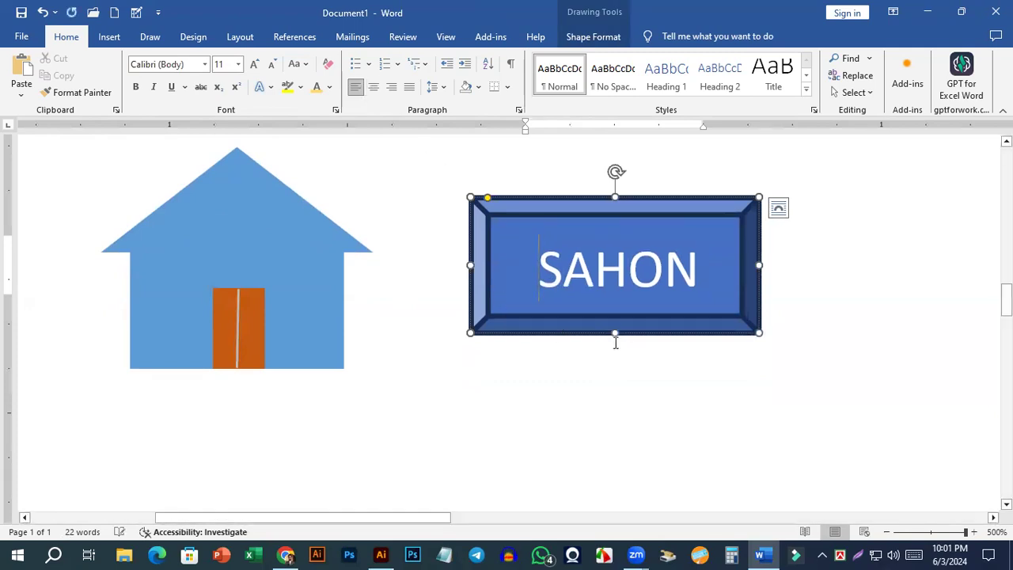
key("BackSpace")
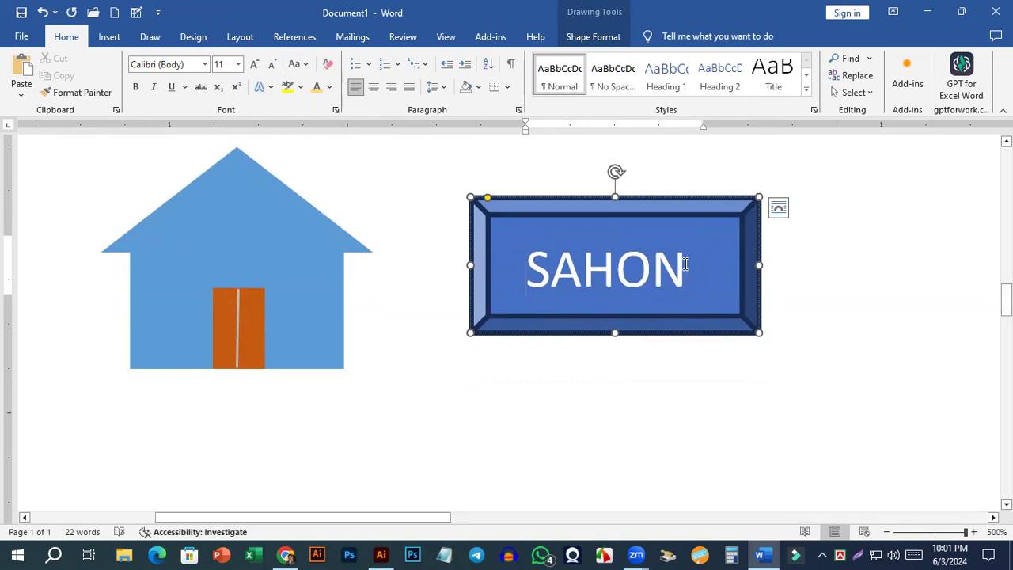
Narrow the bevel shape slightly and center all of its text horizontally.
mouse_move(753, 265)
left_mouse_down()
mouse_move(725, 267)
mouse_move(748, 267)
left_mouse_up()
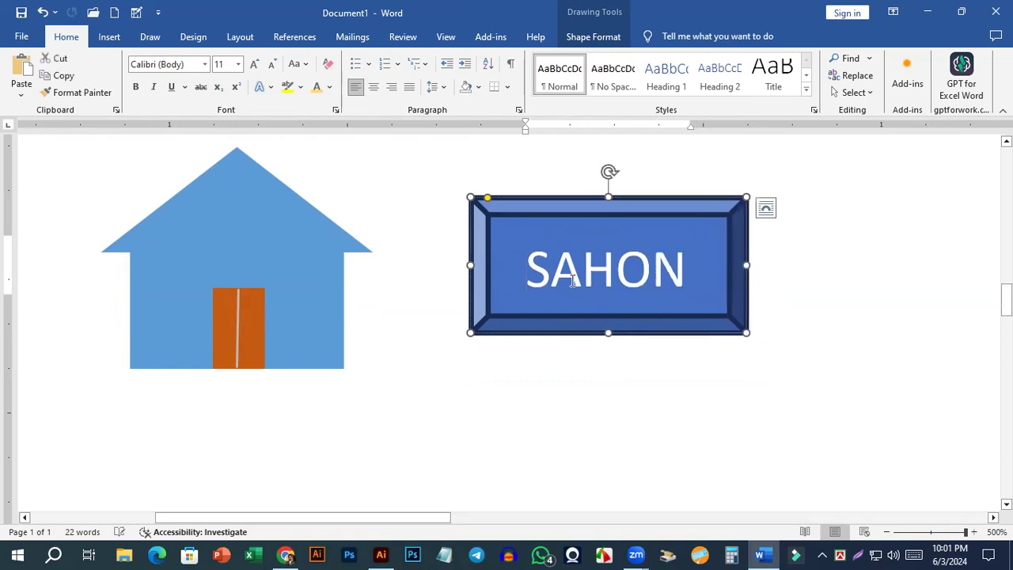
key("ctrl+a")
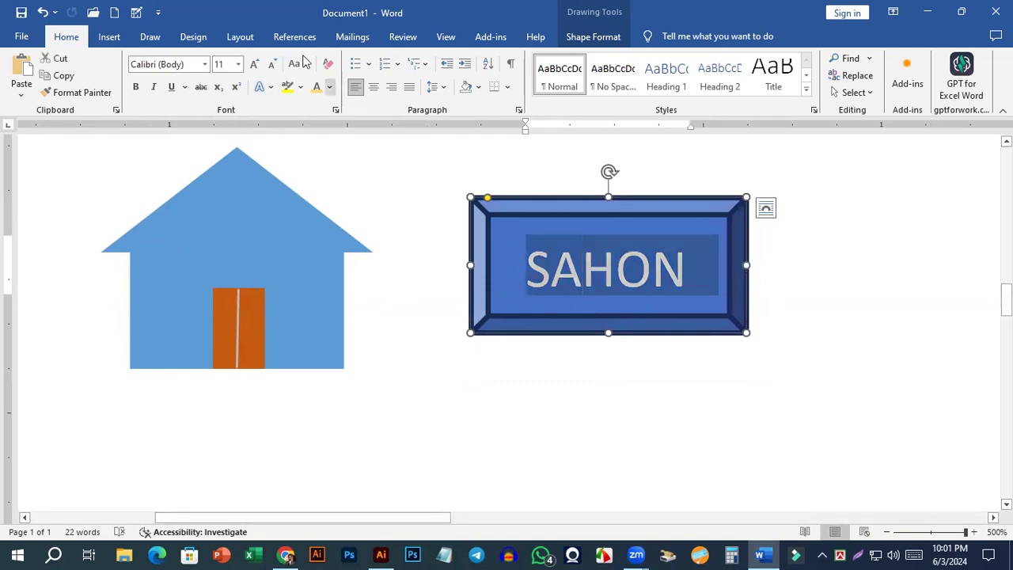
left_click(373, 86)
left_click(604, 390)
scroll(583, 314, "up", 2)
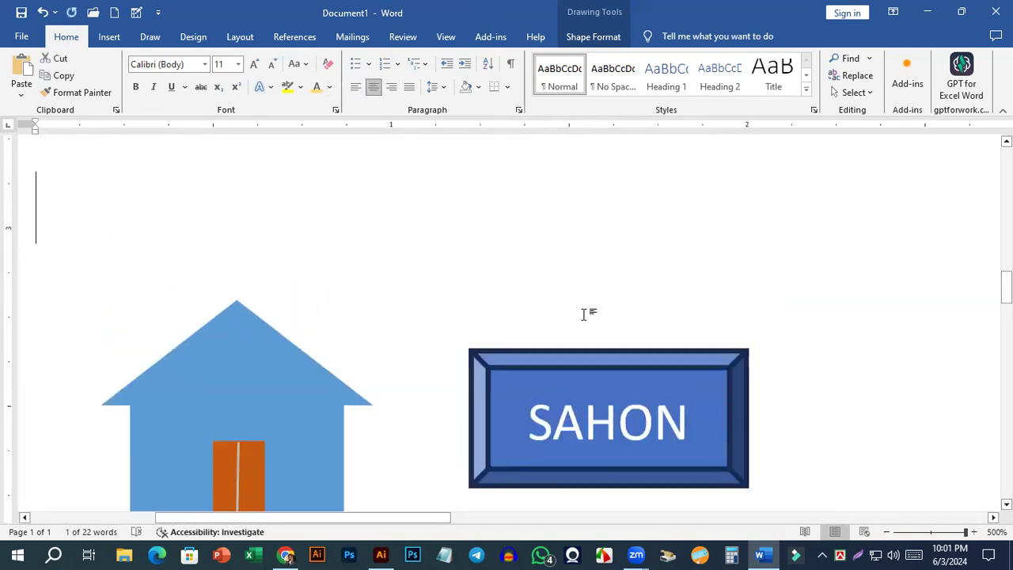
Change the font color of the name inside the bevel shape to red using the standard color palette.
scroll(595, 341, "down", 4)
scroll(586, 213, "up", 2)
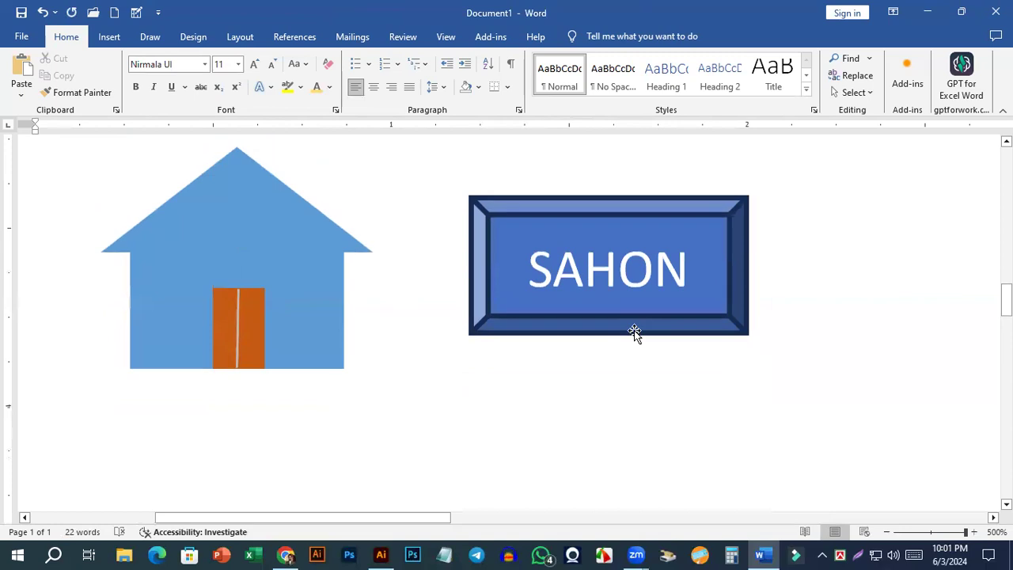
left_click(614, 289)
left_click_drag(528, 268, 716, 270)
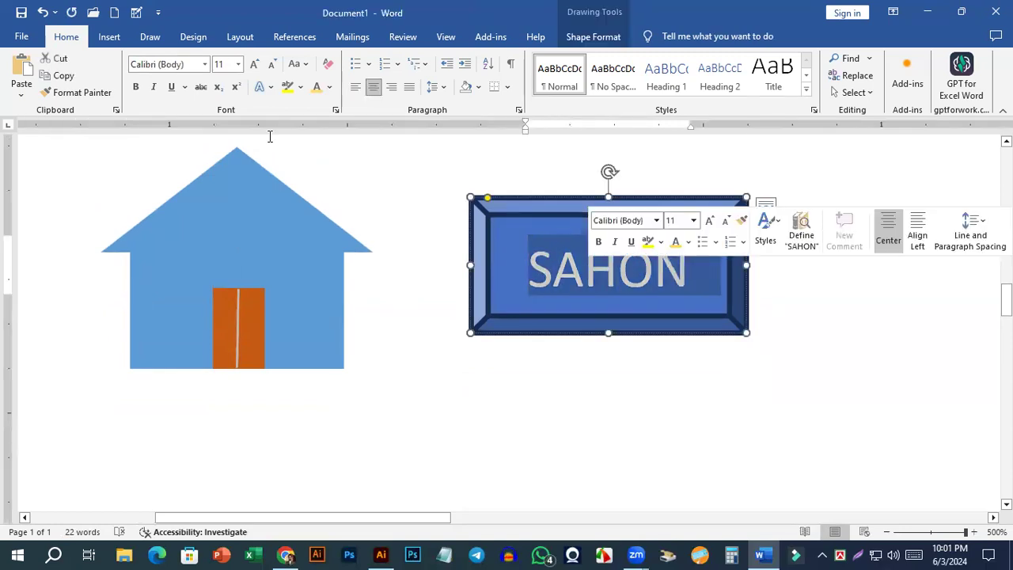
left_click(329, 87)
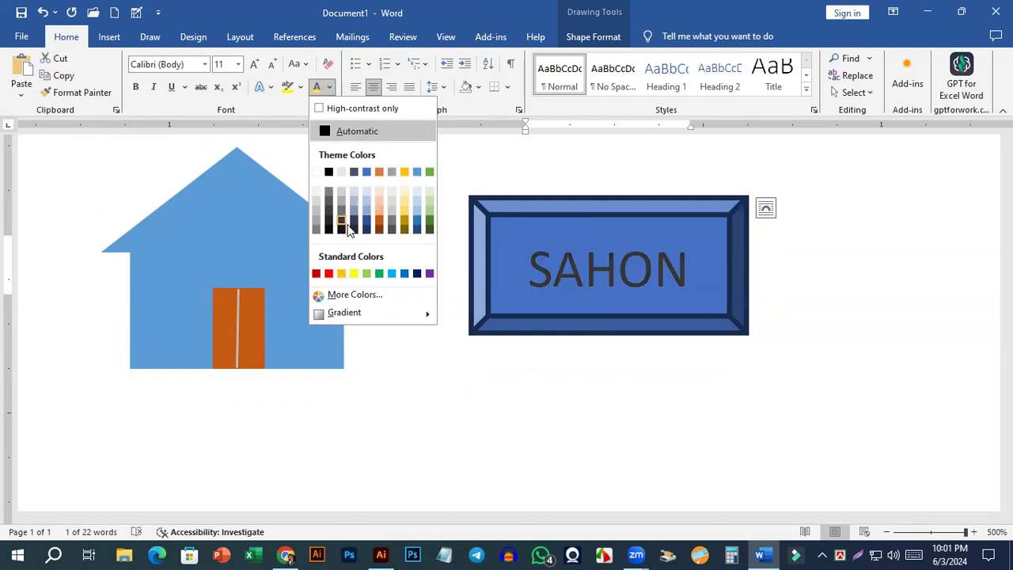
left_click(348, 295)
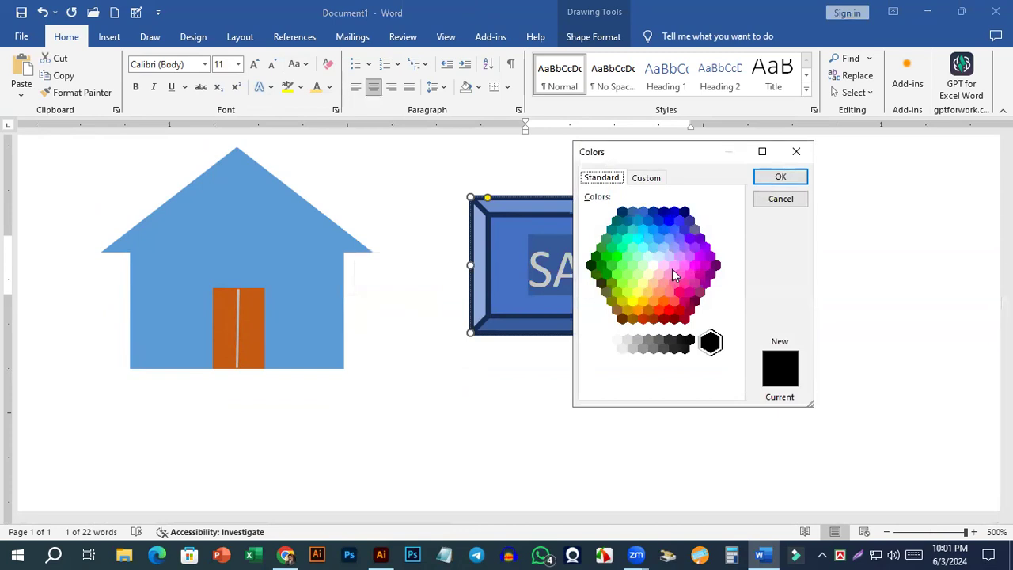
left_click(664, 306)
left_click(653, 317)
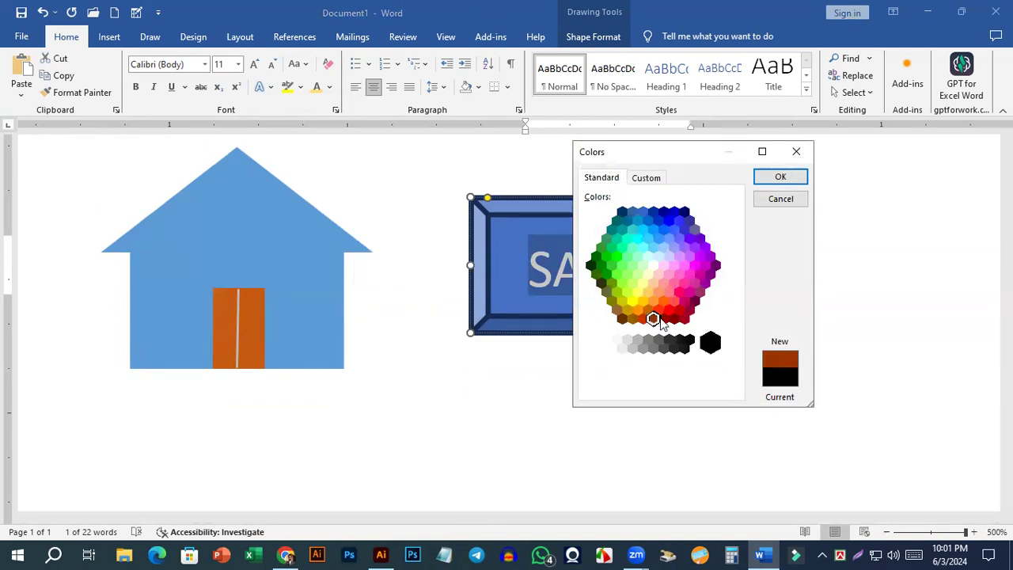
left_click(671, 315)
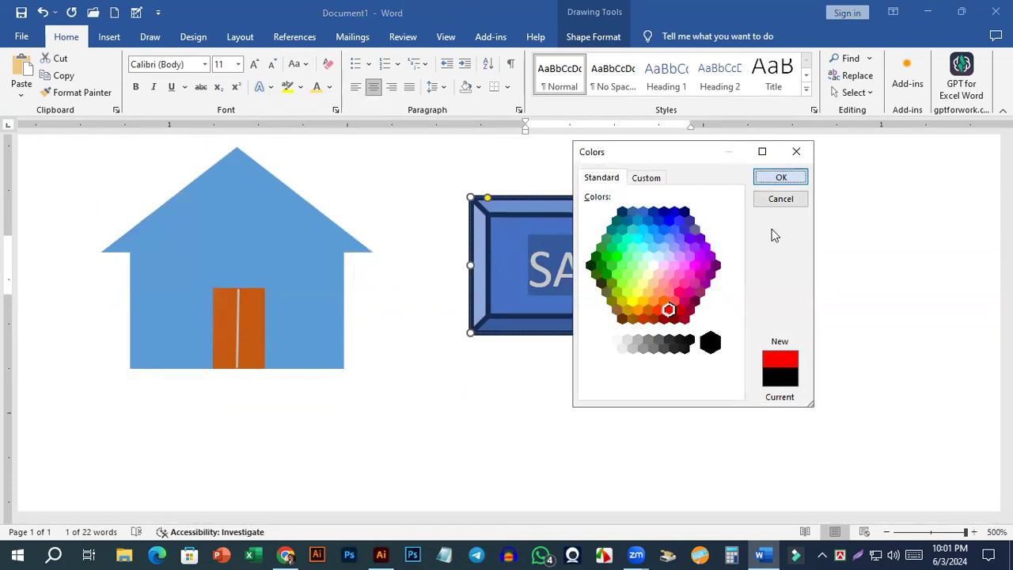
key("Return")
left_click(785, 278)
scroll(638, 334, "down", 2)
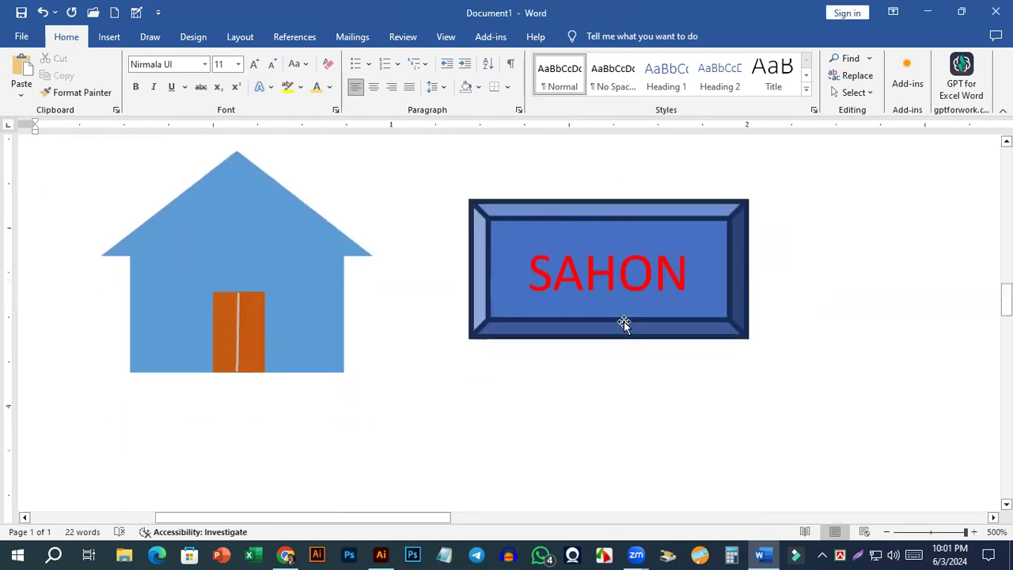
Apply a green filled preset shape style to the bevel shape.
left_click(620, 214)
double_click(621, 251)
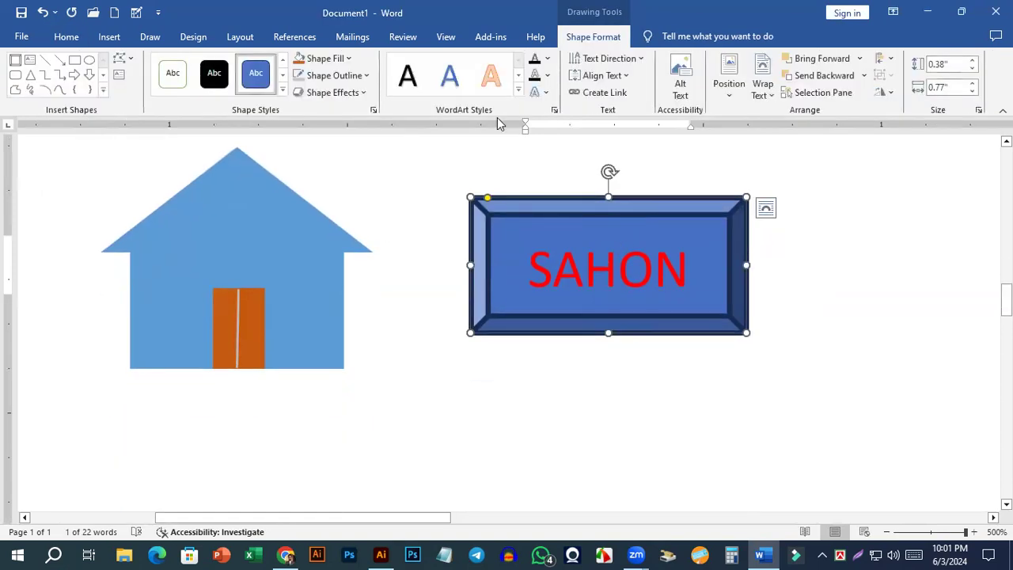
left_click(283, 75)
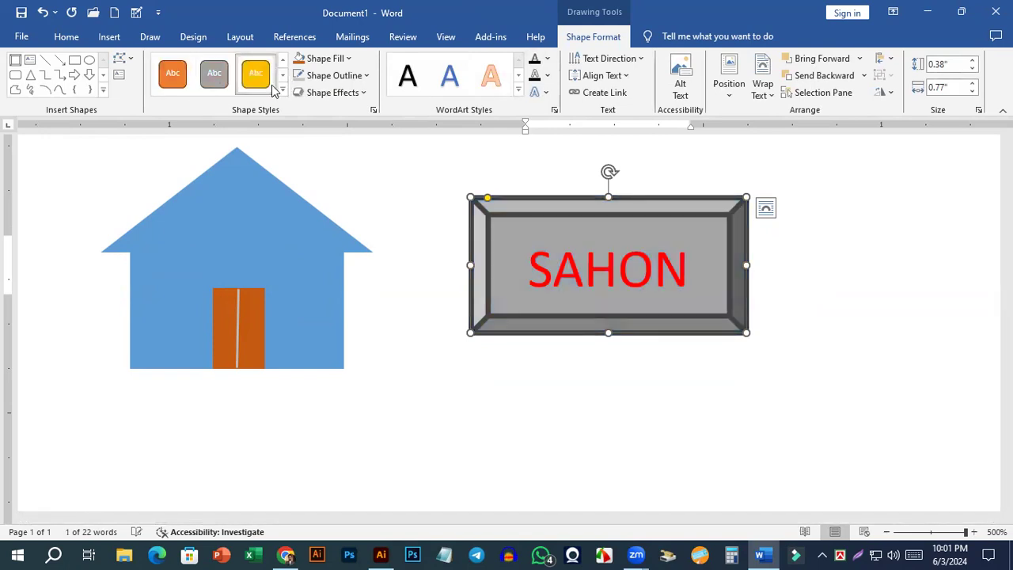
left_click(256, 77)
left_click(282, 75)
left_click(214, 73)
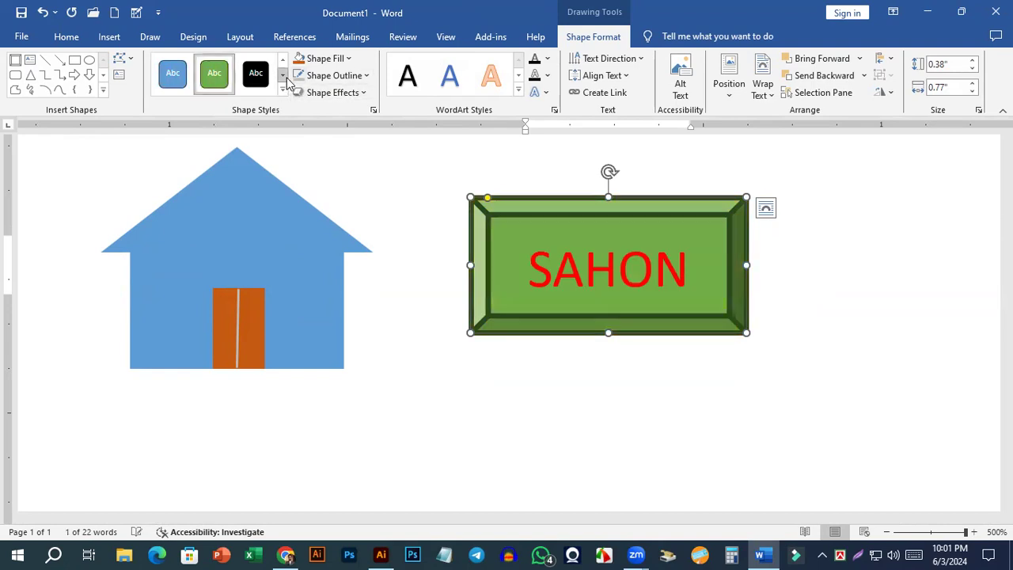
Set the bevel shape's fill to theme blue and its outline to standard red.
left_click(338, 60)
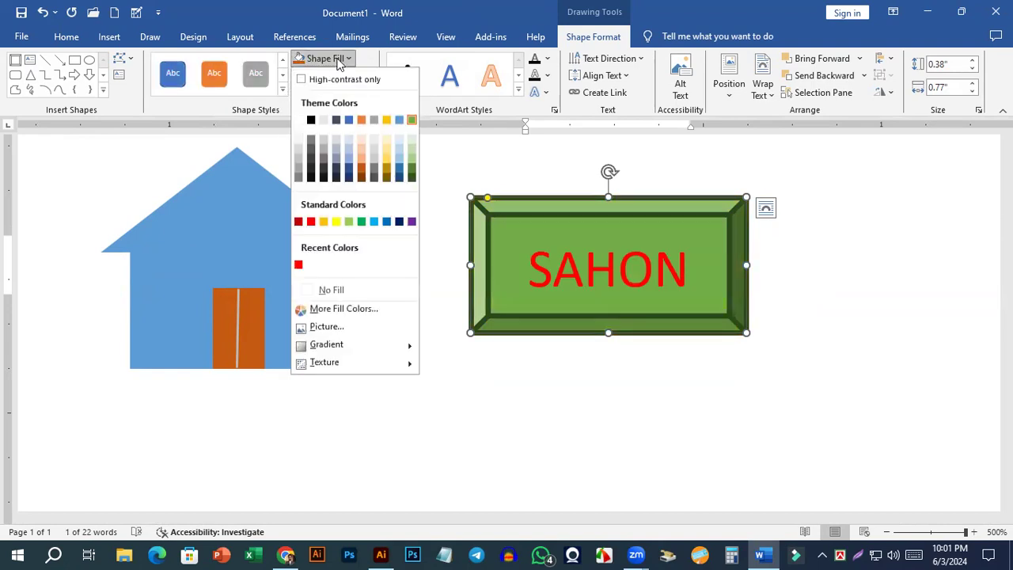
left_click(349, 120)
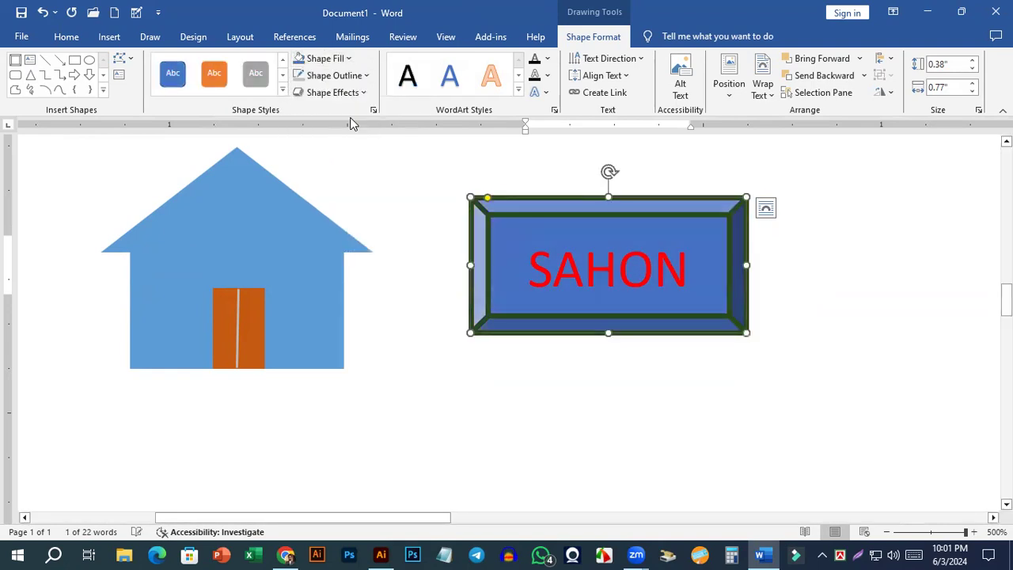
left_click(334, 75)
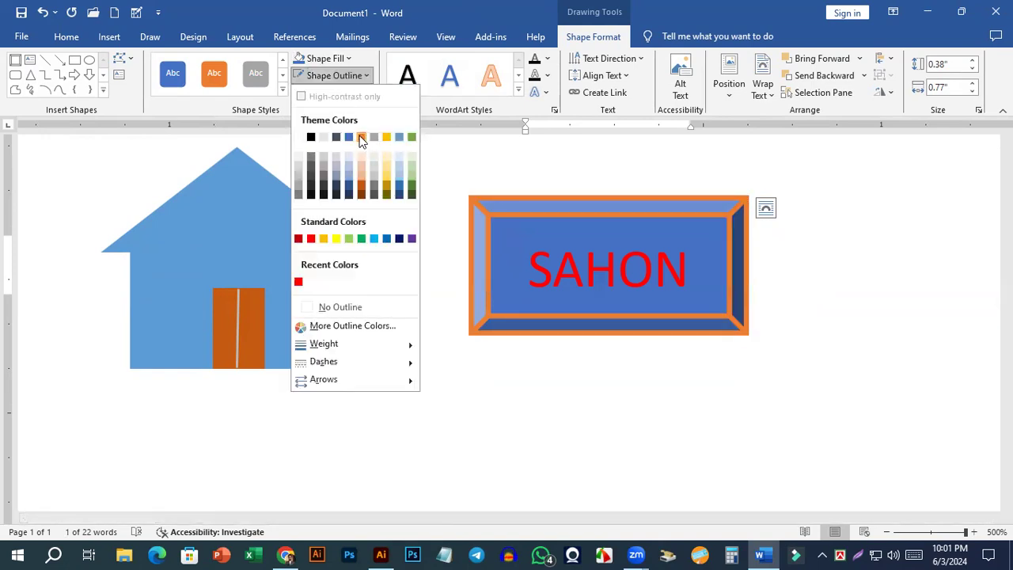
left_click(313, 239)
left_click(827, 291)
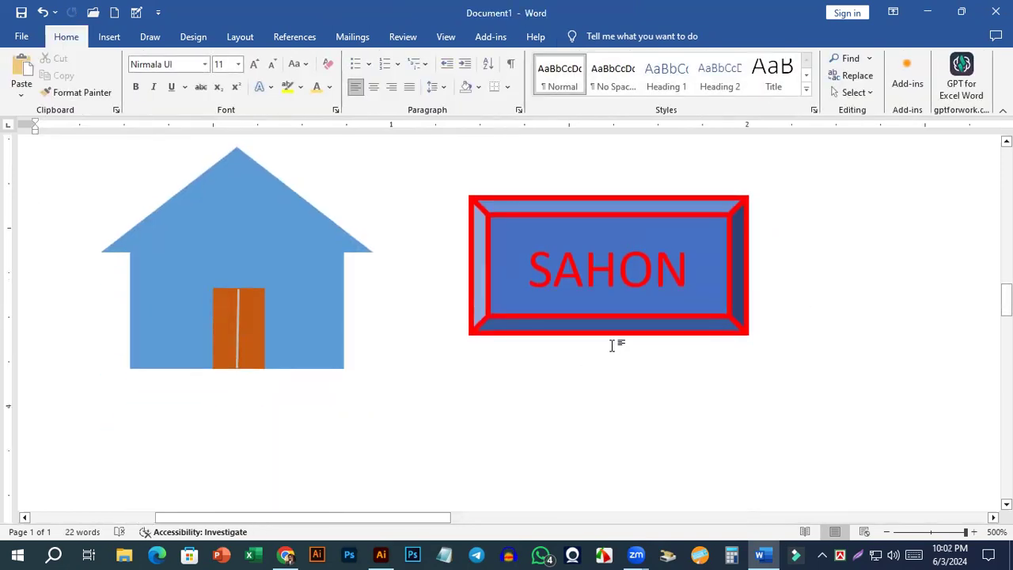
Draw a 14-point explosion star shape beside the bevel shape, on the side away from the house.
scroll(611, 345, "down", 16)
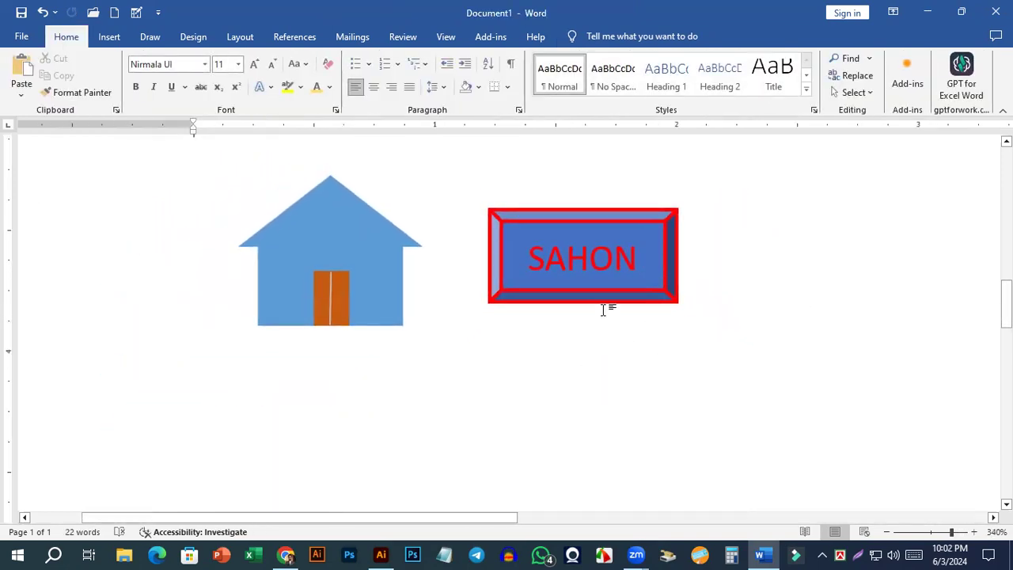
left_click(109, 37)
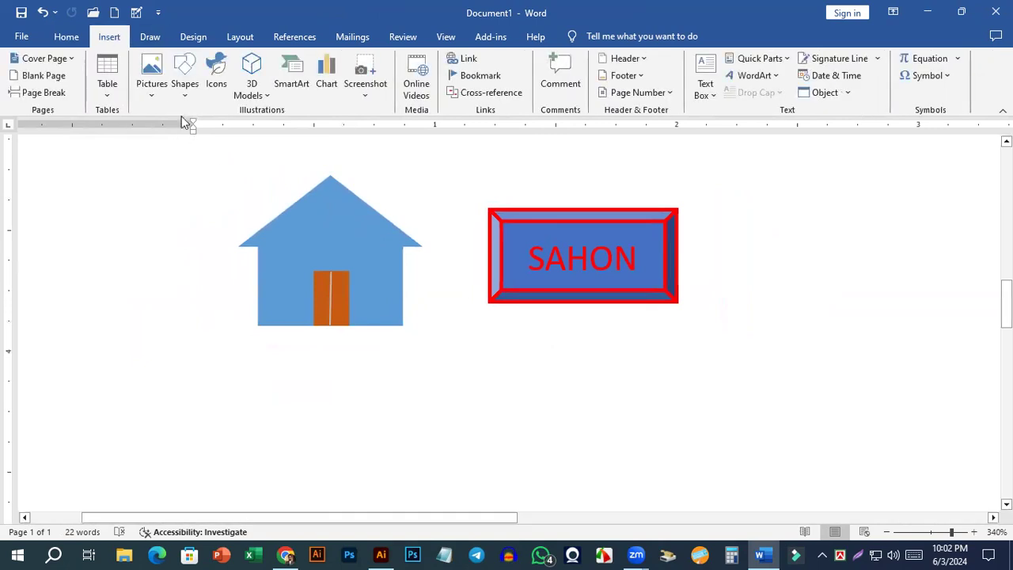
left_click(187, 93)
scroll(200, 311, "down", 1)
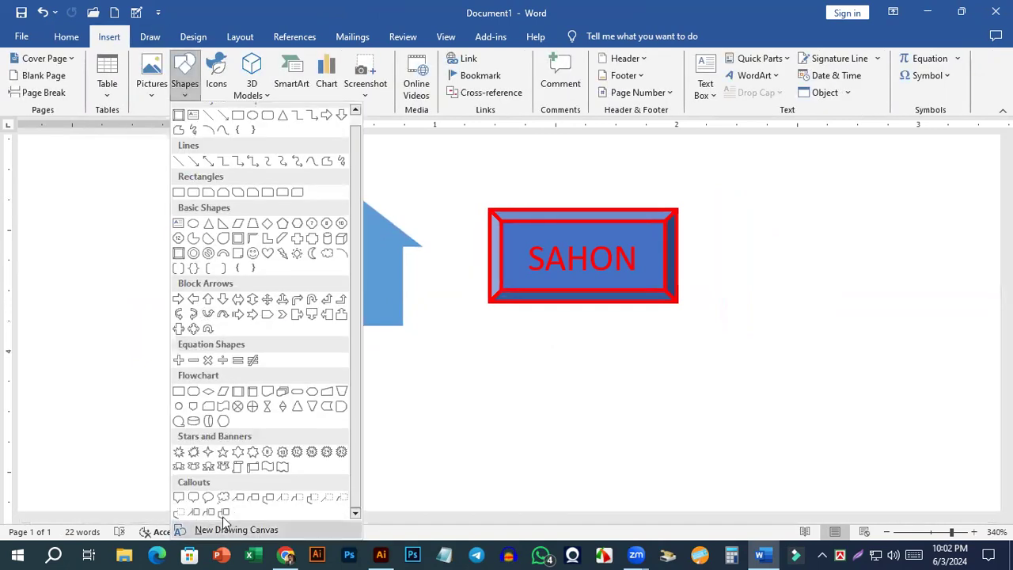
left_click(193, 452)
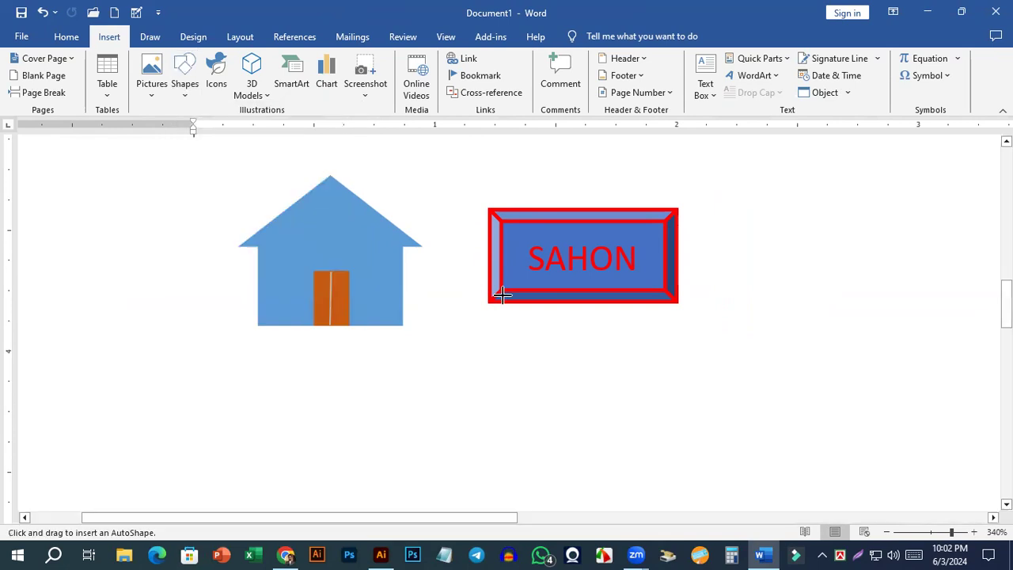
left_click_drag(729, 187, 842, 334)
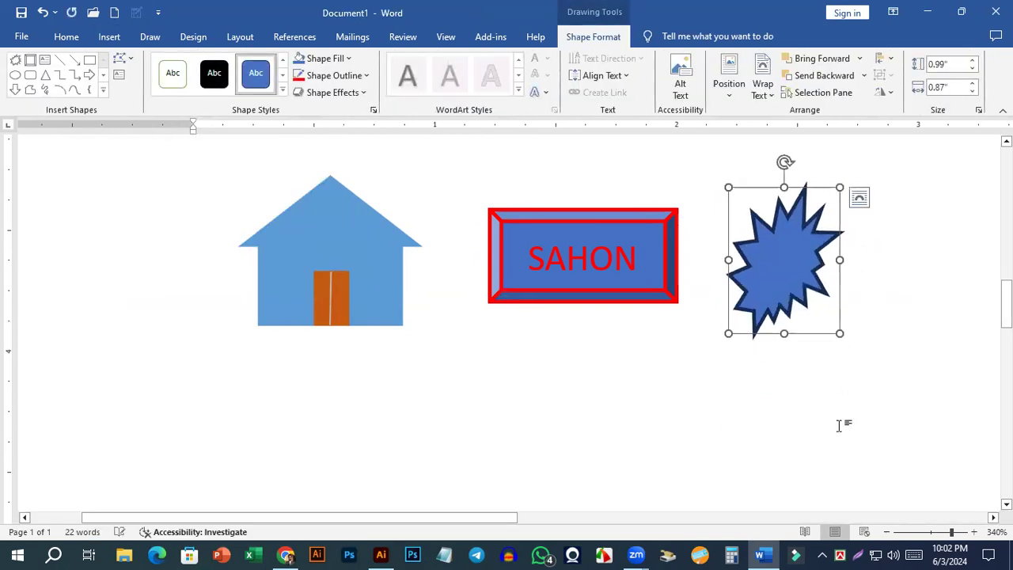
left_click(841, 422)
Move the explosion star above the gap between the house and the bevel shape.
scroll(685, 311, "down", 9, "ctrl")
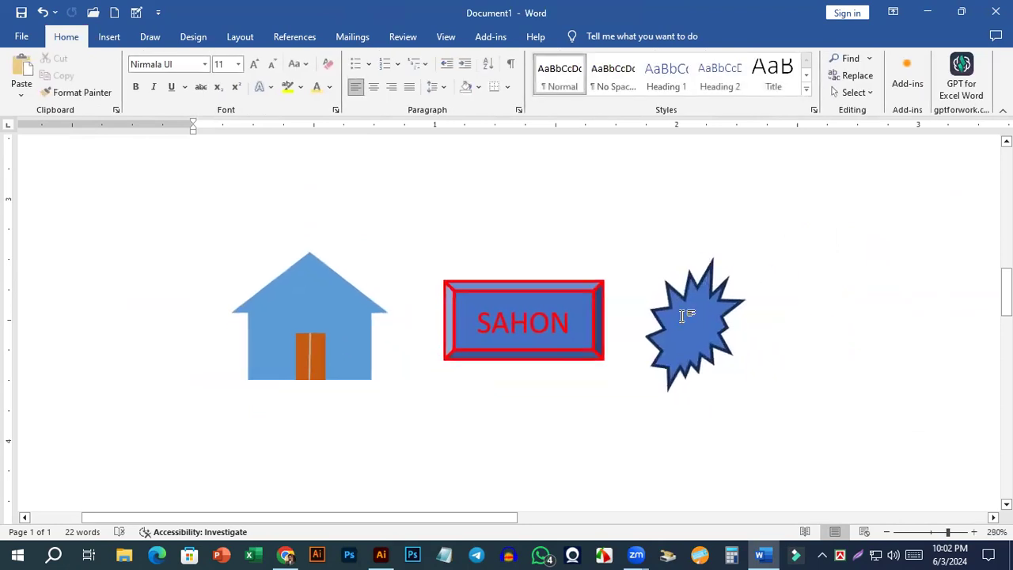
scroll(604, 361, "up", 3, "ctrl")
left_click_drag(691, 338, 452, 226)
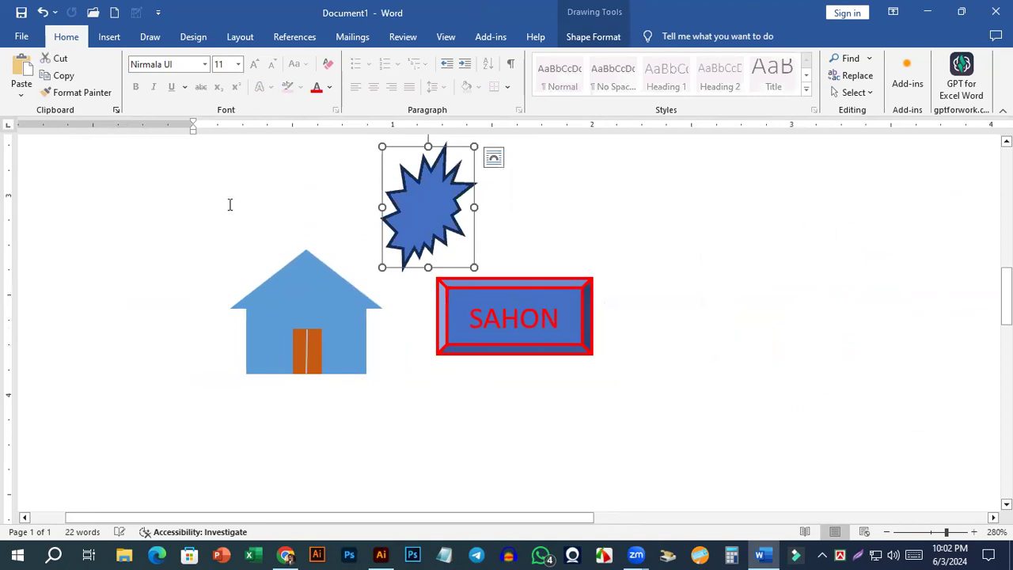
Draw a double brace shape about 0.83" high and 0.59" wide and move it closer to the bevel shape.
left_click(109, 37)
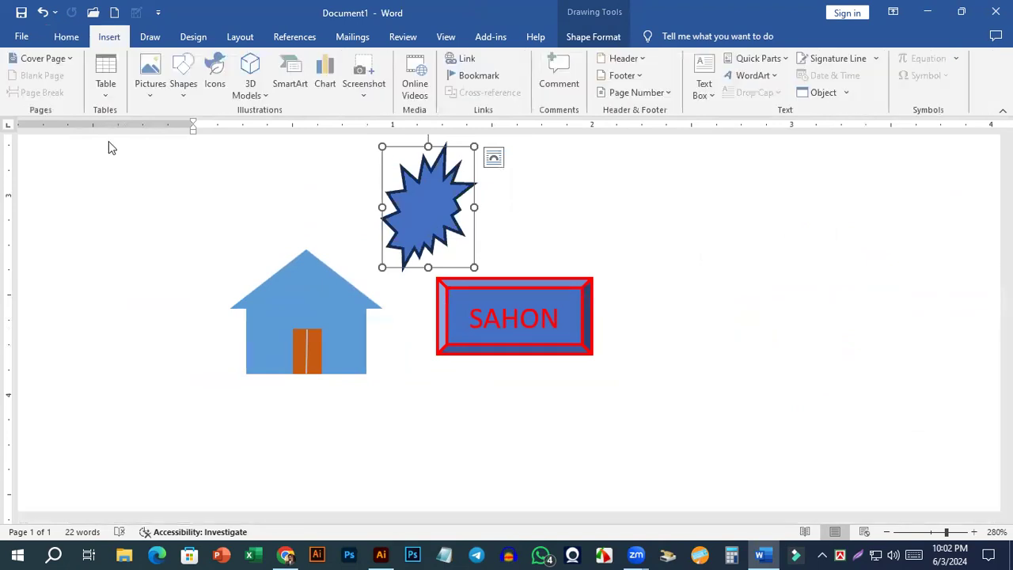
left_click(185, 82)
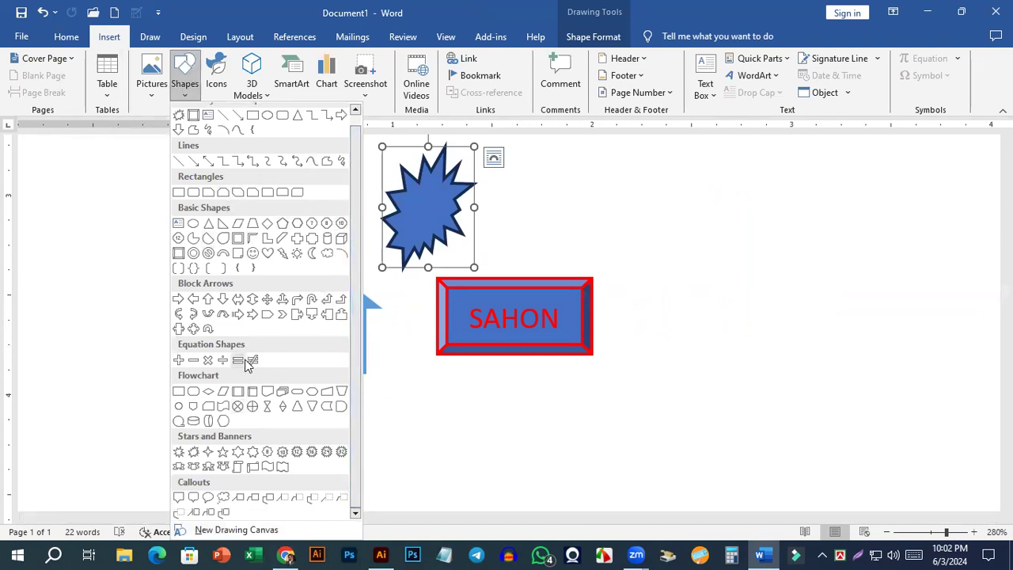
left_click(193, 268)
left_click_drag(706, 203, 825, 370)
left_click(728, 262)
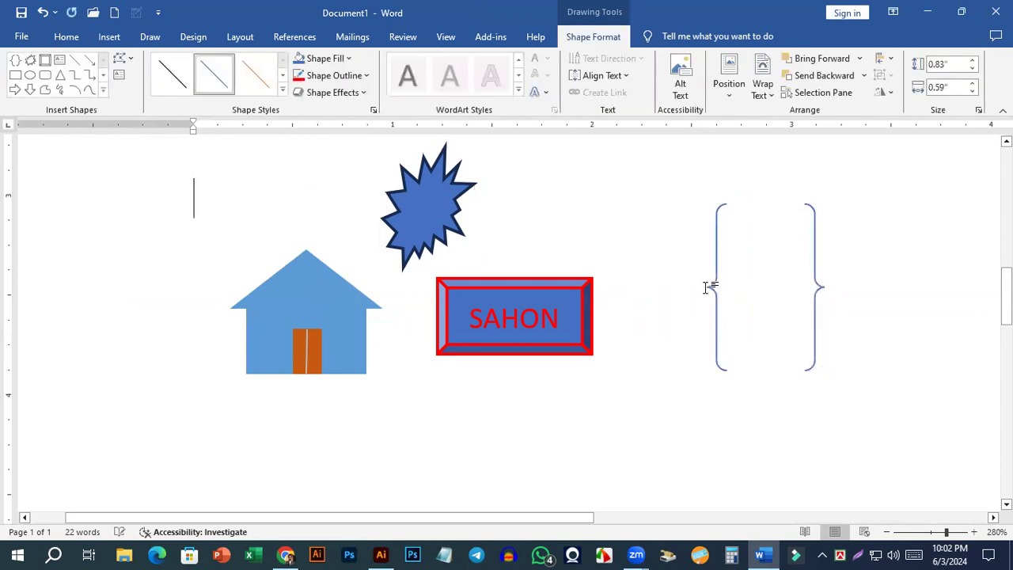
left_click_drag(712, 283, 629, 250)
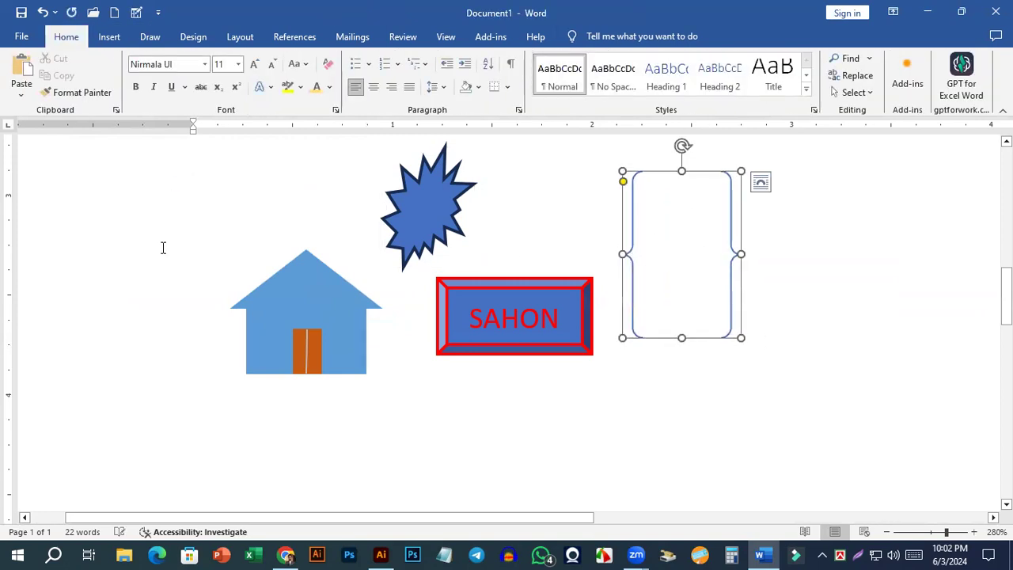
Search the icon library for "phone" and insert the classic desk telephone icon.
left_click(109, 37)
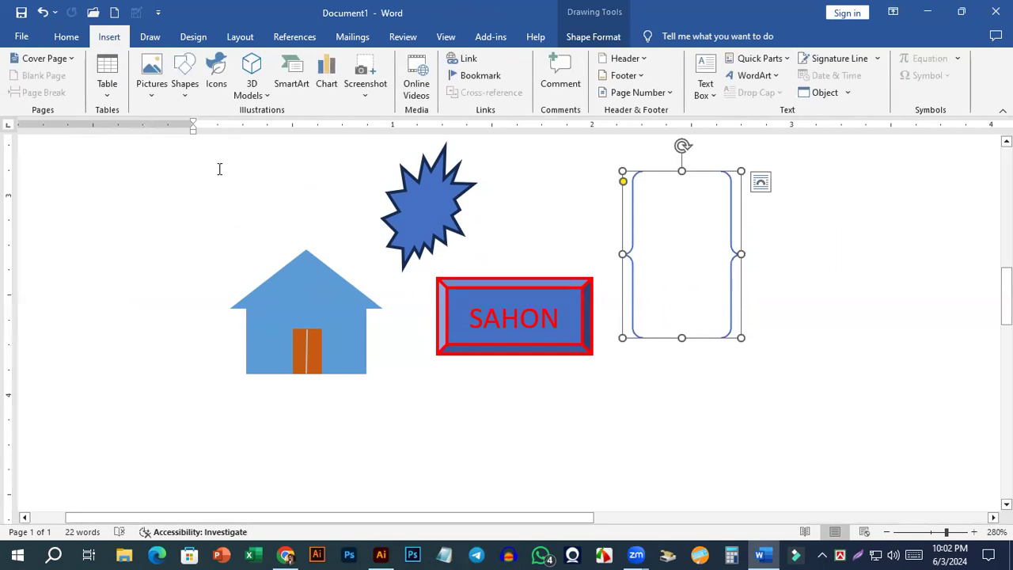
left_click(218, 83)
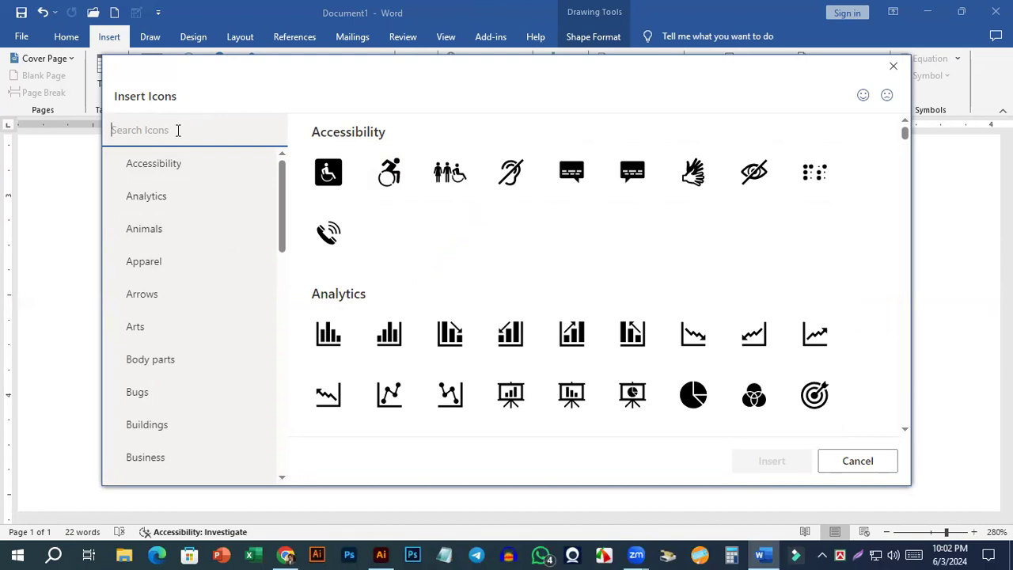
type("phone")
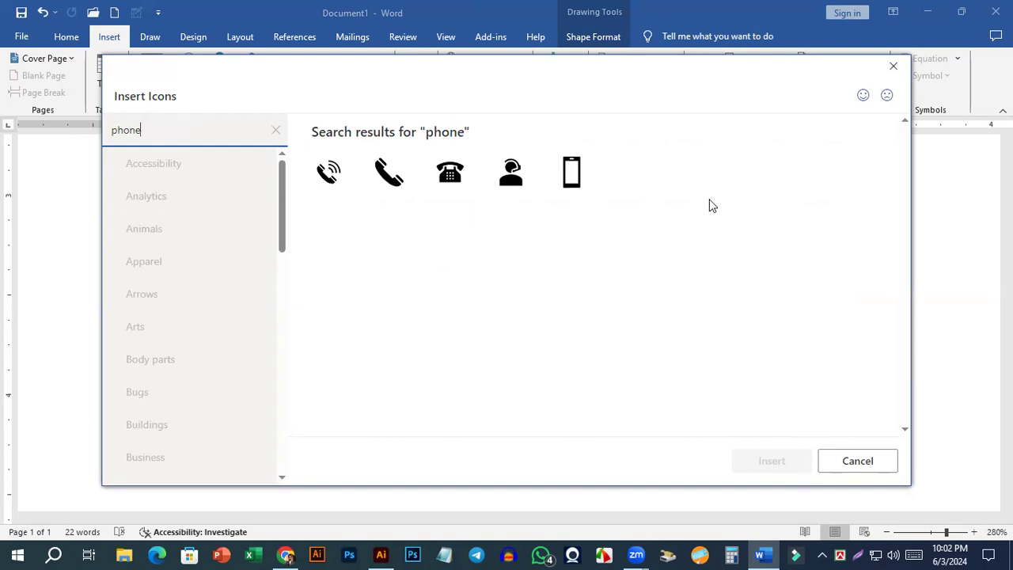
left_click(449, 176)
left_click(770, 461)
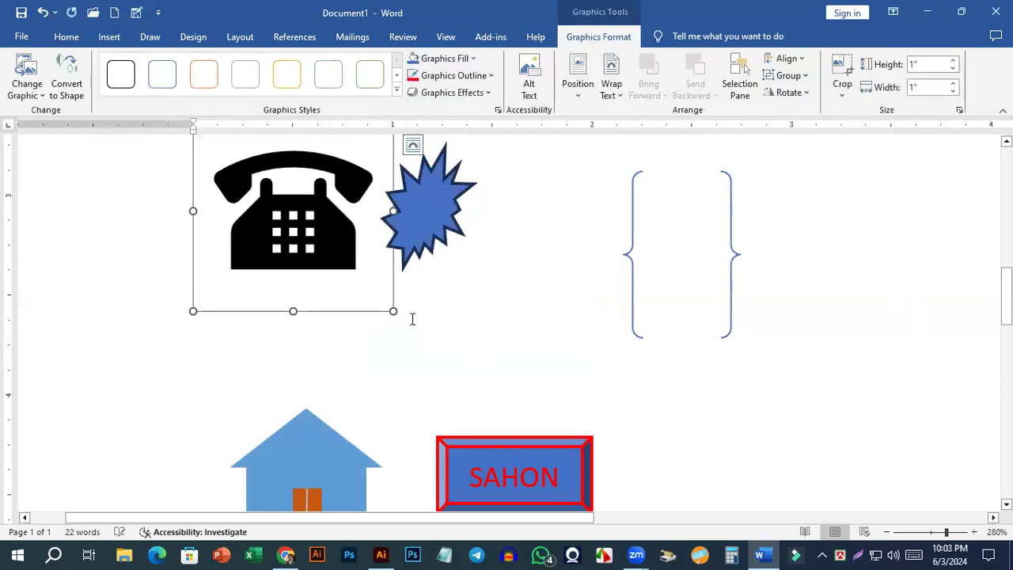
Shrink the telephone icon to roughly text height and place the text cursor directly after it.
left_click_drag(394, 311, 293, 210)
scroll(316, 229, "up", 3)
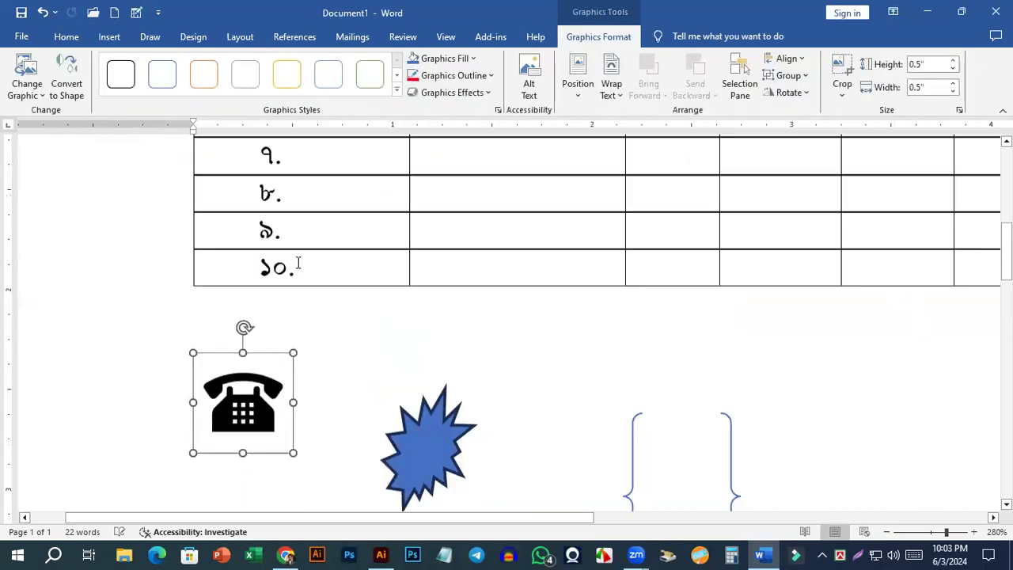
left_click_drag(275, 478, 222, 445)
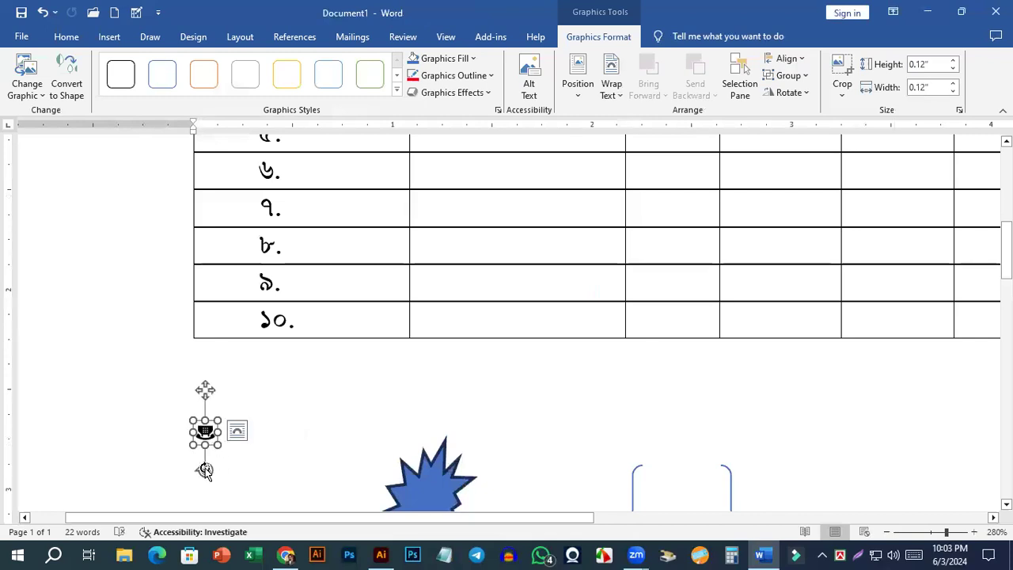
left_click_drag(231, 457, 217, 417)
left_click(264, 437)
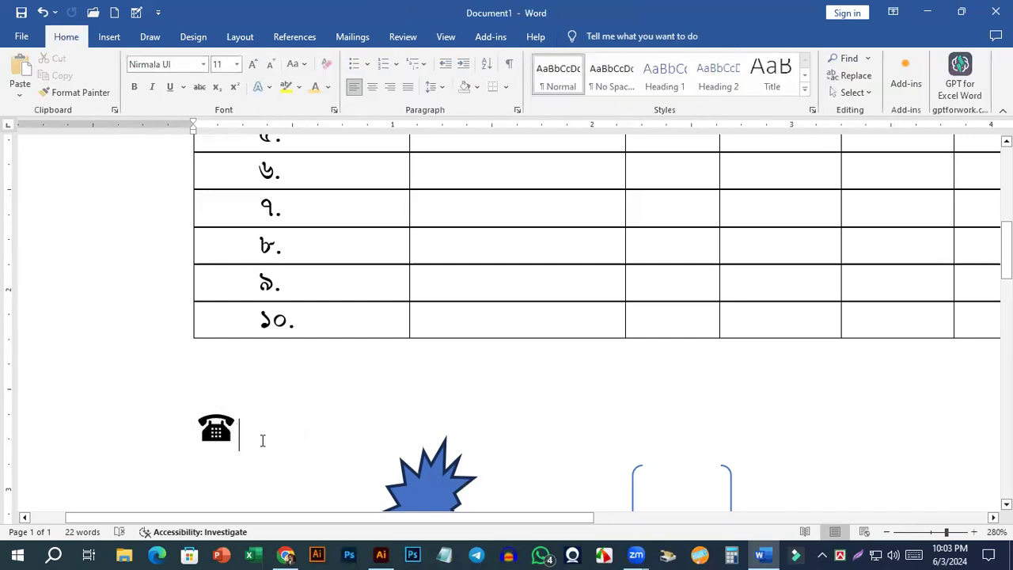
Enter a sample phone number right after the telephone icon and delete the surplus characters.
type("0")
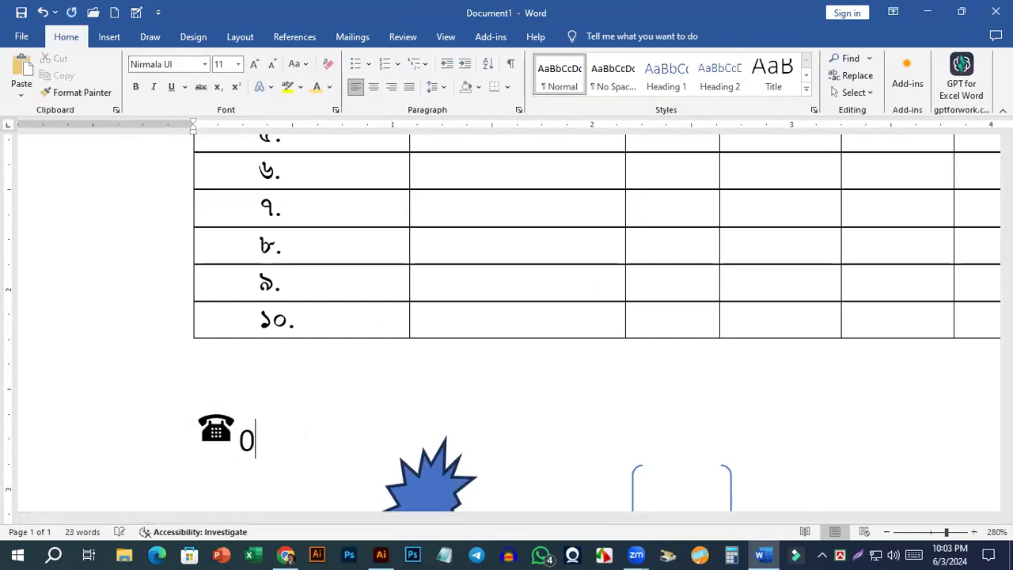
type("1478656+65")
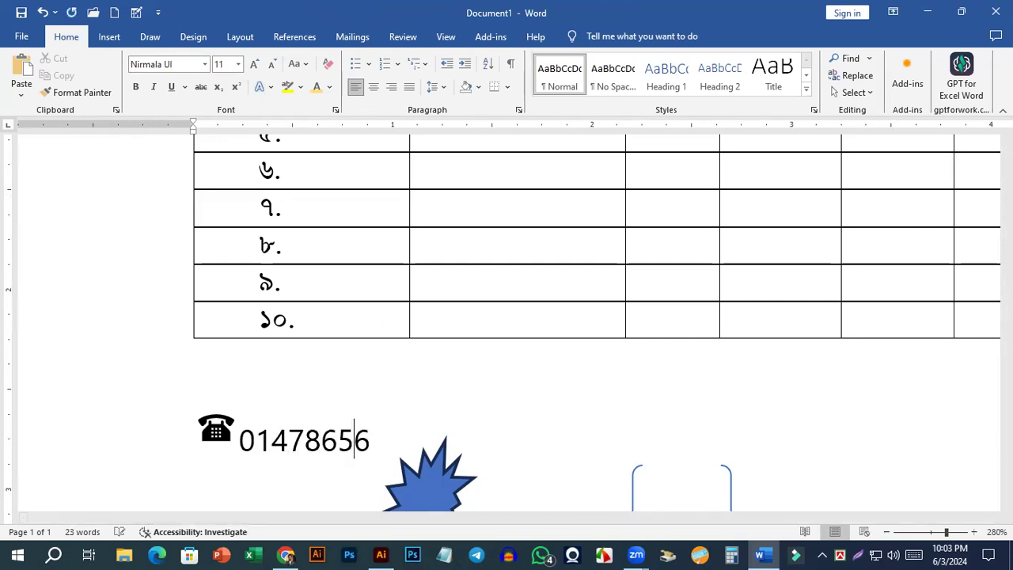
key("BackSpace")
key("BackSpace")
key("BackSpace")
scroll(275, 446, "down", 5)
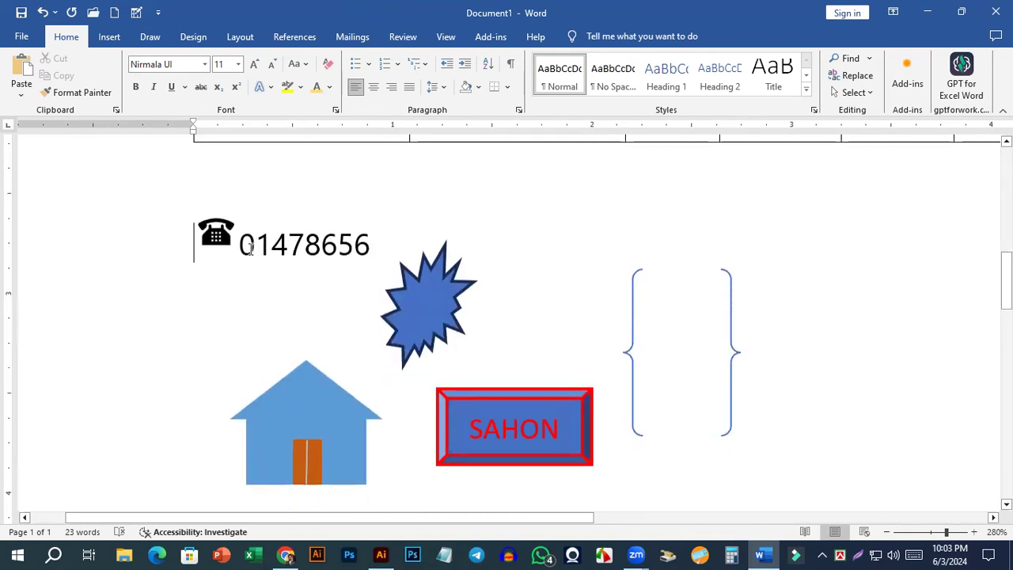
Shrink the telephone icon slightly so that it fits better beside the phone number.
left_click(226, 235)
left_click_drag(199, 215, 207, 221)
scroll(253, 303, "up", 4)
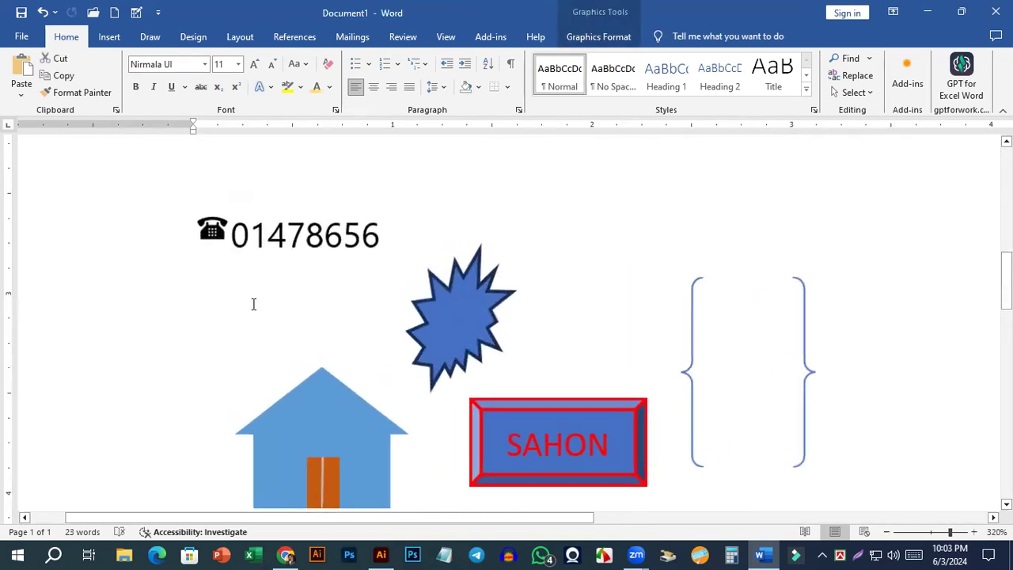
scroll(253, 304, "up", 16)
left_click(224, 240)
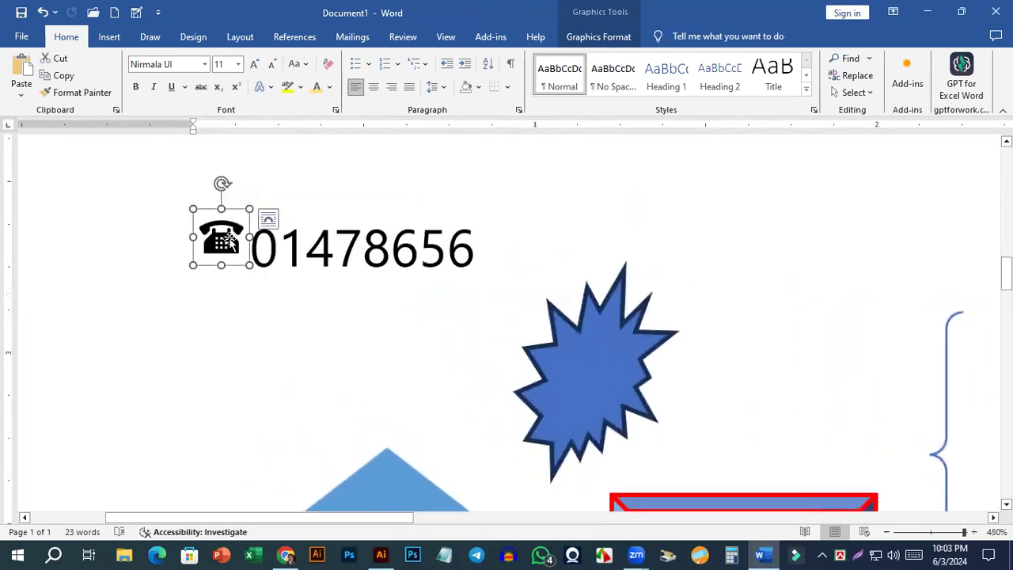
Reduce the font size of the phone number beside the telephone icon to 7 pt.
left_click(259, 237)
left_click_drag(254, 246, 459, 277)
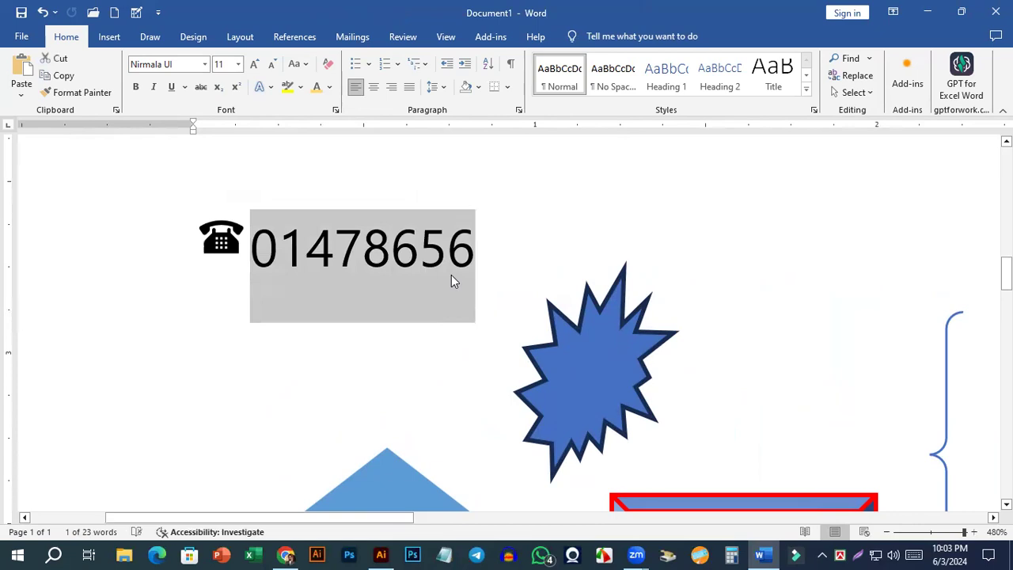
key("ctrl+bracketleft")
key("ctrl+bracketleft")
key("ctrl+bracketleft")
key("ctrl+bracketleft")
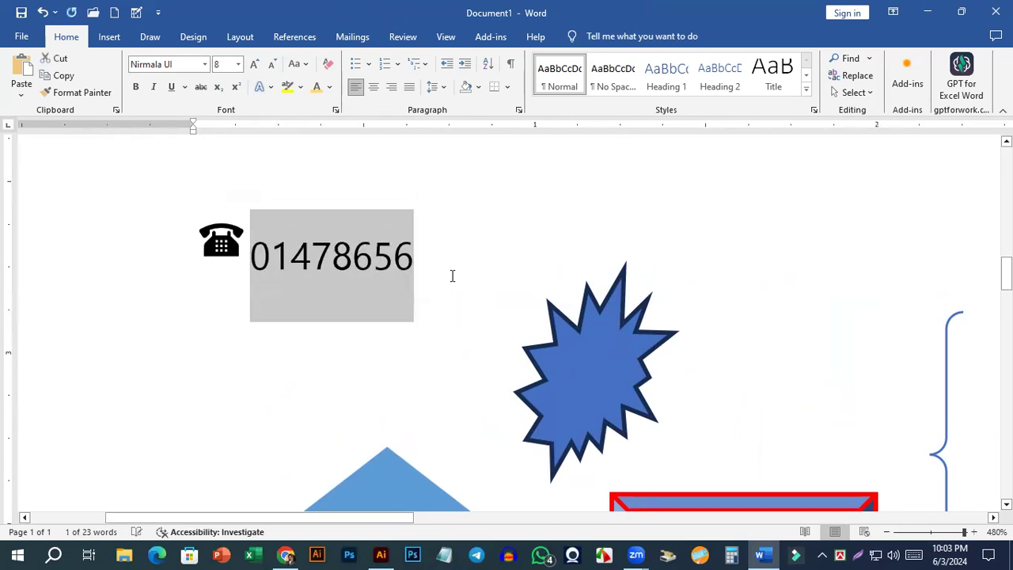
left_click(457, 274)
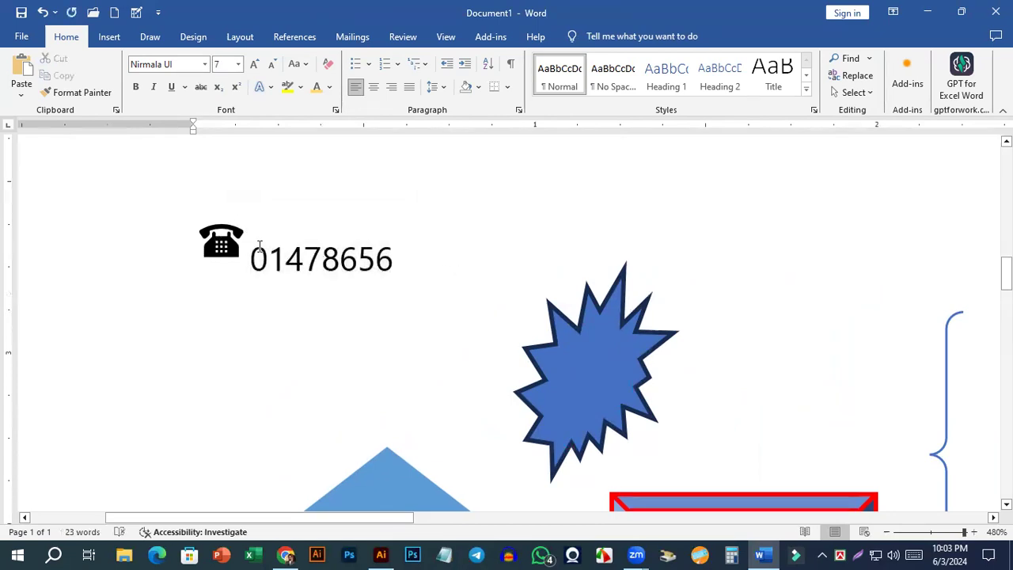
left_click(254, 260)
left_click(228, 252)
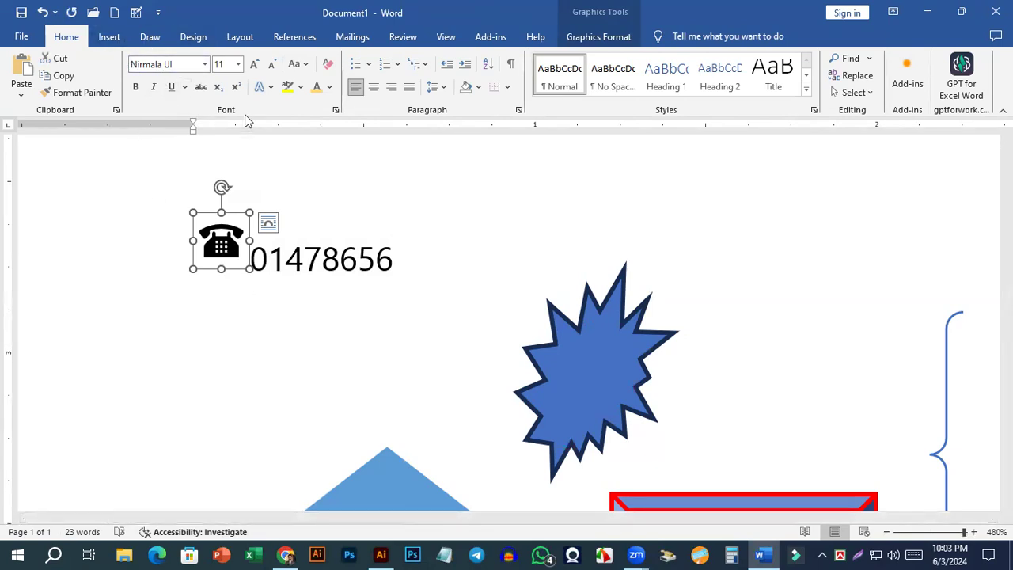
Insert a built-in Simple Text Box, move it closer to the phone number, and delete it.
left_click(109, 40)
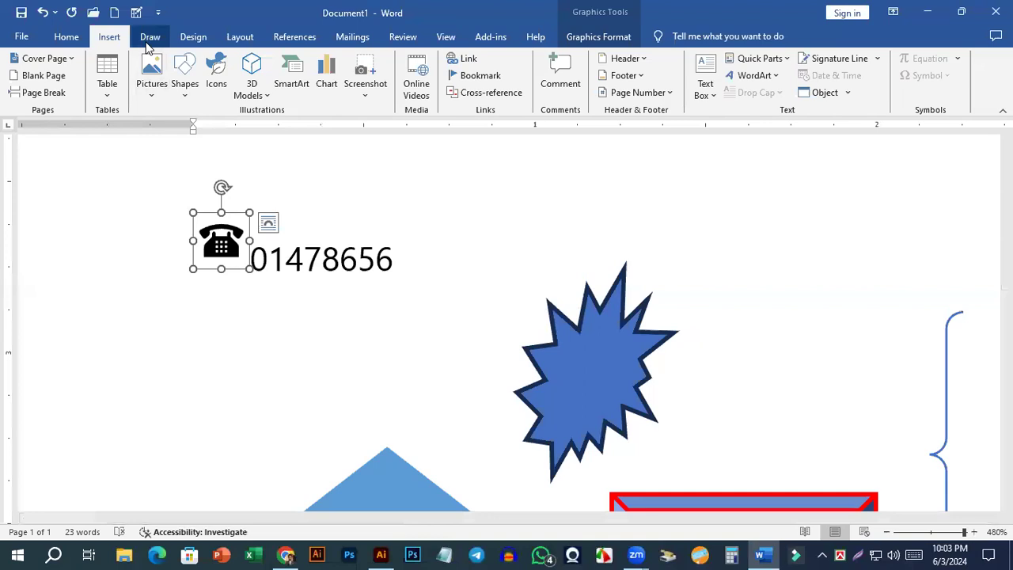
left_click(706, 79)
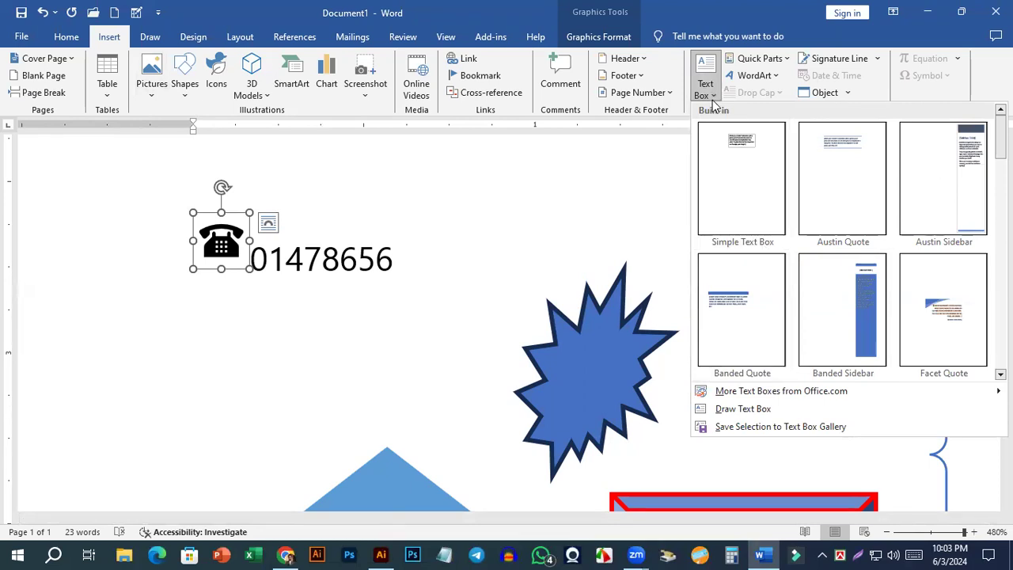
left_click(721, 139)
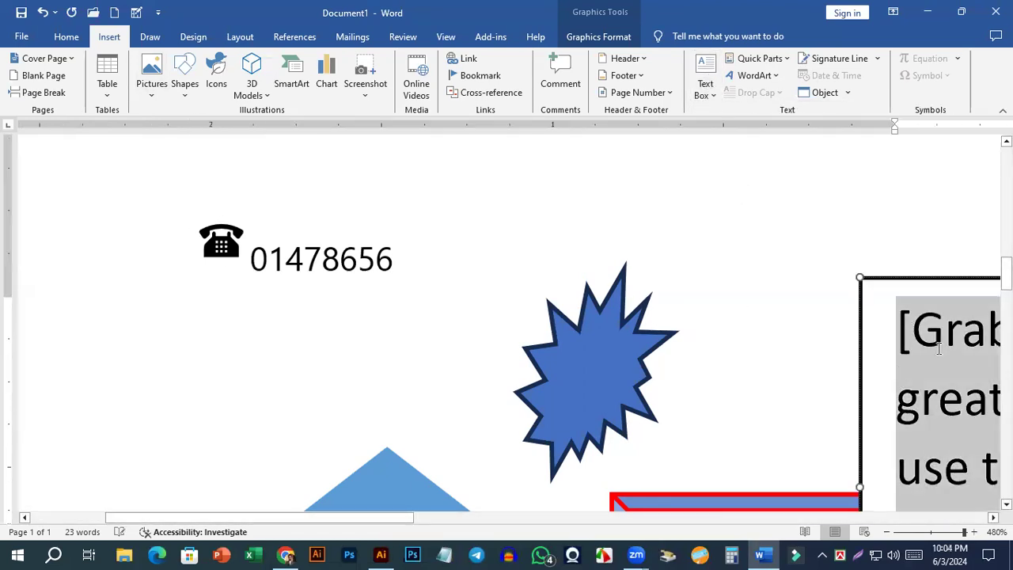
left_click(855, 287)
left_click_drag(882, 280, 539, 210)
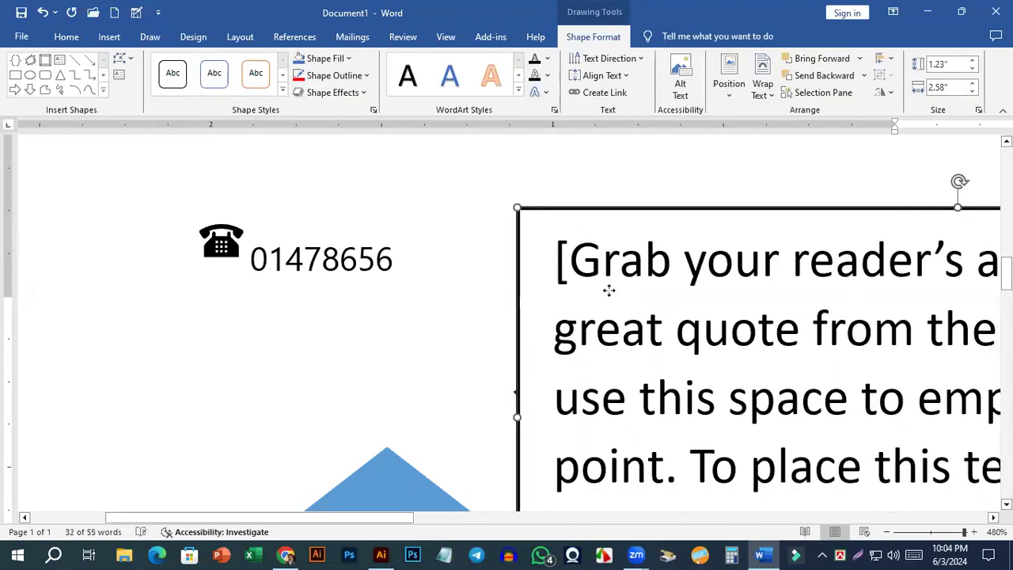
key("Delete")
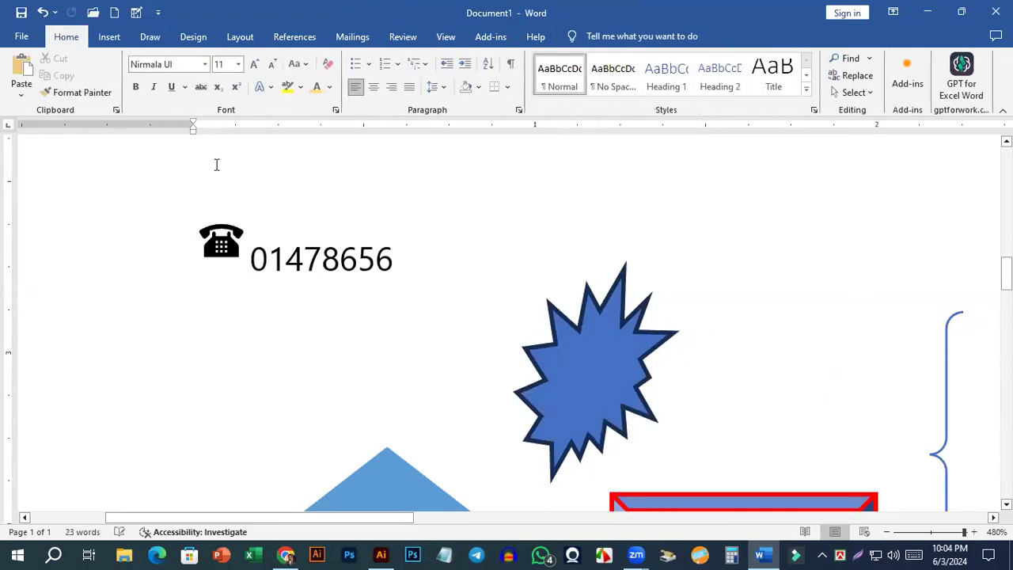
Draw a small square text box just above the phone number.
left_click(109, 36)
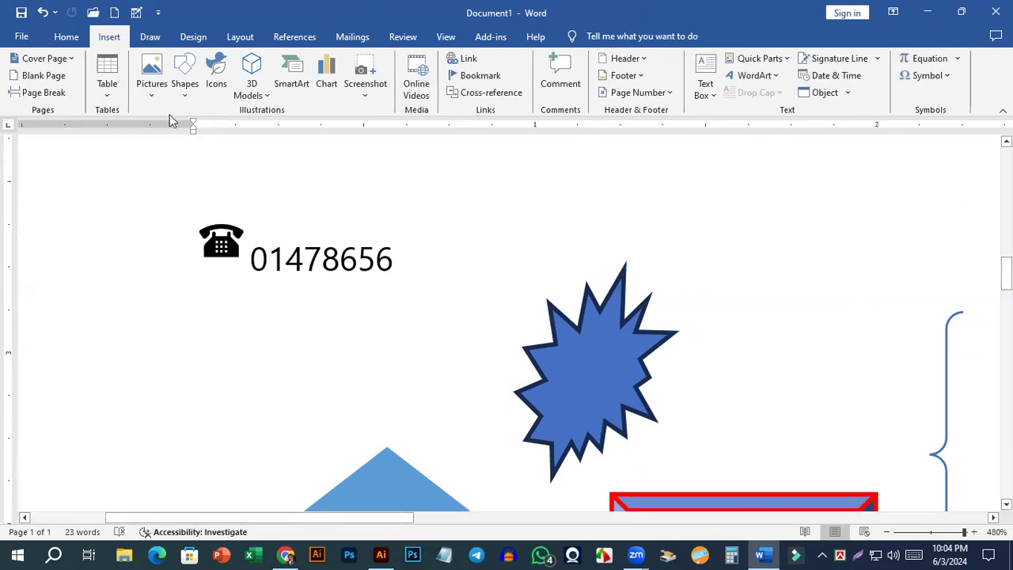
left_click(183, 95)
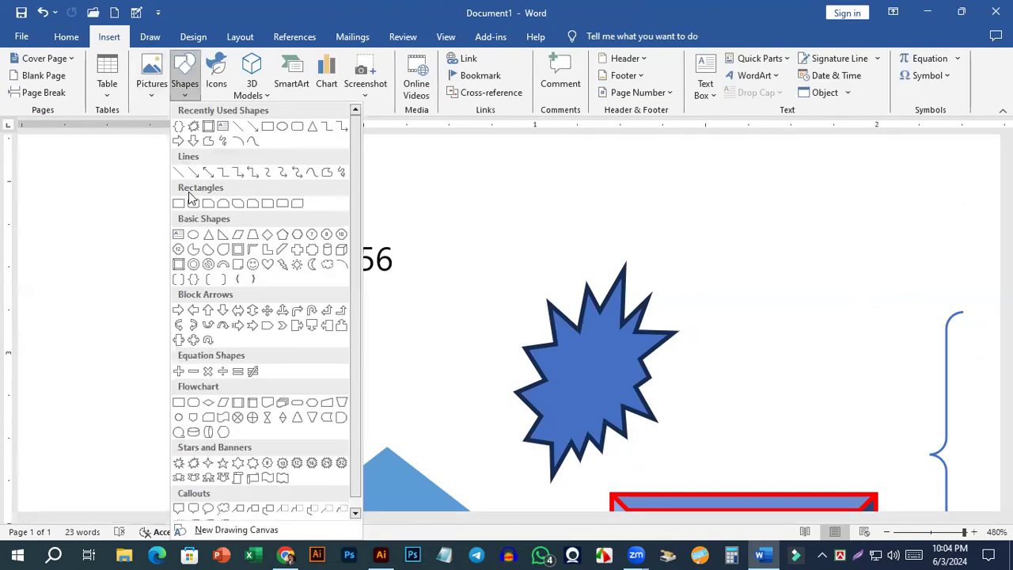
left_click(222, 126)
left_click_drag(283, 164, 336, 215)
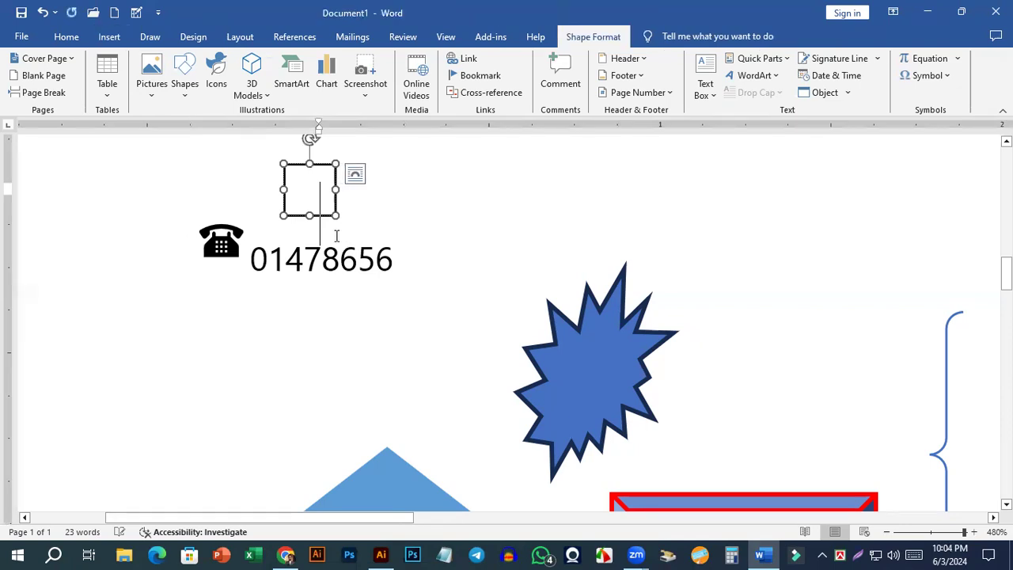
Cut the telephone icon out of the phone number line and try to paste it into the small text box.
left_click(228, 249)
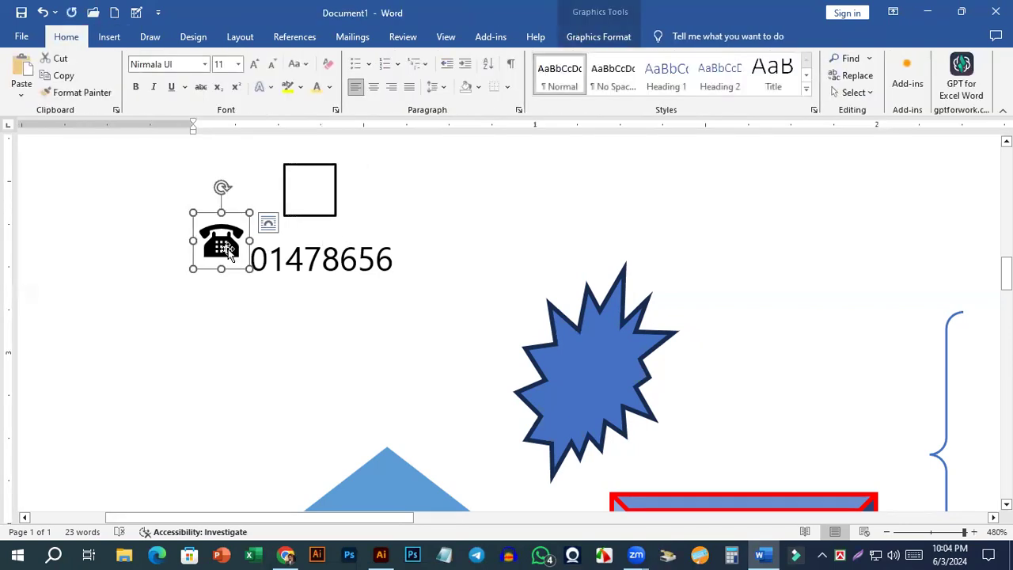
key("Delete")
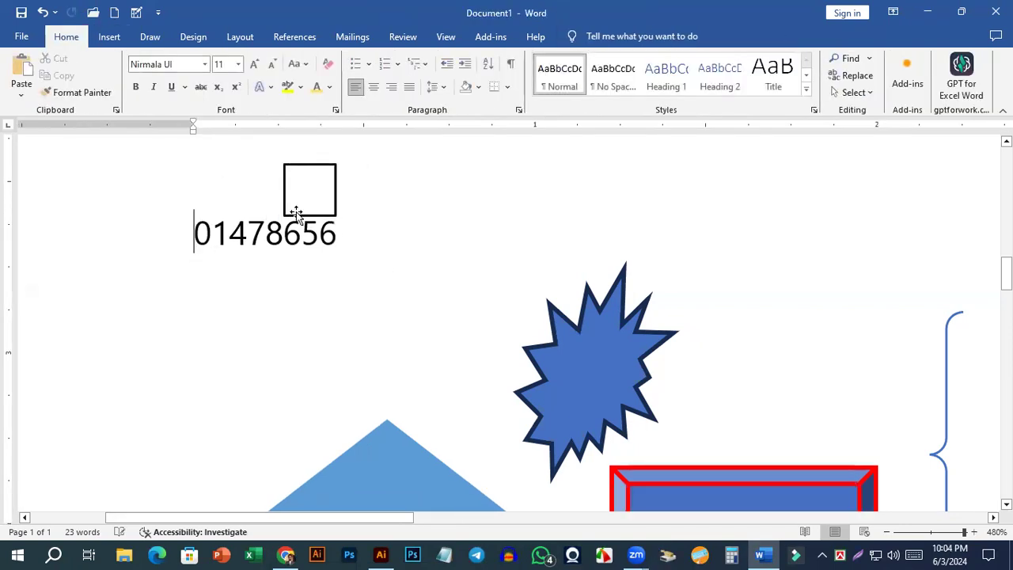
left_click(307, 197)
right_click(308, 194)
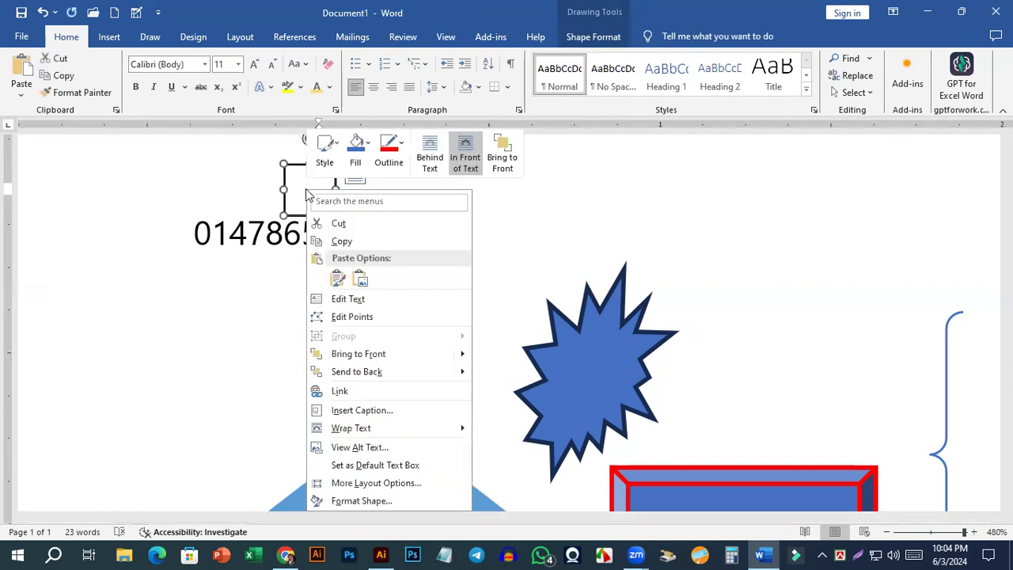
left_click(348, 299)
key("ctrl+v")
Enlarge the text box, move it beyond the end of the phone number, and paste the telephone icon into it.
left_click_drag(338, 221, 433, 319)
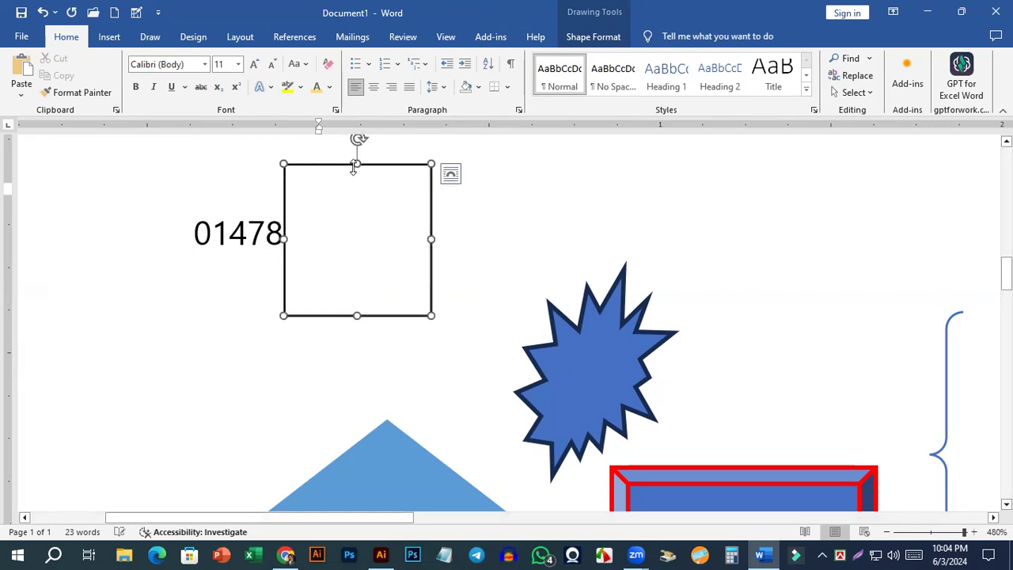
left_click_drag(334, 166, 453, 192)
left_click(501, 269)
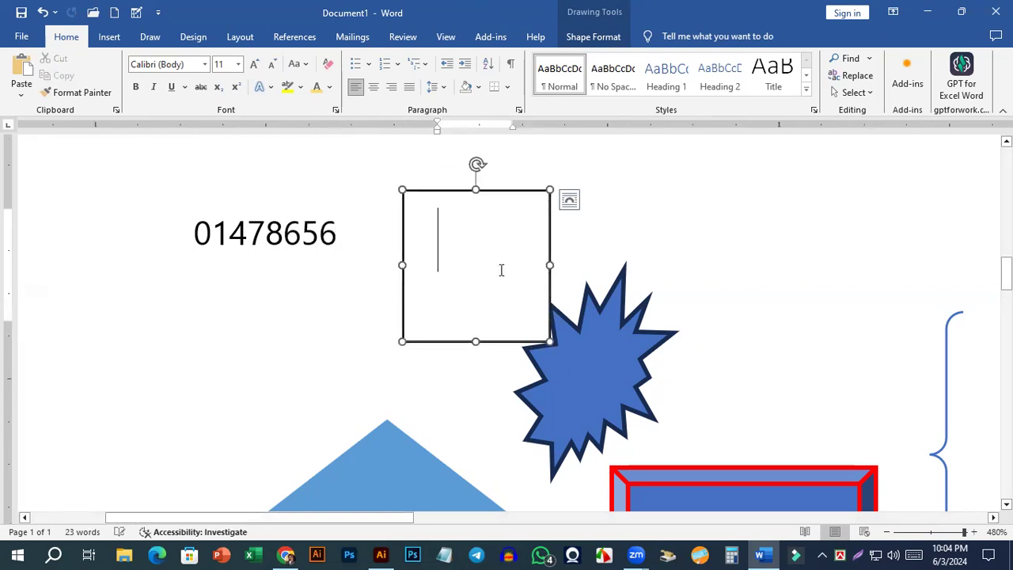
key("ctrl+v")
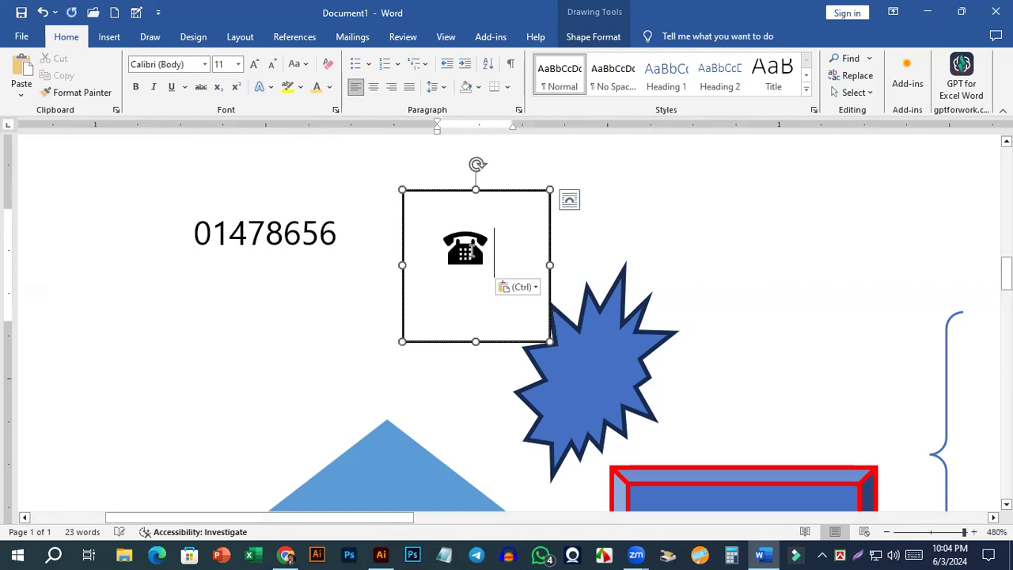
Shrink the text box around the telephone icon to about 0.37" high and 0.39" wide, undoing the accidental shift of the icon.
left_click(481, 273)
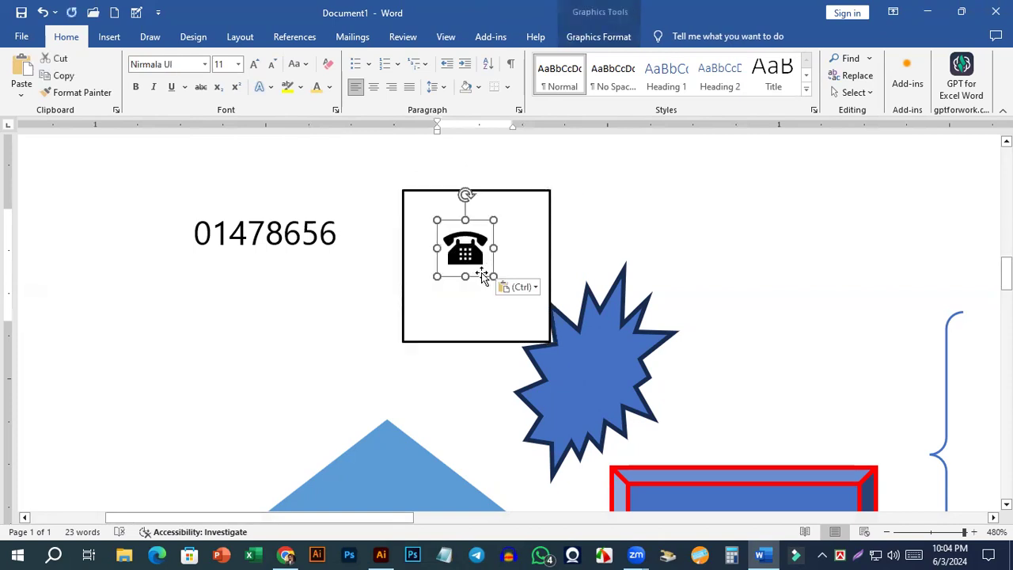
left_click(550, 341)
left_click_drag(550, 341, 498, 275)
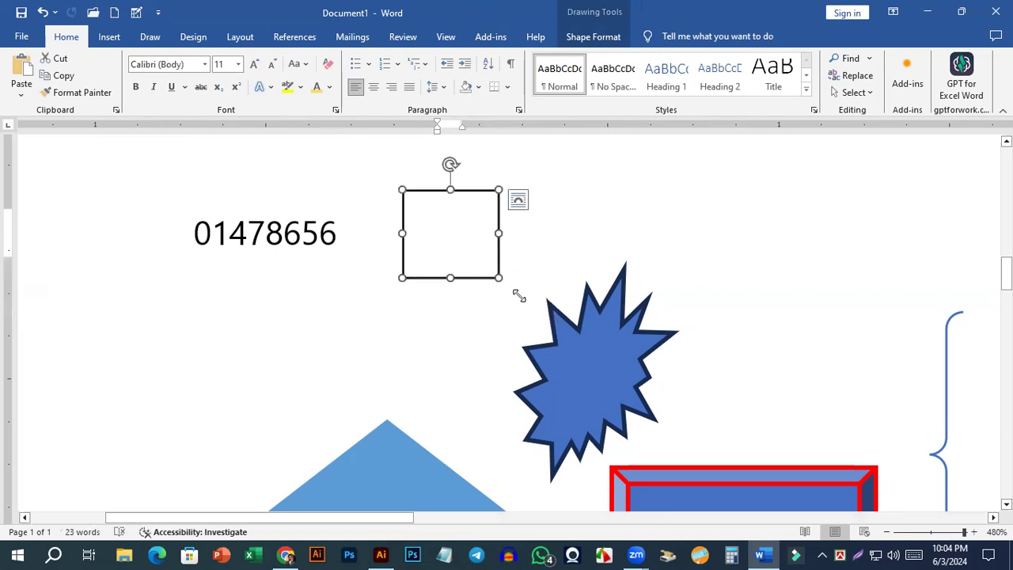
key("ctrl+z")
left_click(492, 275)
left_click_drag(511, 295, 497, 278)
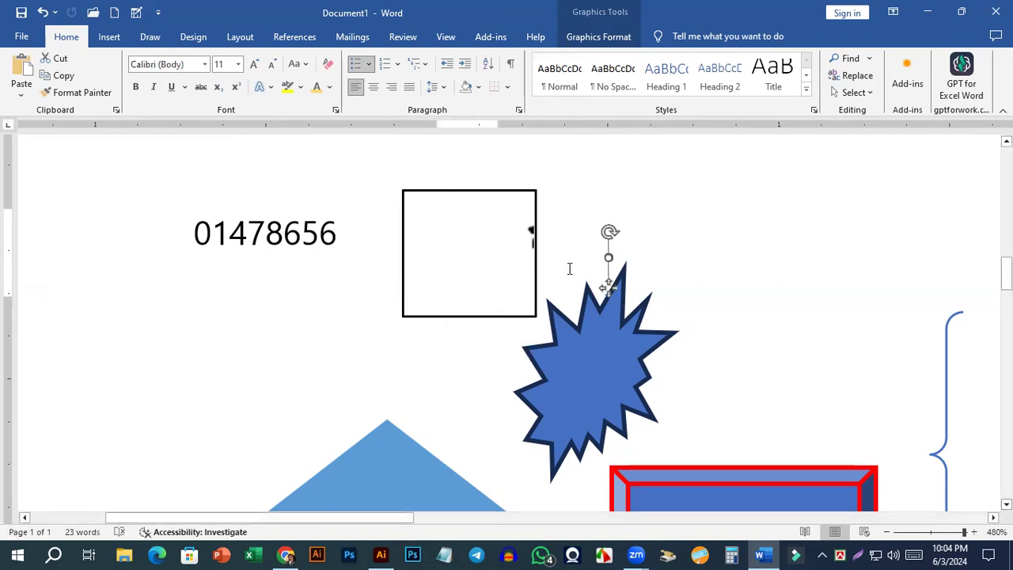
key("ctrl+z")
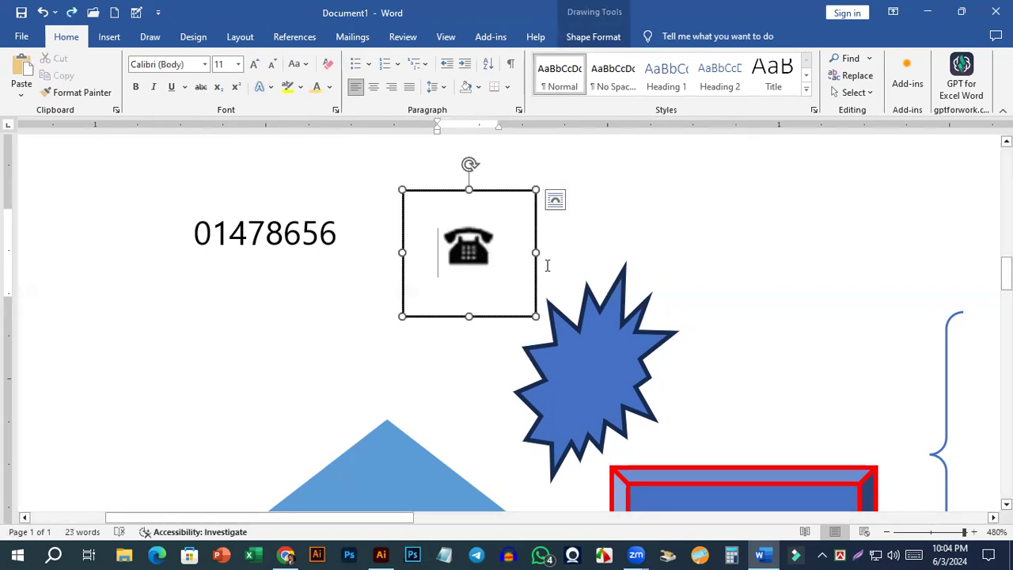
left_click(487, 273)
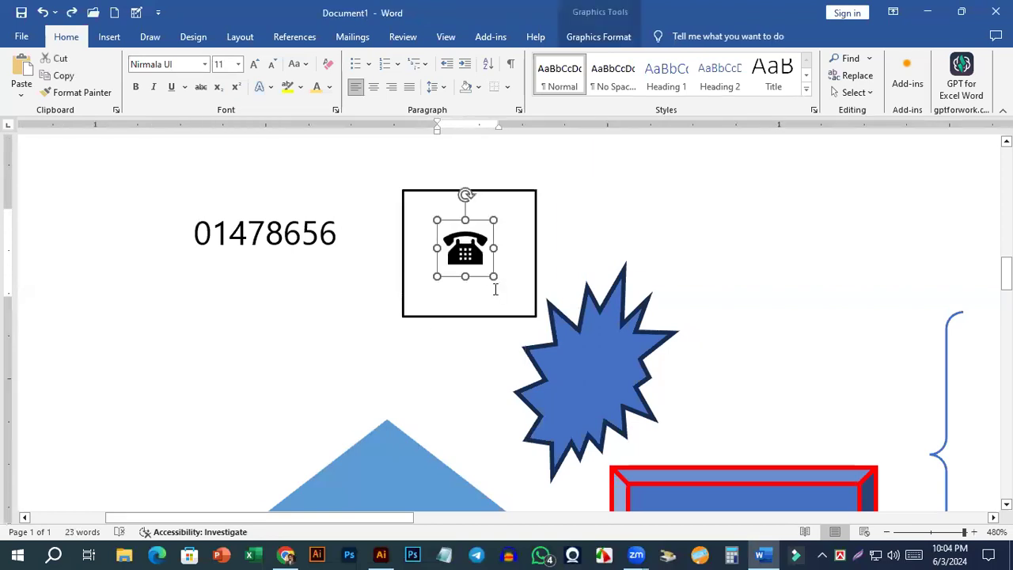
Move the text box with the telephone icon closer to the end of the phone number and remove its outline.
left_click(573, 267)
left_click(537, 298)
left_click_drag(537, 316, 484, 289)
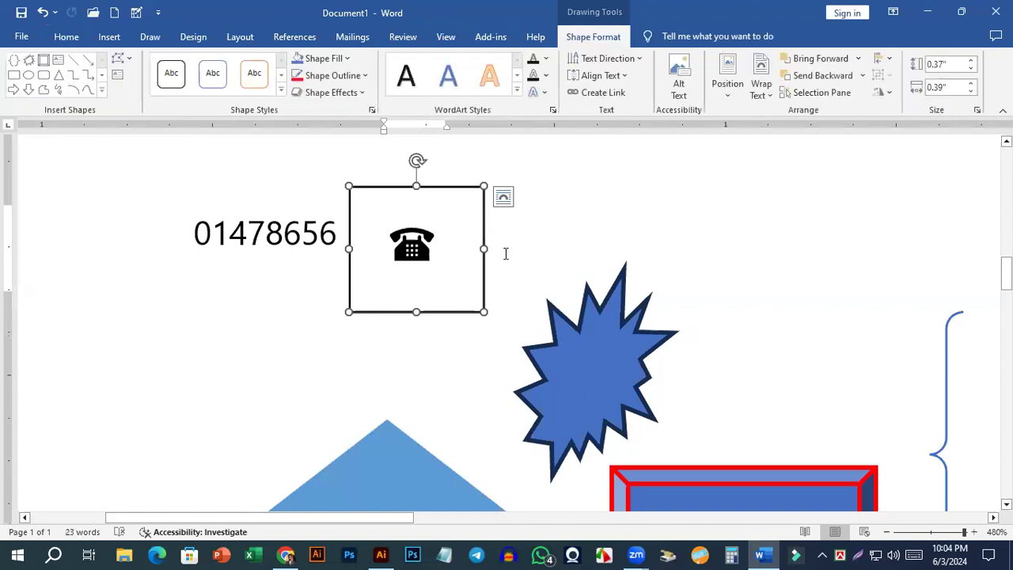
left_click(340, 76)
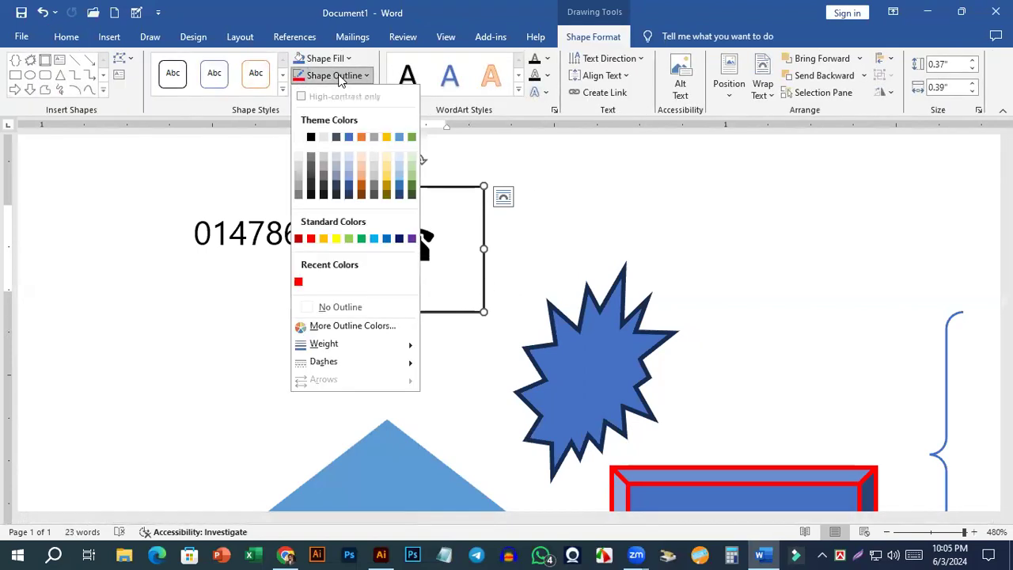
left_click(337, 307)
left_click(428, 283)
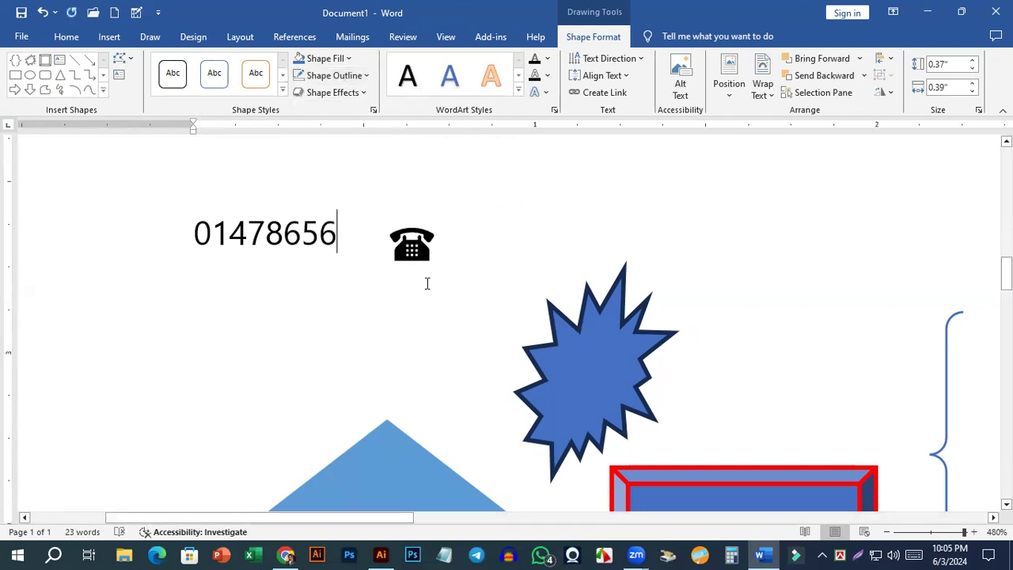
Move the text box so the telephone icon stands directly before the phone number, and set its text wrapping to Behind Text.
left_click(425, 246)
left_click(459, 232)
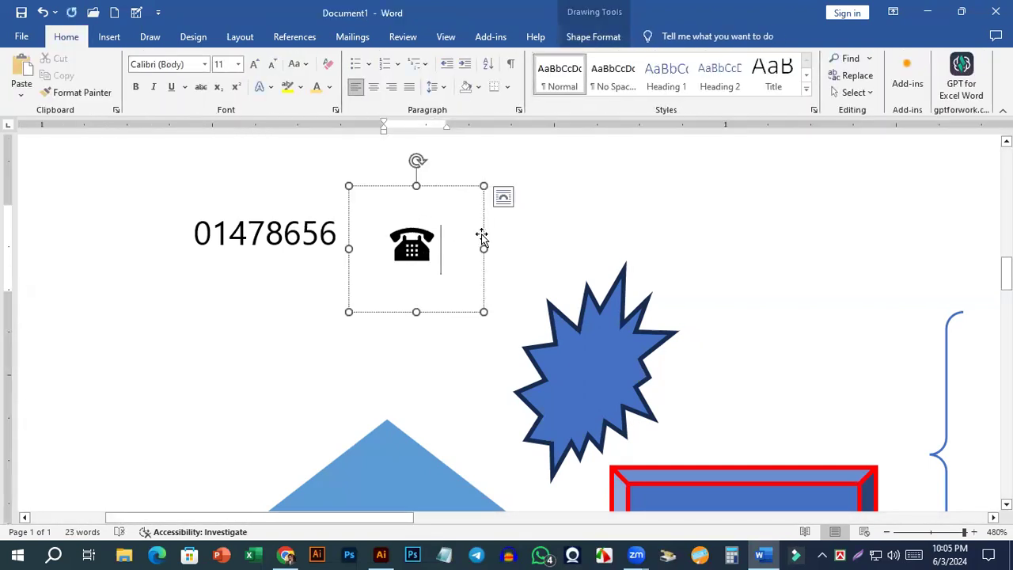
left_click_drag(475, 240, 231, 223)
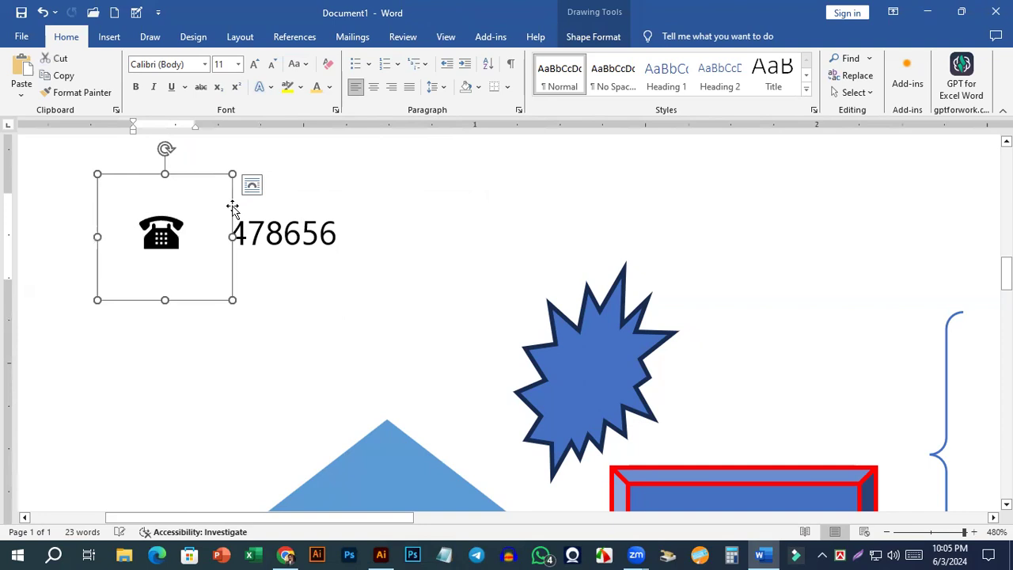
left_click(252, 186)
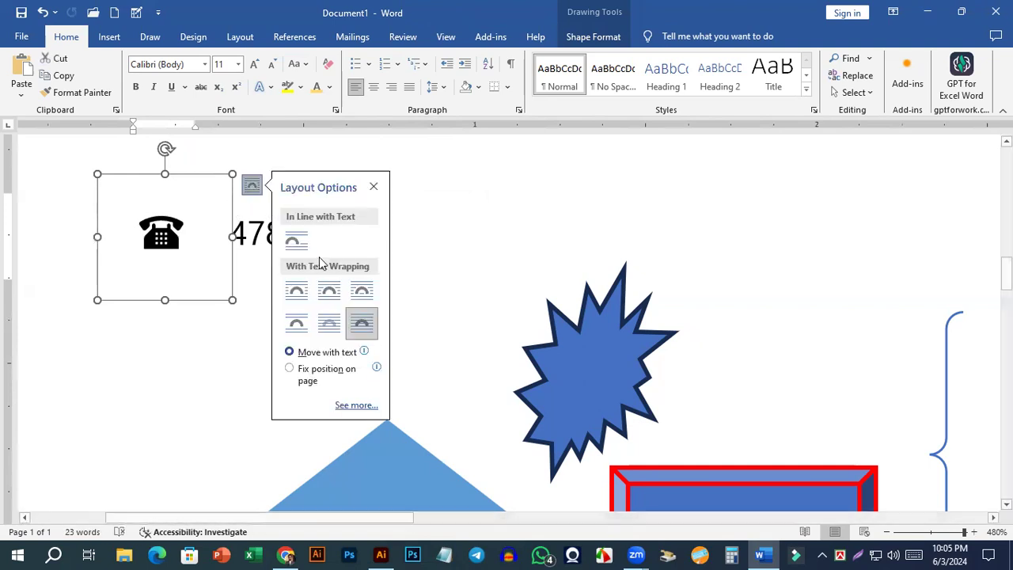
left_click(331, 329)
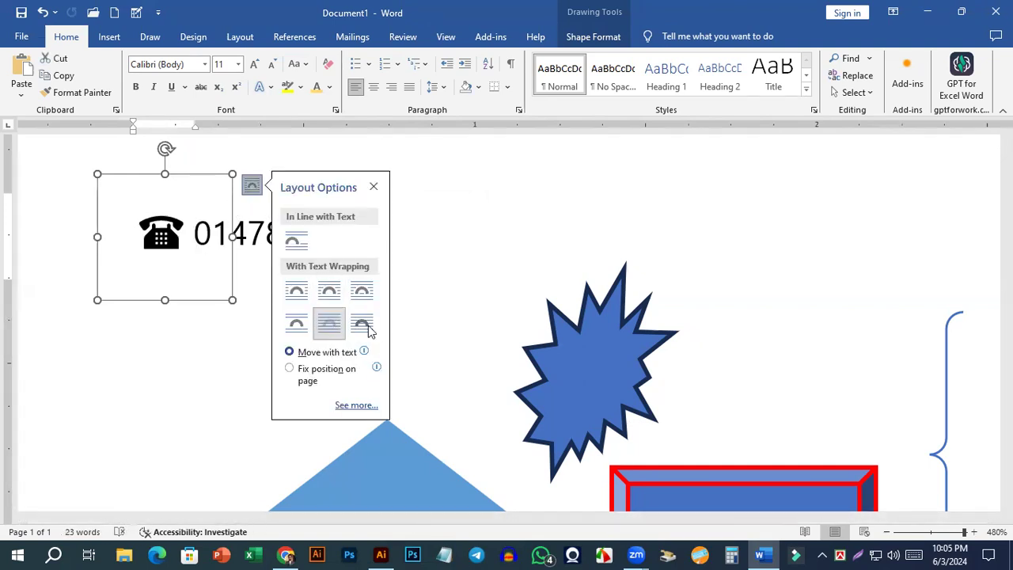
left_click(346, 277)
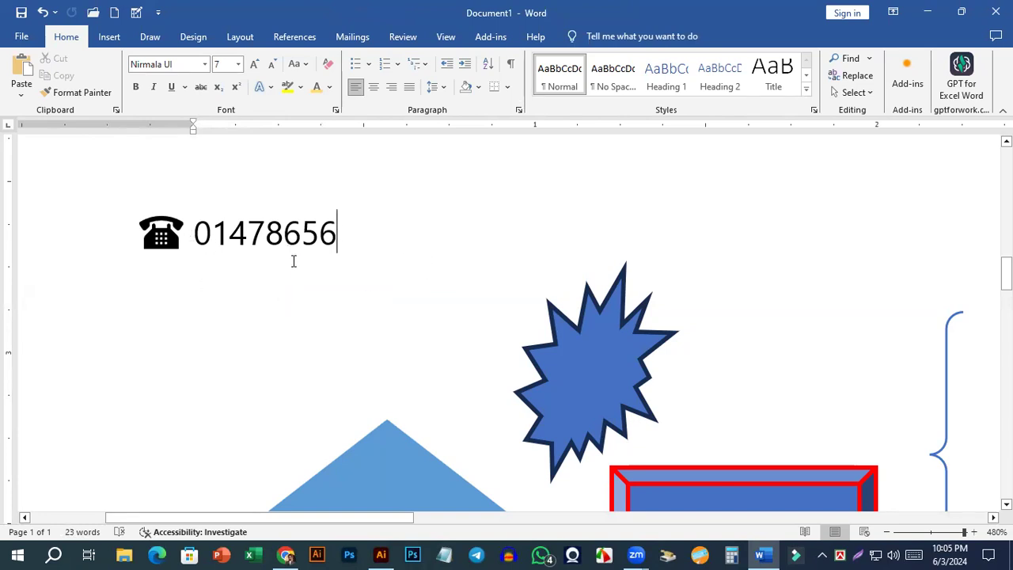
scroll(293, 261, "down", 20)
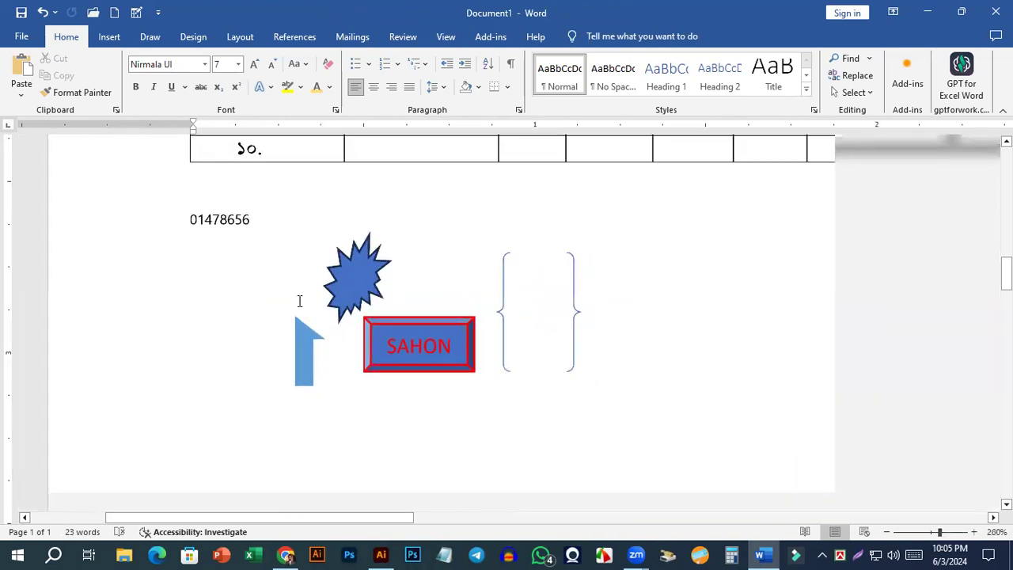
left_click(176, 221)
left_click(229, 220, "shift")
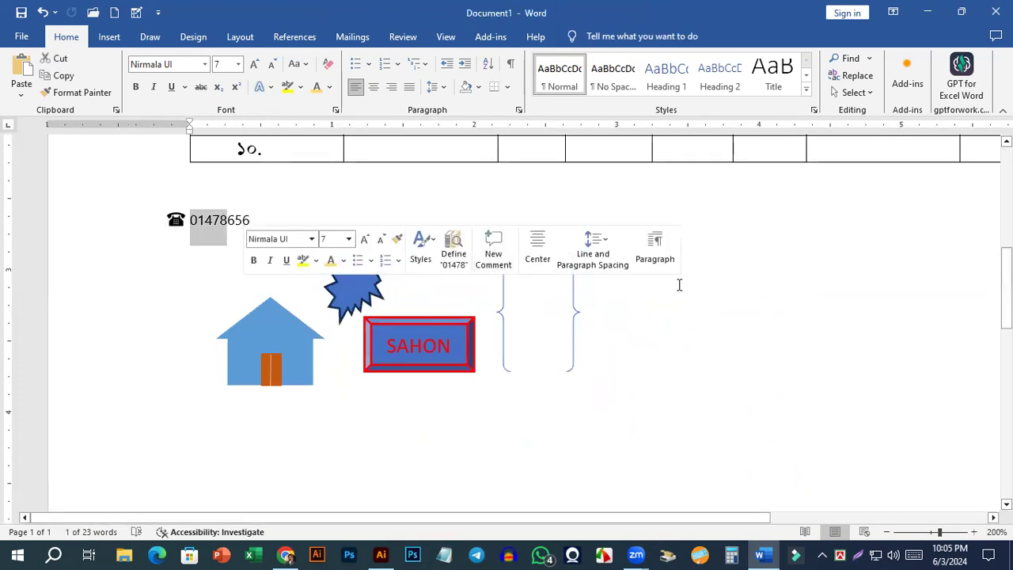
scroll(202, 435, "up", 3)
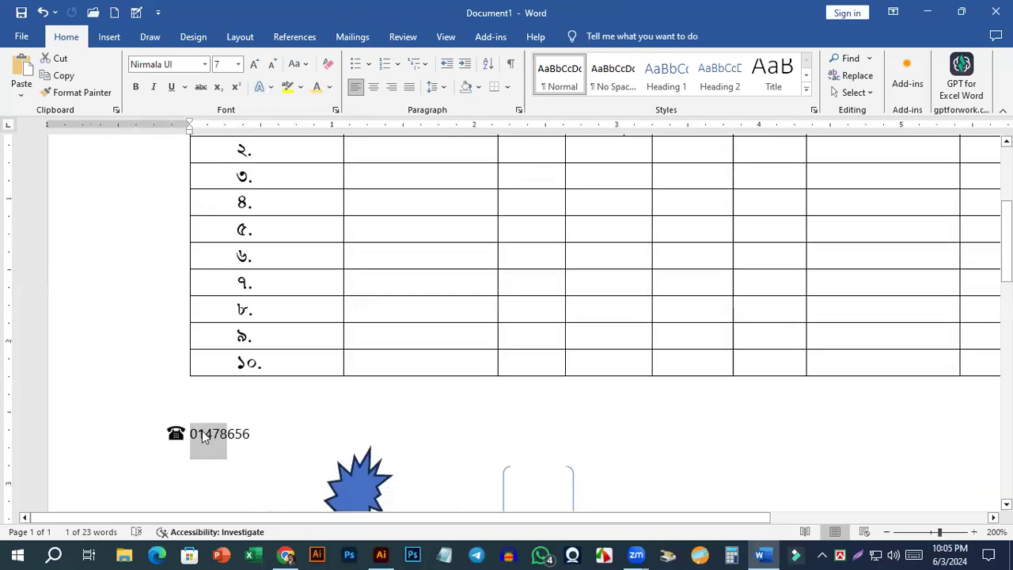
left_click(181, 444)
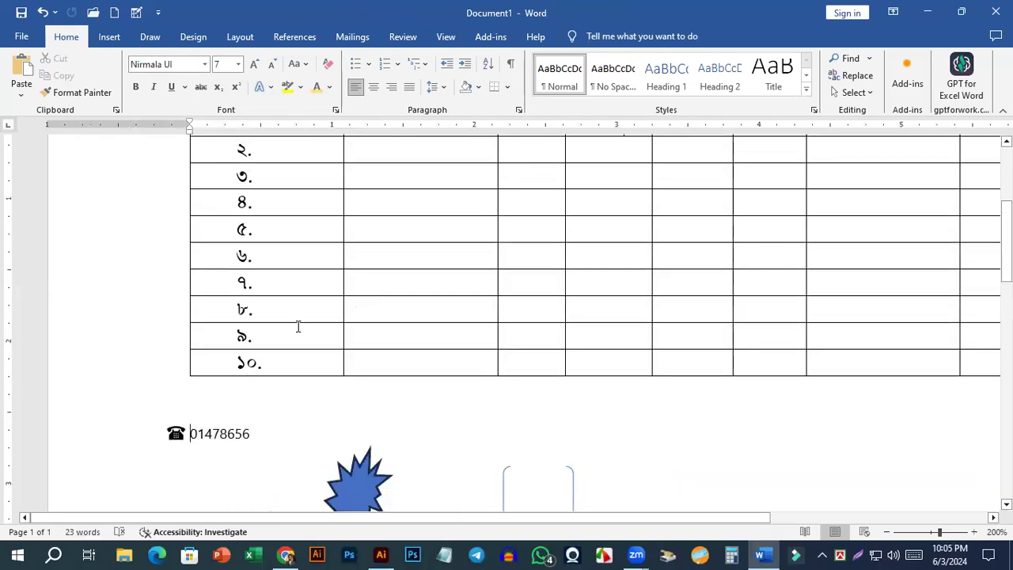
scroll(192, 417, "up", 7)
left_click(184, 444)
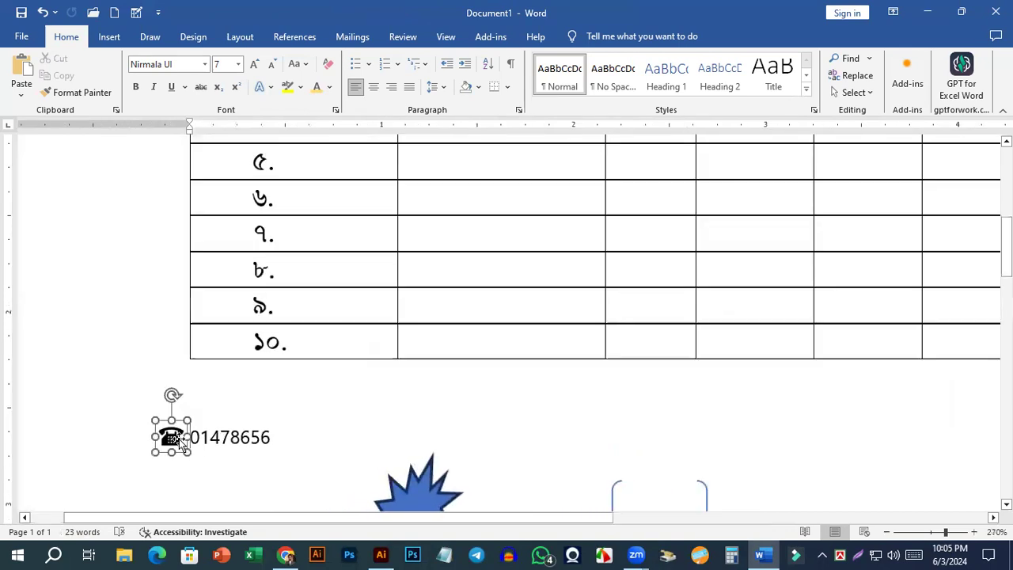
left_click(232, 442)
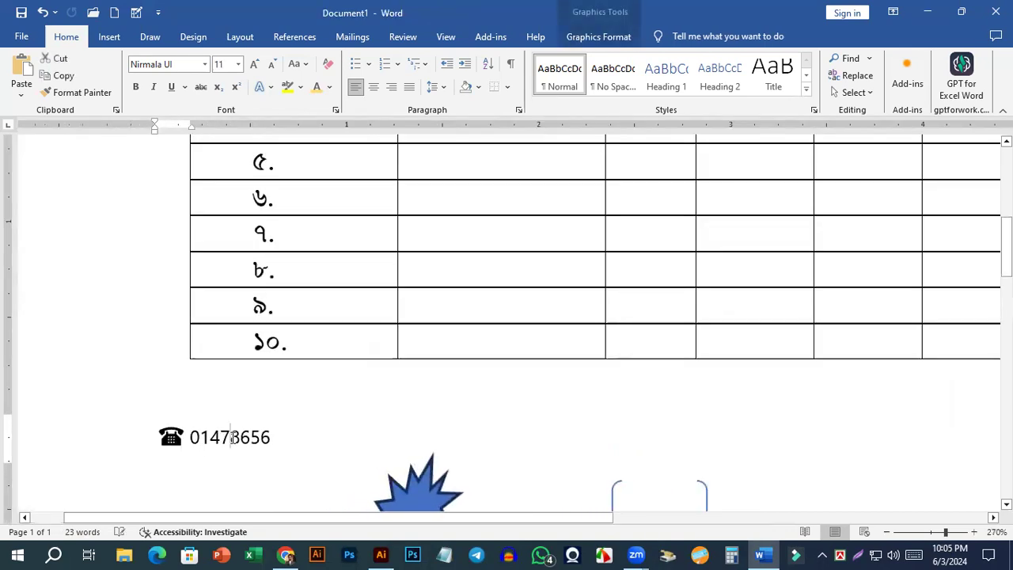
left_click(169, 443)
Open the stock 3D models for insertion and search them for "home".
scroll(306, 393, "down", 10)
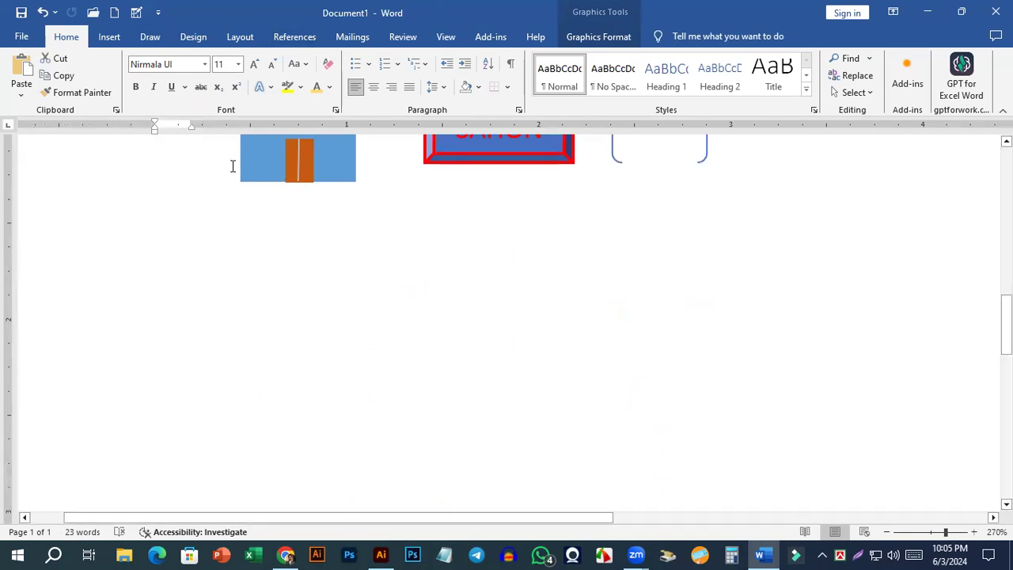
left_click(111, 38)
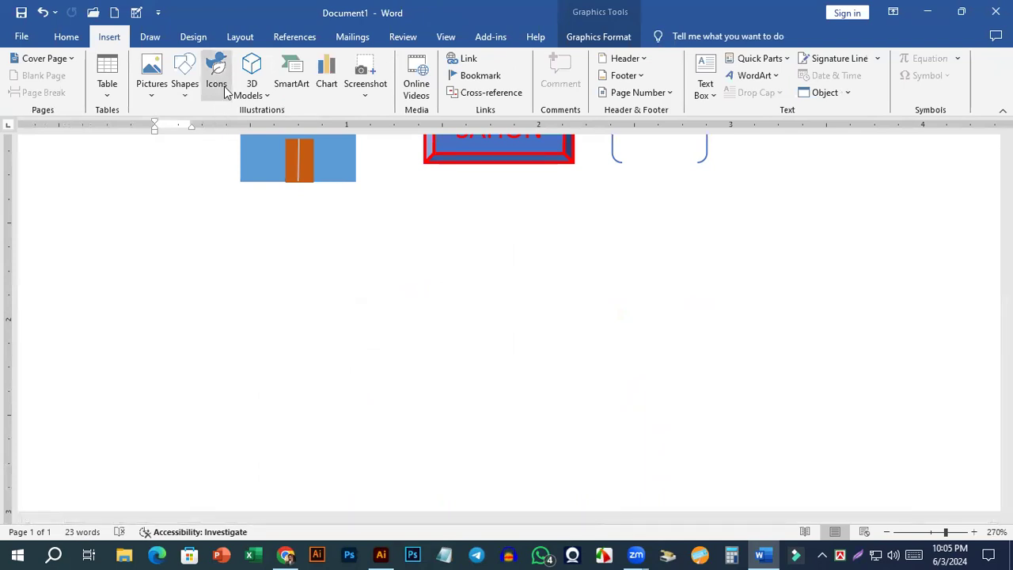
left_click(251, 90)
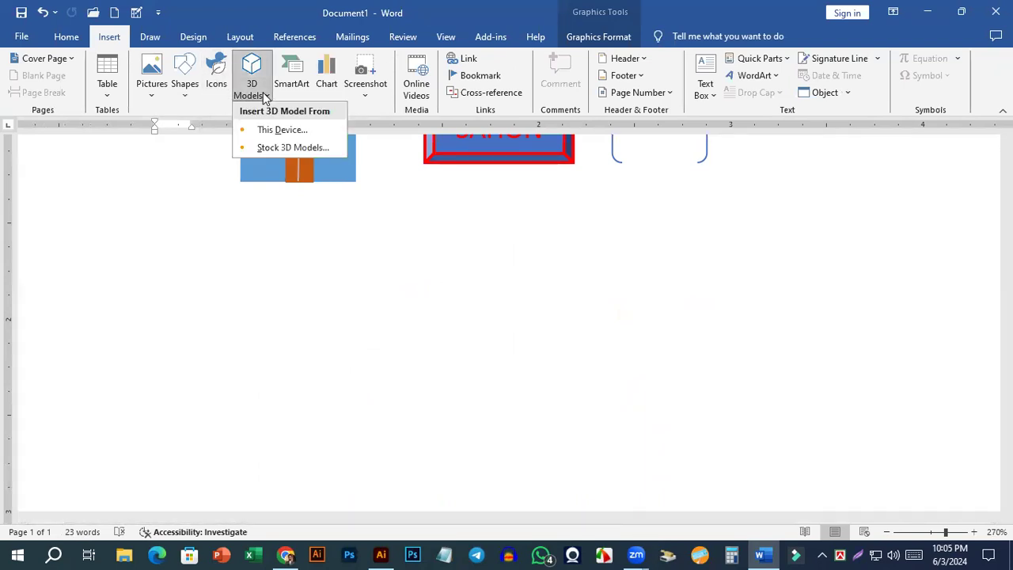
left_click(289, 147)
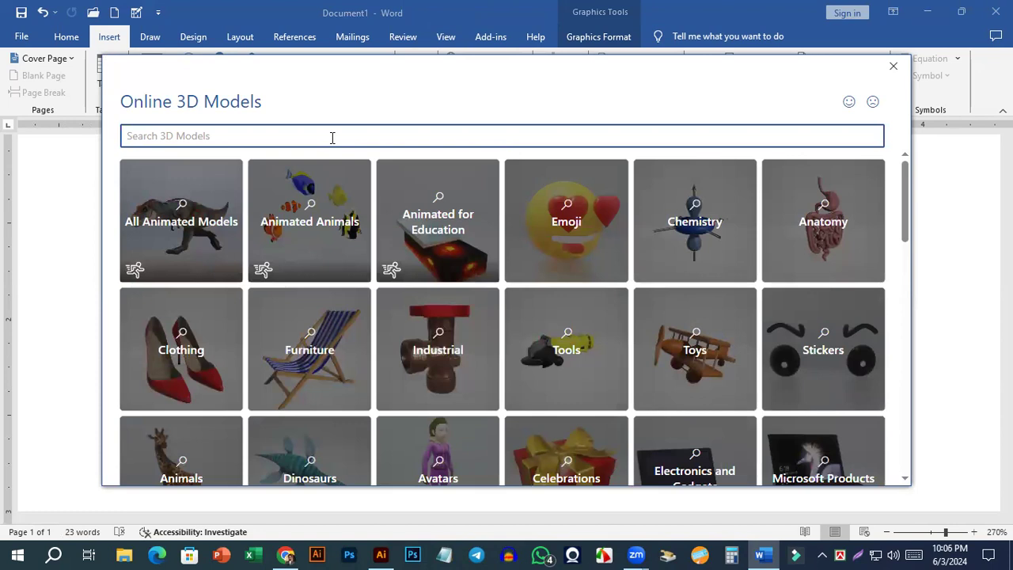
type("m")
key("BackSpace")
type("j")
key("BackSpace")
type("h")
key("Return")
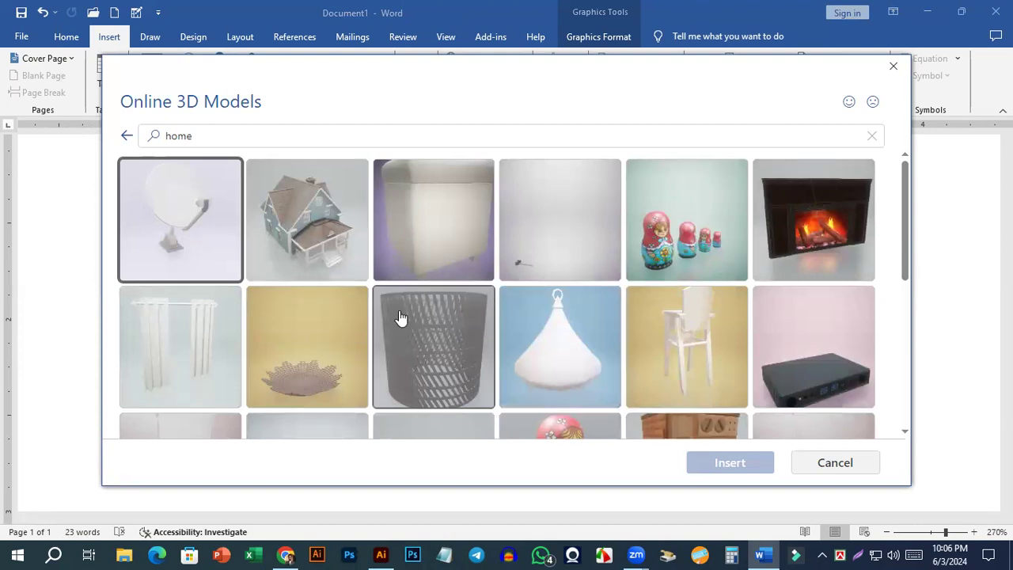
Insert the blue house with the front porch from the results and enlarge it to about 0.52" high and 0.44" wide.
scroll(400, 316, "down", 2)
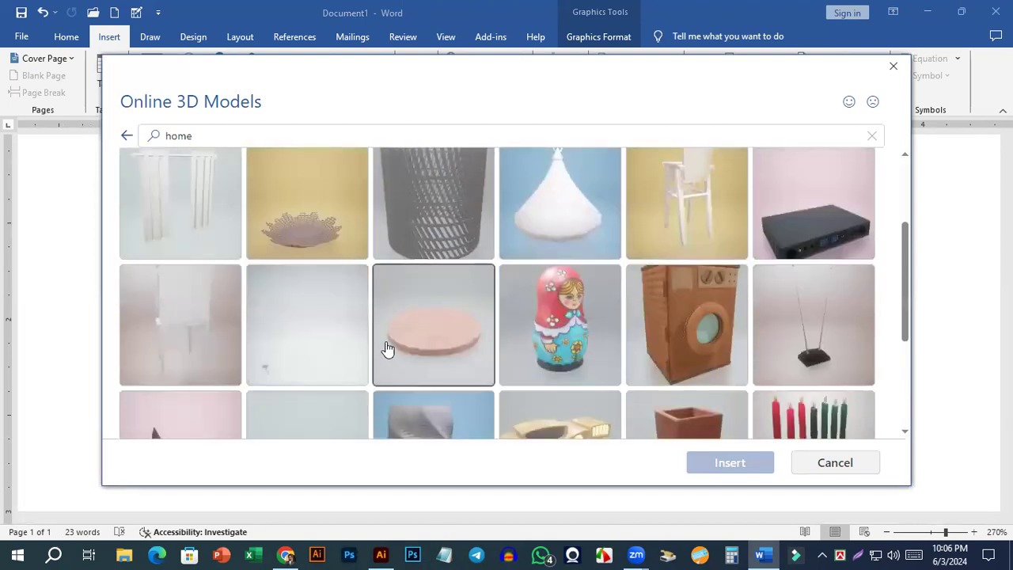
scroll(402, 346, "up", 2)
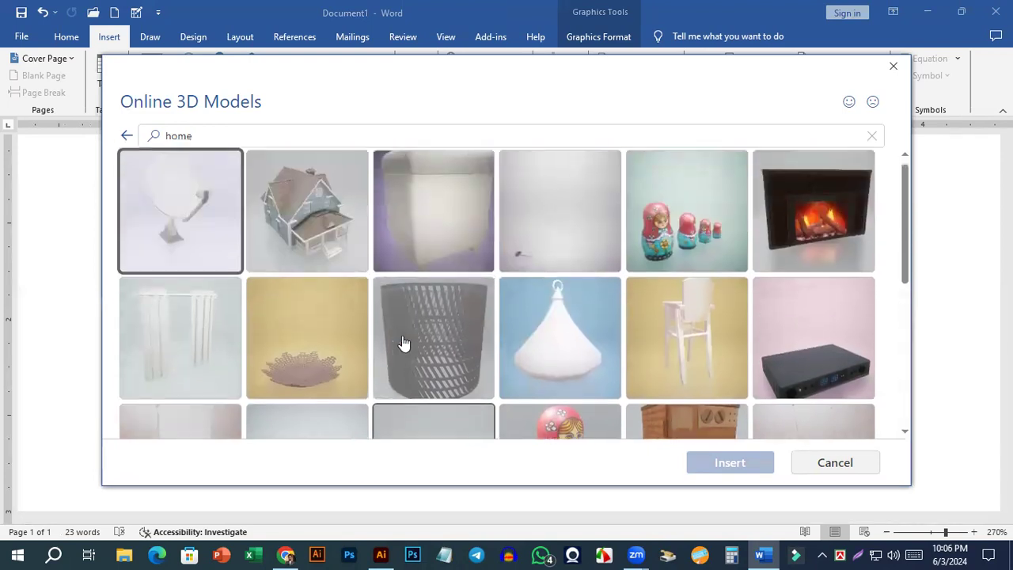
scroll(373, 310, "down", 5)
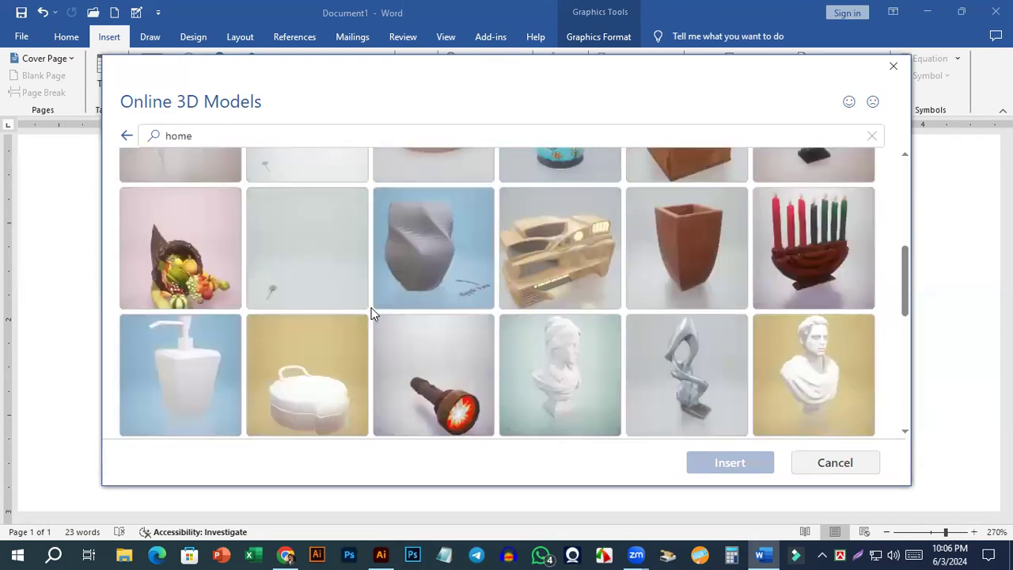
scroll(372, 312, "down", 3)
scroll(370, 315, "up", 8)
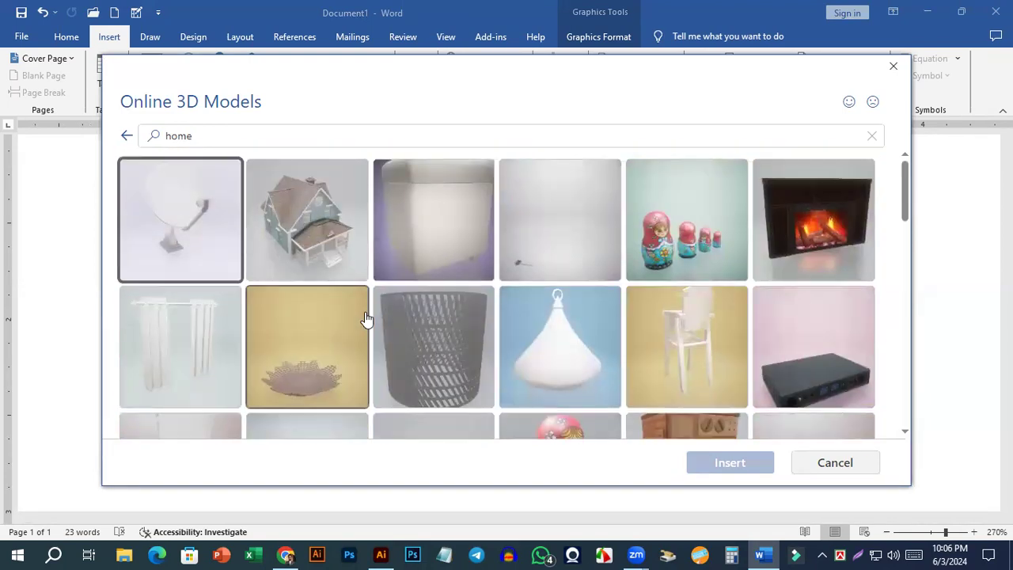
left_click(319, 243)
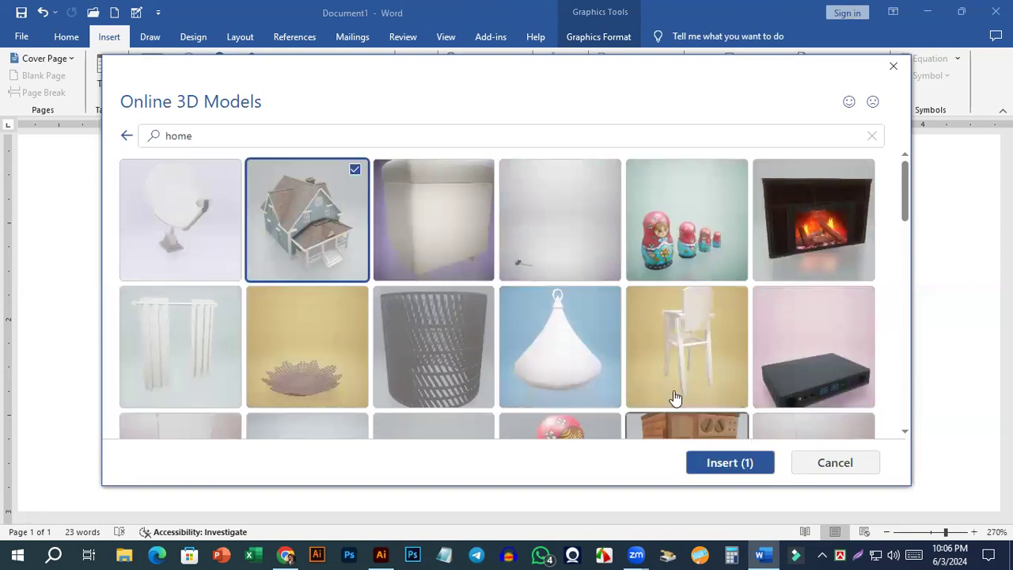
scroll(640, 355, "down", 5)
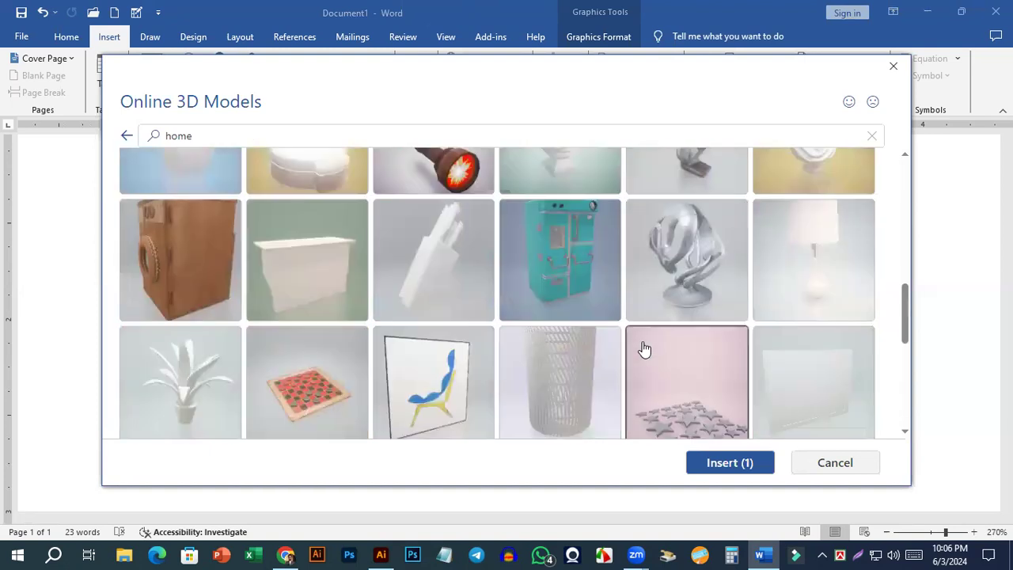
scroll(633, 348, "down", 5)
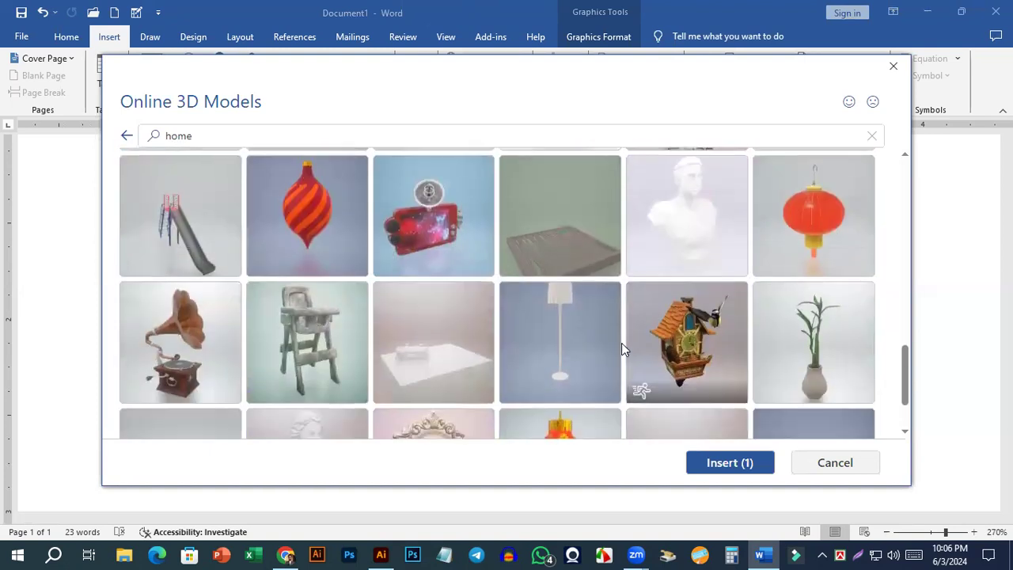
scroll(621, 342, "down", 1)
left_click(735, 464)
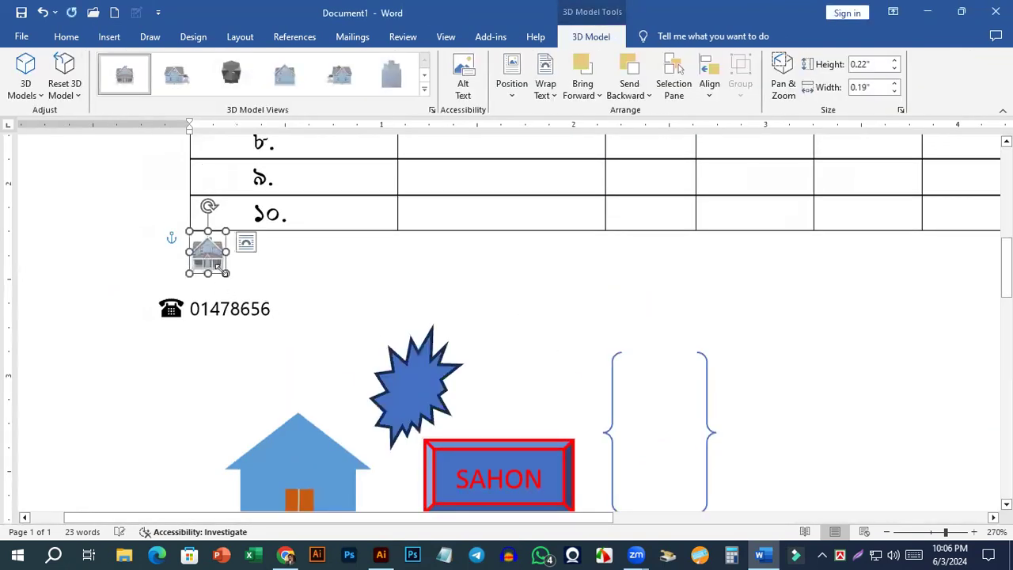
left_click_drag(225, 273, 368, 380)
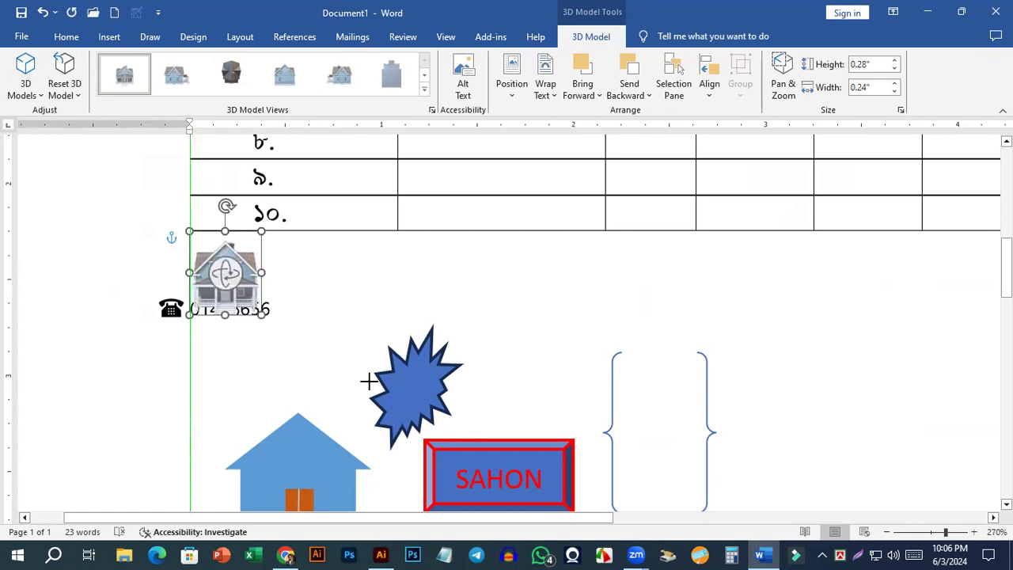
Rotate the house 3D model freely until it stands upright with its side wall facing forward and the porch at the left.
left_click(290, 362)
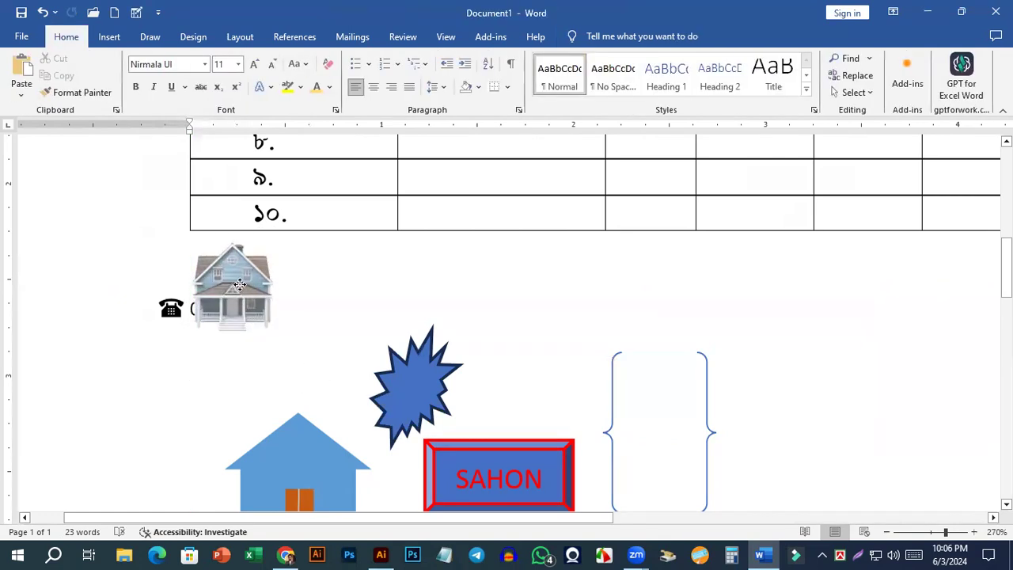
left_click(249, 291)
left_click_drag(249, 290, 305, 304)
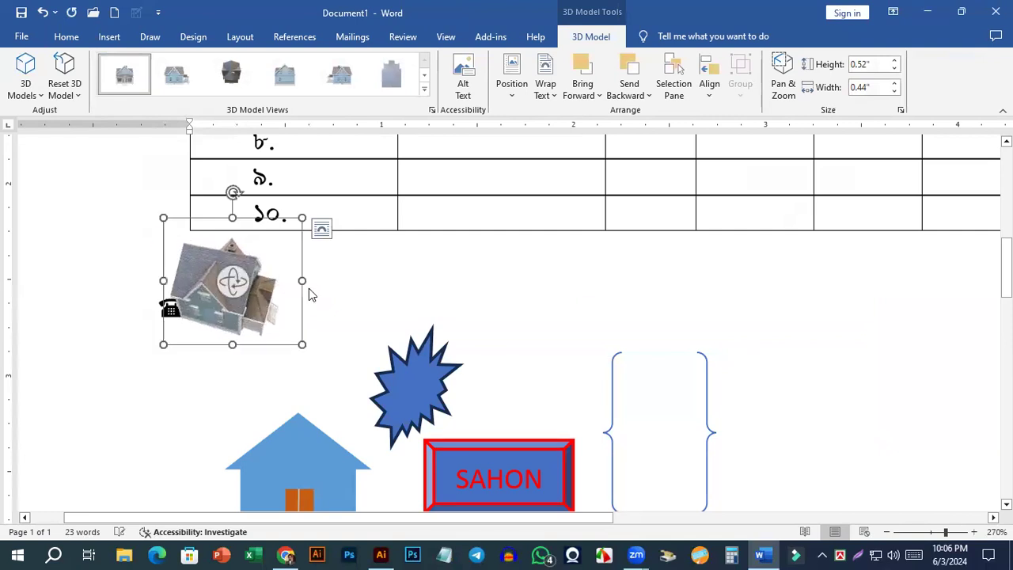
scroll(309, 299, "up", 5, "ctrl")
scroll(311, 299, "up", 13, "ctrl")
left_click(281, 356)
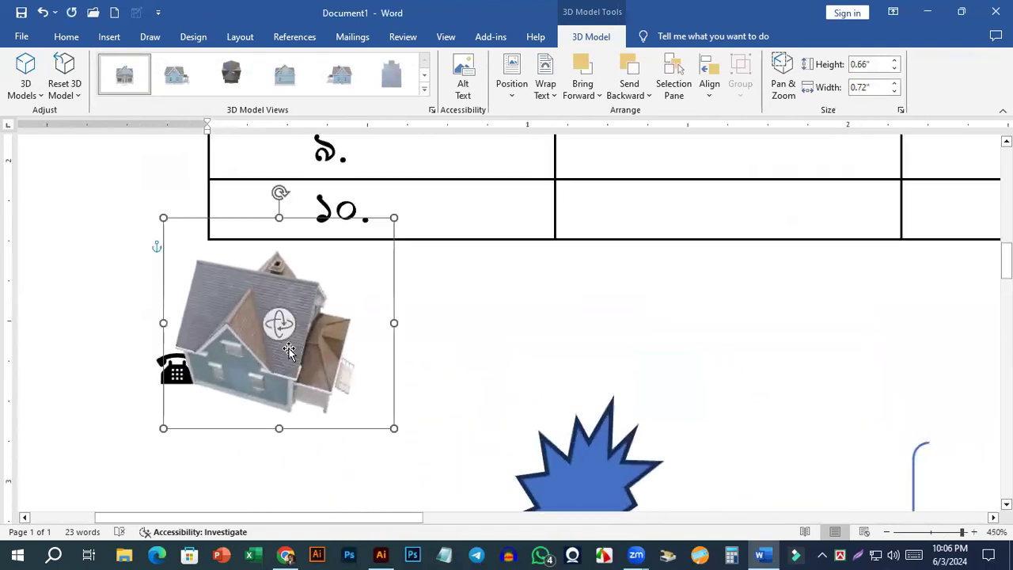
left_click_drag(279, 325, 327, 328)
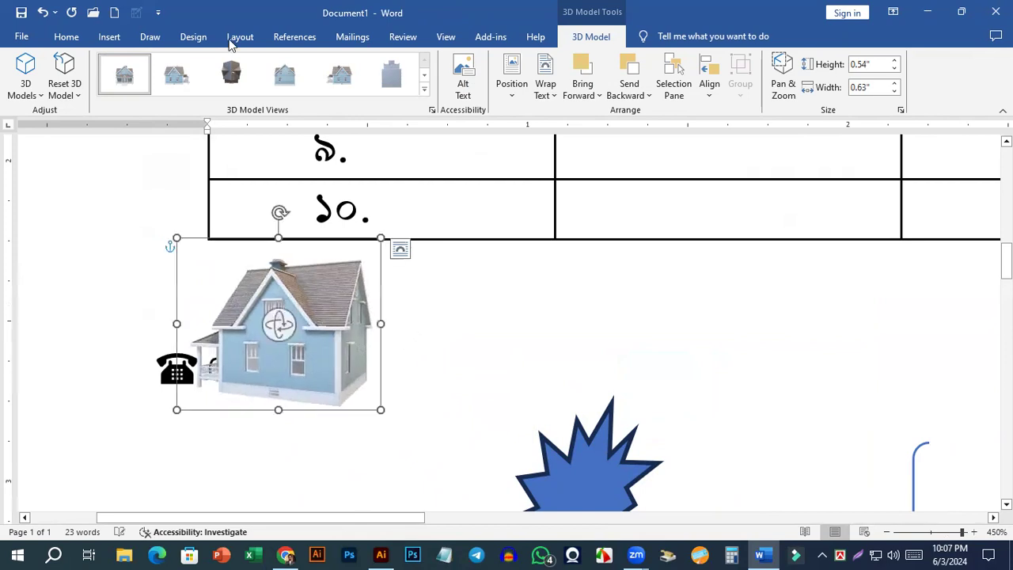
Try several preset 3D model views on the house and apply the one showing the plain gable wall from below.
left_click(340, 75)
left_click(233, 79)
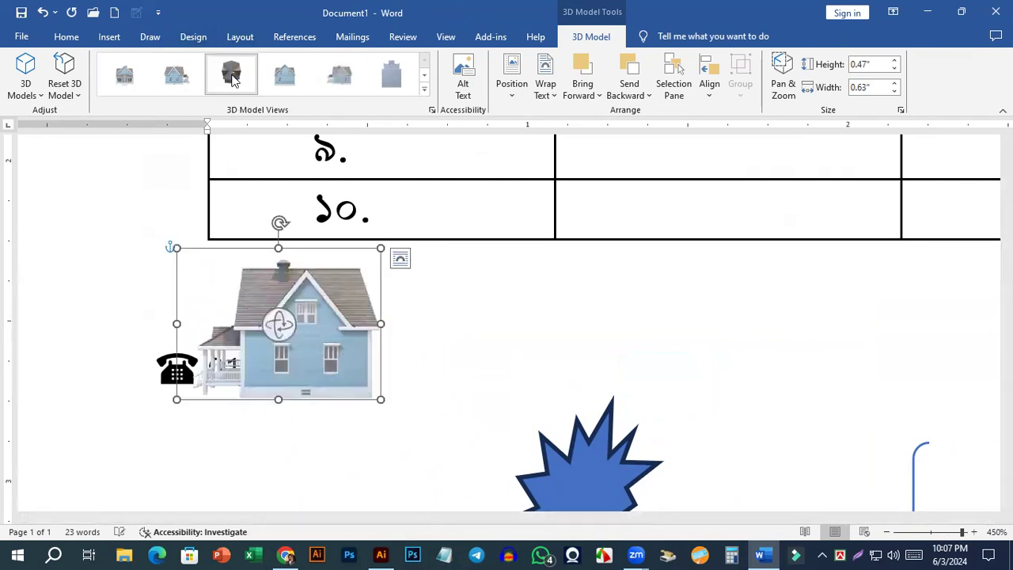
left_click(289, 86)
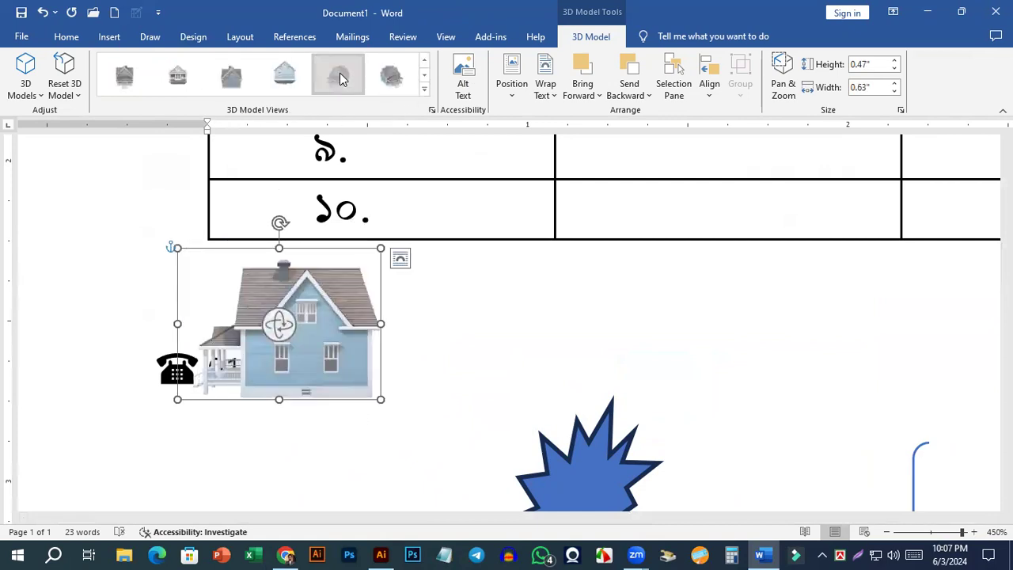
left_click(285, 83)
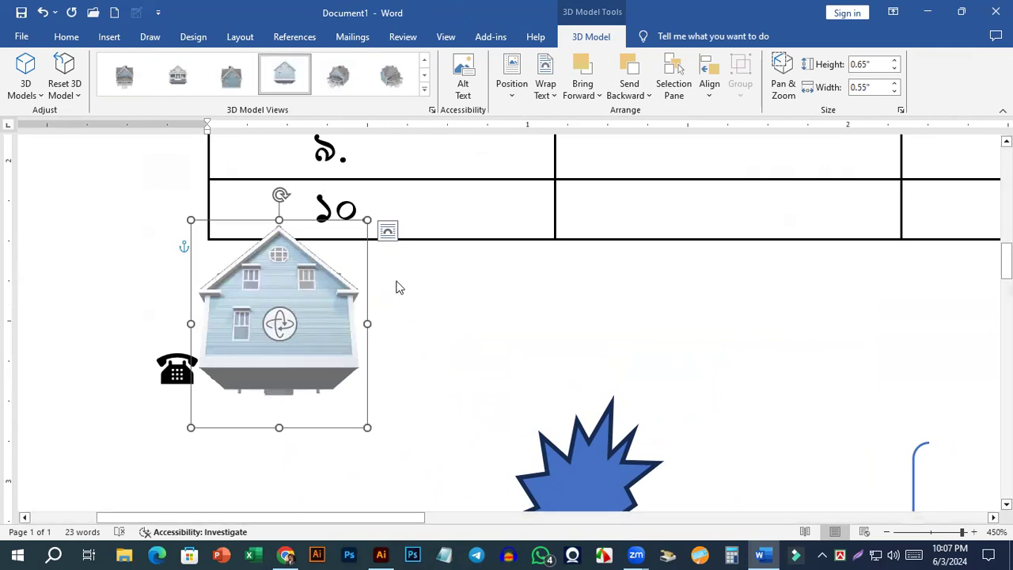
Bring up the commands for inserting another element into the document.
left_click(109, 37)
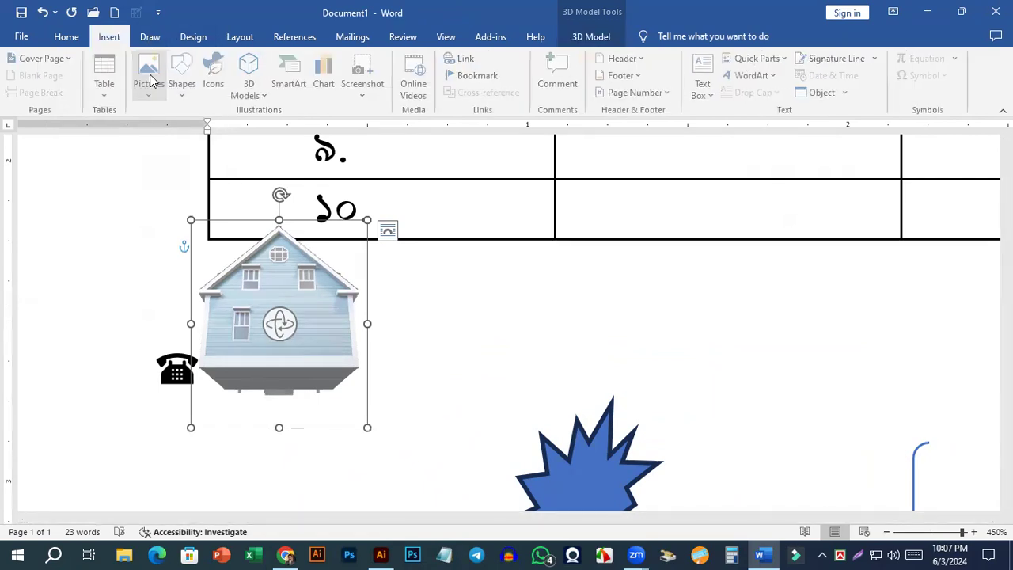